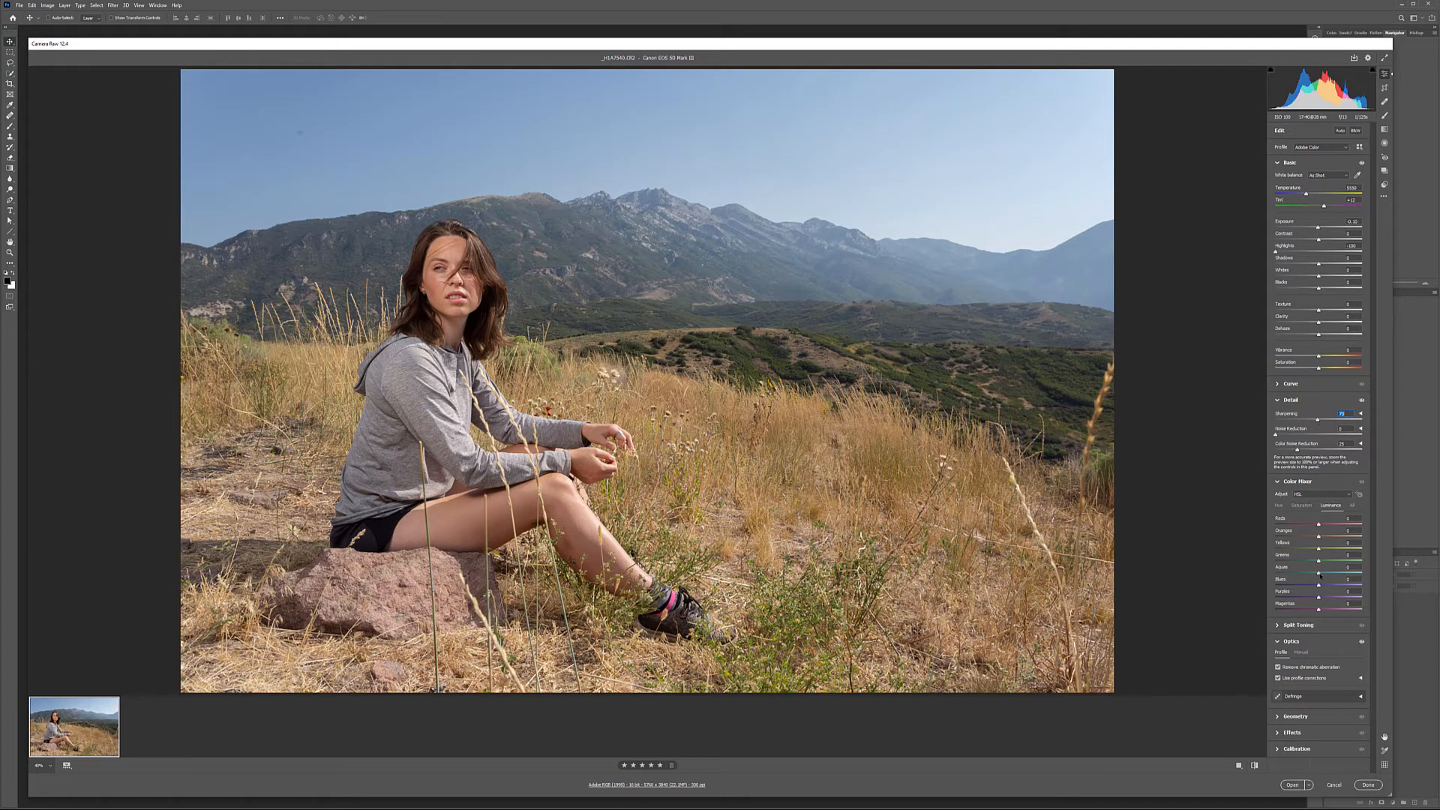
- Brighten the oranges, yellows and greens and darken the aquas and blues in the Color Mixer luminance settings
{"action": "left_click_drag", "start_coordinate": [1300, 579], "coordinate": [1325, 540]}
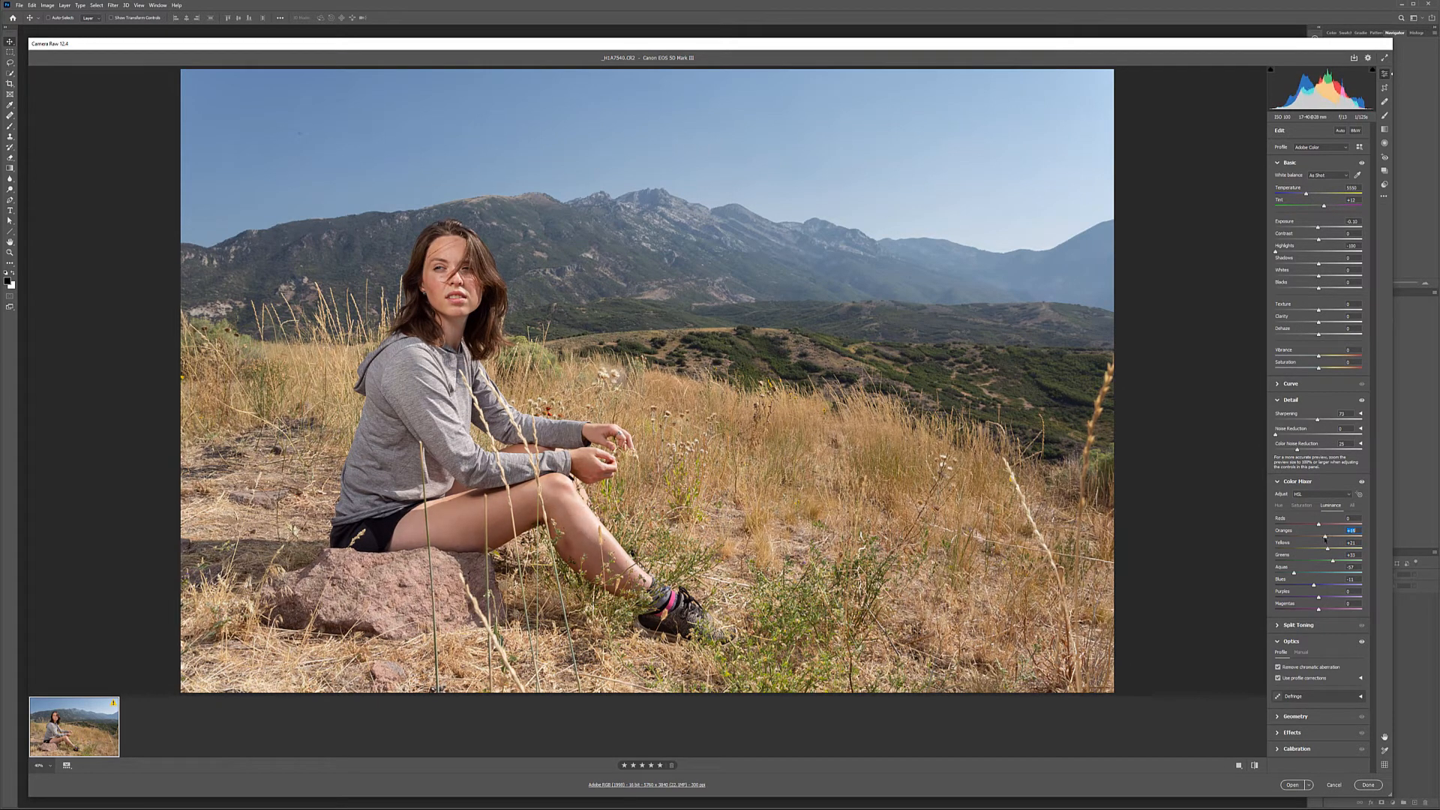
{"action": "left_click_drag", "start_coordinate": [1320, 611], "coordinate": [1325, 614]}
- Fine-tune the orange and yellow saturation in the Color Mixer, testing the reds and resetting them
{"action": "left_click", "coordinate": [1302, 505]}
{"action": "mouse_move", "coordinate": [1321, 537]}
{"action": "left_mouse_down"}
{"action": "mouse_move", "coordinate": [1345, 539]}
{"action": "mouse_move", "coordinate": [1258, 540]}
{"action": "mouse_move", "coordinate": [1328, 541]}
{"action": "left_mouse_up"}
{"action": "left_click_drag", "start_coordinate": [1319, 540], "coordinate": [1317, 538]}
{"action": "mouse_move", "coordinate": [1309, 552]}
{"action": "left_mouse_down"}
{"action": "mouse_move", "coordinate": [1375, 555]}
{"action": "mouse_move", "coordinate": [1297, 556]}
{"action": "mouse_move", "coordinate": [1314, 557]}
{"action": "left_mouse_up"}
{"action": "left_click_drag", "start_coordinate": [1319, 528], "coordinate": [1262, 530]}
{"action": "left_click", "coordinate": [1317, 524]}
- Shift the Color Mixer hues of the oranges, yellows, greens, aquas, blues and purples to warm the grass and turn the sky more teal
{"action": "left_click", "coordinate": [1280, 507]}
{"action": "mouse_move", "coordinate": [1320, 548]}
{"action": "left_mouse_down"}
{"action": "mouse_move", "coordinate": [1383, 549]}
{"action": "mouse_move", "coordinate": [1276, 550]}
{"action": "mouse_move", "coordinate": [1324, 552]}
{"action": "left_mouse_up"}
{"action": "mouse_move", "coordinate": [1319, 538]}
{"action": "left_mouse_down"}
{"action": "mouse_move", "coordinate": [1279, 538]}
{"action": "mouse_move", "coordinate": [1319, 539]}
{"action": "left_mouse_up"}
{"action": "mouse_move", "coordinate": [1318, 585]}
{"action": "left_mouse_down"}
{"action": "mouse_move", "coordinate": [1284, 585]}
{"action": "mouse_move", "coordinate": [1350, 585]}
{"action": "mouse_move", "coordinate": [1313, 587]}
{"action": "left_mouse_up"}
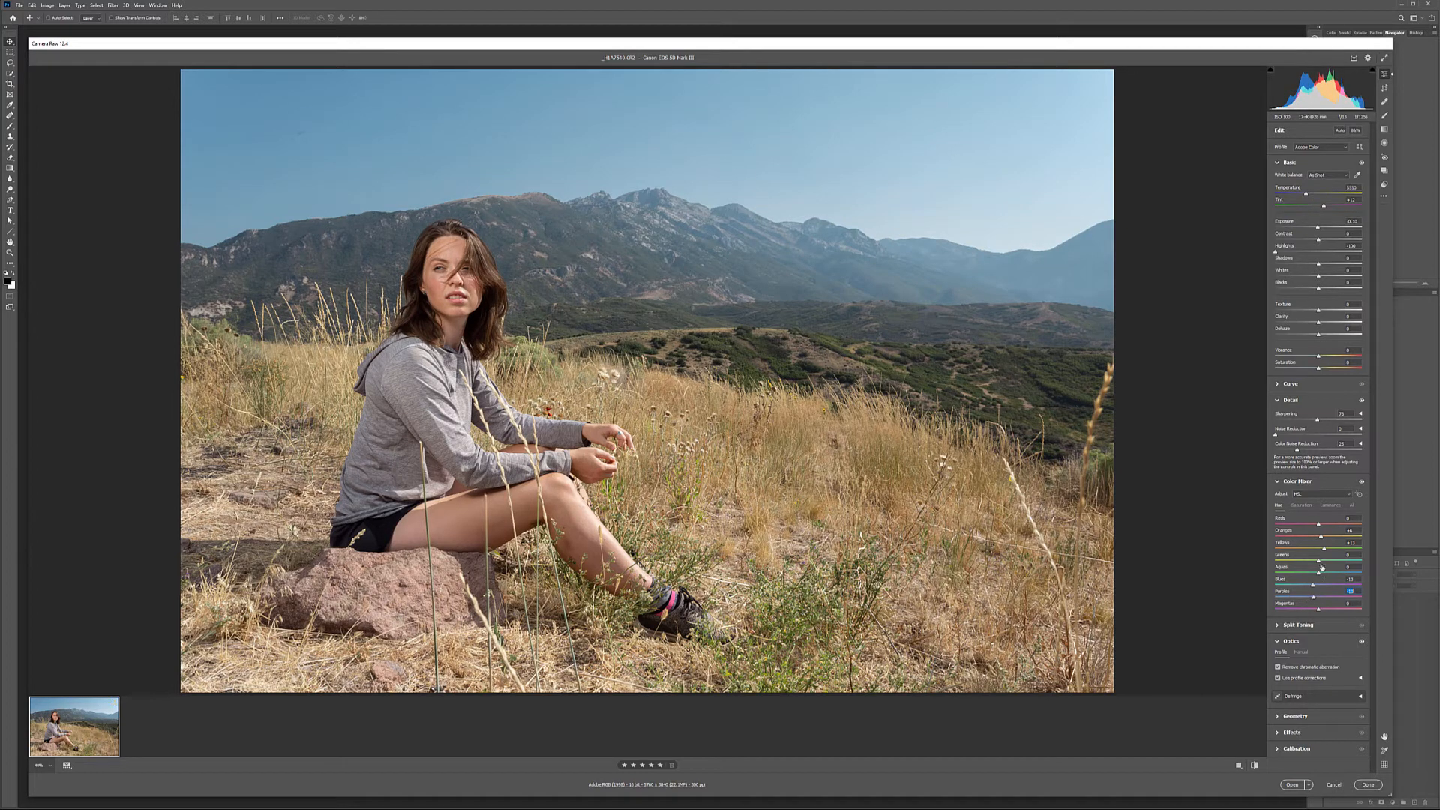
{"action": "left_click_drag", "start_coordinate": [1271, 578], "coordinate": [1362, 580]}
{"action": "left_click_drag", "start_coordinate": [1345, 579], "coordinate": [1308, 574]}
{"action": "mouse_move", "coordinate": [1360, 562]}
{"action": "left_mouse_down"}
{"action": "mouse_move", "coordinate": [1312, 564]}
{"action": "mouse_move", "coordinate": [1334, 563]}
{"action": "left_mouse_up"}
{"action": "mouse_move", "coordinate": [1325, 549]}
{"action": "left_mouse_down"}
{"action": "mouse_move", "coordinate": [1349, 551]}
{"action": "mouse_move", "coordinate": [1327, 550]}
{"action": "left_mouse_up"}
{"action": "left_click_drag", "start_coordinate": [1289, 573], "coordinate": [1400, 573]}
{"action": "left_click_drag", "start_coordinate": [1332, 578], "coordinate": [1326, 576]}
{"action": "mouse_move", "coordinate": [1312, 586]}
{"action": "left_mouse_down"}
{"action": "mouse_move", "coordinate": [1280, 584]}
{"action": "mouse_move", "coordinate": [1359, 583]}
{"action": "mouse_move", "coordinate": [1311, 578]}
{"action": "left_mouse_up"}
- Open the raw photo as an editable document and add a new blank layer above the background
{"action": "left_click", "coordinate": [1291, 786]}
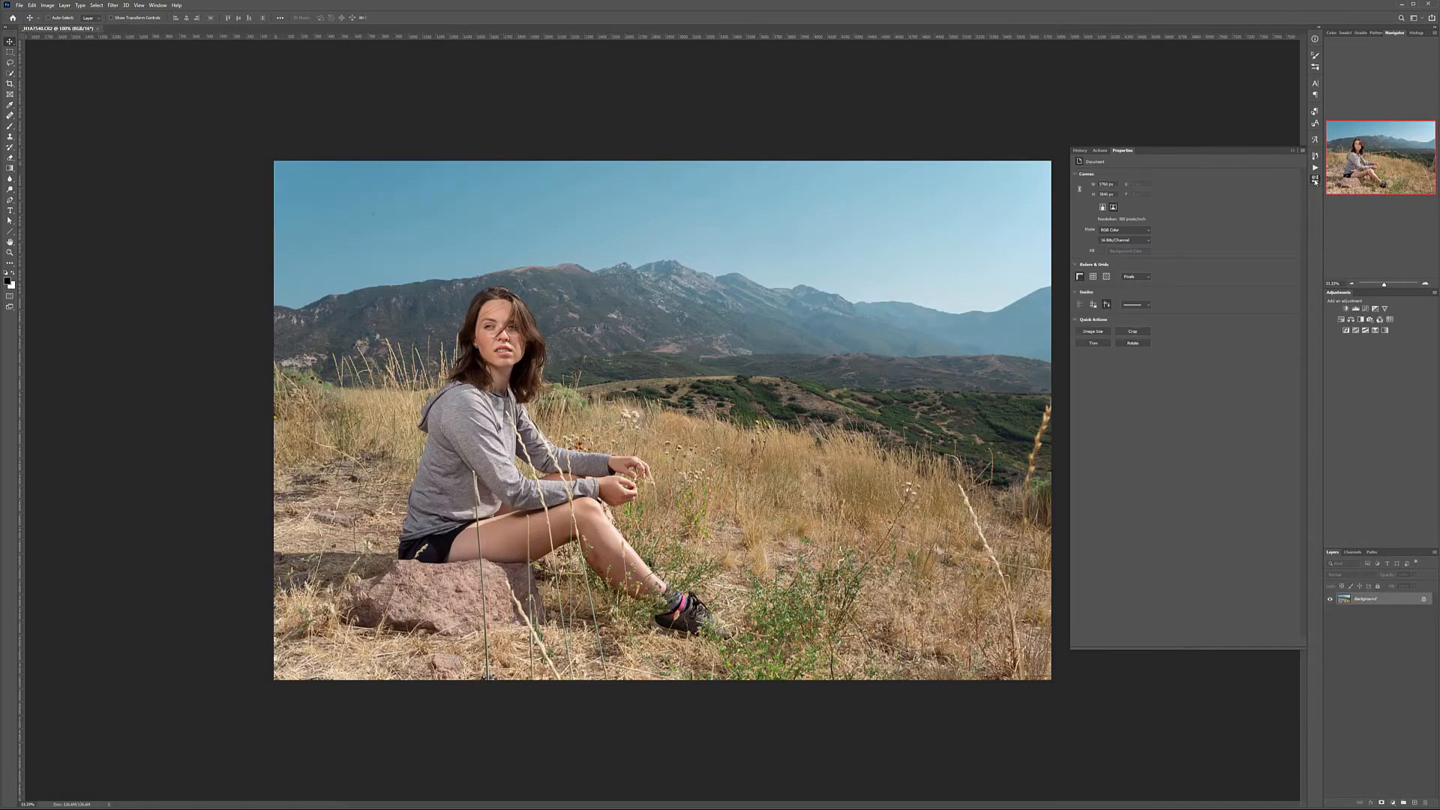
{"action": "left_click", "coordinate": [1315, 180]}
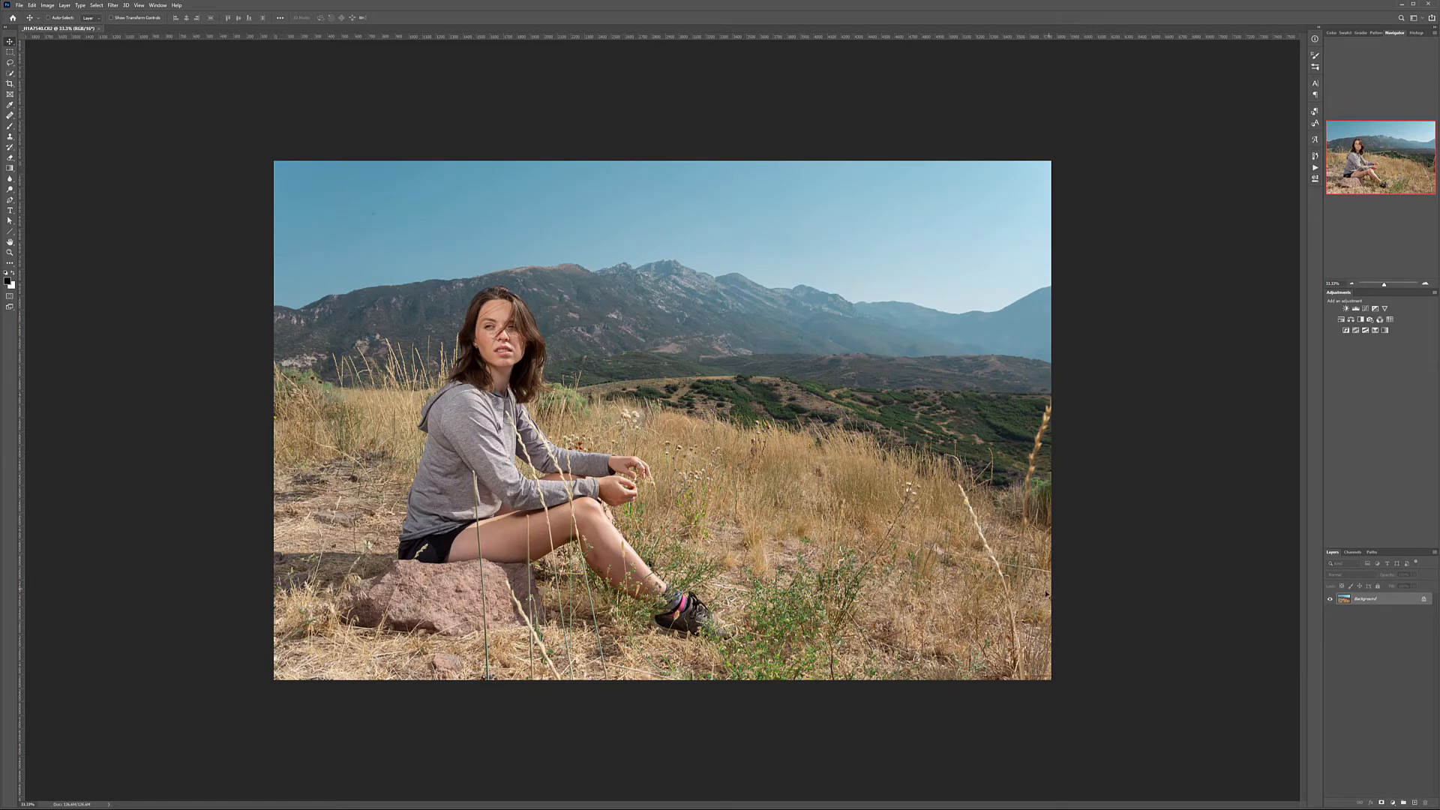
{"action": "scroll", "coordinate": [1054, 593], "scroll_direction": "up", "scroll_amount": 3}
{"action": "left_click_drag", "start_coordinate": [1077, 584], "coordinate": [665, 389]}
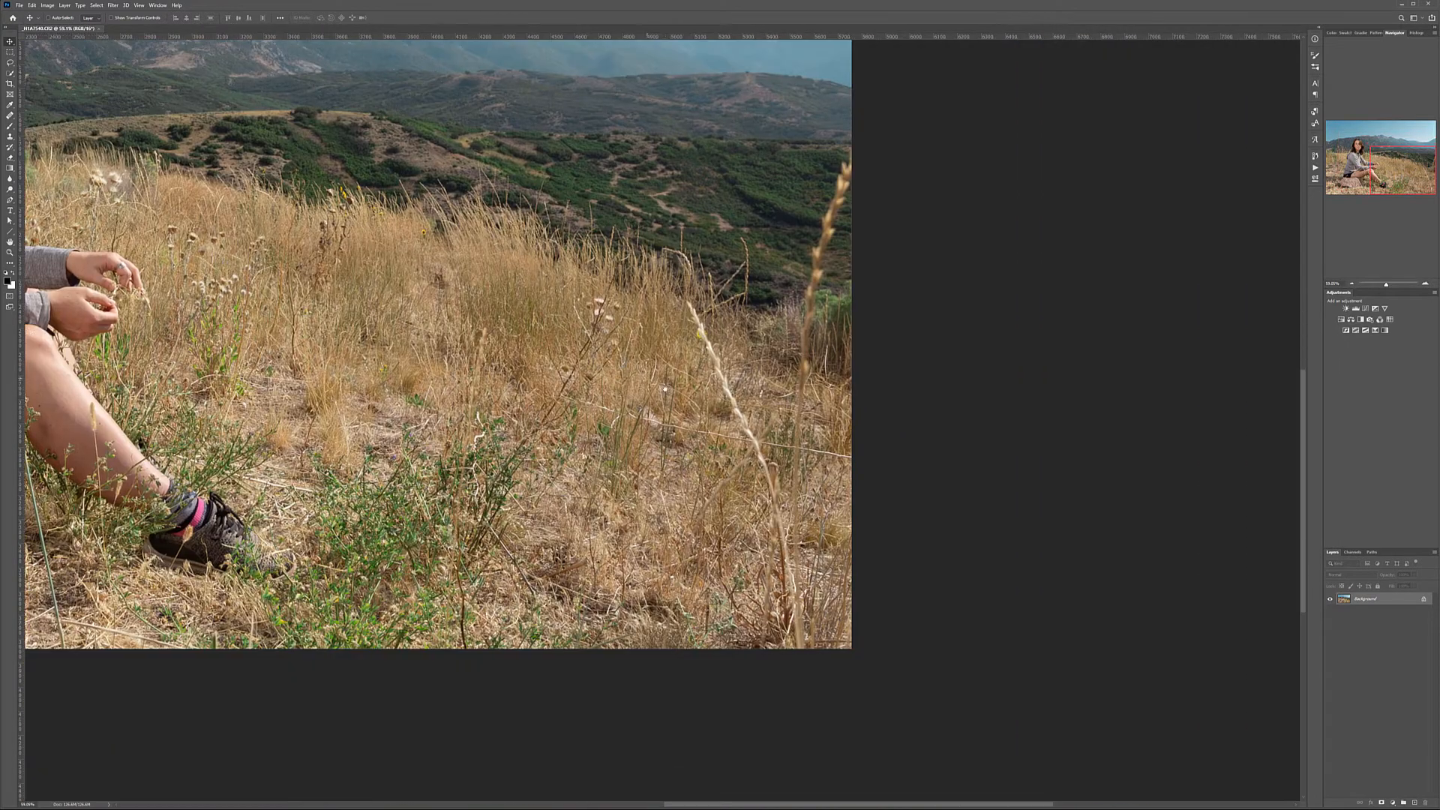
{"action": "scroll", "coordinate": [694, 315], "scroll_direction": "up", "scroll_amount": 1}
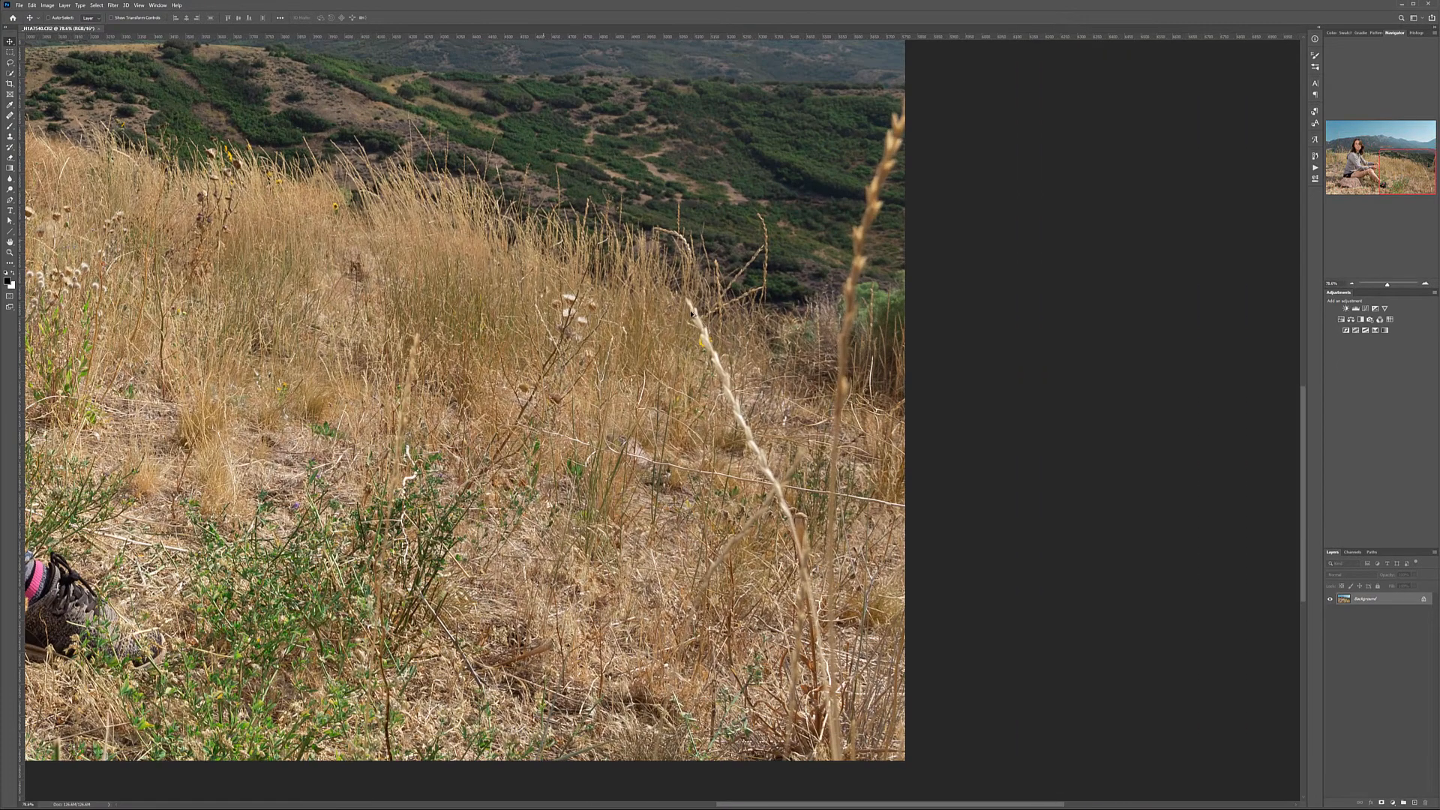
{"action": "left_click", "coordinate": [1415, 802]}
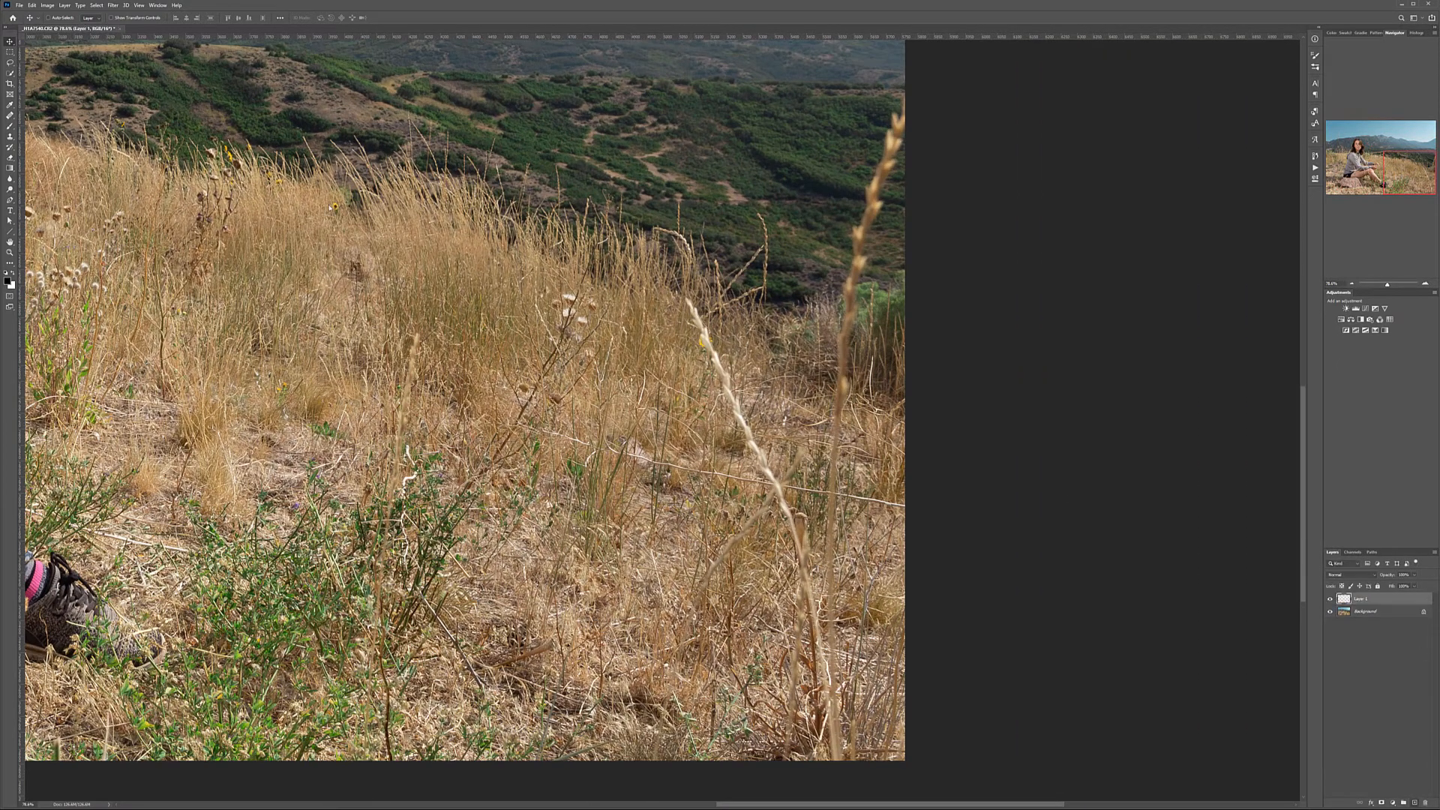
- Use the Healing Brush to remove the pale diagonal stalk and the tall blurred stalk near the photo's right edge
{"action": "left_click", "coordinate": [11, 115]}
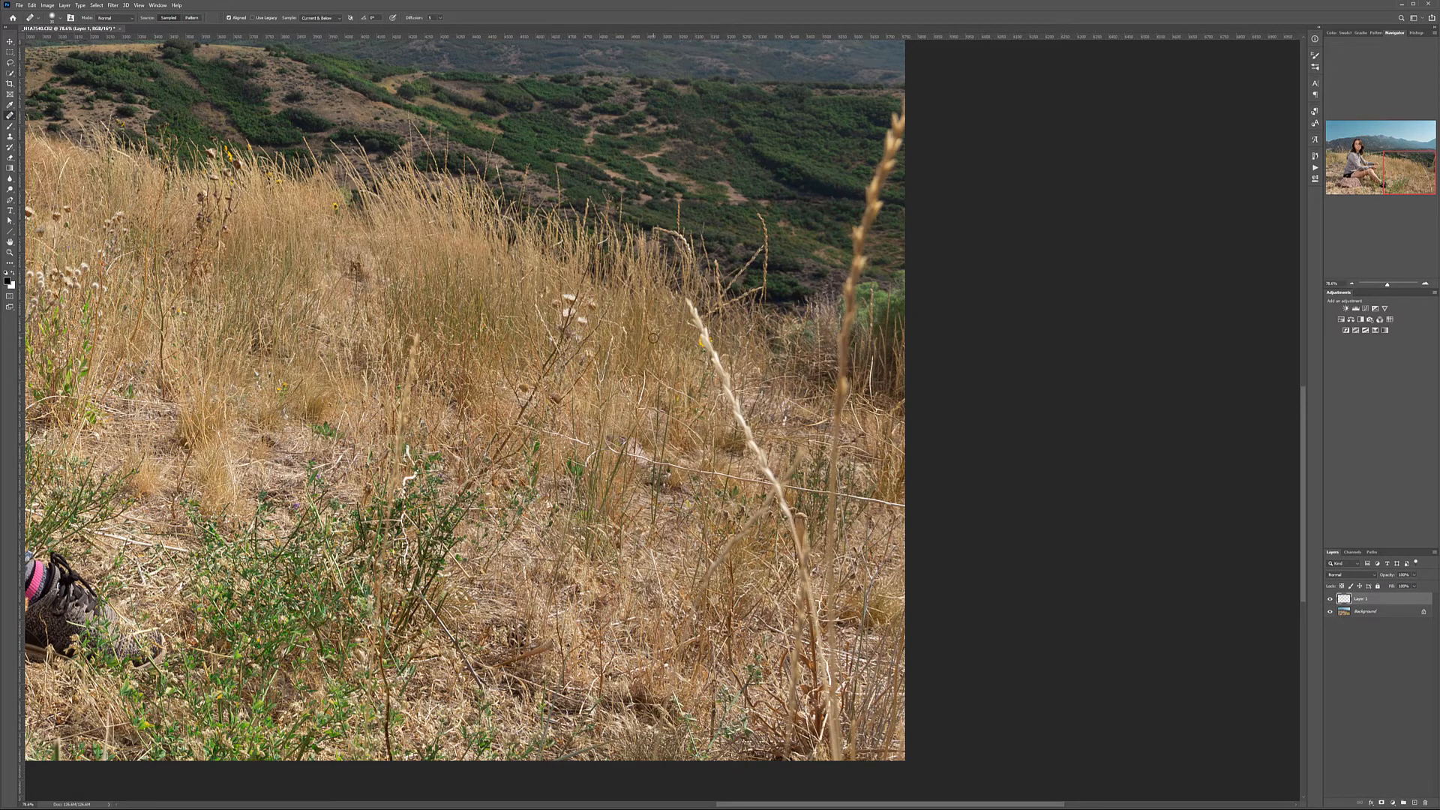
{"action": "mouse_move", "coordinate": [686, 300]}
{"action": "left_mouse_down"}
{"action": "mouse_move", "coordinate": [780, 495]}
{"action": "mouse_move", "coordinate": [810, 607]}
{"action": "left_mouse_up"}
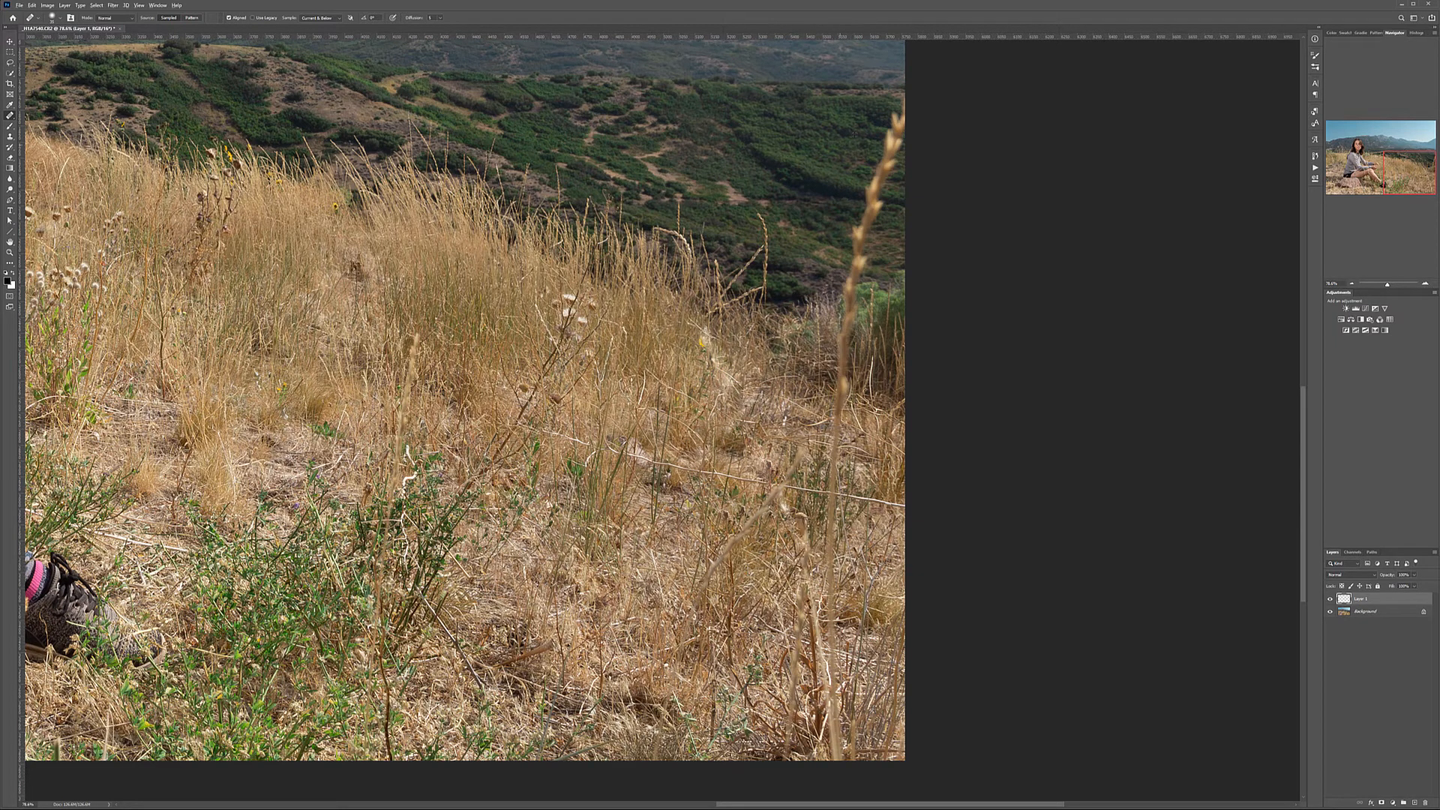
{"action": "left_click_drag", "start_coordinate": [916, 98], "coordinate": [894, 133]}
{"action": "left_click_drag", "start_coordinate": [893, 131], "coordinate": [877, 164]}
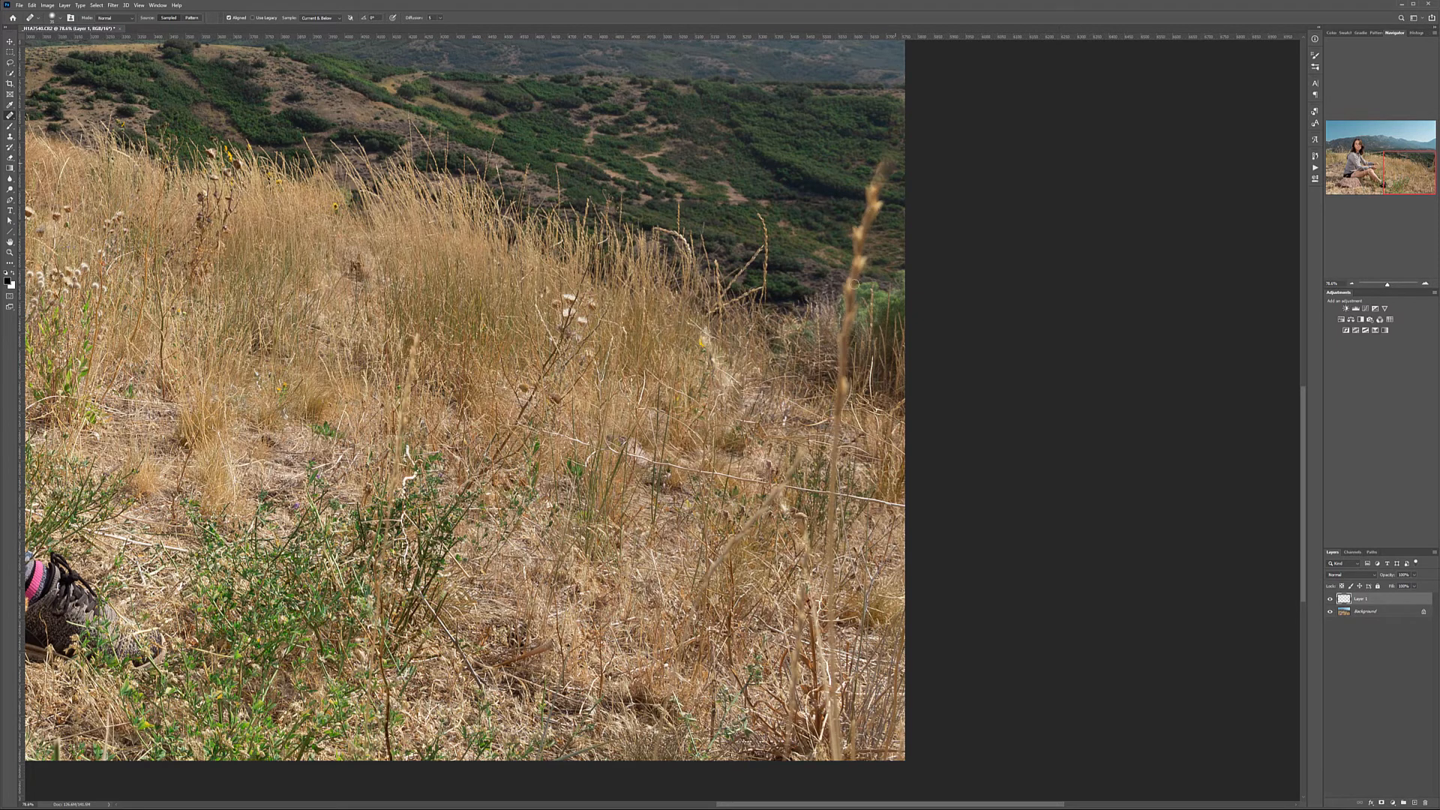
{"action": "left_click_drag", "start_coordinate": [871, 197], "coordinate": [851, 284]}
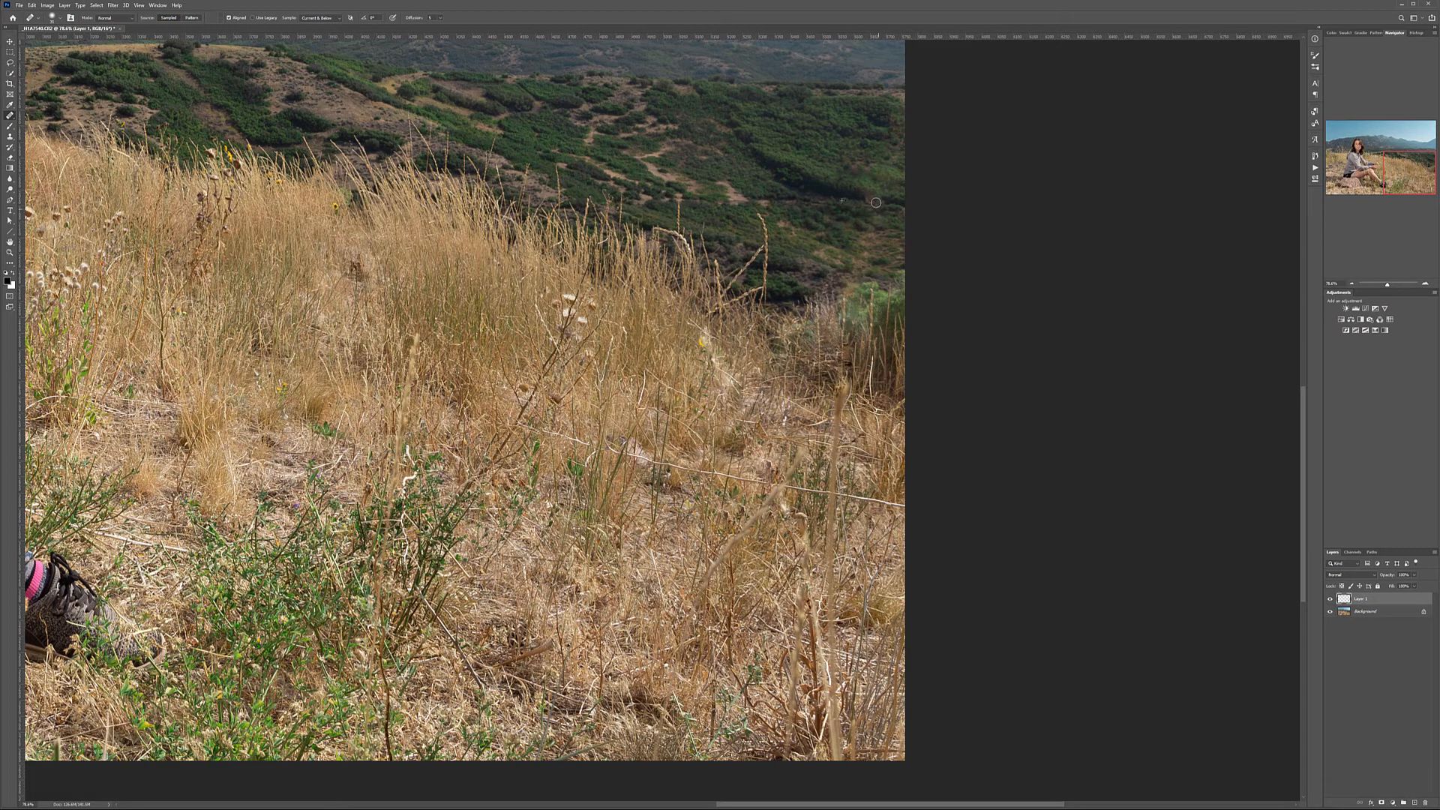
- Heal the leftmost green stem out of the dry grass and the rock in front of the woman
{"action": "key", "text": "ctrl+0"}
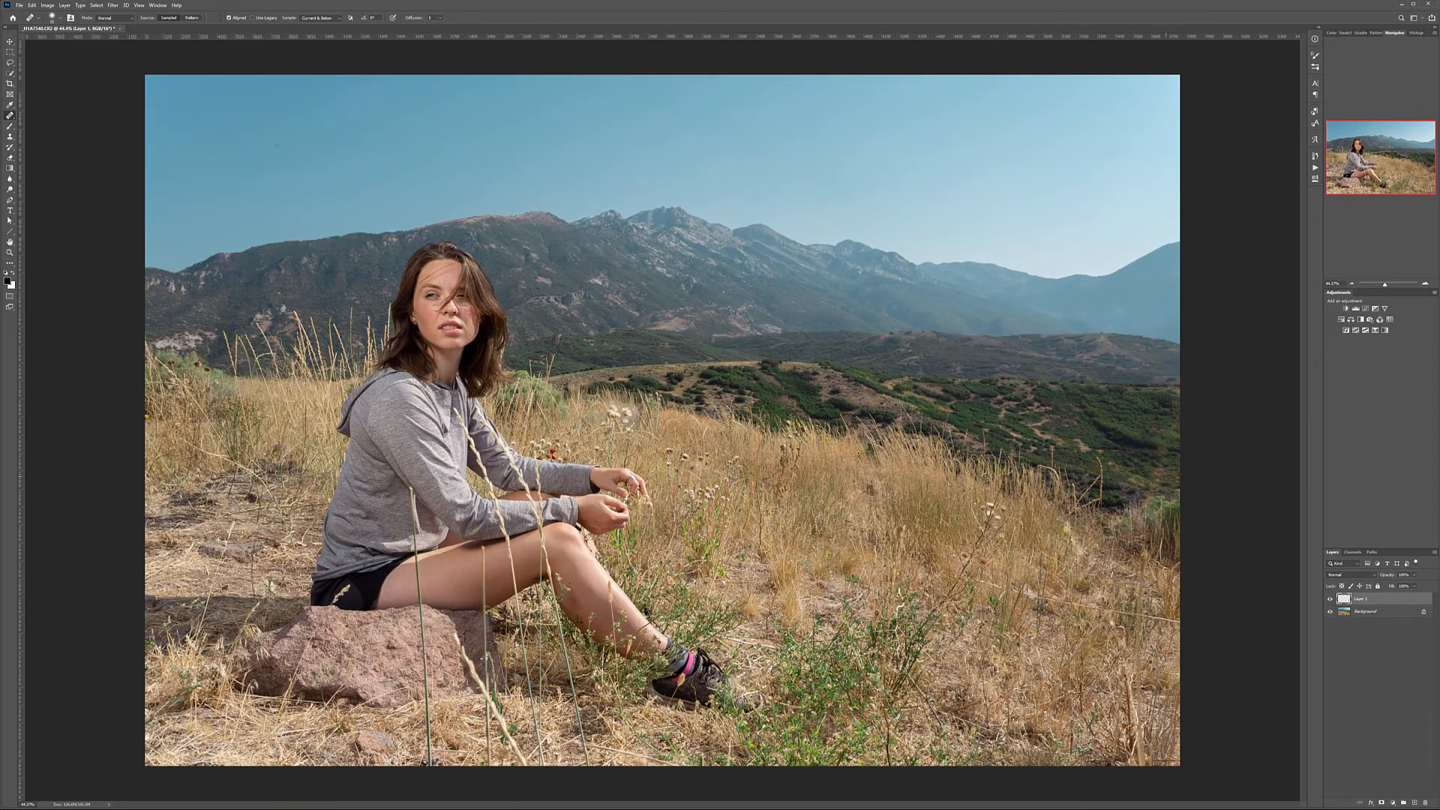
{"action": "scroll", "coordinate": [417, 584], "scroll_direction": "up", "scroll_amount": 11}
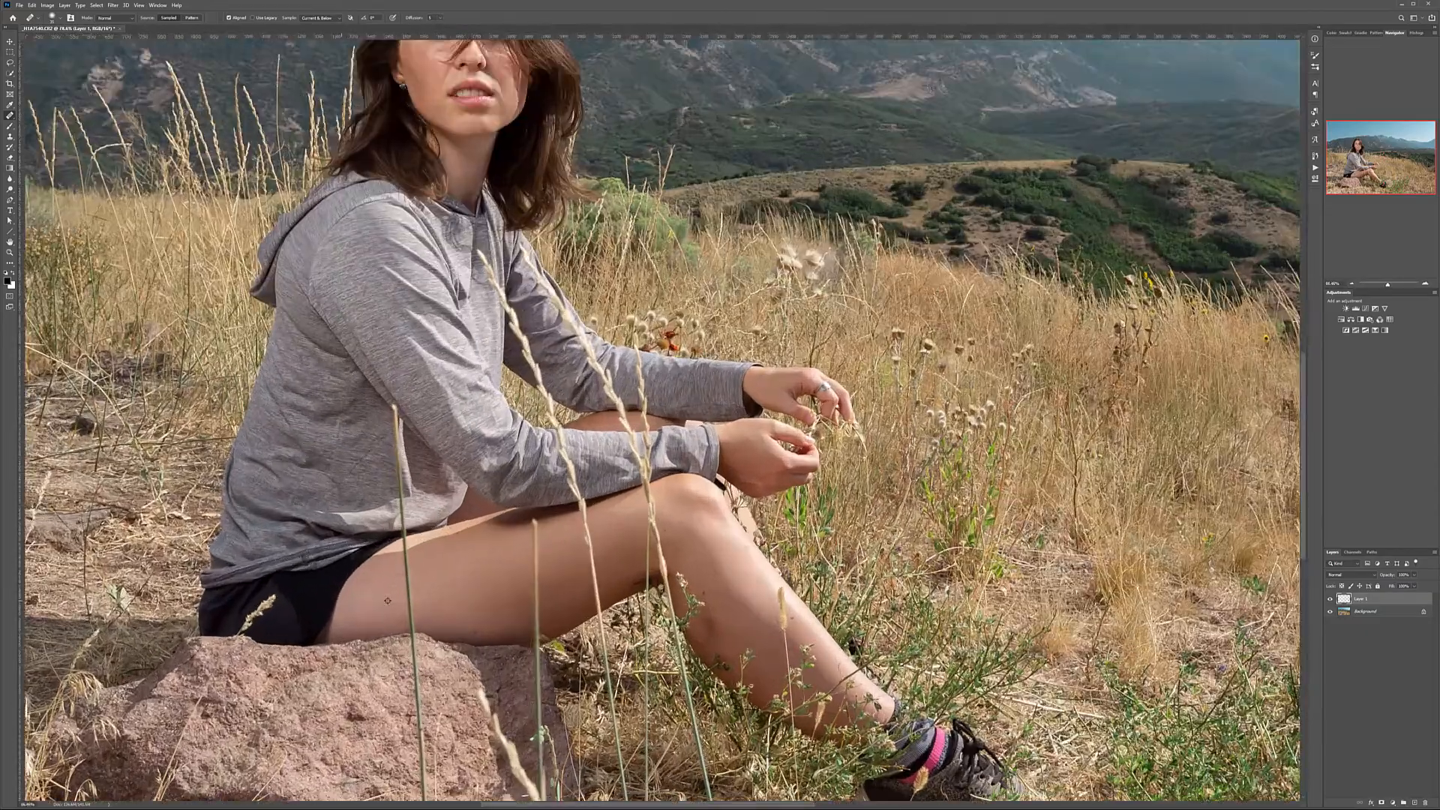
{"action": "scroll", "coordinate": [474, 668], "scroll_direction": "down", "scroll_amount": 7}
{"action": "scroll", "coordinate": [475, 667], "scroll_direction": "down", "scroll_amount": 3}
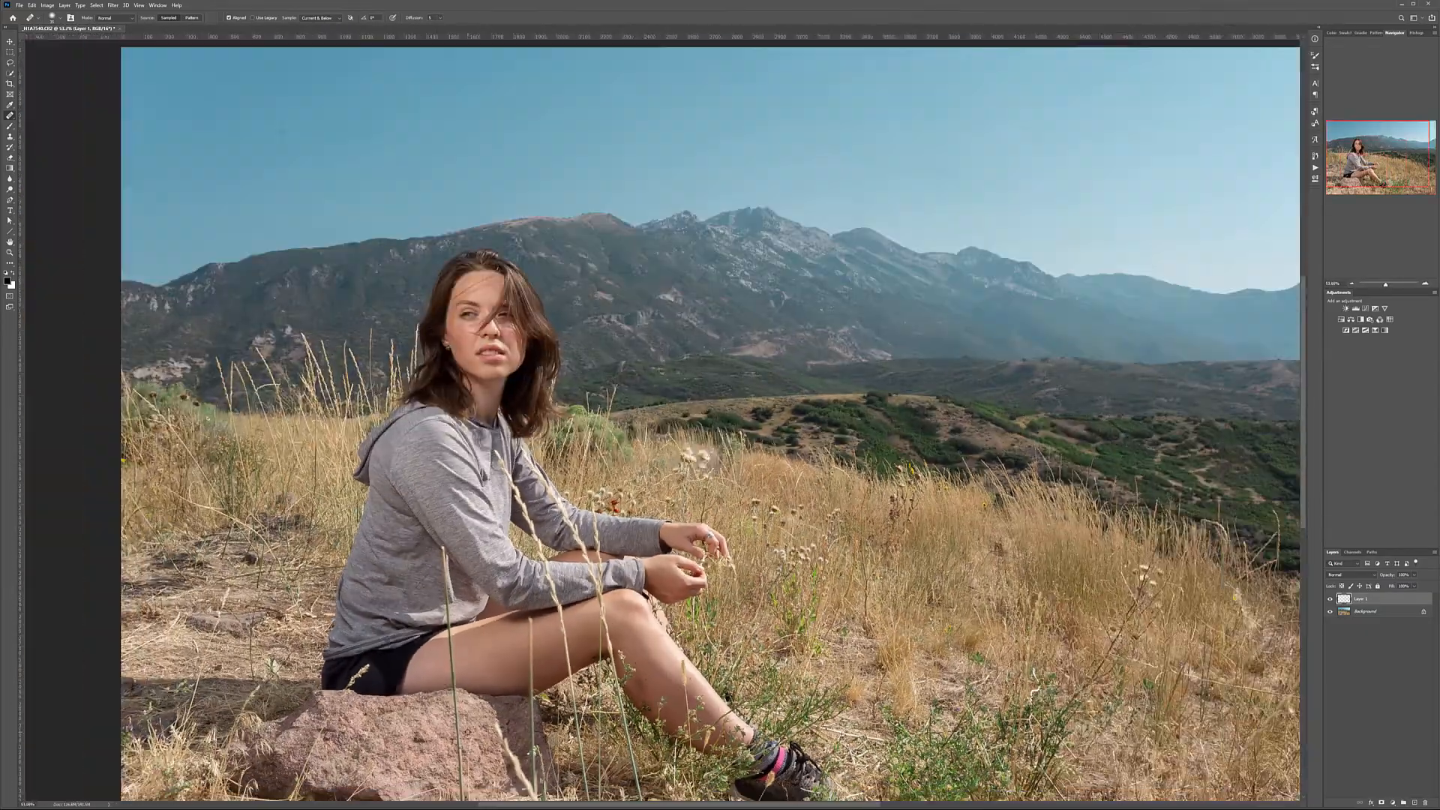
{"action": "scroll", "coordinate": [499, 649], "scroll_direction": "up", "scroll_amount": 2}
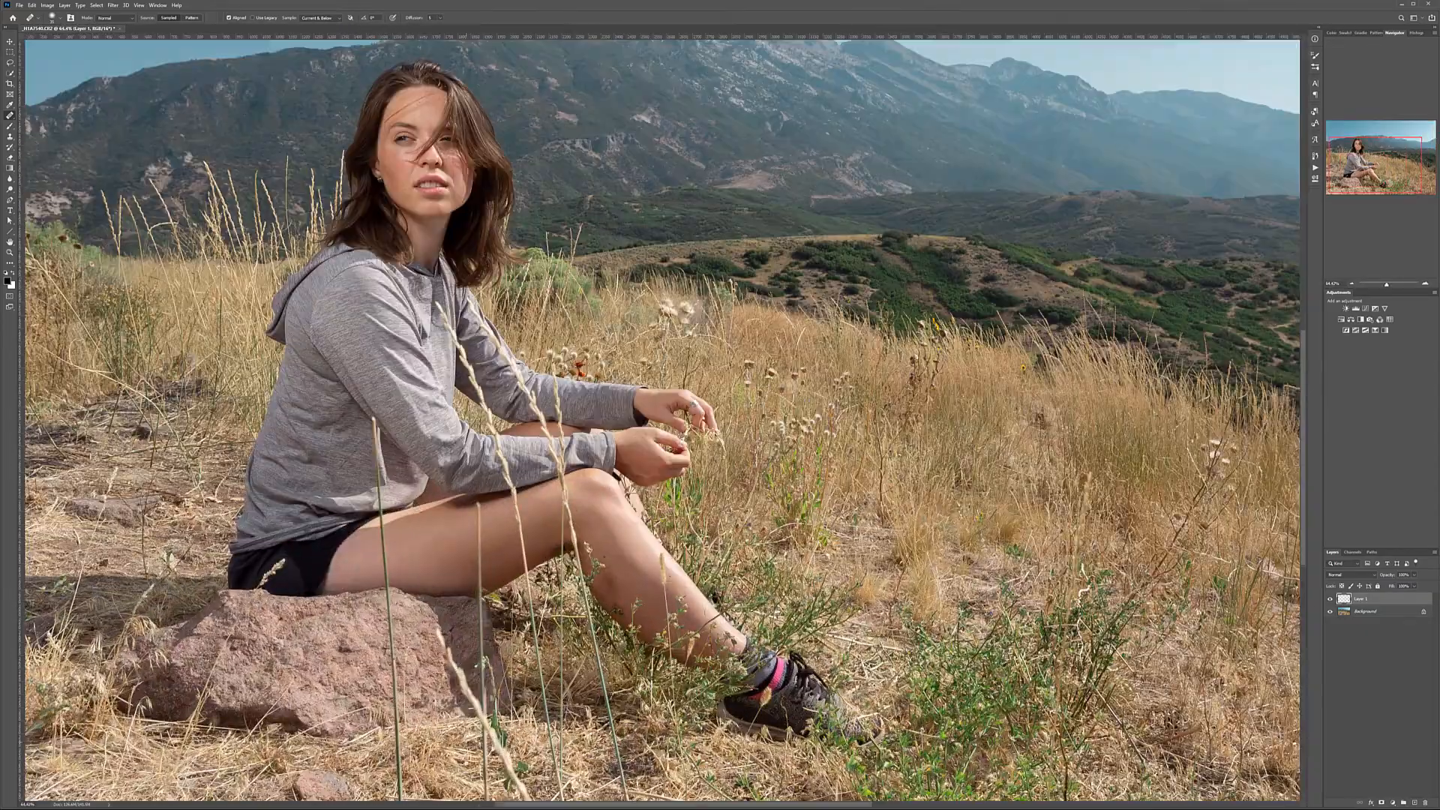
{"action": "left_click_drag", "start_coordinate": [466, 760], "coordinate": [521, 437]}
{"action": "scroll", "coordinate": [461, 473], "scroll_direction": "up", "scroll_amount": 4}
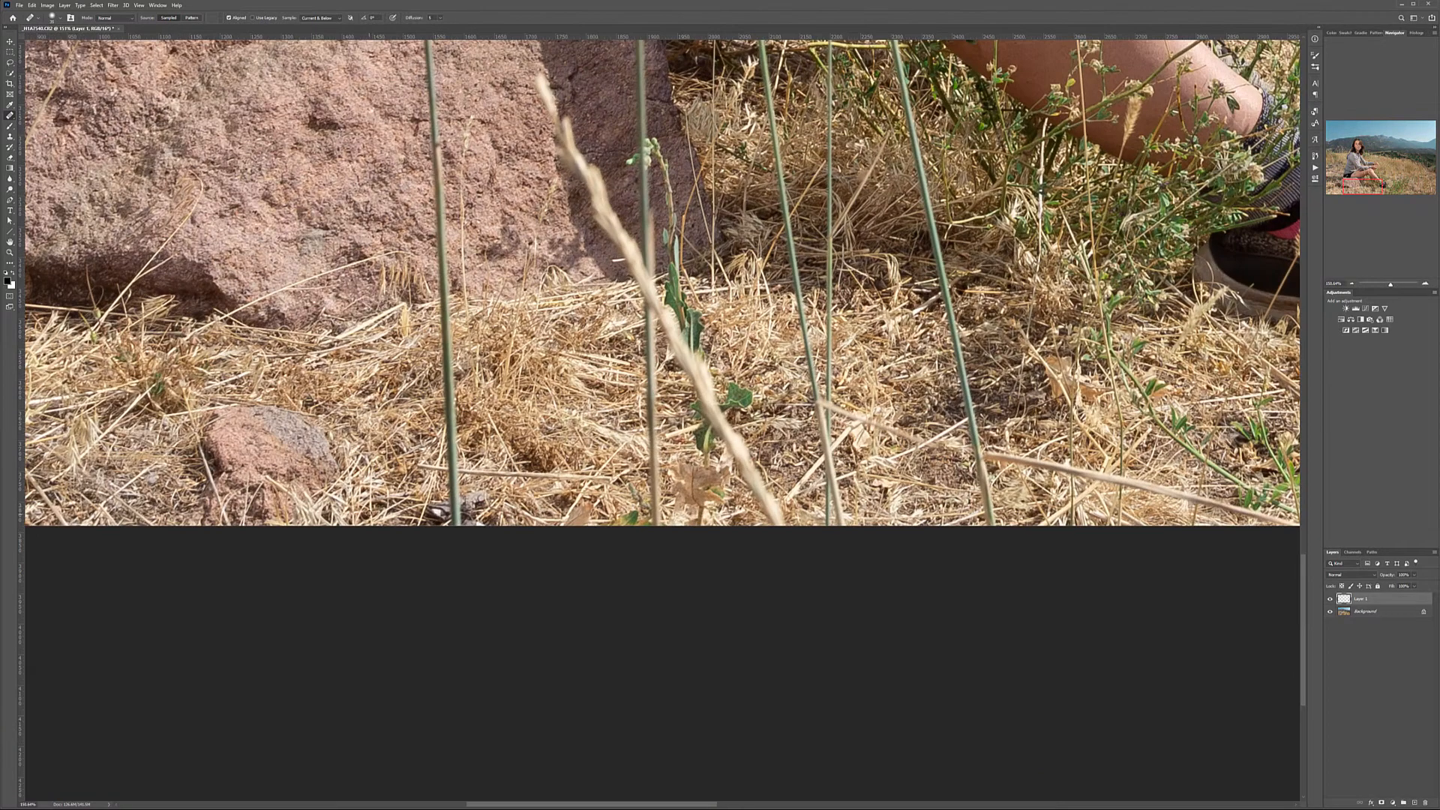
{"action": "left_click_drag", "start_coordinate": [456, 513], "coordinate": [447, 375]}
{"action": "left_click_drag", "start_coordinate": [443, 296], "coordinate": [437, 243]}
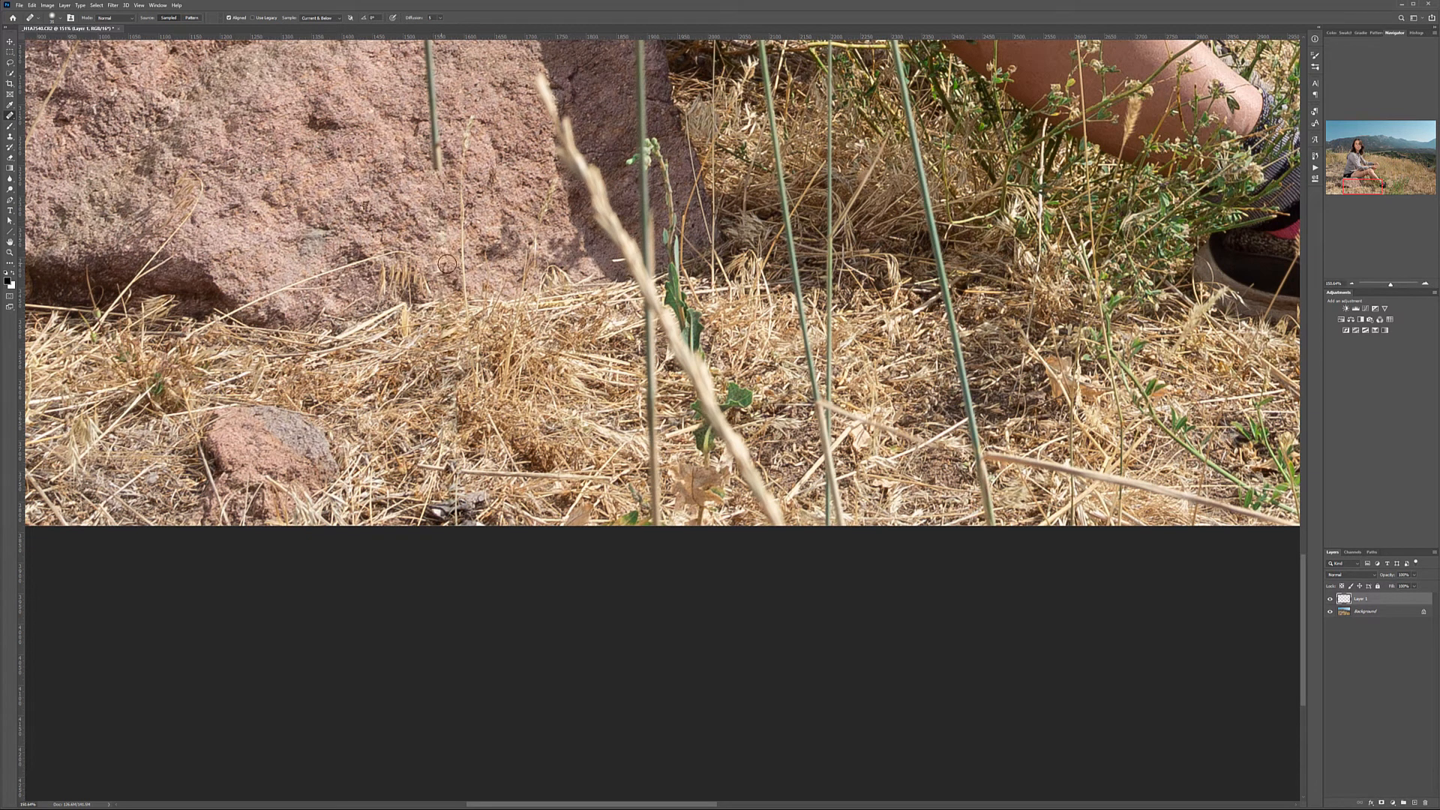
{"action": "mouse_move", "coordinate": [457, 195]}
{"action": "left_mouse_down"}
{"action": "mouse_move", "coordinate": [501, 420]}
{"action": "mouse_move", "coordinate": [486, 390]}
{"action": "mouse_move", "coordinate": [485, 298]}
{"action": "left_mouse_up"}
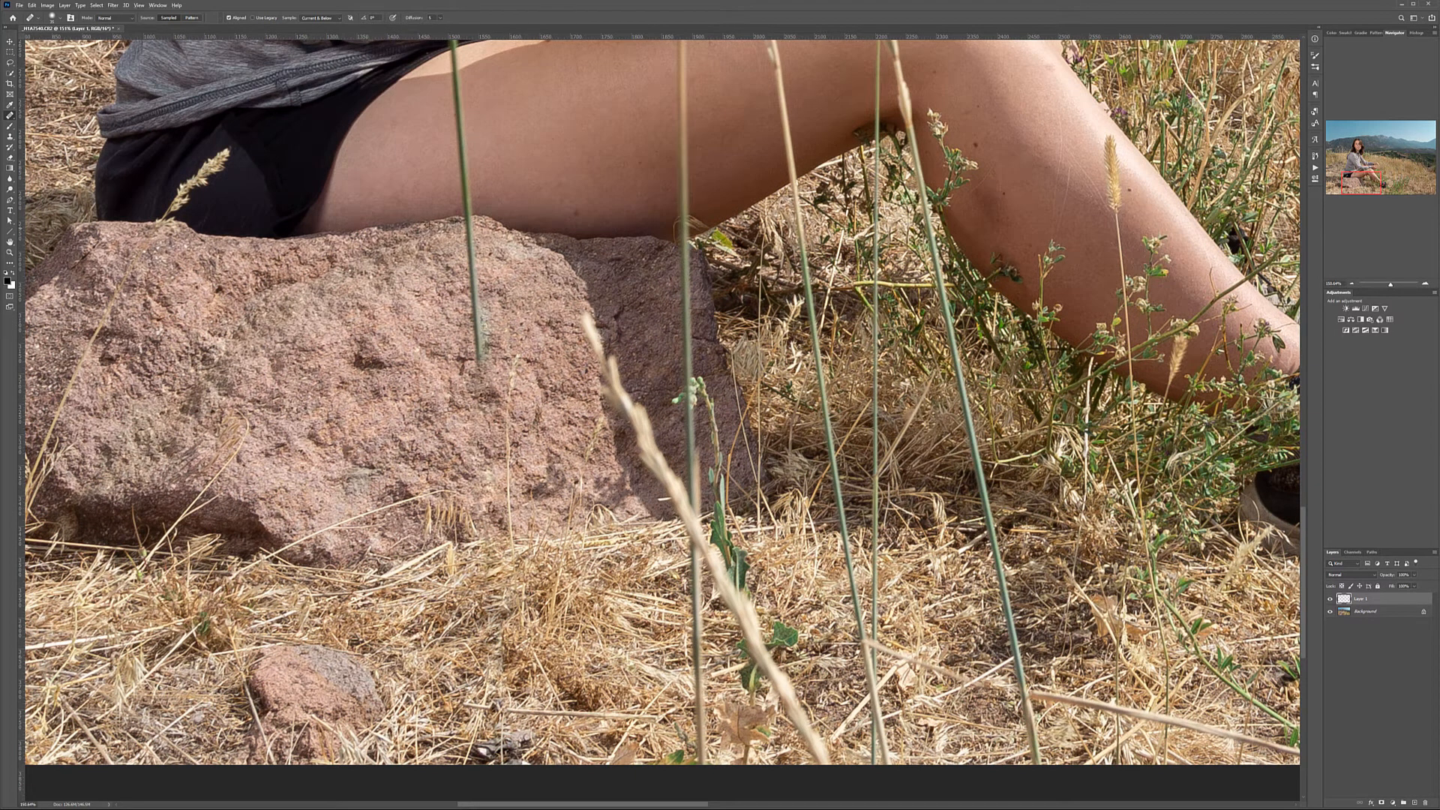
{"action": "left_click_drag", "start_coordinate": [471, 240], "coordinate": [477, 310]}
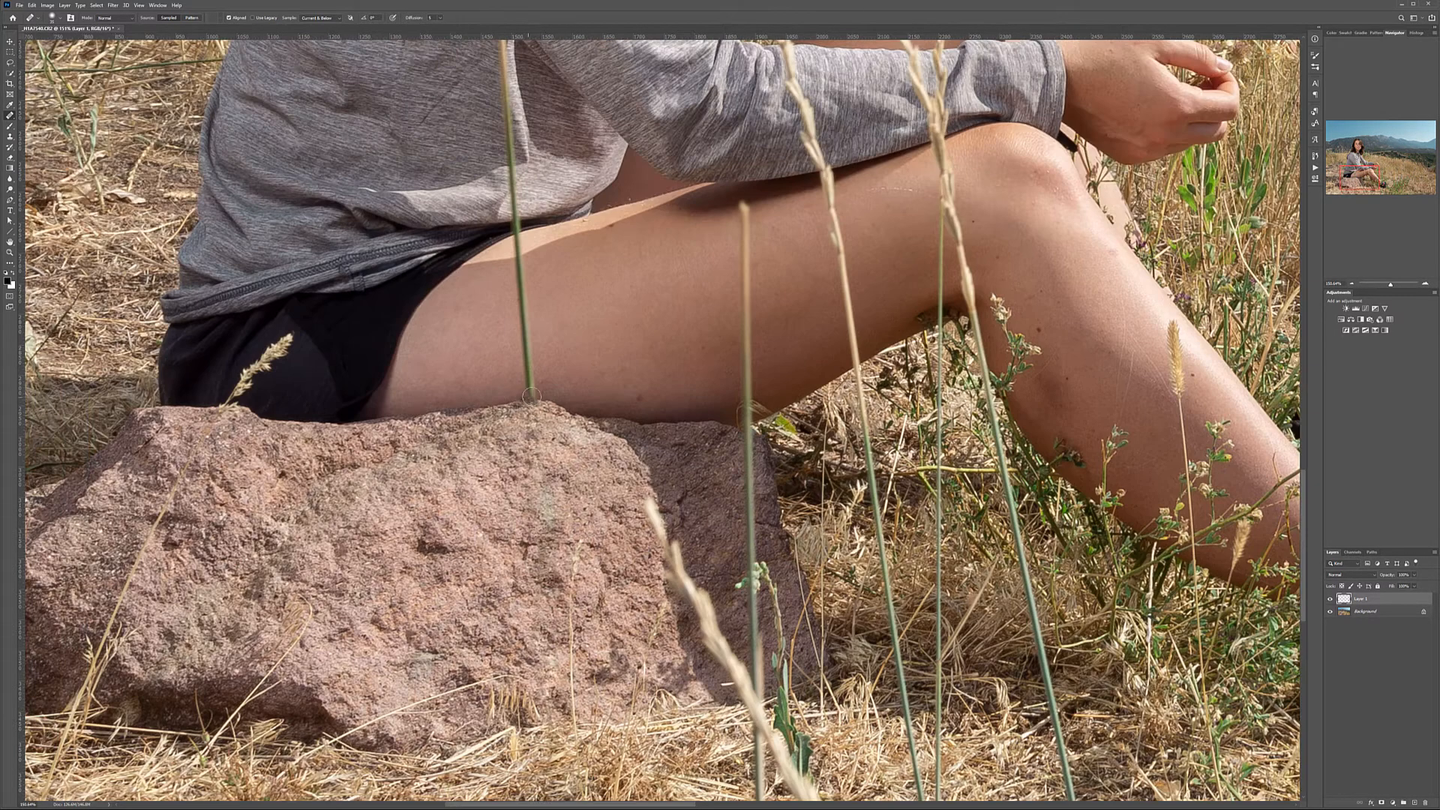
- Heal the leftmost stem off the thigh, undo the smeared stroke, and rework the sunlit skin with a smaller brush
{"action": "mouse_move", "coordinate": [530, 398]}
{"action": "left_mouse_down"}
{"action": "mouse_move", "coordinate": [516, 275]}
{"action": "mouse_move", "coordinate": [548, 368]}
{"action": "left_mouse_up"}
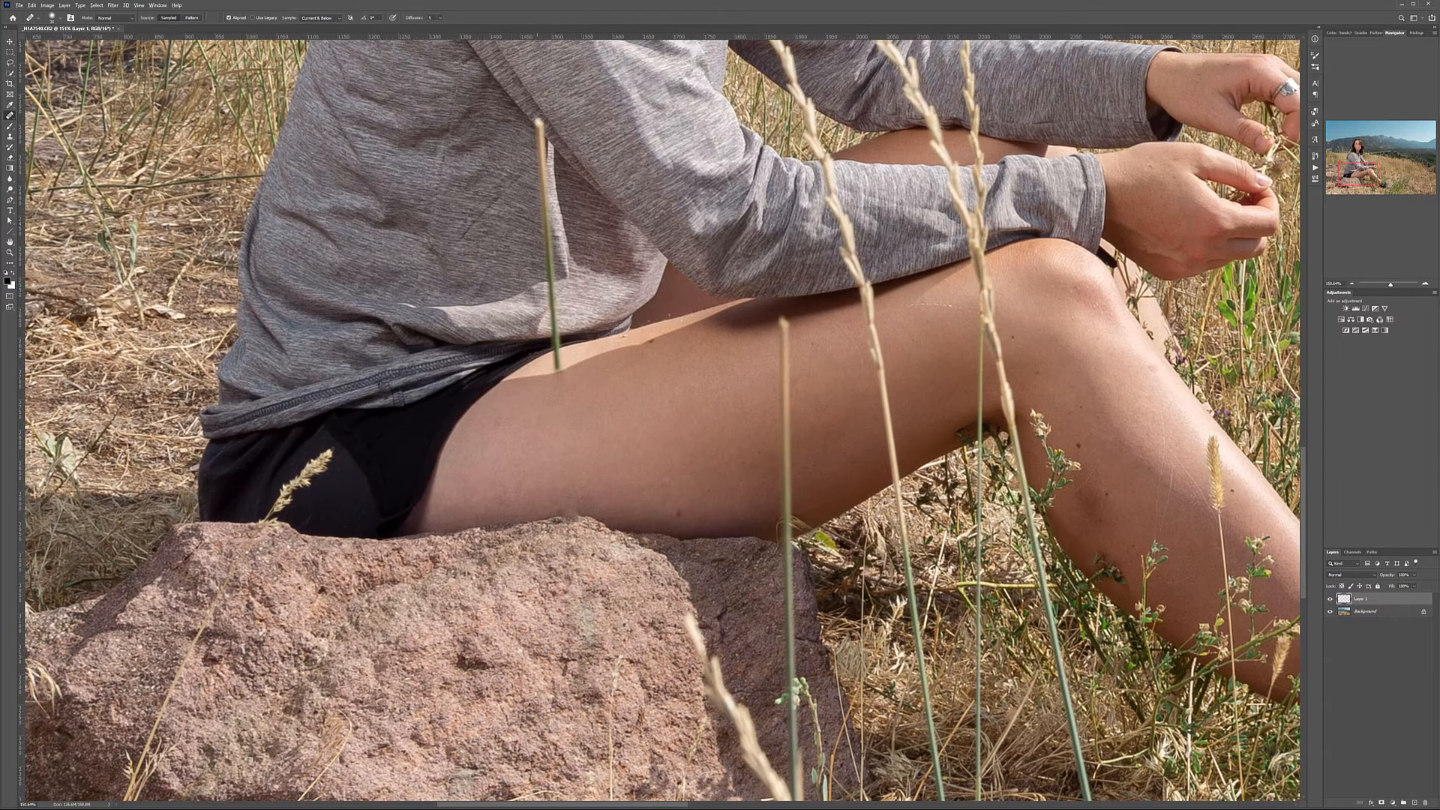
{"action": "scroll", "coordinate": [558, 362], "scroll_direction": "up", "scroll_amount": 5}
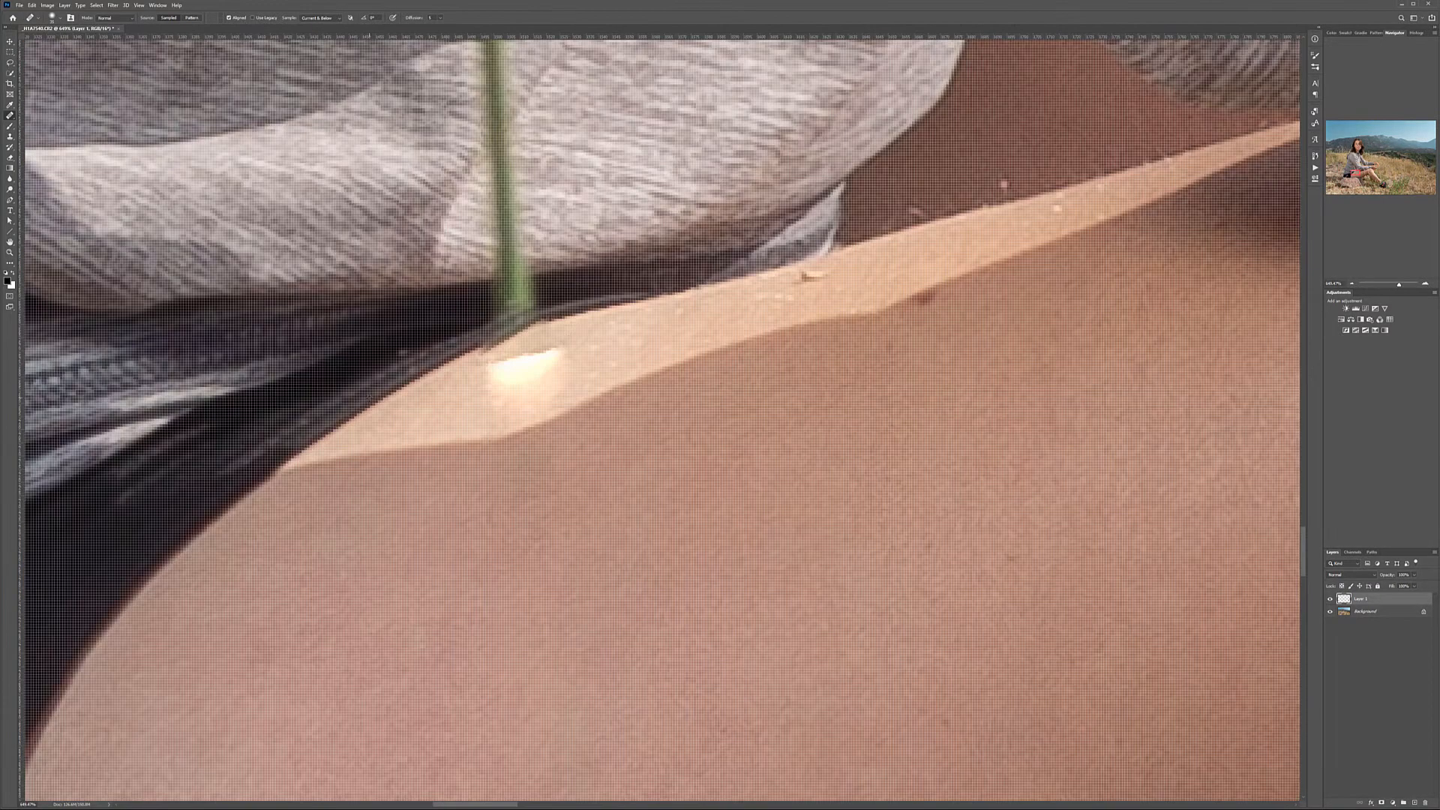
{"action": "key", "text": "ctrl+z"}
{"action": "key", "text": "["}
{"action": "key", "text": "["}
{"action": "key", "text": "["}
{"action": "key", "text": "["}
{"action": "left_click", "coordinate": [604, 366], "text": "alt"}
{"action": "mouse_move", "coordinate": [550, 367]}
{"action": "left_mouse_down"}
{"action": "mouse_move", "coordinate": [492, 342]}
{"action": "mouse_move", "coordinate": [478, 376]}
{"action": "left_mouse_up"}
- Heal the rest of the leftmost stem off the hoodie and its hem, blending the fabric folds and sunlit thigh
{"action": "mouse_move", "coordinate": [506, 278]}
{"action": "left_mouse_down"}
{"action": "mouse_move", "coordinate": [561, 477]}
{"action": "mouse_move", "coordinate": [545, 271]}
{"action": "mouse_move", "coordinate": [552, 466]}
{"action": "mouse_move", "coordinate": [585, 227]}
{"action": "mouse_move", "coordinate": [648, 589]}
{"action": "mouse_move", "coordinate": [620, 252]}
{"action": "left_mouse_up"}
{"action": "left_click_drag", "start_coordinate": [621, 242], "coordinate": [648, 394]}
{"action": "left_click_drag", "start_coordinate": [644, 300], "coordinate": [681, 531]}
{"action": "scroll", "coordinate": [681, 531], "scroll_direction": "down", "scroll_amount": 10}
{"action": "scroll", "coordinate": [708, 630], "scroll_direction": "up", "scroll_amount": 10}
{"action": "mouse_move", "coordinate": [700, 238]}
{"action": "left_mouse_down"}
{"action": "mouse_move", "coordinate": [683, 360]}
{"action": "mouse_move", "coordinate": [695, 167]}
{"action": "mouse_move", "coordinate": [705, 179]}
{"action": "mouse_move", "coordinate": [694, 147]}
{"action": "mouse_move", "coordinate": [660, 144]}
{"action": "mouse_move", "coordinate": [695, 376]}
{"action": "mouse_move", "coordinate": [682, 585]}
{"action": "mouse_move", "coordinate": [665, 608]}
{"action": "mouse_move", "coordinate": [536, 329]}
{"action": "mouse_move", "coordinate": [539, 306]}
{"action": "mouse_move", "coordinate": [527, 389]}
{"action": "left_mouse_up"}
{"action": "left_click", "coordinate": [570, 618], "text": "alt"}
{"action": "left_click_drag", "start_coordinate": [554, 453], "coordinate": [559, 622]}
{"action": "scroll", "coordinate": [571, 621], "scroll_direction": "down", "scroll_amount": 10}
{"action": "scroll", "coordinate": [572, 621], "scroll_direction": "down", "scroll_amount": 3}
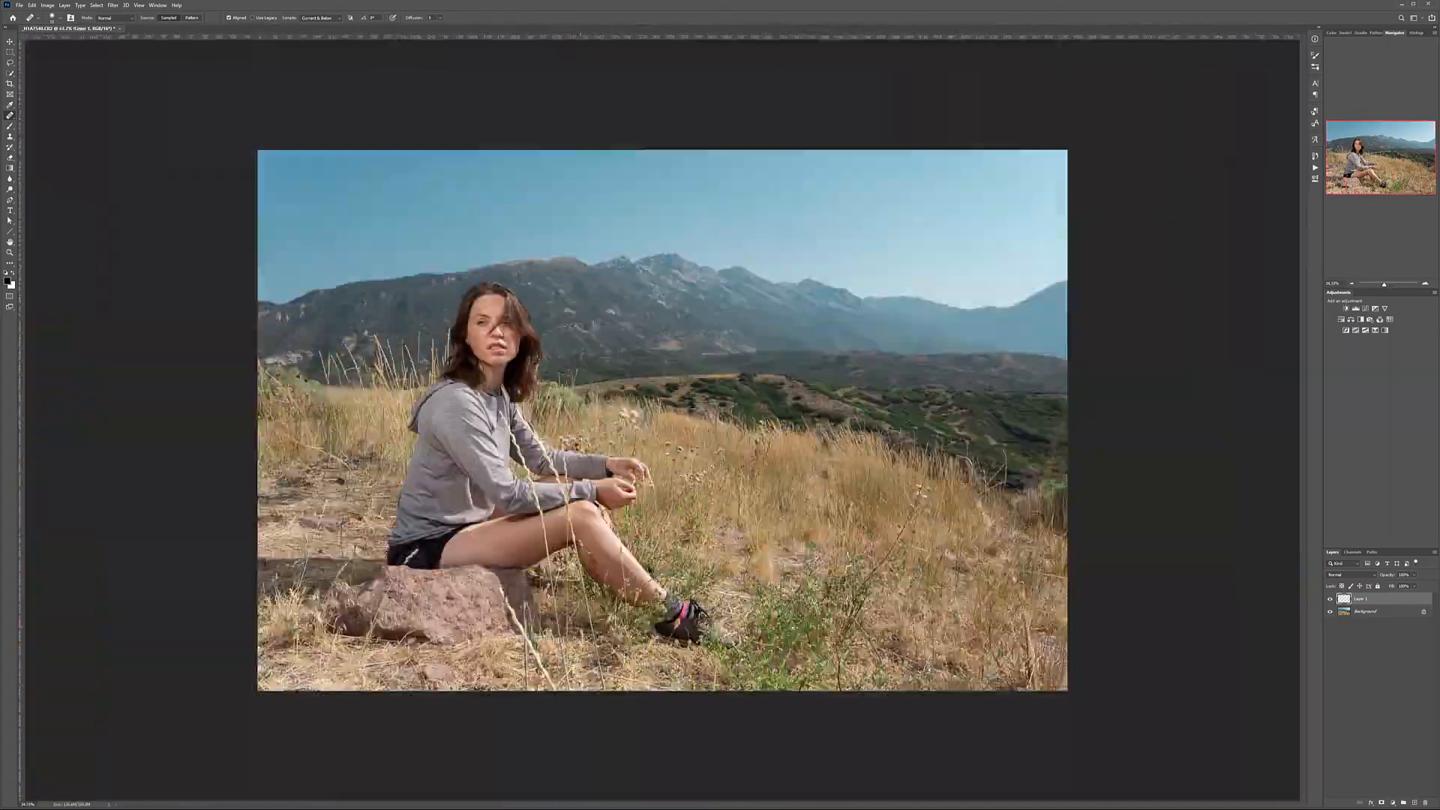
- Heal the next stem off the rock and thigh and the neighbouring seed-head stalk off the upper thigh, sampling nearby texture
{"action": "scroll", "coordinate": [510, 435], "scroll_direction": "up", "scroll_amount": 10}
{"action": "left_click", "coordinate": [403, 254], "text": "alt"}
{"action": "mouse_move", "coordinate": [417, 208]}
{"action": "left_mouse_down"}
{"action": "mouse_move", "coordinate": [448, 281]}
{"action": "mouse_move", "coordinate": [448, 255]}
{"action": "mouse_move", "coordinate": [476, 420]}
{"action": "left_mouse_up"}
{"action": "left_click", "coordinate": [417, 170], "text": "alt"}
{"action": "left_click", "coordinate": [410, 427], "text": "alt"}
{"action": "mouse_move", "coordinate": [496, 366]}
{"action": "left_mouse_down"}
{"action": "mouse_move", "coordinate": [495, 426]}
{"action": "mouse_move", "coordinate": [519, 445]}
{"action": "mouse_move", "coordinate": [513, 484]}
{"action": "left_mouse_up"}
{"action": "left_click", "coordinate": [510, 337], "text": "alt"}
{"action": "left_click", "coordinate": [423, 496], "text": "alt"}
{"action": "left_click_drag", "start_coordinate": [516, 399], "coordinate": [514, 513]}
{"action": "left_click", "coordinate": [536, 409], "text": "alt"}
{"action": "mouse_move", "coordinate": [534, 420]}
{"action": "left_mouse_down"}
{"action": "mouse_move", "coordinate": [544, 503]}
{"action": "mouse_move", "coordinate": [574, 519]}
{"action": "mouse_move", "coordinate": [585, 582]}
{"action": "mouse_move", "coordinate": [470, 292]}
{"action": "mouse_move", "coordinate": [521, 290]}
{"action": "mouse_move", "coordinate": [537, 363]}
{"action": "mouse_move", "coordinate": [473, 306]}
{"action": "mouse_move", "coordinate": [534, 310]}
{"action": "mouse_move", "coordinate": [537, 366]}
{"action": "mouse_move", "coordinate": [519, 383]}
{"action": "mouse_move", "coordinate": [492, 319]}
{"action": "mouse_move", "coordinate": [544, 426]}
{"action": "mouse_move", "coordinate": [581, 464]}
{"action": "mouse_move", "coordinate": [569, 492]}
{"action": "mouse_move", "coordinate": [588, 504]}
{"action": "left_mouse_up"}
{"action": "left_click", "coordinate": [526, 579], "text": "alt"}
{"action": "left_click", "coordinate": [552, 275], "text": "alt"}
{"action": "left_click", "coordinate": [583, 327], "text": "alt"}
{"action": "left_click", "coordinate": [467, 314], "text": "alt"}
{"action": "left_click", "coordinate": [583, 568], "text": "alt"}
{"action": "mouse_move", "coordinate": [617, 572]}
{"action": "left_mouse_down"}
{"action": "mouse_move", "coordinate": [592, 504]}
{"action": "mouse_move", "coordinate": [617, 531]}
{"action": "left_mouse_up"}
{"action": "left_click_drag", "start_coordinate": [730, 578], "coordinate": [766, 558]}
{"action": "left_click", "coordinate": [664, 318], "text": "alt"}
{"action": "mouse_move", "coordinate": [546, 349]}
{"action": "left_mouse_down"}
{"action": "mouse_move", "coordinate": [519, 329]}
{"action": "mouse_move", "coordinate": [574, 338]}
{"action": "mouse_move", "coordinate": [534, 342]}
{"action": "mouse_move", "coordinate": [585, 324]}
{"action": "mouse_move", "coordinate": [555, 341]}
{"action": "mouse_move", "coordinate": [590, 342]}
{"action": "left_mouse_up"}
{"action": "mouse_move", "coordinate": [648, 571]}
{"action": "left_mouse_down"}
{"action": "mouse_move", "coordinate": [481, 176]}
{"action": "mouse_move", "coordinate": [530, 304]}
{"action": "mouse_move", "coordinate": [570, 341]}
{"action": "mouse_move", "coordinate": [637, 625]}
{"action": "mouse_move", "coordinate": [566, 299]}
{"action": "mouse_move", "coordinate": [627, 648]}
{"action": "left_mouse_up"}
{"action": "left_click", "coordinate": [668, 356]}
{"action": "left_click", "coordinate": [450, 373], "text": "alt"}
{"action": "mouse_move", "coordinate": [599, 364]}
{"action": "left_mouse_down"}
{"action": "mouse_move", "coordinate": [569, 350]}
{"action": "mouse_move", "coordinate": [543, 301]}
{"action": "mouse_move", "coordinate": [587, 345]}
{"action": "left_mouse_up"}
{"action": "left_click", "coordinate": [527, 338], "text": "alt"}
{"action": "left_click_drag", "start_coordinate": [707, 540], "coordinate": [618, 101]}
{"action": "left_click", "coordinate": [415, 274], "text": "alt"}
{"action": "left_click_drag", "start_coordinate": [540, 215], "coordinate": [550, 290]}
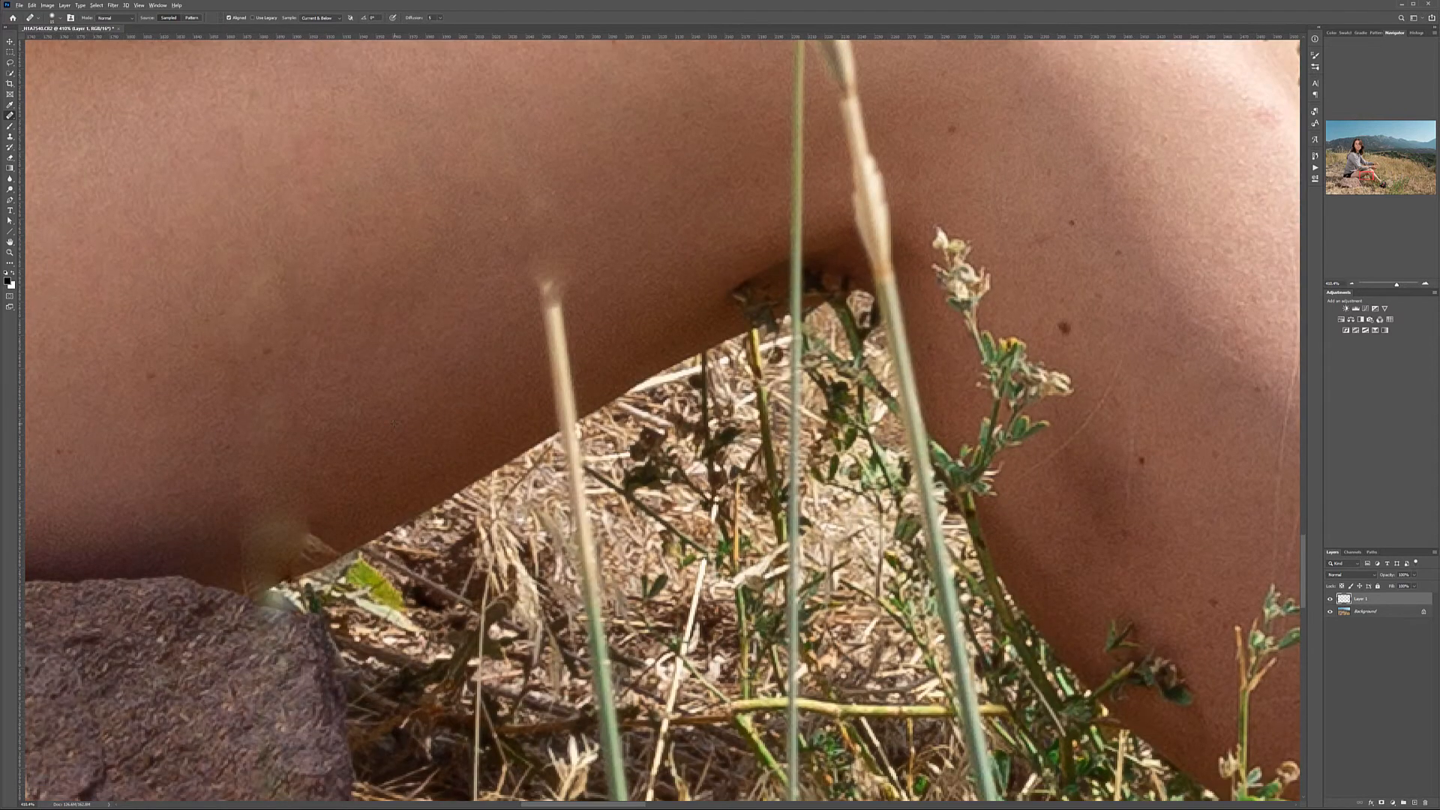
- Clean up the rock corner under the thigh and heal the stalk out of the lower thigh and the dry grass behind
{"action": "left_click", "coordinate": [428, 405], "text": "alt"}
{"action": "mouse_move", "coordinate": [313, 531]}
{"action": "left_mouse_down"}
{"action": "mouse_move", "coordinate": [257, 556]}
{"action": "mouse_move", "coordinate": [282, 519]}
{"action": "left_mouse_up"}
{"action": "mouse_move", "coordinate": [551, 284]}
{"action": "left_mouse_down"}
{"action": "mouse_move", "coordinate": [567, 390]}
{"action": "mouse_move", "coordinate": [528, 416]}
{"action": "mouse_move", "coordinate": [617, 110]}
{"action": "mouse_move", "coordinate": [676, 562]}
{"action": "left_mouse_up"}
{"action": "left_click", "coordinate": [524, 457], "text": "alt"}
{"action": "left_click_drag", "start_coordinate": [733, 476], "coordinate": [656, 75]}
{"action": "left_click_drag", "start_coordinate": [592, 153], "coordinate": [616, 262]}
{"action": "left_click_drag", "start_coordinate": [613, 273], "coordinate": [548, 114]}
{"action": "left_click_drag", "start_coordinate": [561, 180], "coordinate": [580, 368]}
{"action": "mouse_move", "coordinate": [573, 292]}
{"action": "left_mouse_down"}
{"action": "mouse_move", "coordinate": [542, 198]}
{"action": "mouse_move", "coordinate": [585, 302]}
{"action": "left_mouse_up"}
{"action": "mouse_move", "coordinate": [578, 366]}
{"action": "left_mouse_down"}
{"action": "mouse_move", "coordinate": [506, 155]}
{"action": "mouse_move", "coordinate": [567, 476]}
{"action": "left_mouse_up"}
{"action": "left_click_drag", "start_coordinate": [730, 435], "coordinate": [699, 197]}
{"action": "left_click_drag", "start_coordinate": [709, 198], "coordinate": [450, 225]}
{"action": "mouse_move", "coordinate": [390, 375]}
{"action": "left_mouse_down"}
{"action": "mouse_move", "coordinate": [537, 444]}
{"action": "mouse_move", "coordinate": [600, 453]}
{"action": "left_mouse_up"}
- Heal the remaining seed-head stalks off the hoodie and forearm sleeve with a smaller brush, rebuilding the sleeve edge above the knee
{"action": "mouse_move", "coordinate": [459, 300]}
{"action": "left_mouse_down"}
{"action": "mouse_move", "coordinate": [516, 430]}
{"action": "mouse_move", "coordinate": [644, 589]}
{"action": "left_mouse_up"}
{"action": "key", "text": "bracketleft"}
{"action": "key", "text": "bracketleft"}
{"action": "left_click_drag", "start_coordinate": [745, 680], "coordinate": [701, 538]}
{"action": "left_click", "coordinate": [615, 574], "text": "alt"}
{"action": "left_click_drag", "start_coordinate": [630, 493], "coordinate": [754, 657]}
{"action": "mouse_move", "coordinate": [717, 635]}
{"action": "left_mouse_down"}
{"action": "mouse_move", "coordinate": [567, 201]}
{"action": "mouse_move", "coordinate": [621, 196]}
{"action": "left_mouse_up"}
{"action": "left_click", "coordinate": [567, 201], "text": "alt"}
{"action": "left_click", "coordinate": [698, 239], "text": "alt"}
{"action": "left_click", "coordinate": [603, 276], "text": "alt"}
{"action": "left_click_drag", "start_coordinate": [620, 255], "coordinate": [711, 427]}
{"action": "left_click", "coordinate": [627, 370], "text": "alt"}
{"action": "left_click_drag", "start_coordinate": [665, 267], "coordinate": [678, 309]}
{"action": "left_click_drag", "start_coordinate": [783, 450], "coordinate": [646, 326]}
{"action": "left_click", "coordinate": [563, 307], "text": "alt"}
{"action": "left_click_drag", "start_coordinate": [577, 241], "coordinate": [629, 384]}
{"action": "left_click", "coordinate": [578, 455], "text": "alt"}
{"action": "mouse_move", "coordinate": [656, 451]}
{"action": "left_mouse_down"}
{"action": "mouse_move", "coordinate": [638, 432]}
{"action": "mouse_move", "coordinate": [637, 379]}
{"action": "left_mouse_up"}
{"action": "mouse_move", "coordinate": [678, 484]}
{"action": "left_mouse_down"}
{"action": "mouse_move", "coordinate": [550, 263]}
{"action": "mouse_move", "coordinate": [616, 355]}
{"action": "mouse_move", "coordinate": [619, 387]}
{"action": "mouse_move", "coordinate": [646, 337]}
{"action": "left_mouse_up"}
{"action": "left_click", "coordinate": [539, 390], "text": "alt"}
{"action": "mouse_move", "coordinate": [646, 396]}
{"action": "left_mouse_down"}
{"action": "mouse_move", "coordinate": [580, 459]}
{"action": "mouse_move", "coordinate": [687, 428]}
{"action": "mouse_move", "coordinate": [652, 180]}
{"action": "left_mouse_up"}
{"action": "mouse_move", "coordinate": [660, 280]}
{"action": "left_mouse_down"}
{"action": "mouse_move", "coordinate": [694, 302]}
{"action": "mouse_move", "coordinate": [660, 112]}
{"action": "left_mouse_up"}
{"action": "mouse_move", "coordinate": [660, 113]}
{"action": "left_mouse_down"}
{"action": "mouse_move", "coordinate": [645, 396]}
{"action": "mouse_move", "coordinate": [628, 281]}
{"action": "left_mouse_up"}
{"action": "mouse_move", "coordinate": [619, 177]}
{"action": "left_mouse_down"}
{"action": "mouse_move", "coordinate": [636, 284]}
{"action": "mouse_move", "coordinate": [562, 93]}
{"action": "left_mouse_up"}
{"action": "left_click_drag", "start_coordinate": [555, 101], "coordinate": [559, 201]}
{"action": "mouse_move", "coordinate": [603, 443]}
{"action": "left_mouse_down"}
{"action": "mouse_move", "coordinate": [653, 225]}
{"action": "mouse_move", "coordinate": [655, 242]}
{"action": "left_mouse_up"}
{"action": "left_click_drag", "start_coordinate": [672, 295], "coordinate": [657, 369]}
{"action": "left_click", "coordinate": [724, 275], "text": "alt"}
{"action": "mouse_move", "coordinate": [595, 333]}
{"action": "left_mouse_down"}
{"action": "mouse_move", "coordinate": [626, 360]}
{"action": "mouse_move", "coordinate": [525, 265]}
{"action": "mouse_move", "coordinate": [570, 323]}
{"action": "mouse_move", "coordinate": [576, 472]}
{"action": "mouse_move", "coordinate": [630, 418]}
{"action": "mouse_move", "coordinate": [616, 402]}
{"action": "left_mouse_up"}
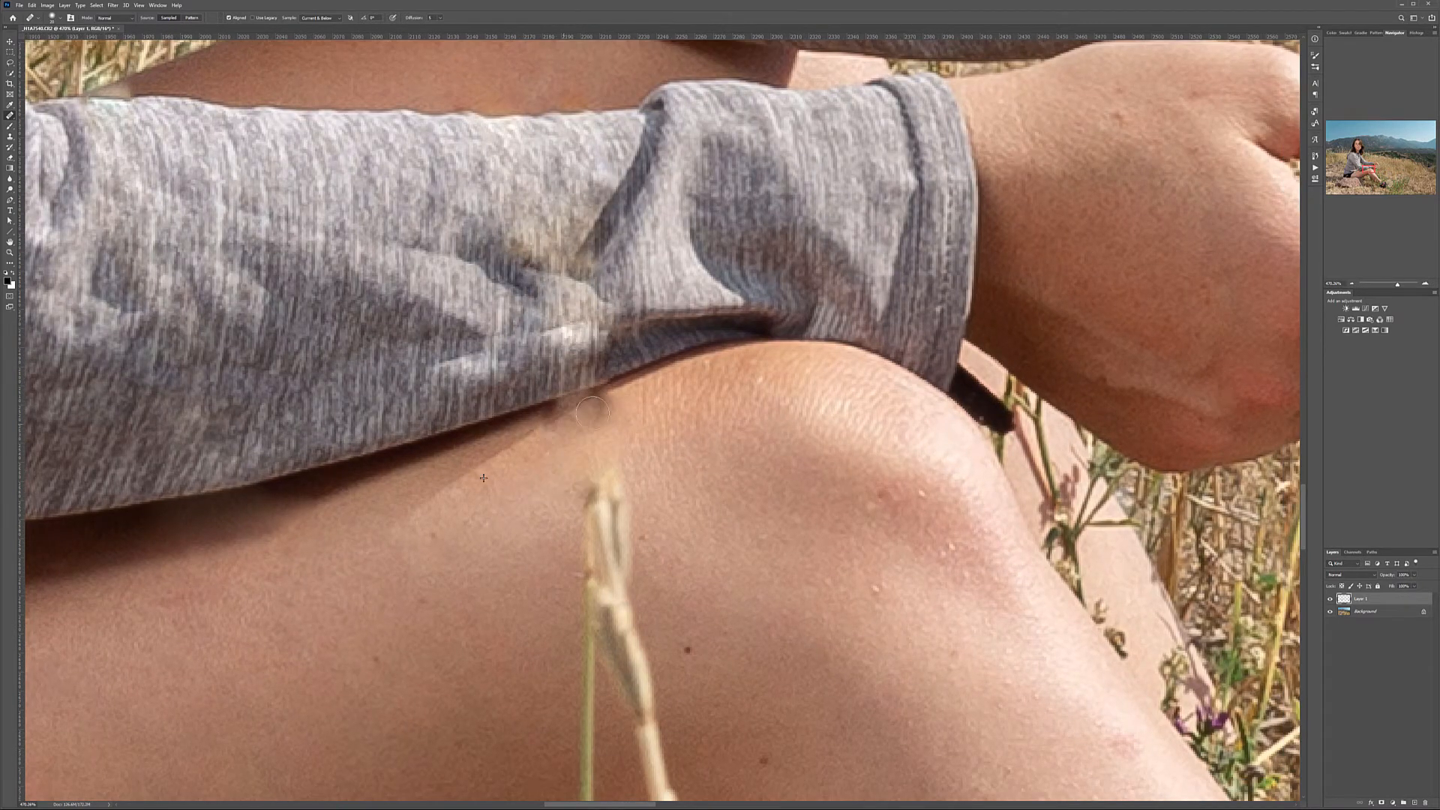
- Heal the seed-head stalk and the thin stem beside it off the skin around the knee and below the thigh
{"action": "left_click_drag", "start_coordinate": [450, 498], "coordinate": [433, 245]}
{"action": "mouse_move", "coordinate": [591, 221]}
{"action": "left_mouse_down"}
{"action": "mouse_move", "coordinate": [569, 328]}
{"action": "mouse_move", "coordinate": [631, 491]}
{"action": "left_mouse_up"}
{"action": "left_click_drag", "start_coordinate": [572, 353], "coordinate": [571, 621]}
{"action": "left_click_drag", "start_coordinate": [636, 492], "coordinate": [663, 589]}
{"action": "left_click_drag", "start_coordinate": [776, 471], "coordinate": [605, 241]}
{"action": "mouse_move", "coordinate": [605, 240]}
{"action": "left_mouse_down"}
{"action": "mouse_move", "coordinate": [488, 247]}
{"action": "mouse_move", "coordinate": [622, 251]}
{"action": "mouse_move", "coordinate": [542, 321]}
{"action": "mouse_move", "coordinate": [548, 743]}
{"action": "mouse_move", "coordinate": [615, 319]}
{"action": "left_mouse_up"}
{"action": "left_click_drag", "start_coordinate": [608, 451], "coordinate": [609, 676]}
{"action": "left_click", "coordinate": [561, 359], "text": "alt"}
{"action": "left_click_drag", "start_coordinate": [600, 412], "coordinate": [654, 485]}
{"action": "left_click", "coordinate": [460, 442], "text": "alt"}
{"action": "mouse_move", "coordinate": [637, 690]}
{"action": "left_mouse_down"}
{"action": "mouse_move", "coordinate": [593, 342]}
{"action": "mouse_move", "coordinate": [562, 726]}
{"action": "left_mouse_up"}
{"action": "left_click_drag", "start_coordinate": [584, 432], "coordinate": [501, 606]}
{"action": "left_click_drag", "start_coordinate": [624, 135], "coordinate": [563, 758]}
{"action": "left_click", "coordinate": [644, 228], "text": "alt"}
- Retouch the stem out of the back of the knee, cleaning the edge between the calf and the plants
{"action": "left_click_drag", "start_coordinate": [594, 234], "coordinate": [633, 427]}
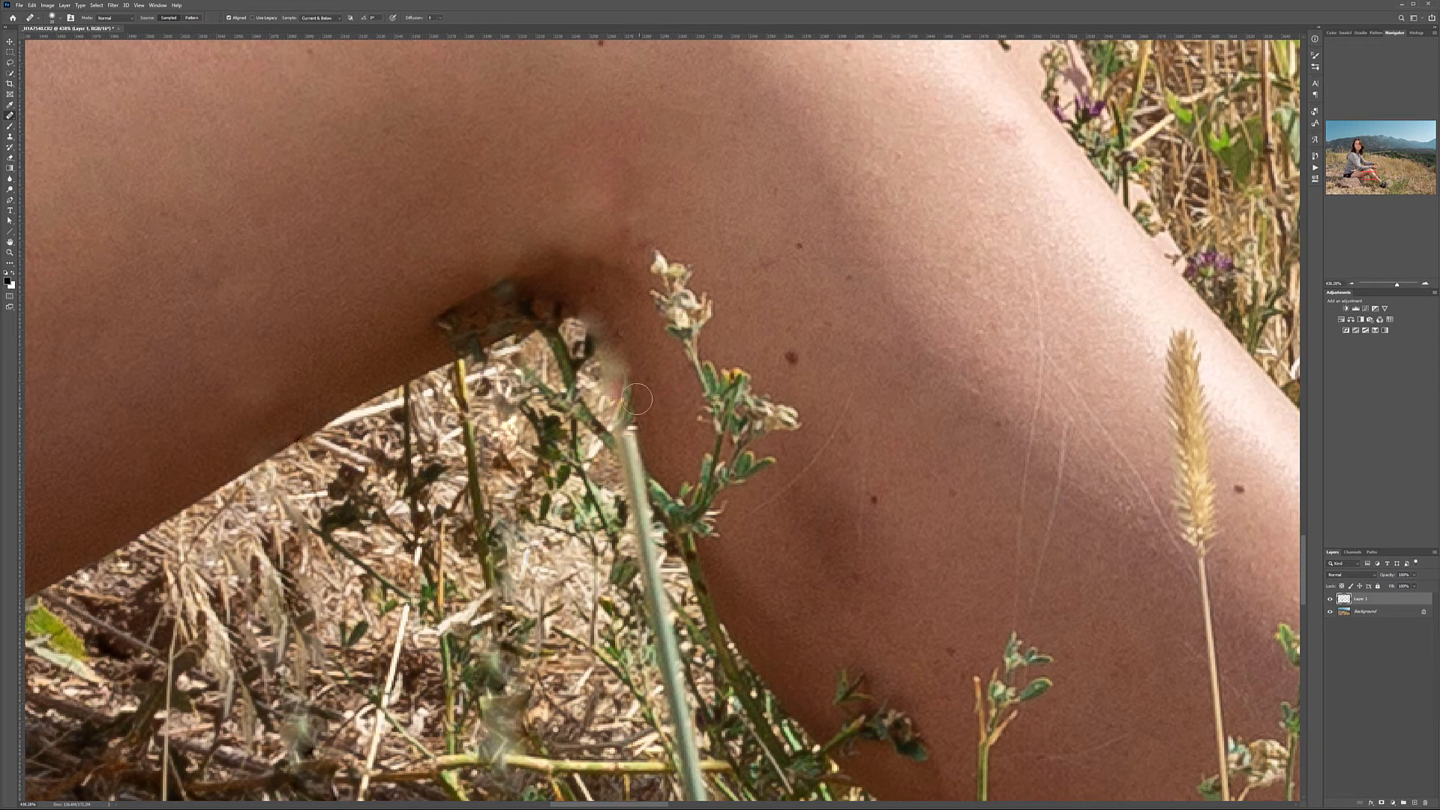
{"action": "left_click_drag", "start_coordinate": [632, 409], "coordinate": [633, 376]}
{"action": "scroll", "coordinate": [762, 480], "scroll_direction": "down", "scroll_amount": 6}
{"action": "scroll", "coordinate": [768, 489], "scroll_direction": "up", "scroll_amount": 4}
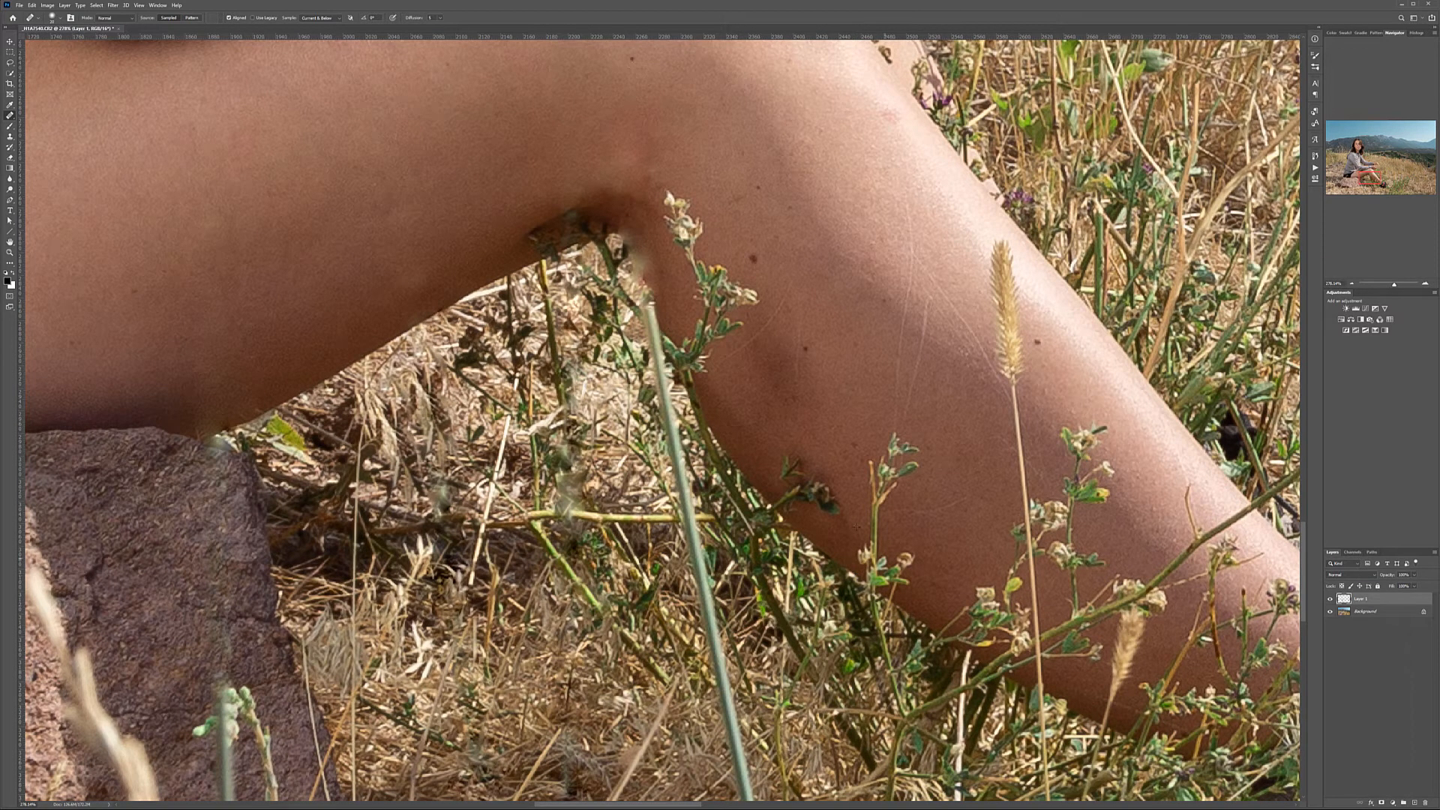
{"action": "left_click_drag", "start_coordinate": [637, 266], "coordinate": [634, 244]}
- Heal the thick green stem out of the leafy plants directly beneath the knee
{"action": "scroll", "coordinate": [792, 347], "scroll_direction": "down", "scroll_amount": 5}
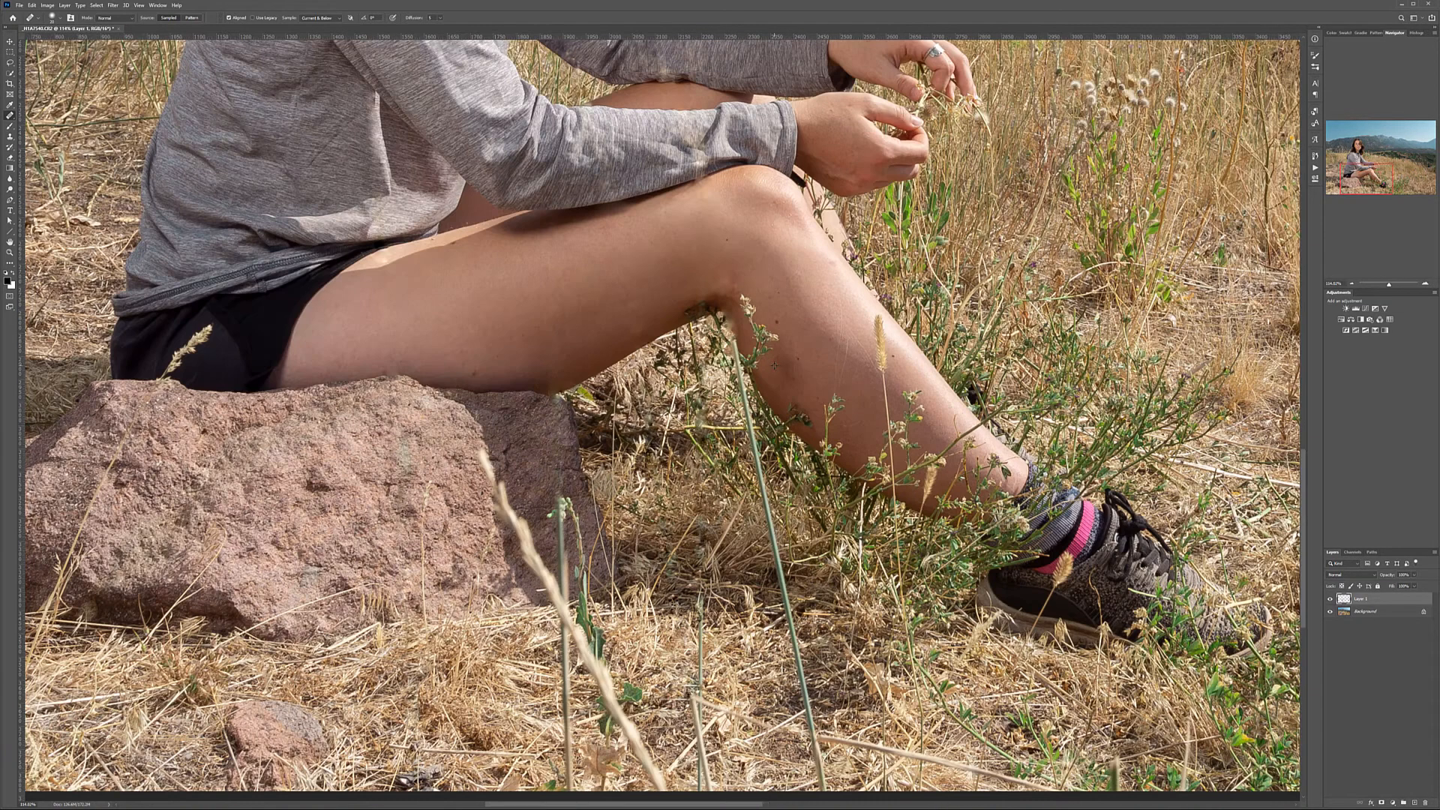
{"action": "scroll", "coordinate": [774, 366], "scroll_direction": "up", "scroll_amount": 6}
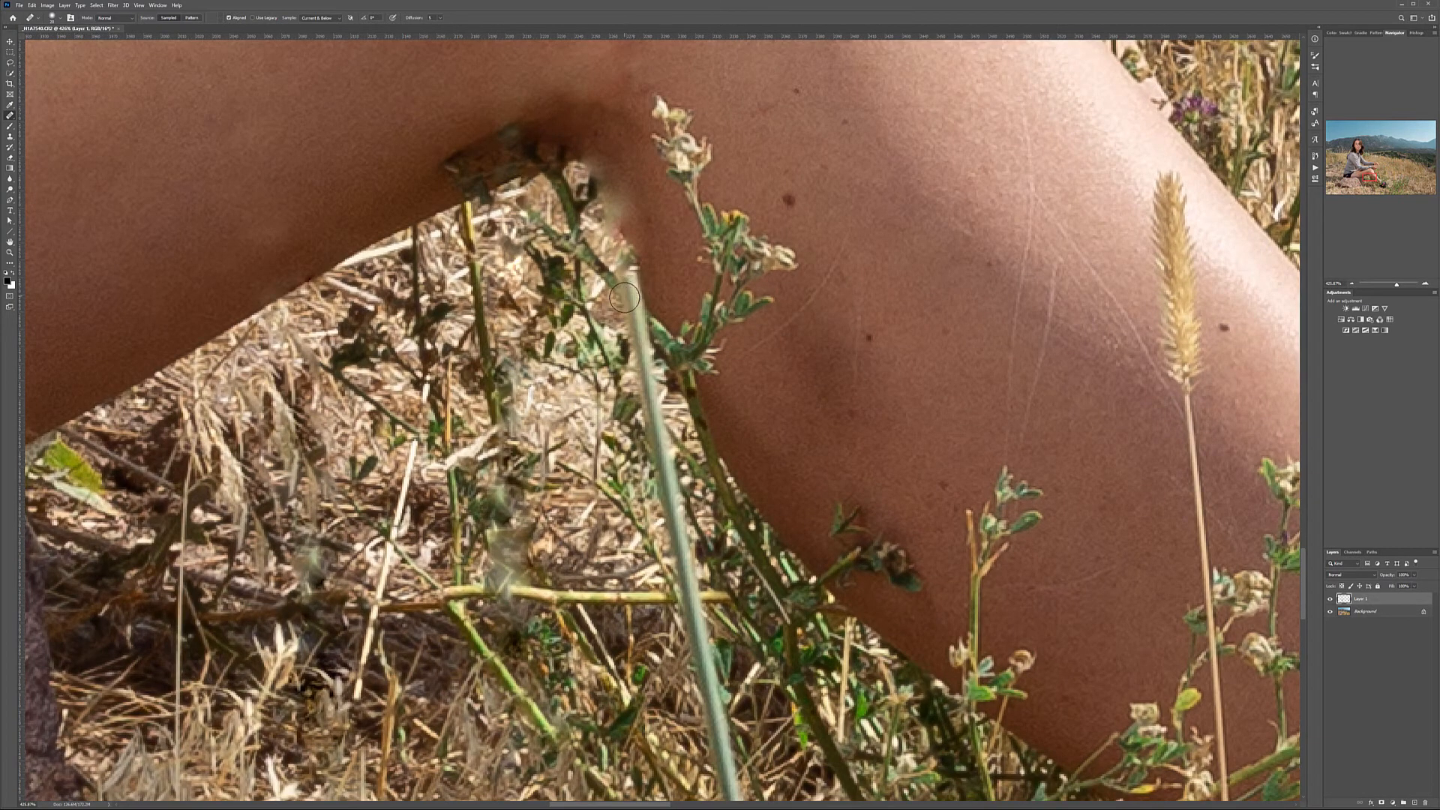
{"action": "left_click_drag", "start_coordinate": [635, 330], "coordinate": [687, 596]}
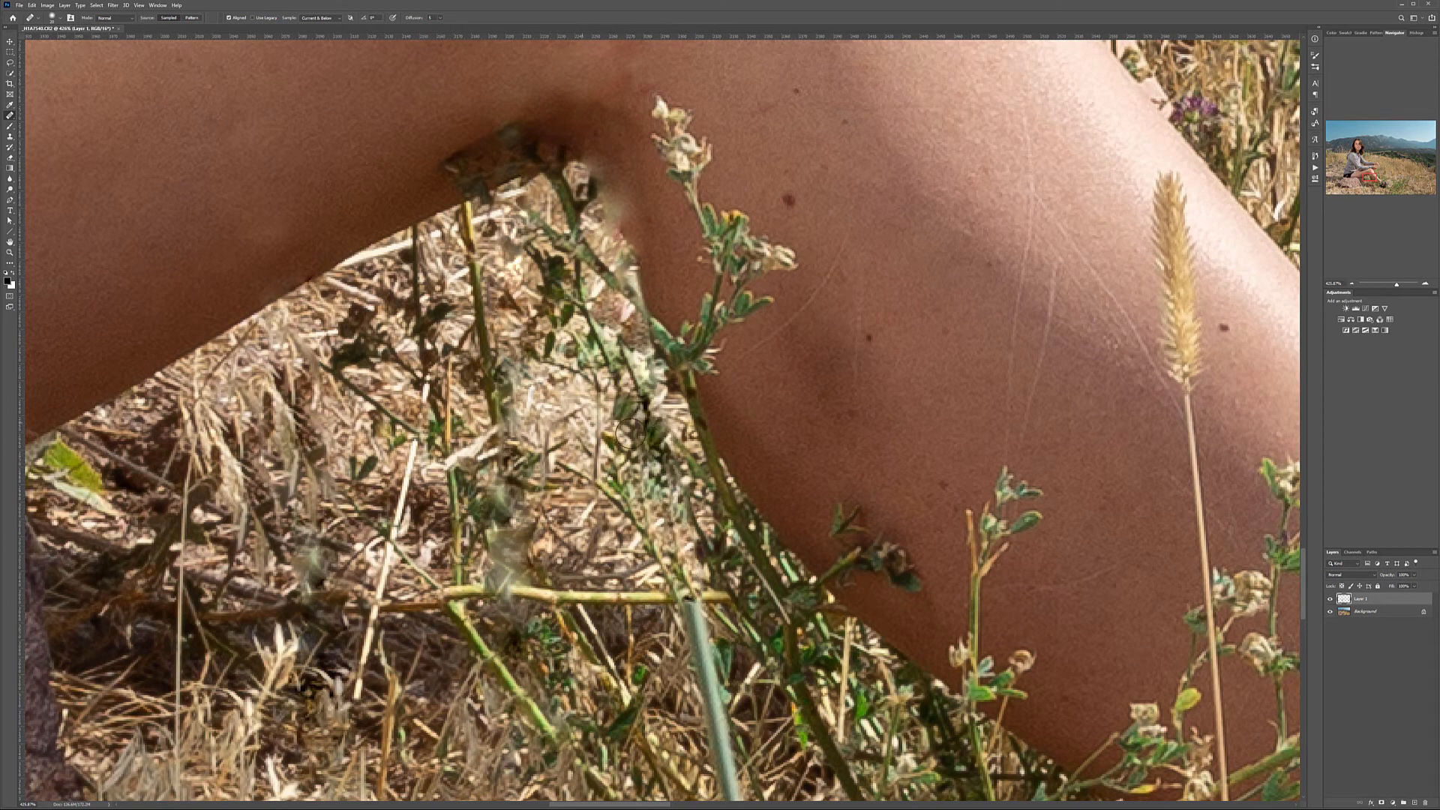
- Heal the upper length of the thick green stem out of the dry grass beneath the calf
{"action": "scroll", "coordinate": [686, 330], "scroll_direction": "down", "scroll_amount": 5}
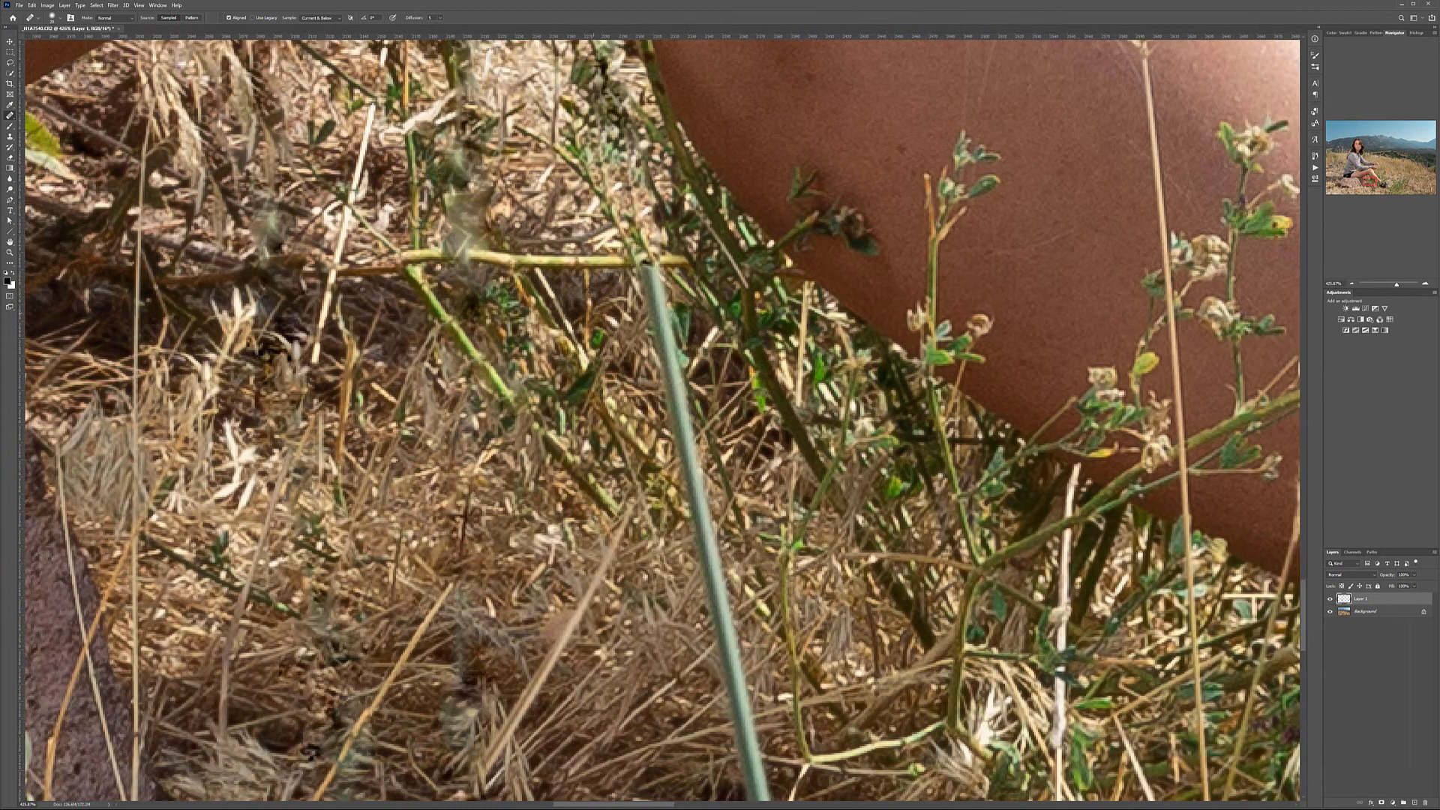
{"action": "mouse_move", "coordinate": [638, 286]}
{"action": "left_mouse_down"}
{"action": "mouse_move", "coordinate": [678, 395]}
{"action": "mouse_move", "coordinate": [657, 480]}
{"action": "mouse_move", "coordinate": [681, 433]}
{"action": "mouse_move", "coordinate": [674, 410]}
{"action": "mouse_move", "coordinate": [724, 646]}
{"action": "left_mouse_up"}
{"action": "left_click", "coordinate": [647, 464]}
{"action": "left_click_drag", "start_coordinate": [688, 422], "coordinate": [690, 491]}
{"action": "mouse_move", "coordinate": [631, 679]}
{"action": "left_mouse_down"}
{"action": "mouse_move", "coordinate": [566, 333]}
{"action": "mouse_move", "coordinate": [683, 398]}
{"action": "mouse_move", "coordinate": [711, 558]}
{"action": "left_mouse_up"}
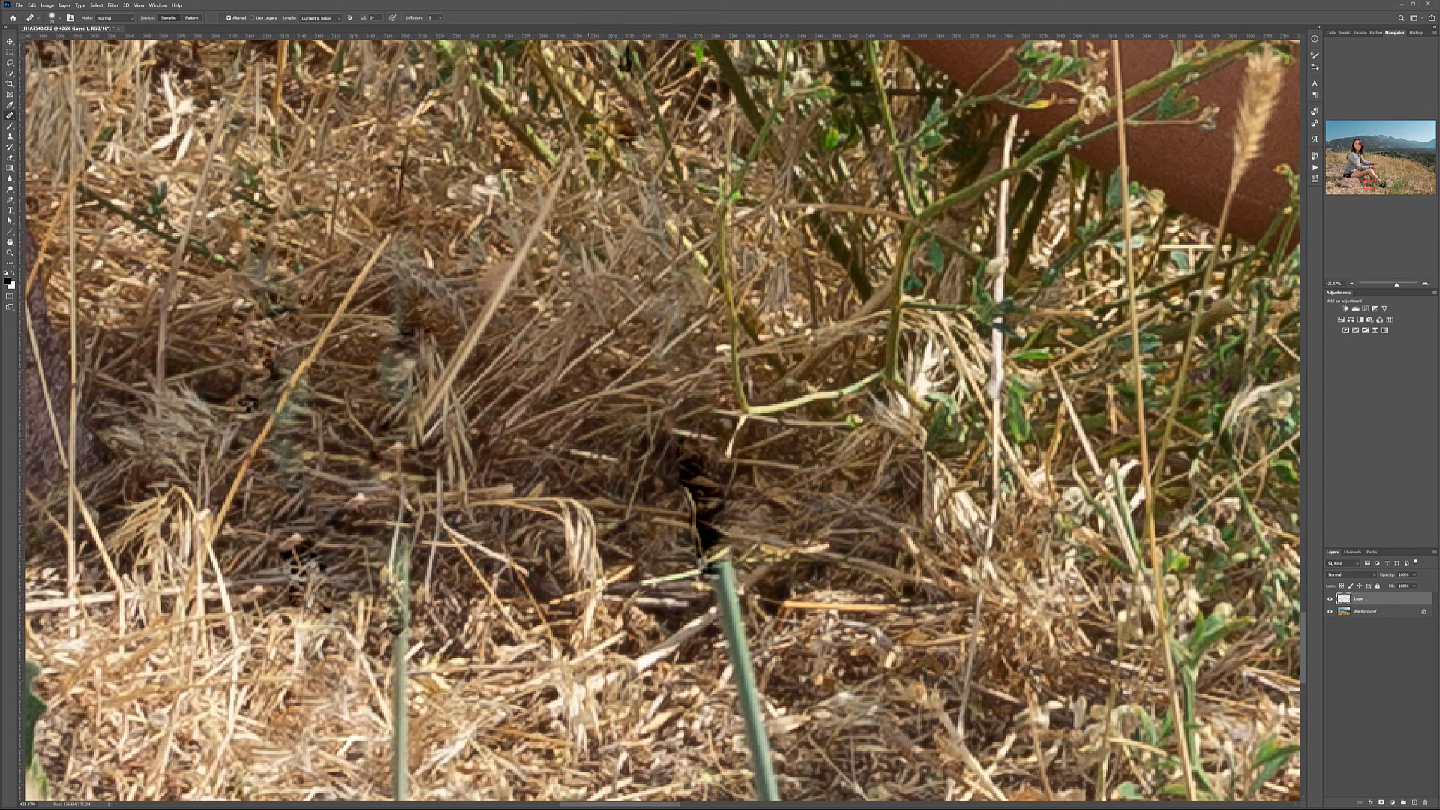
- Heal the dark patch left above the remaining stem, sampling nearby straw from different spots
{"action": "mouse_move", "coordinate": [691, 462]}
{"action": "left_mouse_down"}
{"action": "mouse_move", "coordinate": [719, 472]}
{"action": "mouse_move", "coordinate": [688, 509]}
{"action": "mouse_move", "coordinate": [720, 544]}
{"action": "left_mouse_up"}
{"action": "left_click", "coordinate": [496, 473], "text": "alt"}
{"action": "left_click_drag", "start_coordinate": [655, 486], "coordinate": [781, 486]}
{"action": "mouse_move", "coordinate": [653, 488]}
{"action": "left_mouse_down"}
{"action": "mouse_move", "coordinate": [759, 536]}
{"action": "mouse_move", "coordinate": [709, 559]}
{"action": "left_mouse_up"}
{"action": "left_click", "coordinate": [882, 604], "text": "alt"}
{"action": "mouse_move", "coordinate": [702, 489]}
{"action": "left_mouse_down"}
{"action": "mouse_move", "coordinate": [798, 504]}
{"action": "mouse_move", "coordinate": [675, 471]}
{"action": "mouse_move", "coordinate": [697, 525]}
{"action": "left_mouse_up"}
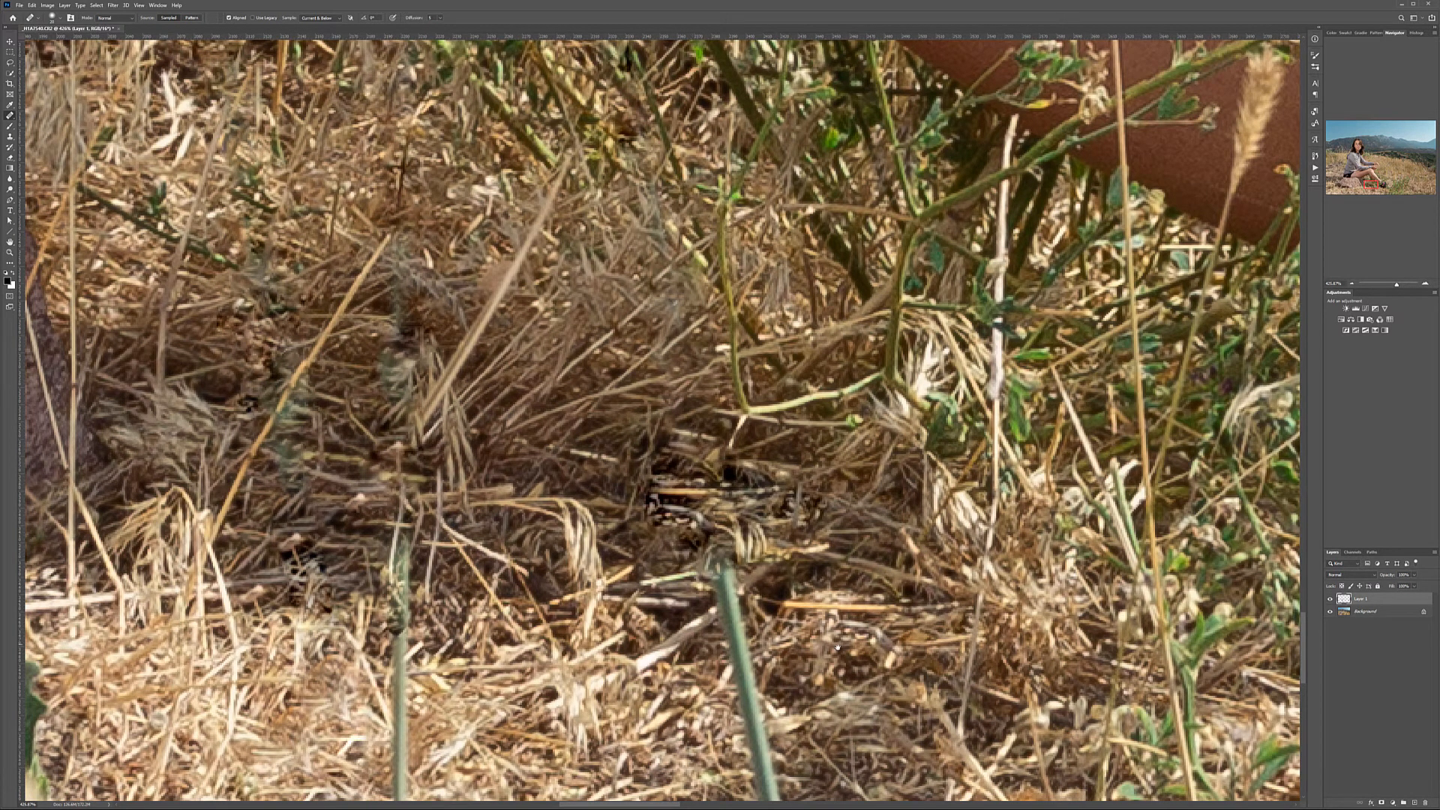
- Heal the remaining lower part of the green stem out of the straw toward the photo's bottom edge
{"action": "left_click_drag", "start_coordinate": [829, 642], "coordinate": [731, 408]}
{"action": "left_click_drag", "start_coordinate": [681, 252], "coordinate": [551, 258]}
{"action": "mouse_move", "coordinate": [551, 277]}
{"action": "left_mouse_down"}
{"action": "mouse_move", "coordinate": [675, 293]}
{"action": "mouse_move", "coordinate": [547, 285]}
{"action": "left_mouse_up"}
{"action": "mouse_move", "coordinate": [630, 312]}
{"action": "left_mouse_down"}
{"action": "mouse_move", "coordinate": [624, 394]}
{"action": "mouse_move", "coordinate": [679, 585]}
{"action": "mouse_move", "coordinate": [697, 780]}
{"action": "left_mouse_up"}
{"action": "left_click_drag", "start_coordinate": [603, 681], "coordinate": [499, 263]}
{"action": "mouse_move", "coordinate": [563, 173]}
{"action": "left_mouse_down"}
{"action": "mouse_move", "coordinate": [609, 407]}
{"action": "mouse_move", "coordinate": [574, 285]}
{"action": "mouse_move", "coordinate": [702, 479]}
{"action": "mouse_move", "coordinate": [782, 806]}
{"action": "left_mouse_up"}
{"action": "left_click", "coordinate": [646, 453], "text": "alt"}
{"action": "mouse_move", "coordinate": [699, 454]}
{"action": "left_mouse_down"}
{"action": "mouse_move", "coordinate": [709, 466]}
{"action": "mouse_move", "coordinate": [675, 484]}
{"action": "left_mouse_up"}
- Heal the uneven patches on the skin around the back of the knee, sampling clean skin from the thigh
{"action": "scroll", "coordinate": [748, 435], "scroll_direction": "down", "scroll_amount": 15}
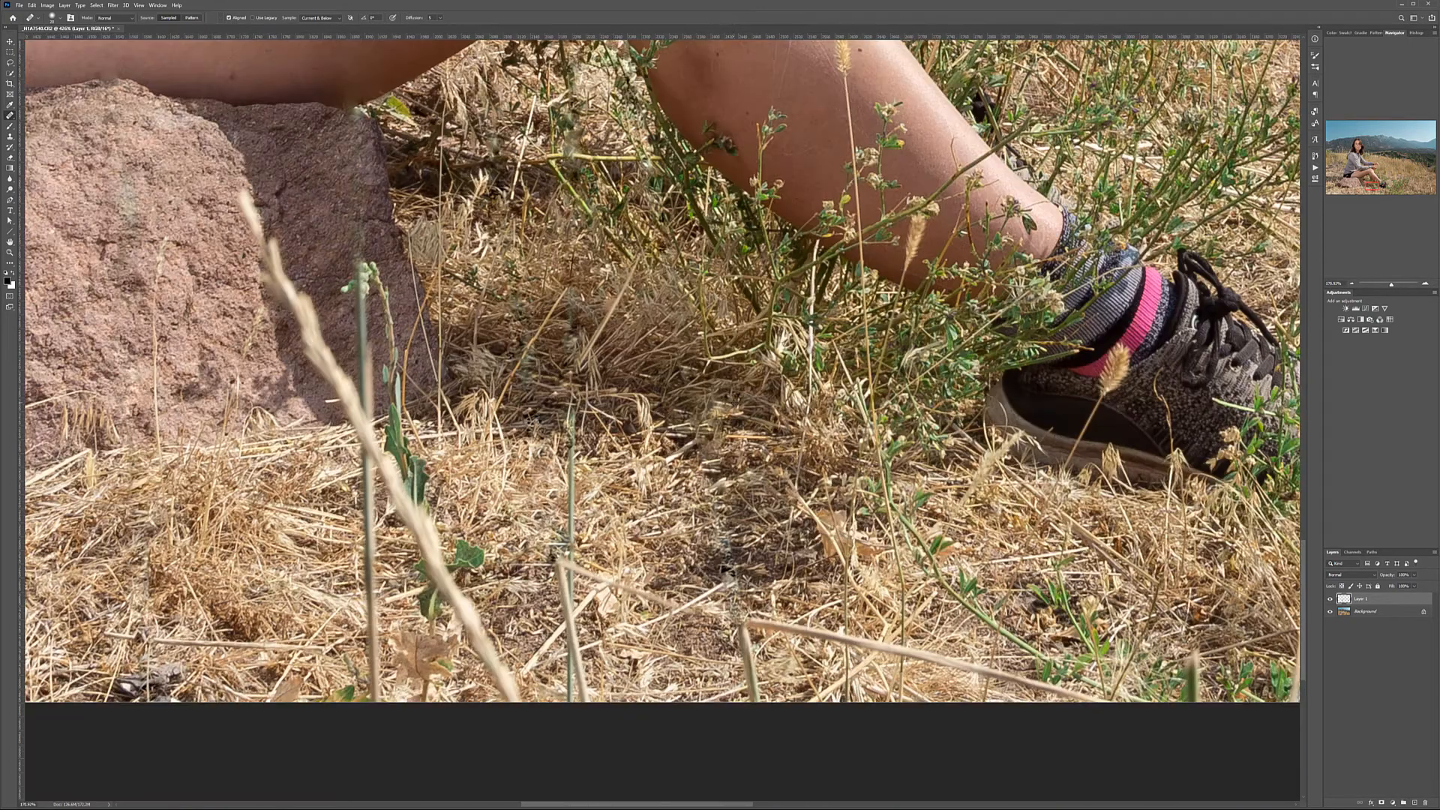
{"action": "scroll", "coordinate": [716, 168], "scroll_direction": "down", "scroll_amount": 8}
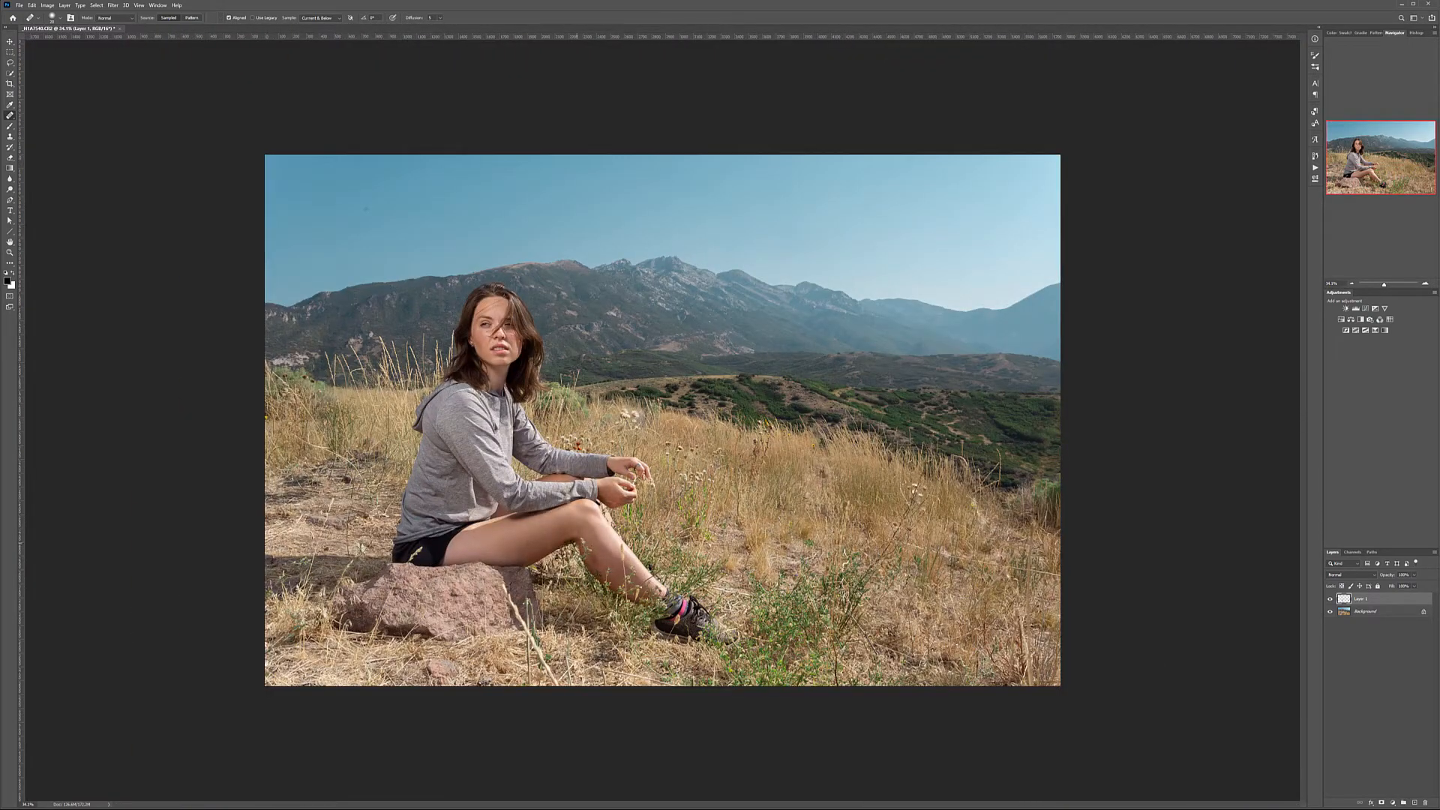
{"action": "scroll", "coordinate": [579, 541], "scroll_direction": "up", "scroll_amount": 20}
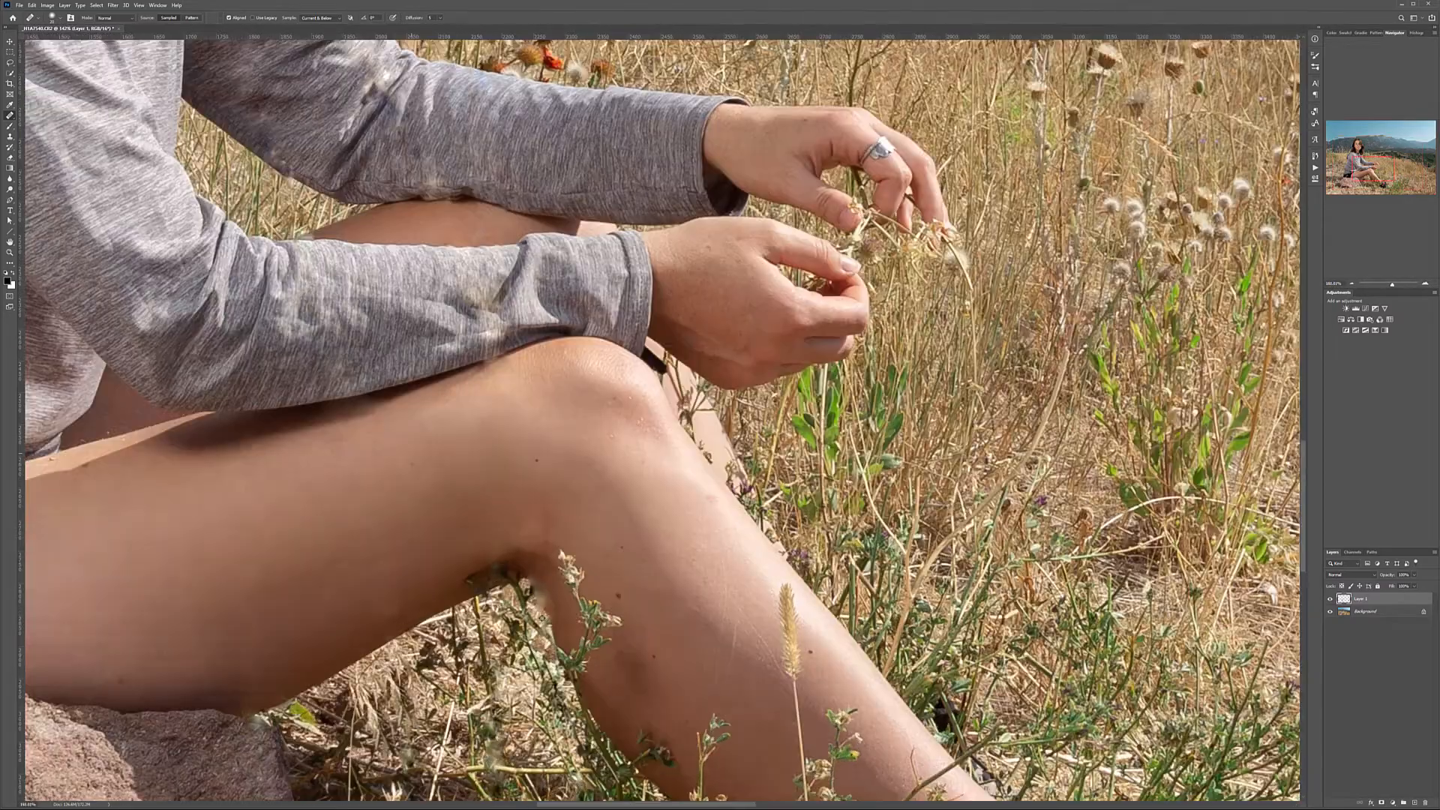
{"action": "scroll", "coordinate": [542, 617], "scroll_direction": "up", "scroll_amount": 4}
{"action": "scroll", "coordinate": [433, 362], "scroll_direction": "down", "scroll_amount": 2}
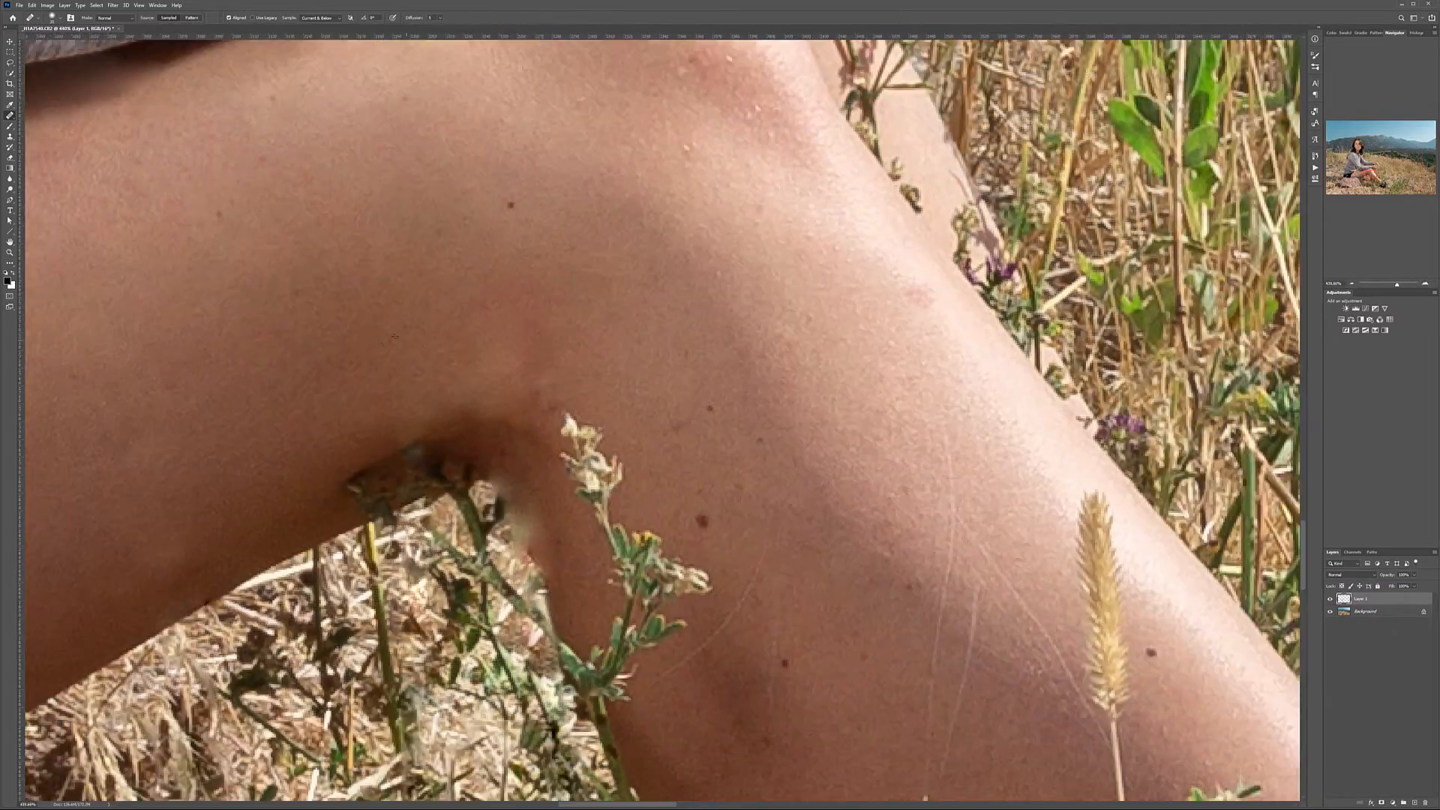
{"action": "left_click", "coordinate": [471, 351], "text": "alt"}
{"action": "left_click", "coordinate": [462, 380], "text": "alt"}
{"action": "mouse_move", "coordinate": [555, 369]}
{"action": "left_mouse_down"}
{"action": "mouse_move", "coordinate": [477, 371]}
{"action": "mouse_move", "coordinate": [549, 383]}
{"action": "left_mouse_up"}
{"action": "left_click", "coordinate": [414, 343], "text": "alt"}
{"action": "left_click_drag", "start_coordinate": [563, 332], "coordinate": [541, 325]}
{"action": "left_click", "coordinate": [313, 397], "text": "alt"}
{"action": "left_click_drag", "start_coordinate": [431, 407], "coordinate": [357, 439]}
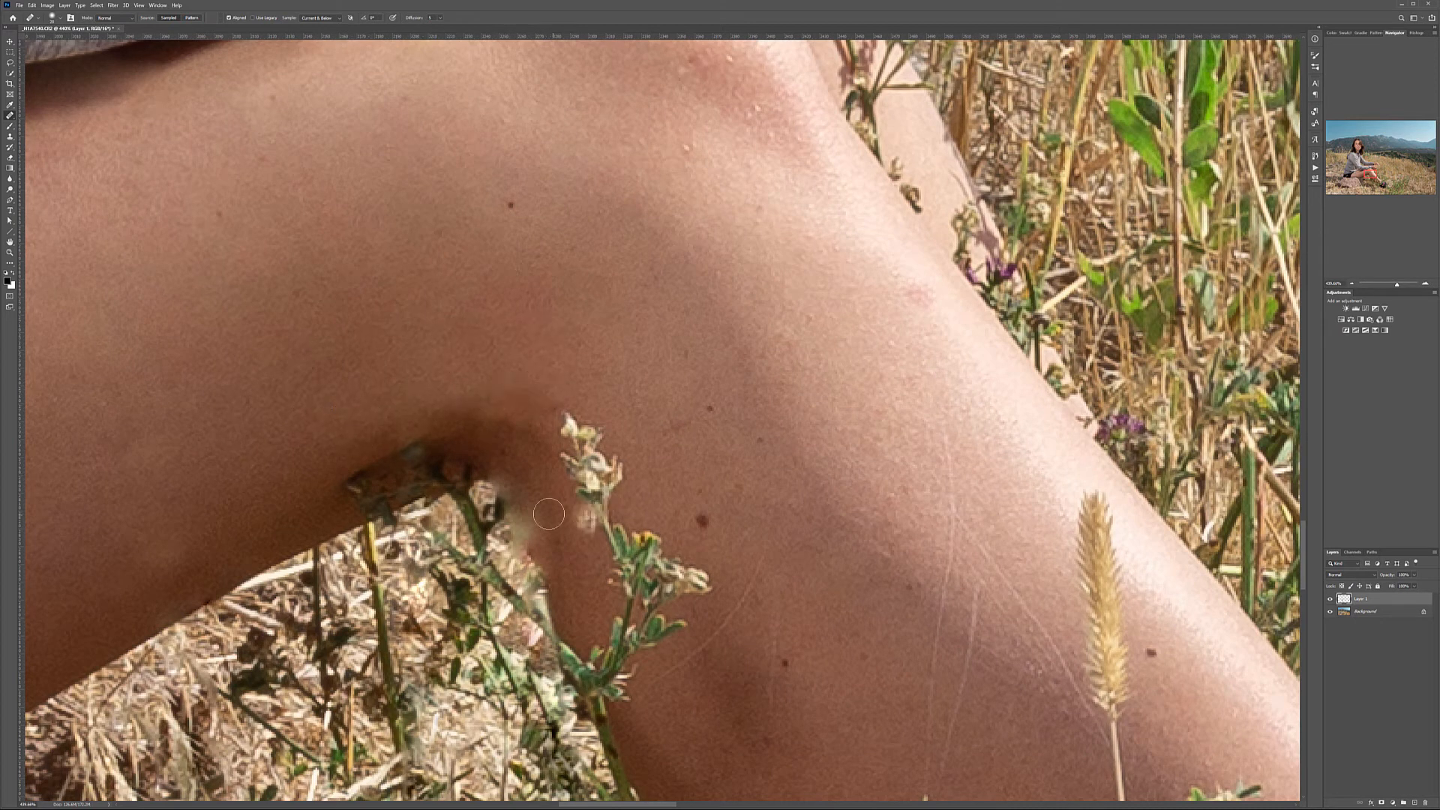
- Clean up the calf edge at the back of the knee, sampling skin for the leg and straw for the background
{"action": "scroll", "coordinate": [600, 643], "scroll_direction": "up", "scroll_amount": 1}
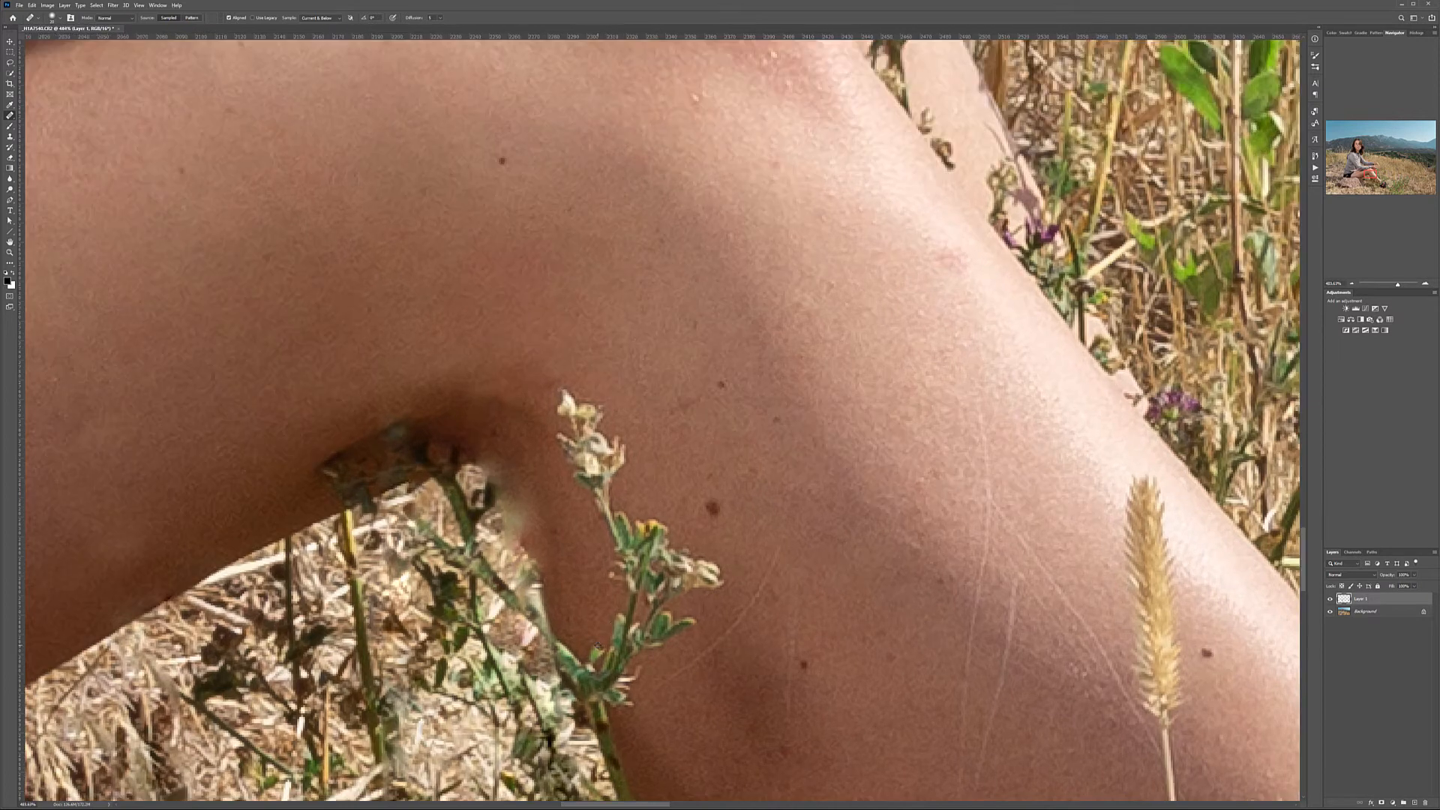
{"action": "left_click_drag", "start_coordinate": [689, 669], "coordinate": [703, 439]}
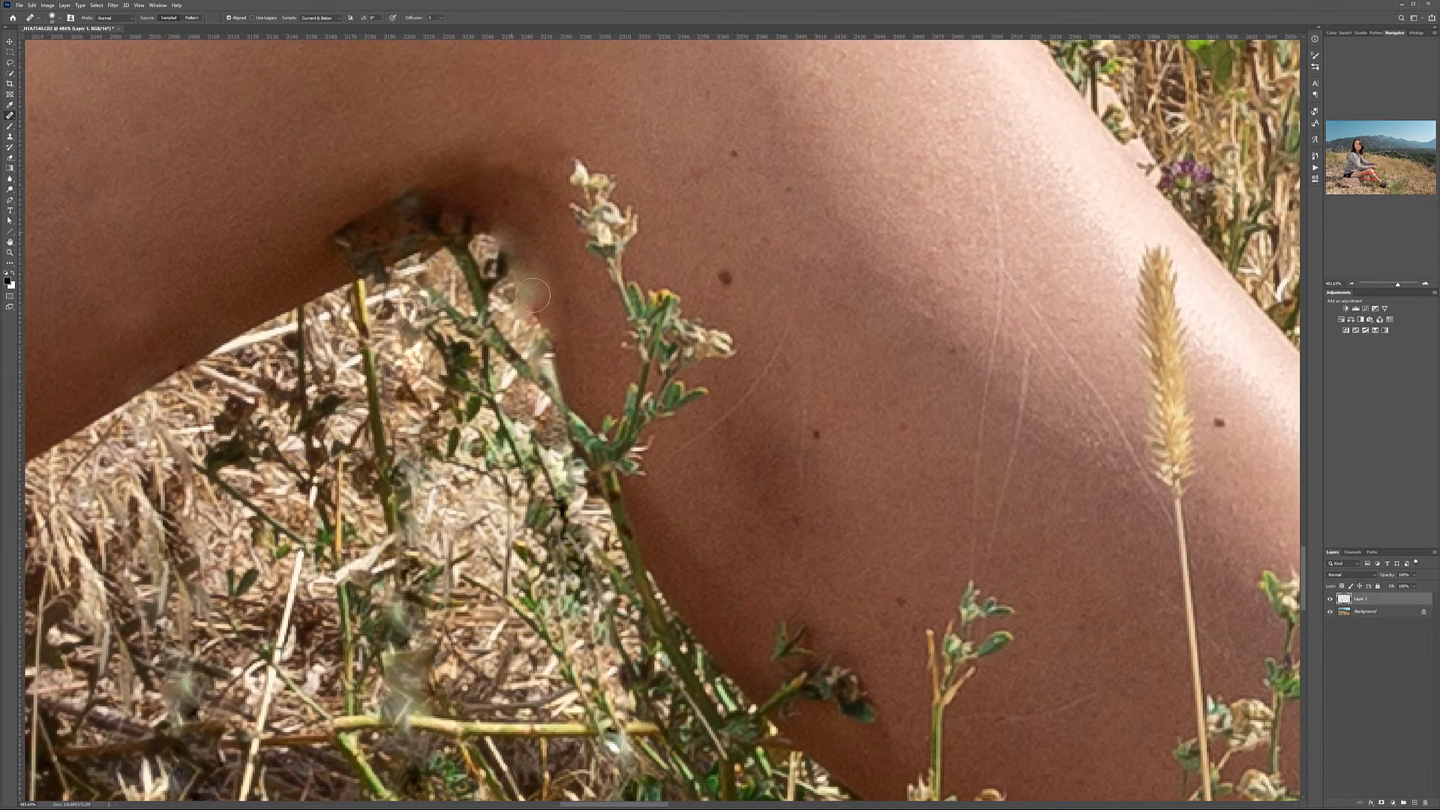
{"action": "left_click", "coordinate": [719, 586]}
{"action": "key", "text": "ctrl+minus"}
{"action": "key", "text": "ctrl+minus"}
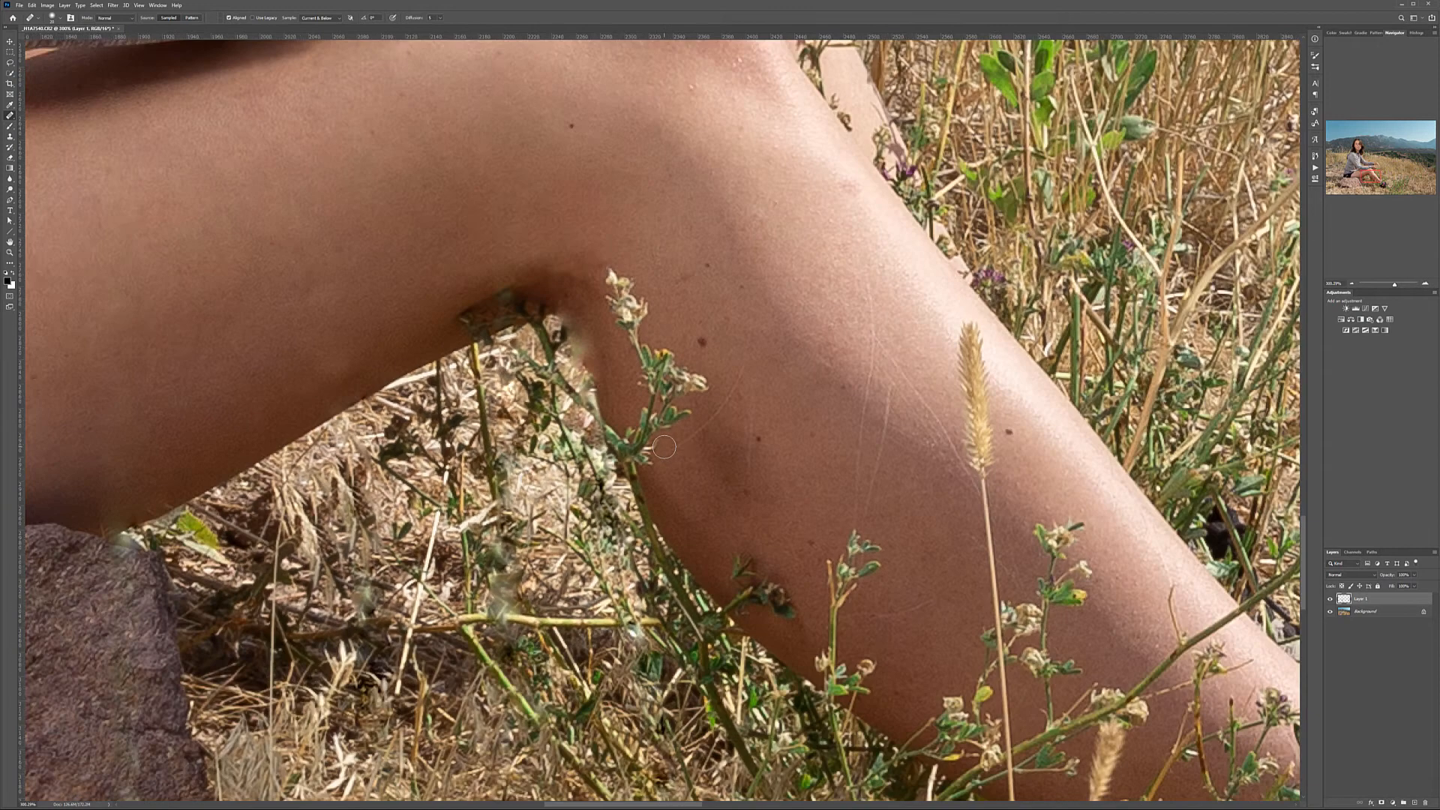
{"action": "scroll", "coordinate": [664, 447], "scroll_direction": "down", "scroll_amount": 2}
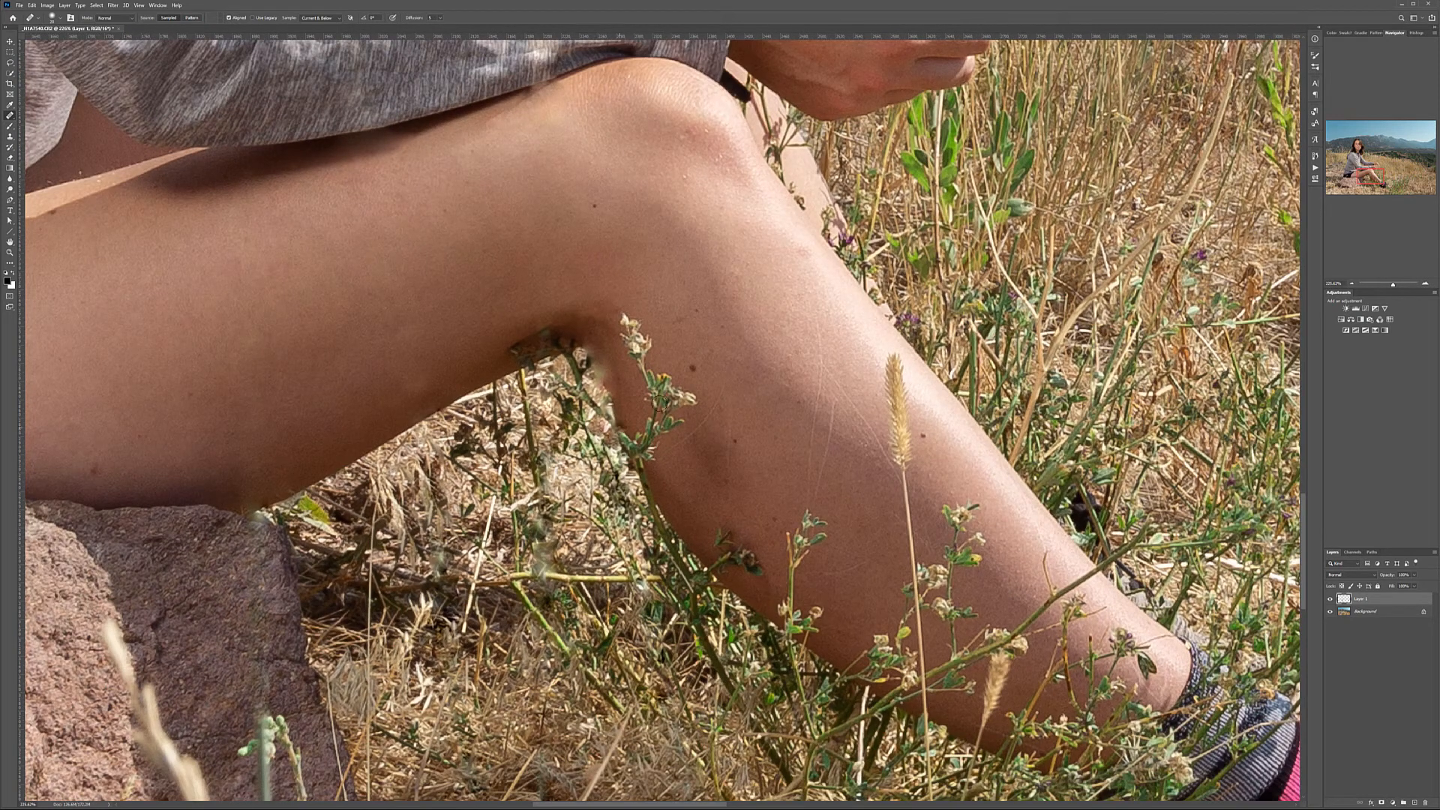
{"action": "scroll", "coordinate": [595, 395], "scroll_direction": "up", "scroll_amount": 4}
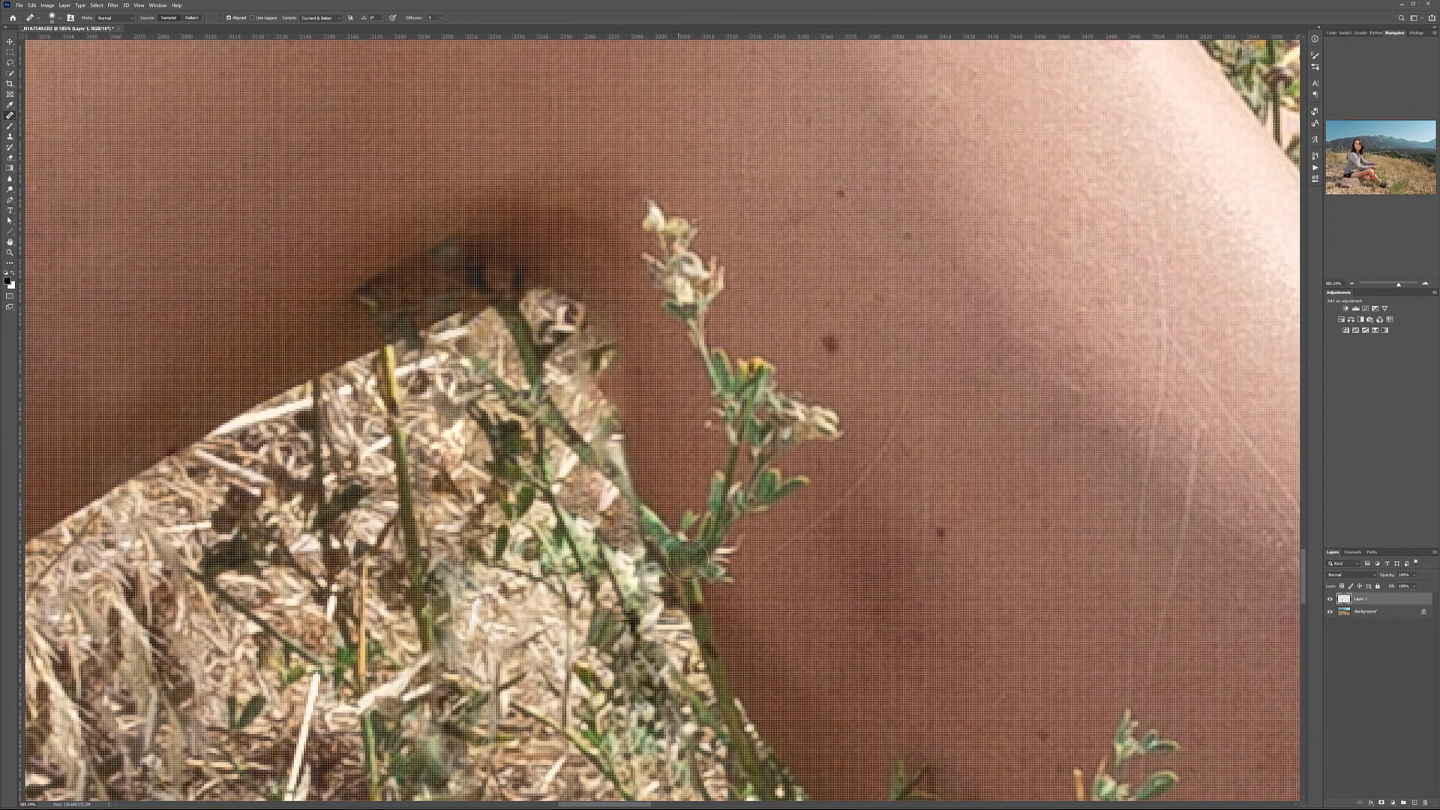
{"action": "left_click", "coordinate": [629, 466], "text": "alt"}
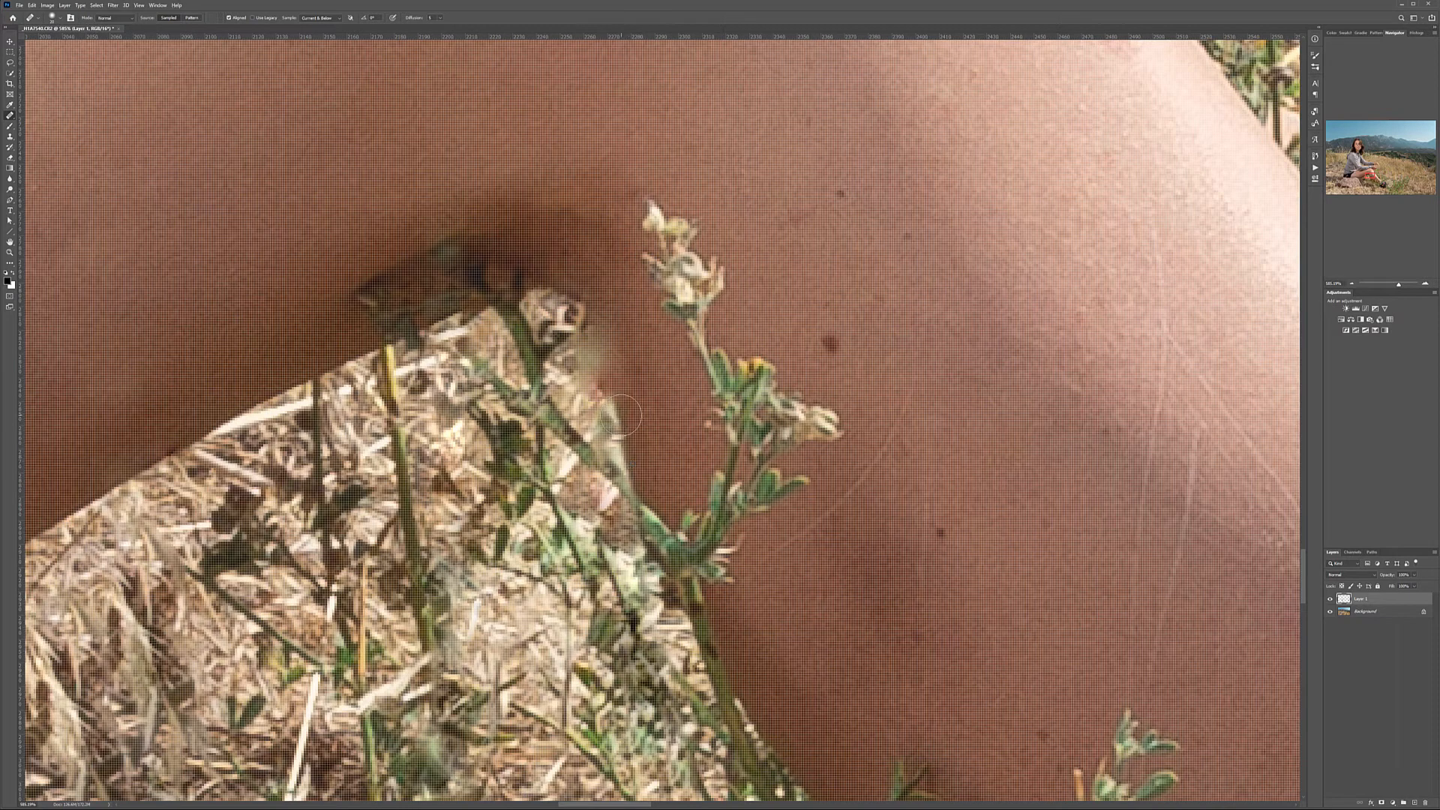
{"action": "left_click", "coordinate": [619, 406]}
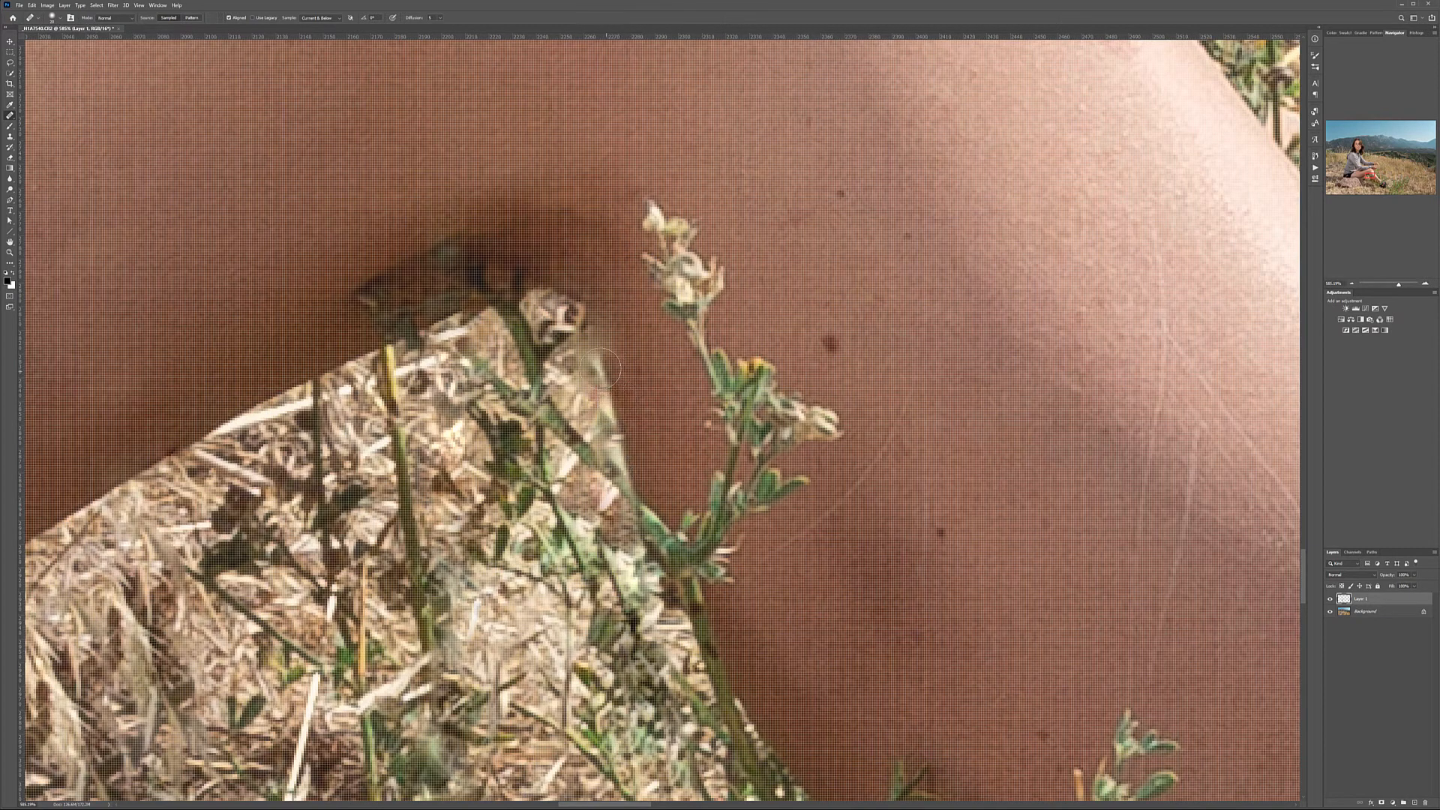
{"action": "mouse_move", "coordinate": [603, 367]}
{"action": "left_mouse_down"}
{"action": "mouse_move", "coordinate": [600, 330]}
{"action": "mouse_move", "coordinate": [576, 315]}
{"action": "left_mouse_up"}
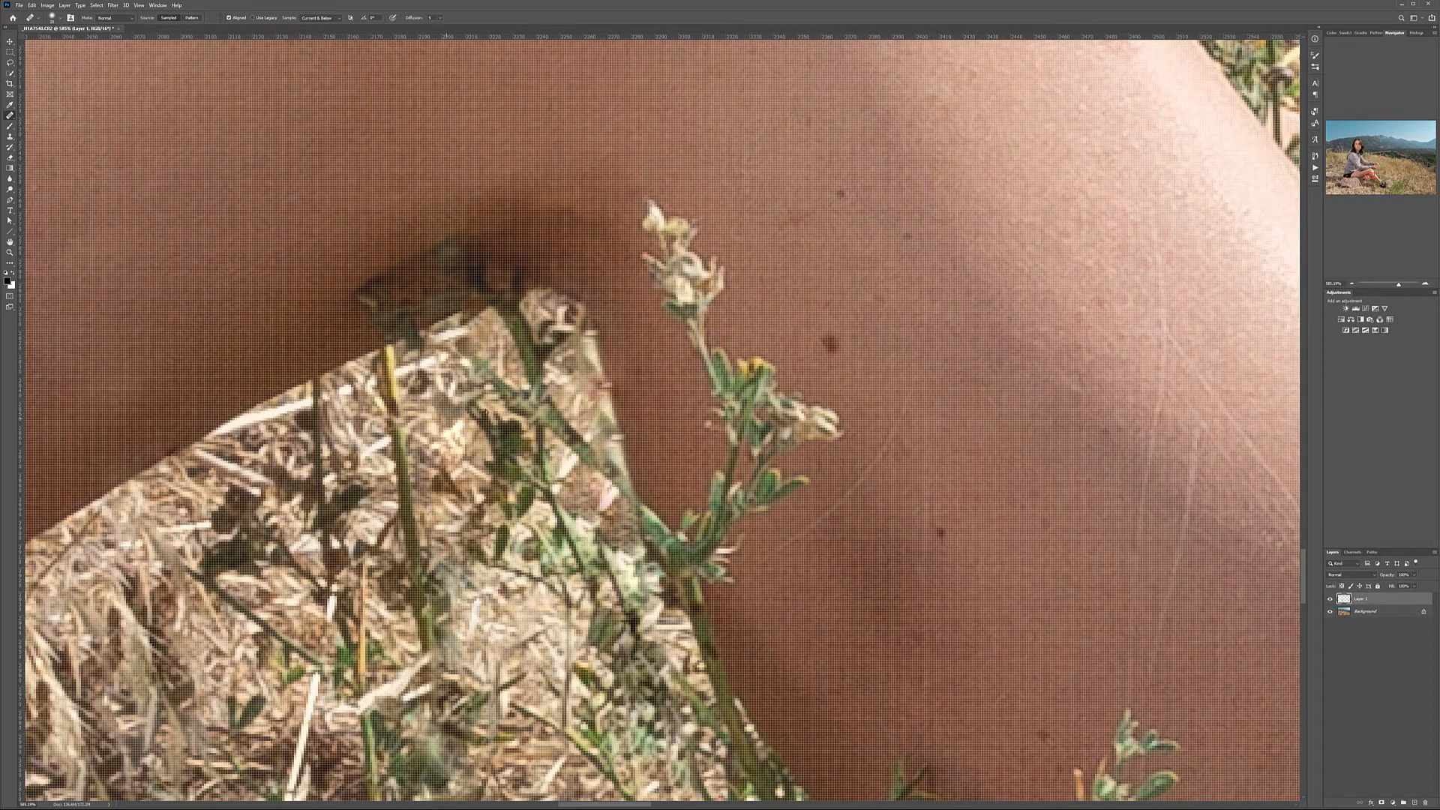
{"action": "left_click", "coordinate": [575, 393], "text": "alt"}
{"action": "left_click_drag", "start_coordinate": [587, 386], "coordinate": [594, 417]}
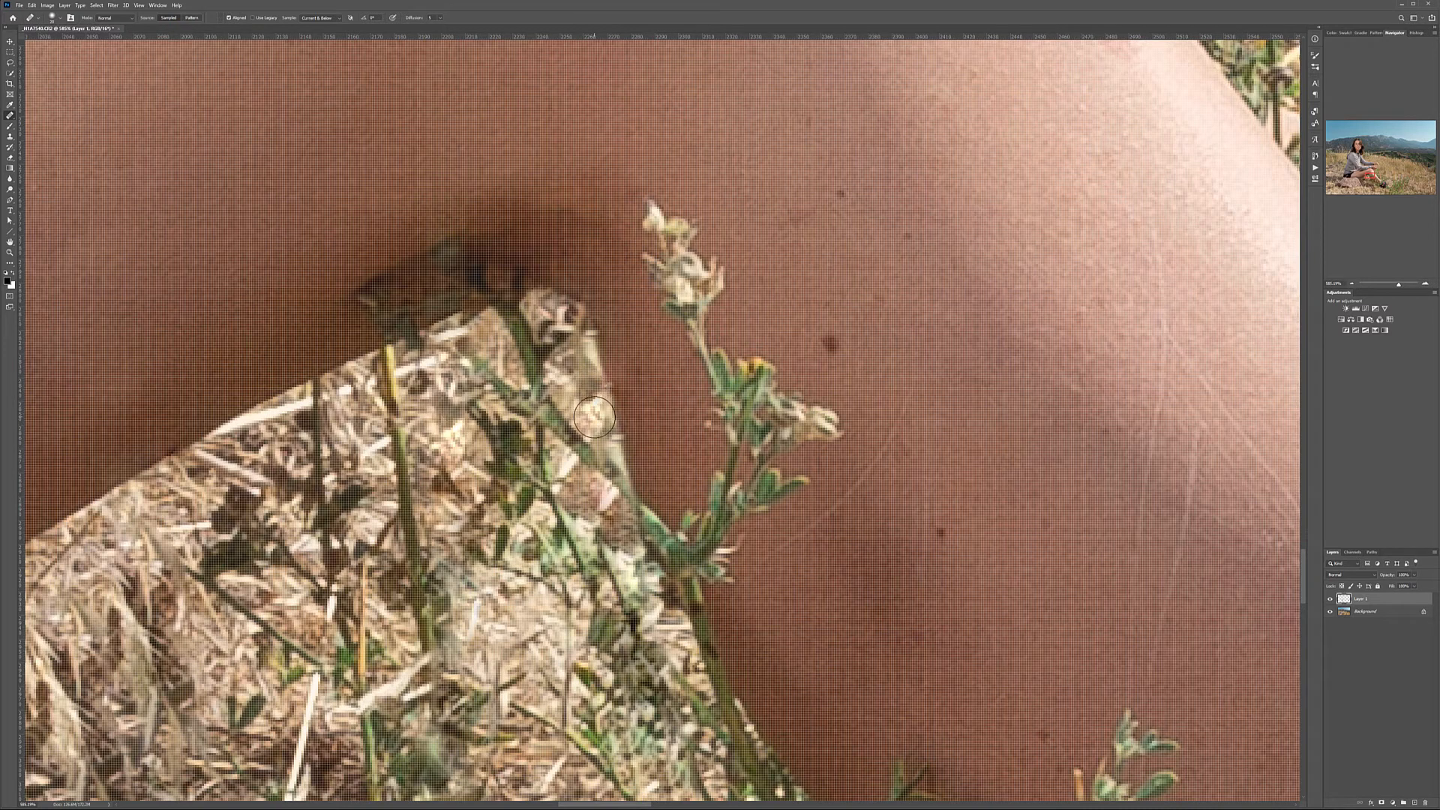
- Compare the whole photo before and after the healing by toggling the retouching layer's visibility
{"action": "scroll", "coordinate": [700, 498], "scroll_direction": "down", "scroll_amount": 5}
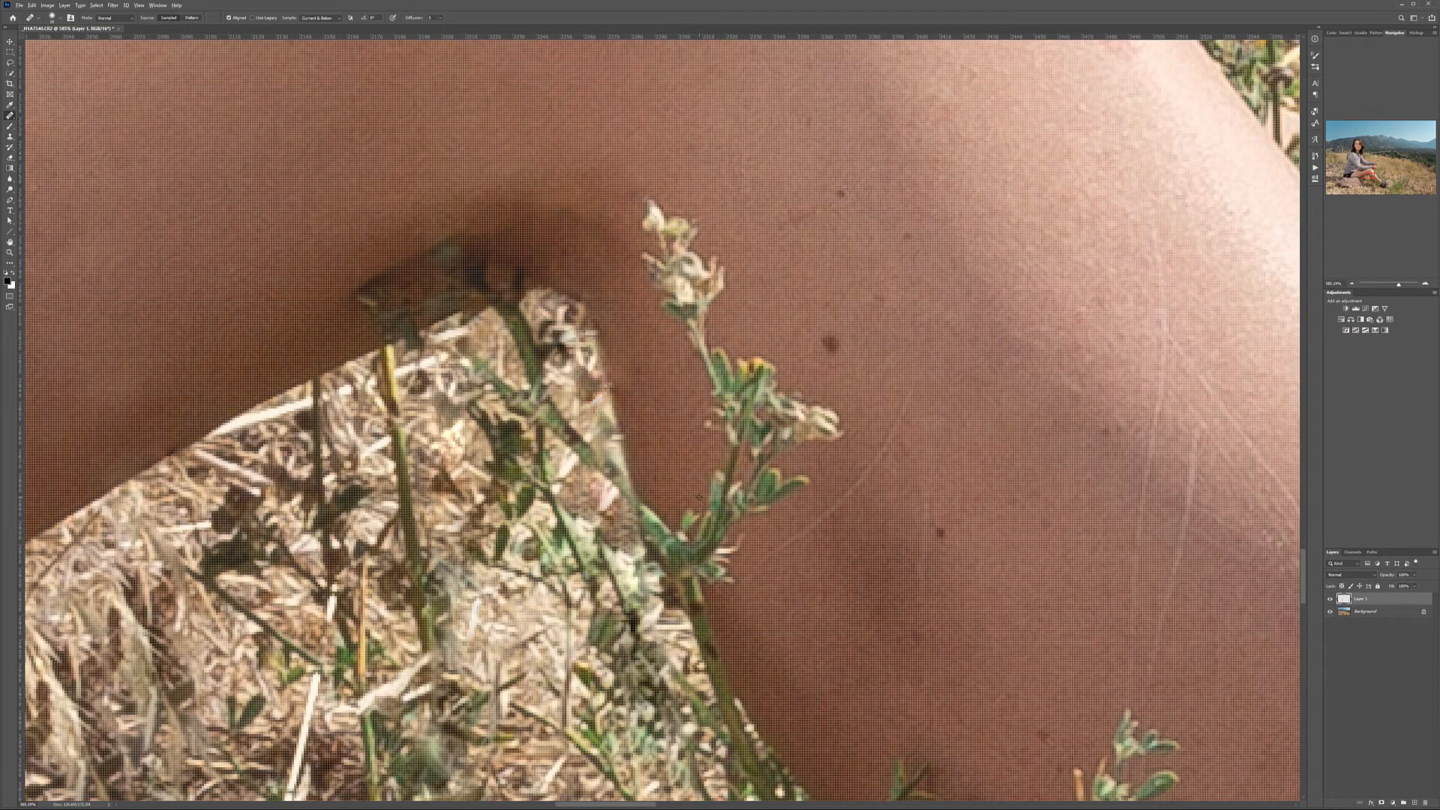
{"action": "scroll", "coordinate": [700, 498], "scroll_direction": "down", "scroll_amount": 5}
{"action": "scroll", "coordinate": [720, 471], "scroll_direction": "down", "scroll_amount": 2}
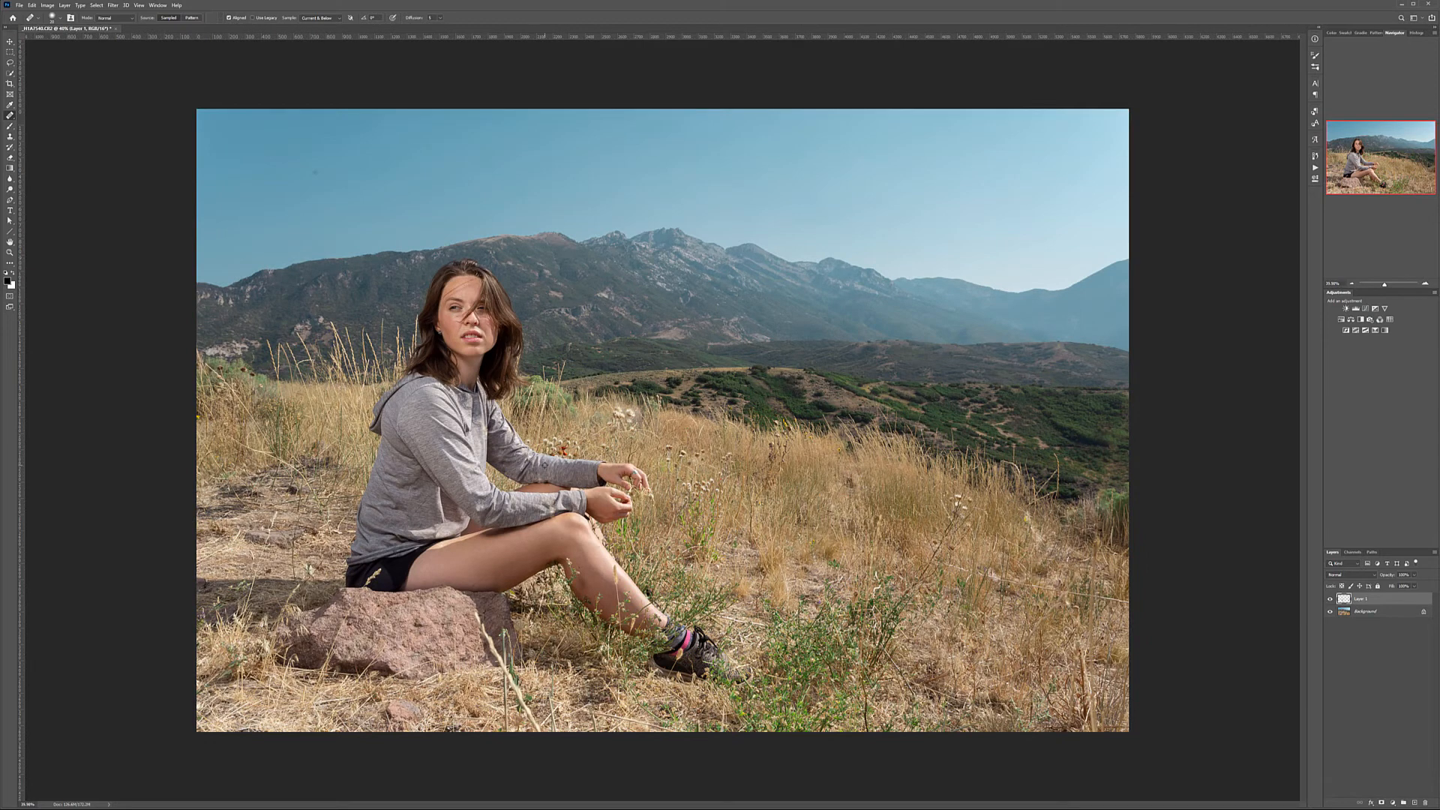
{"action": "scroll", "coordinate": [590, 486], "scroll_direction": "down", "scroll_amount": 2}
{"action": "scroll", "coordinate": [662, 420], "scroll_direction": "up", "scroll_amount": 1}
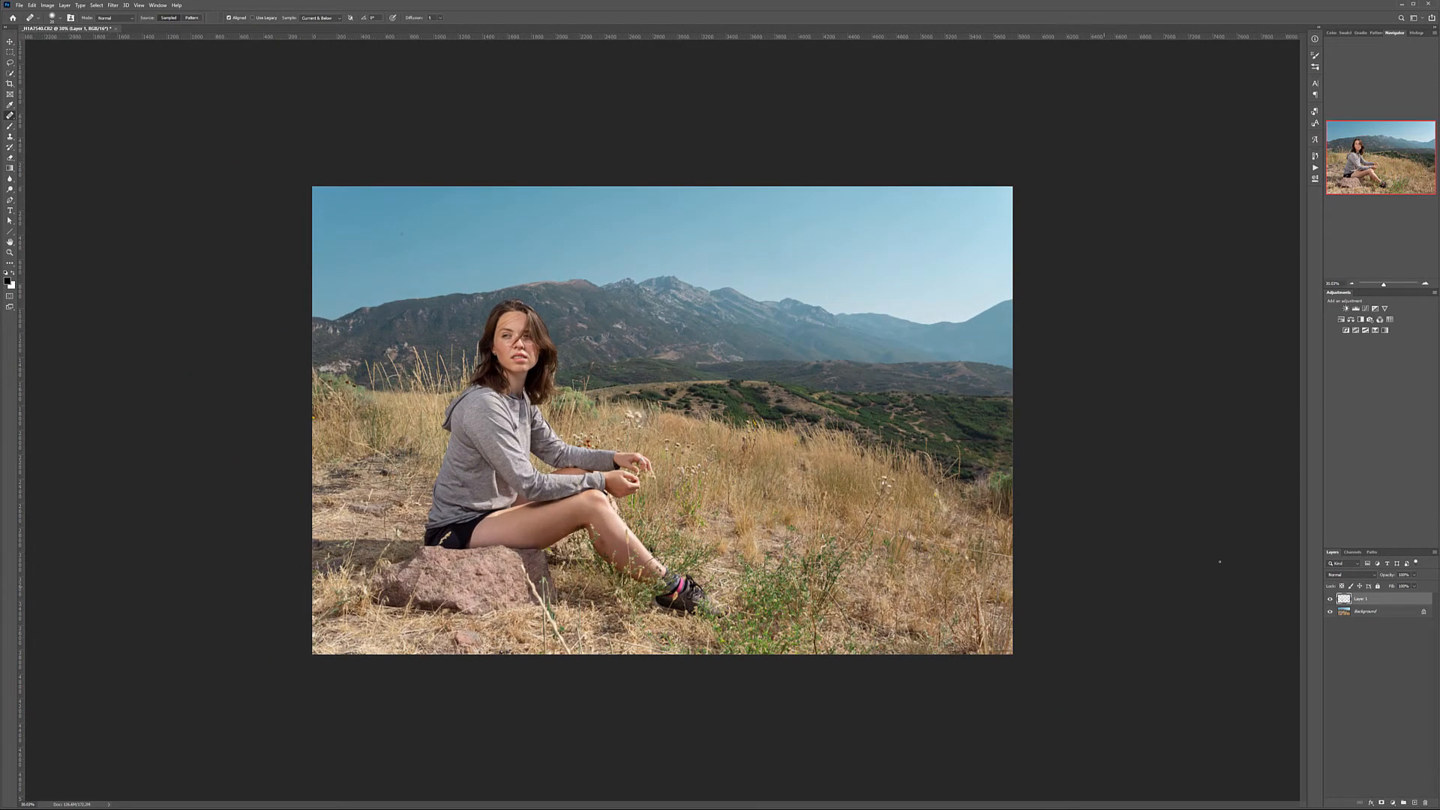
{"action": "left_click", "coordinate": [1331, 600]}
{"action": "left_click", "coordinate": [1331, 600]}
{"action": "left_click", "coordinate": [1330, 600]}
{"action": "left_click", "coordinate": [1330, 600]}
{"action": "left_click", "coordinate": [1331, 600]}
{"action": "left_click", "coordinate": [1331, 600]}
- Stamp the visible layers into a merged layer on top and rename the healing layer "retouching grass"
{"action": "key", "text": "ctrl+alt+shift+e"}
{"action": "double_click", "coordinate": [1366, 612]}
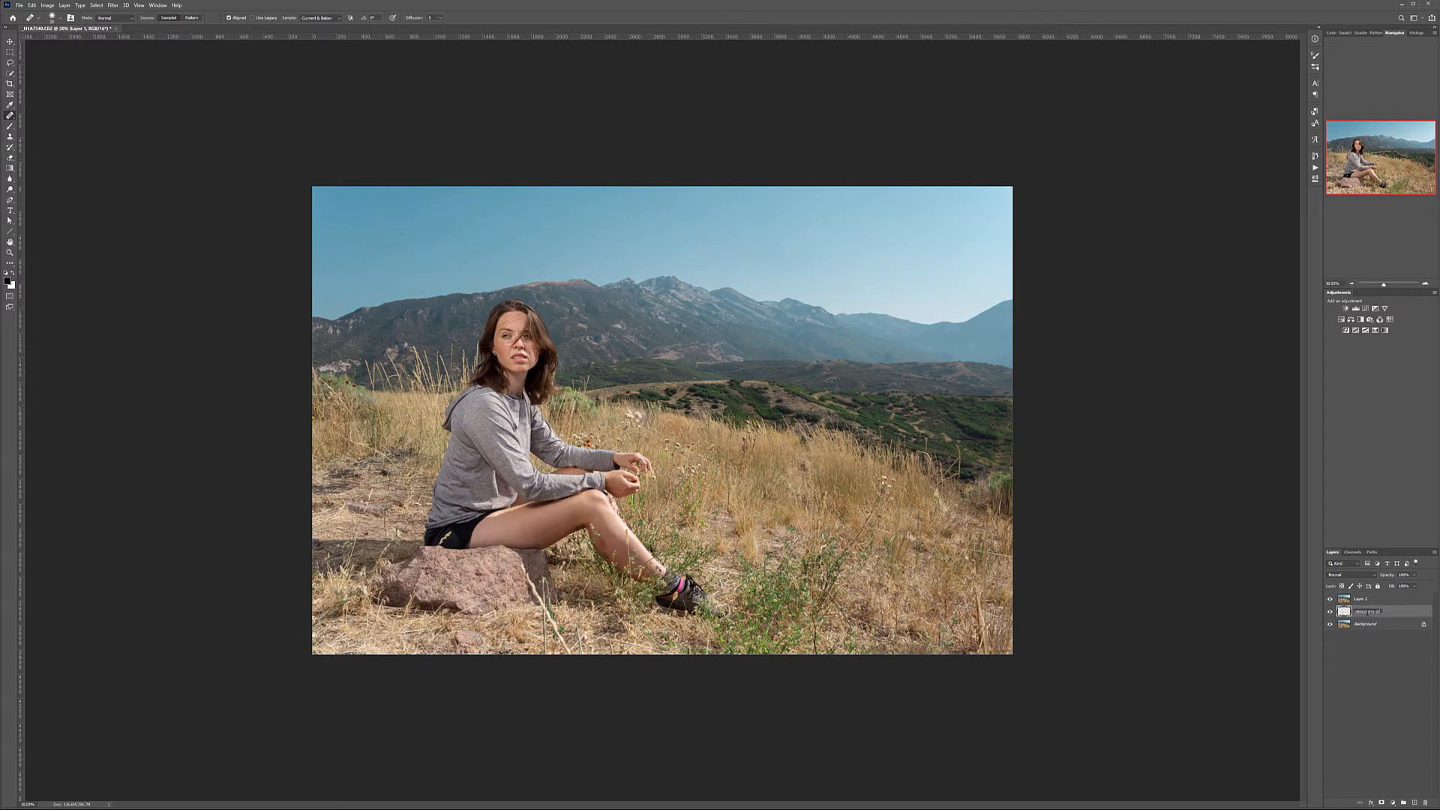
{"action": "left_click", "coordinate": [1341, 599]}
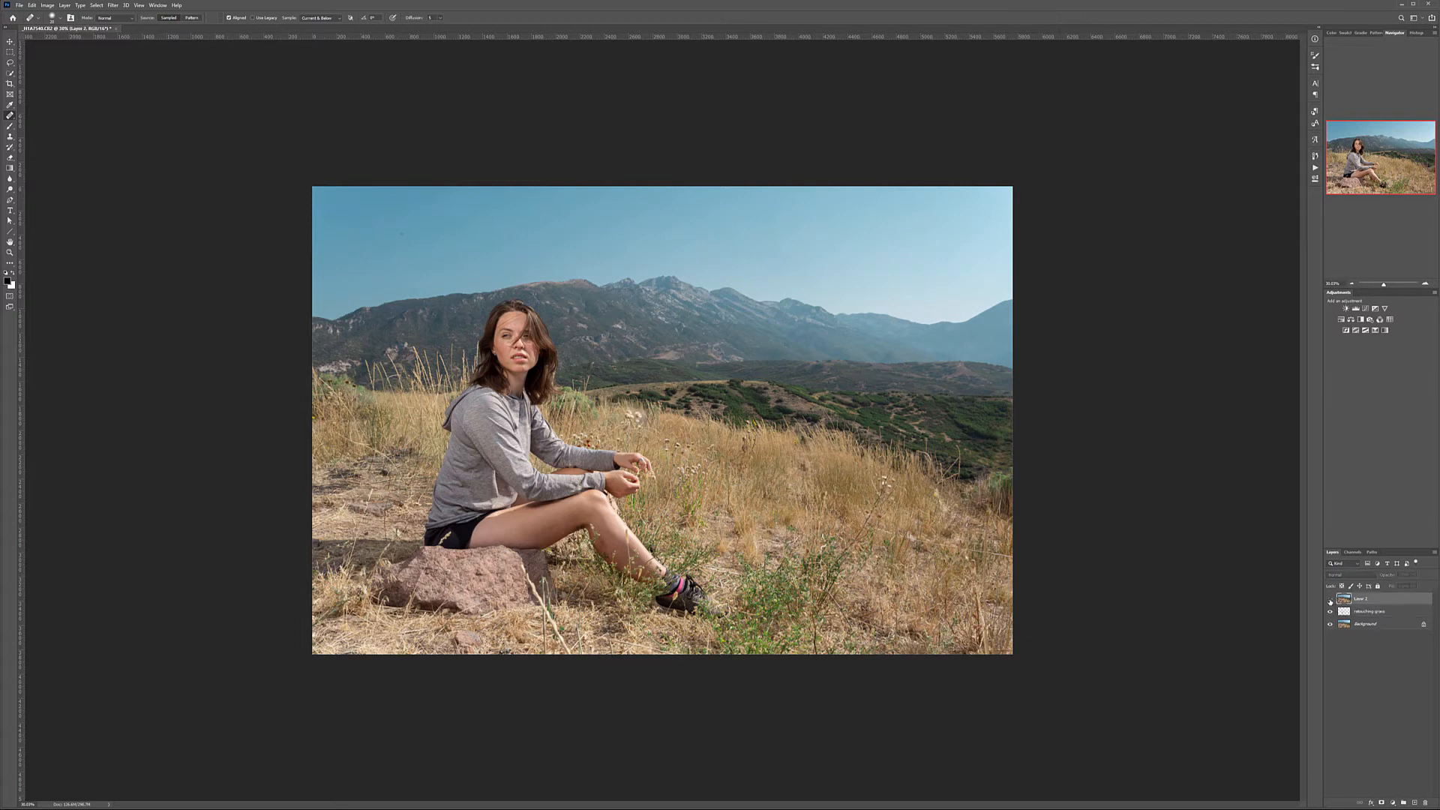
- Add a new empty layer above the "retouching grass" layer and delete the merged layer
{"action": "left_click", "coordinate": [1390, 614]}
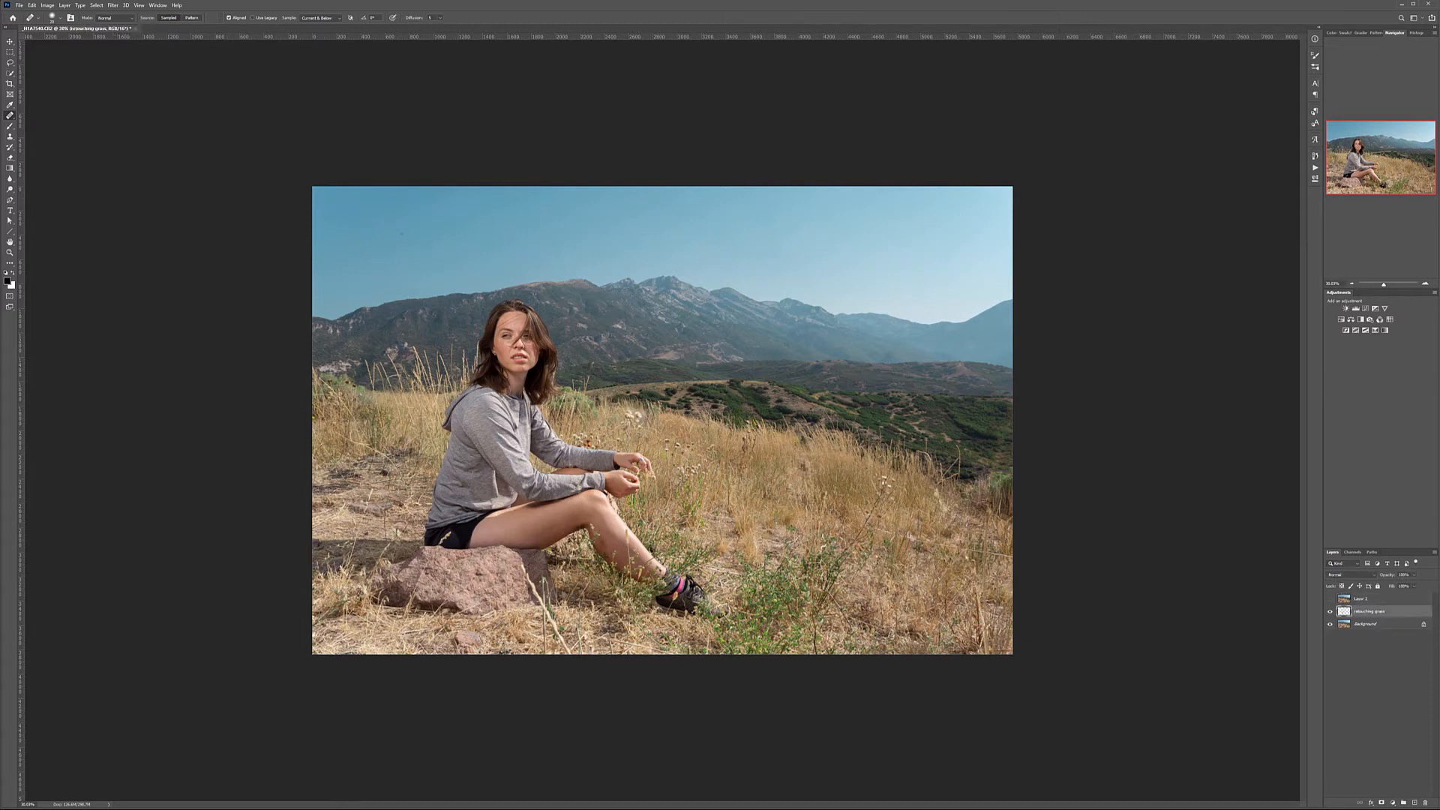
{"action": "left_click", "coordinate": [1416, 802]}
{"action": "left_click", "coordinate": [1395, 603]}
{"action": "key", "text": "Delete"}
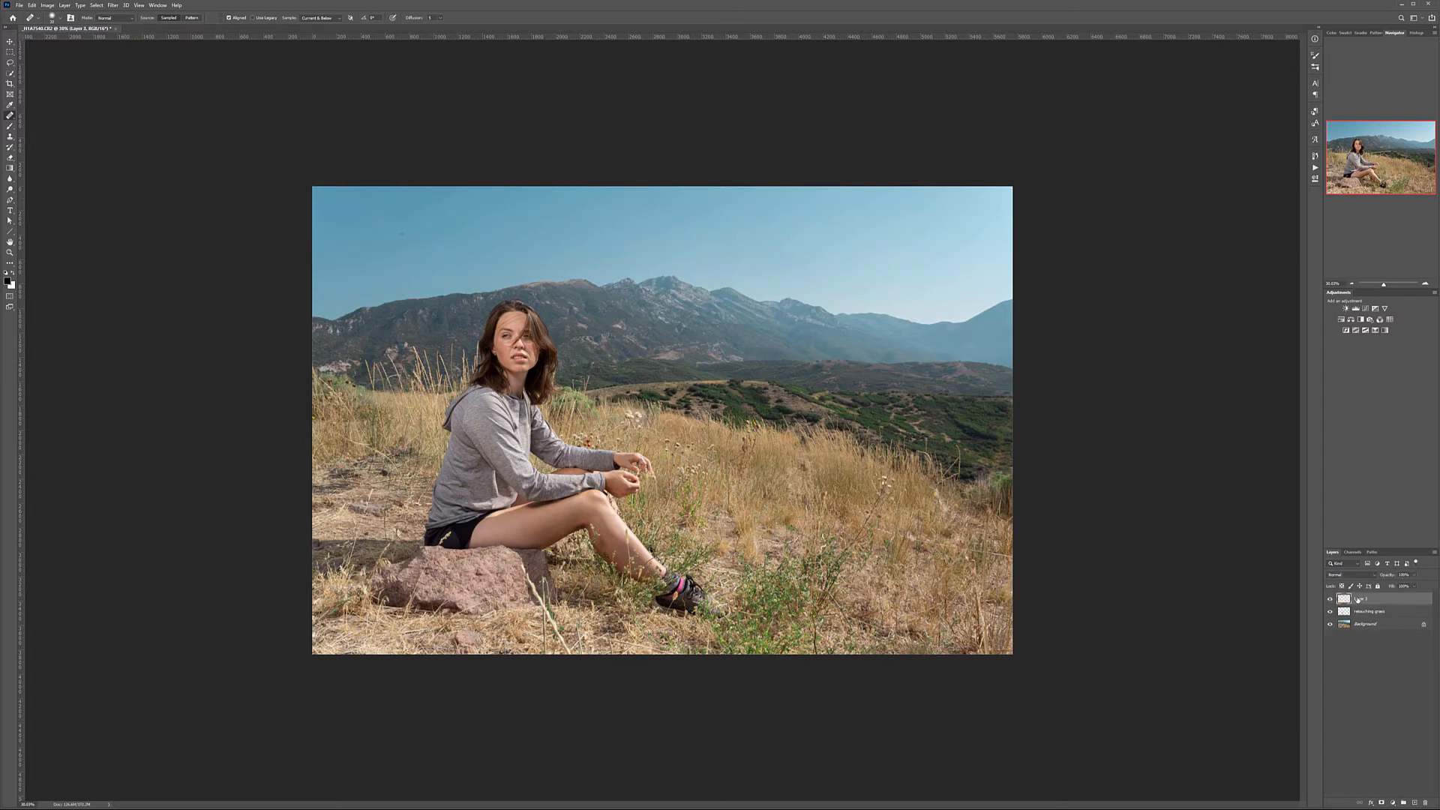
- Heal the red blemishes between the eyebrows with a much smaller brush on the new layer
{"action": "scroll", "coordinate": [511, 333], "scroll_direction": "up", "scroll_amount": 15}
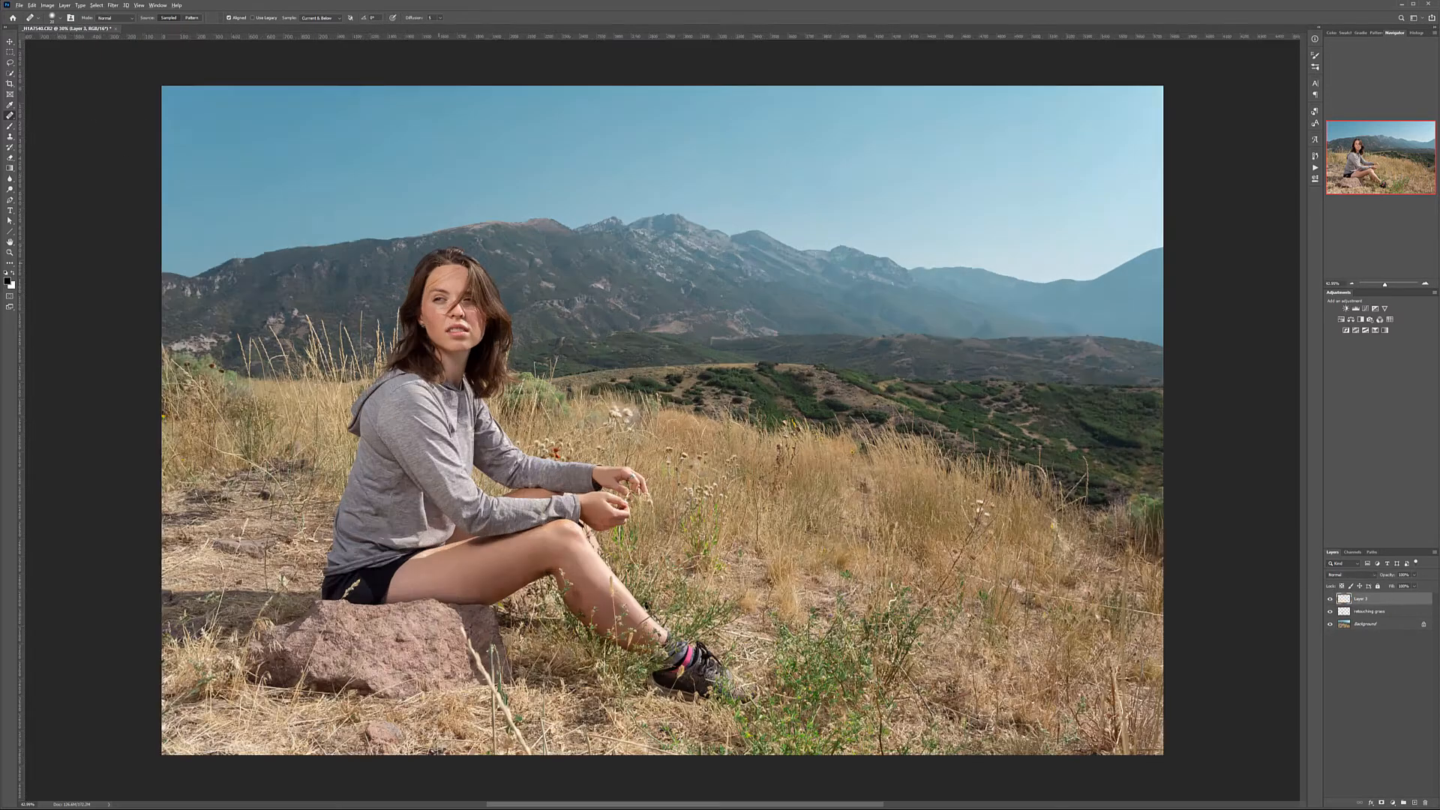
{"action": "scroll", "coordinate": [740, 392], "scroll_direction": "up", "scroll_amount": 2}
{"action": "scroll", "coordinate": [720, 409], "scroll_direction": "up", "scroll_amount": 3}
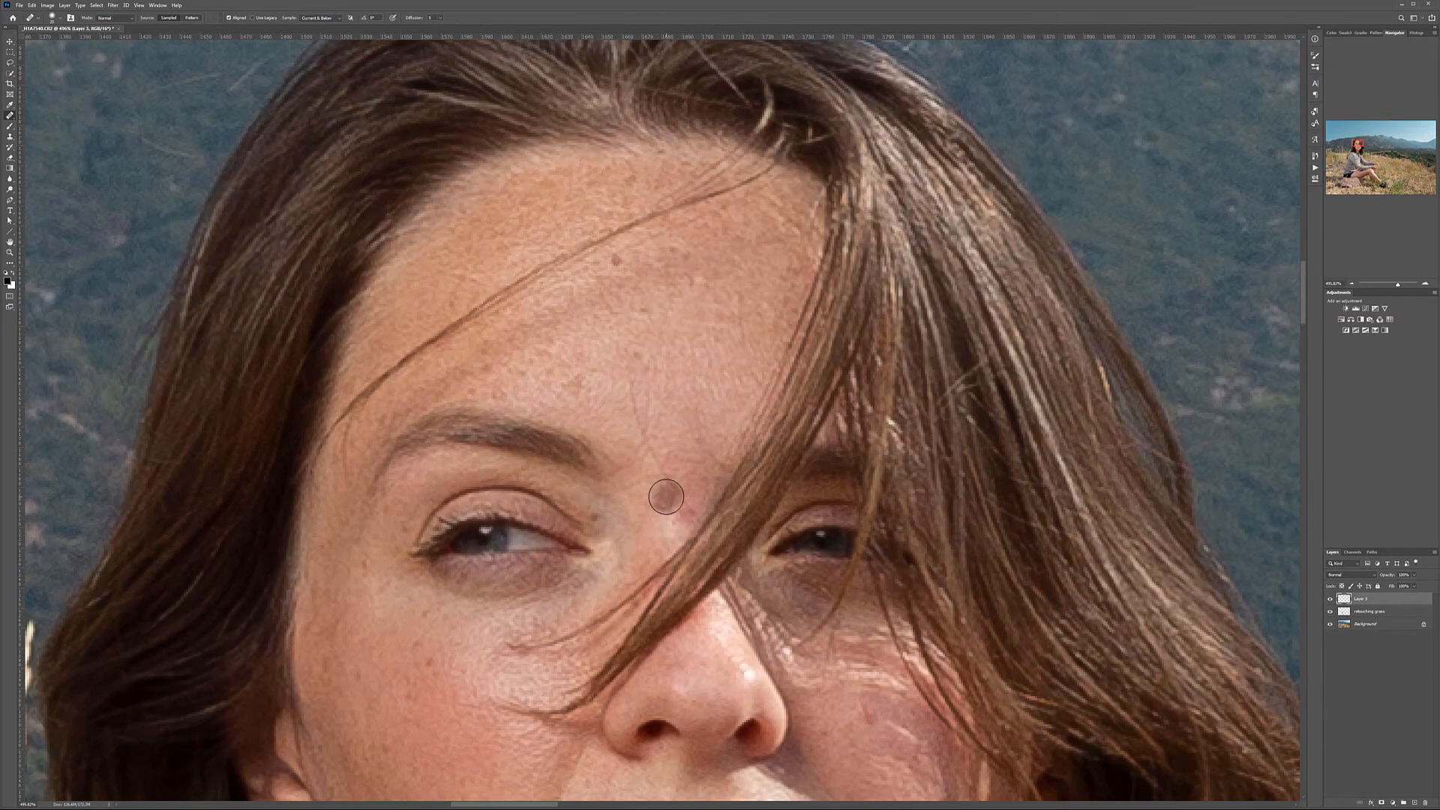
{"action": "key", "text": "bracketleft"}
{"action": "key", "text": "bracketleft"}
{"action": "key", "text": "bracketleft"}
{"action": "key", "text": "bracketleft"}
{"action": "key", "text": "bracketleft"}
{"action": "key", "text": "bracketleft"}
{"action": "key", "text": "bracketleft"}
{"action": "key", "text": "bracketleft"}
{"action": "key", "text": "bracketleft"}
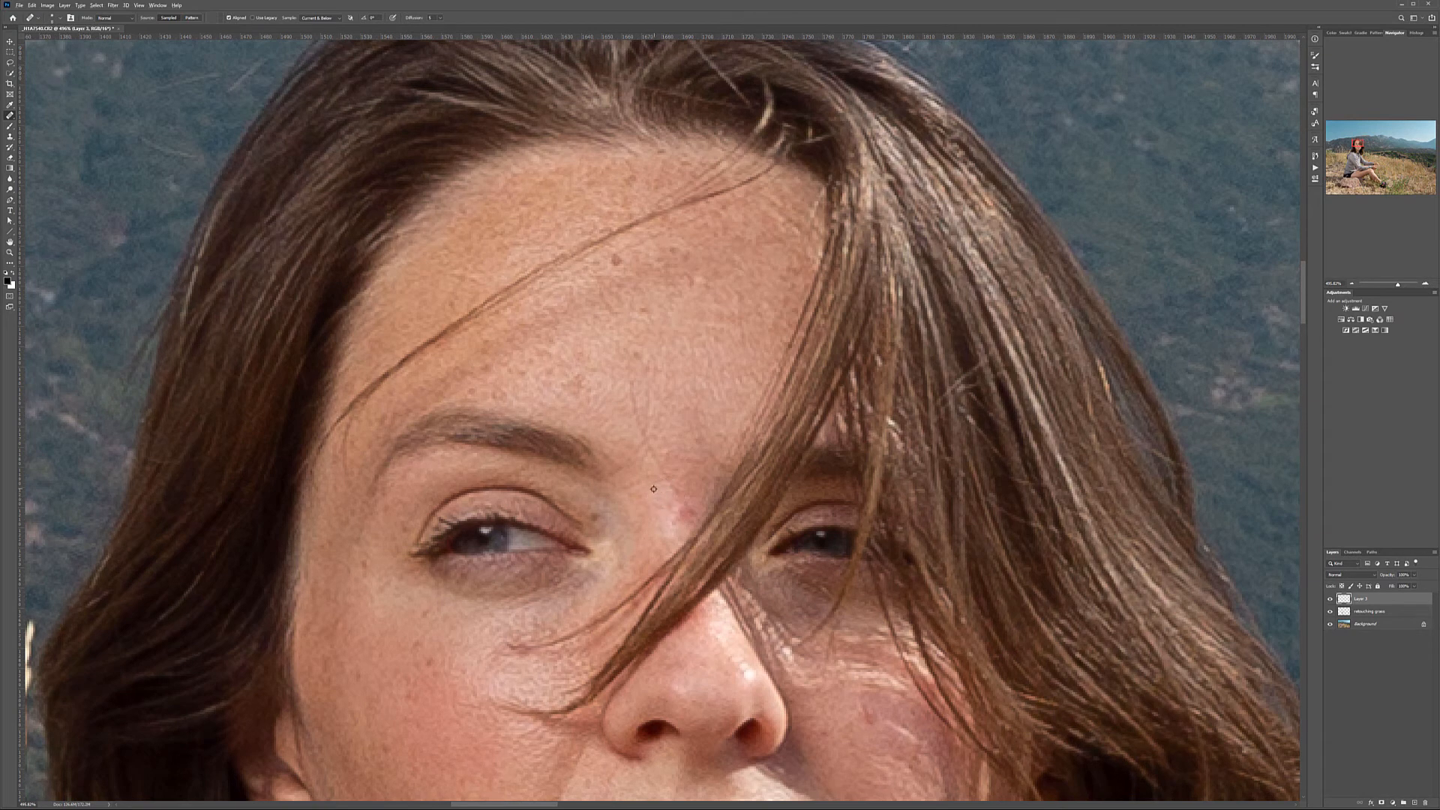
{"action": "left_click_drag", "start_coordinate": [680, 514], "coordinate": [653, 445]}
- Heal the small blemishes on the face, including the dark spots on the chin below the lips
{"action": "scroll", "coordinate": [572, 298], "scroll_direction": "down", "scroll_amount": 5}
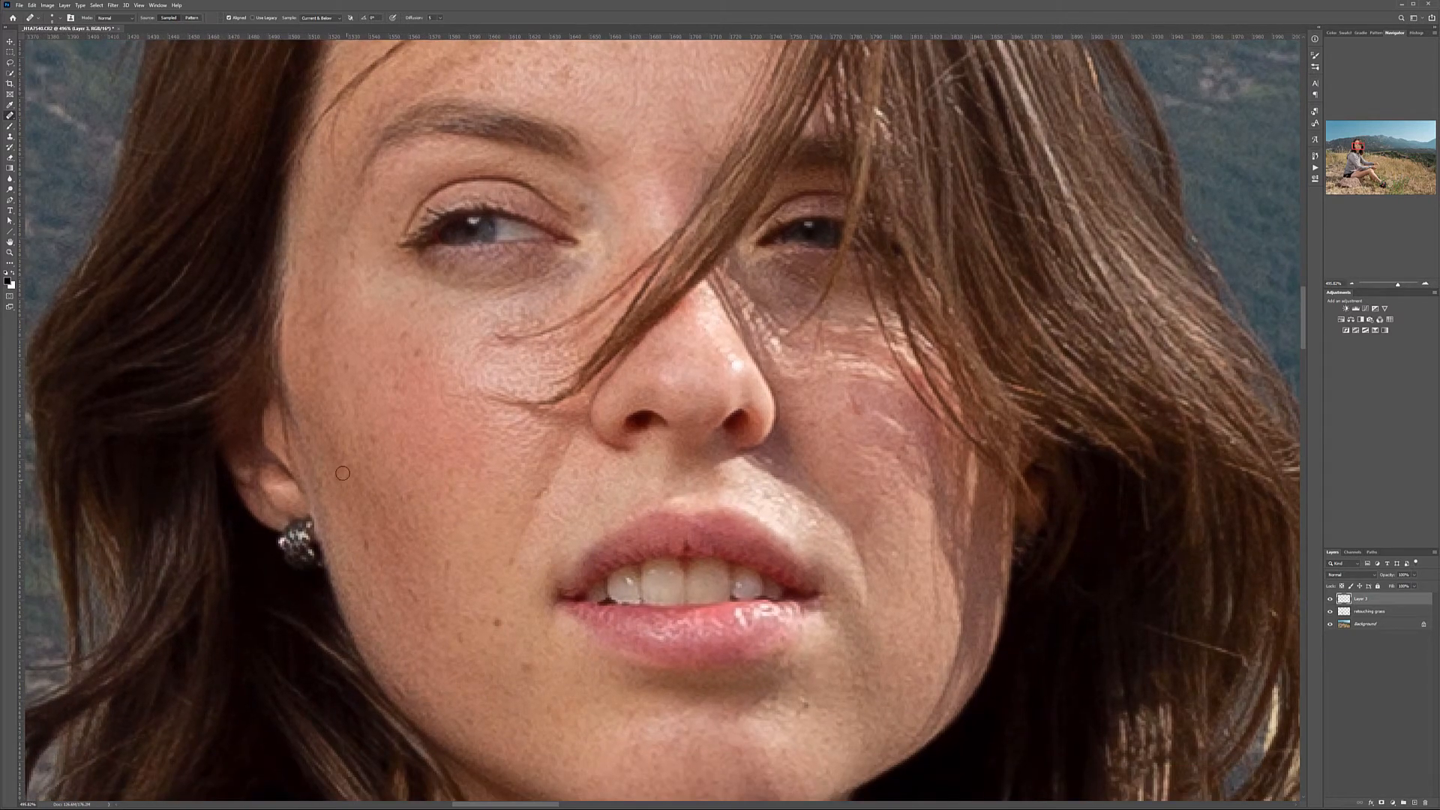
{"action": "left_click_drag", "start_coordinate": [640, 361], "coordinate": [396, 257]}
{"action": "left_click_drag", "start_coordinate": [622, 316], "coordinate": [635, 308]}
{"action": "mouse_move", "coordinate": [504, 663]}
{"action": "left_mouse_down"}
{"action": "mouse_move", "coordinate": [503, 617]}
{"action": "mouse_move", "coordinate": [561, 442]}
{"action": "mouse_move", "coordinate": [627, 372]}
{"action": "left_mouse_up"}
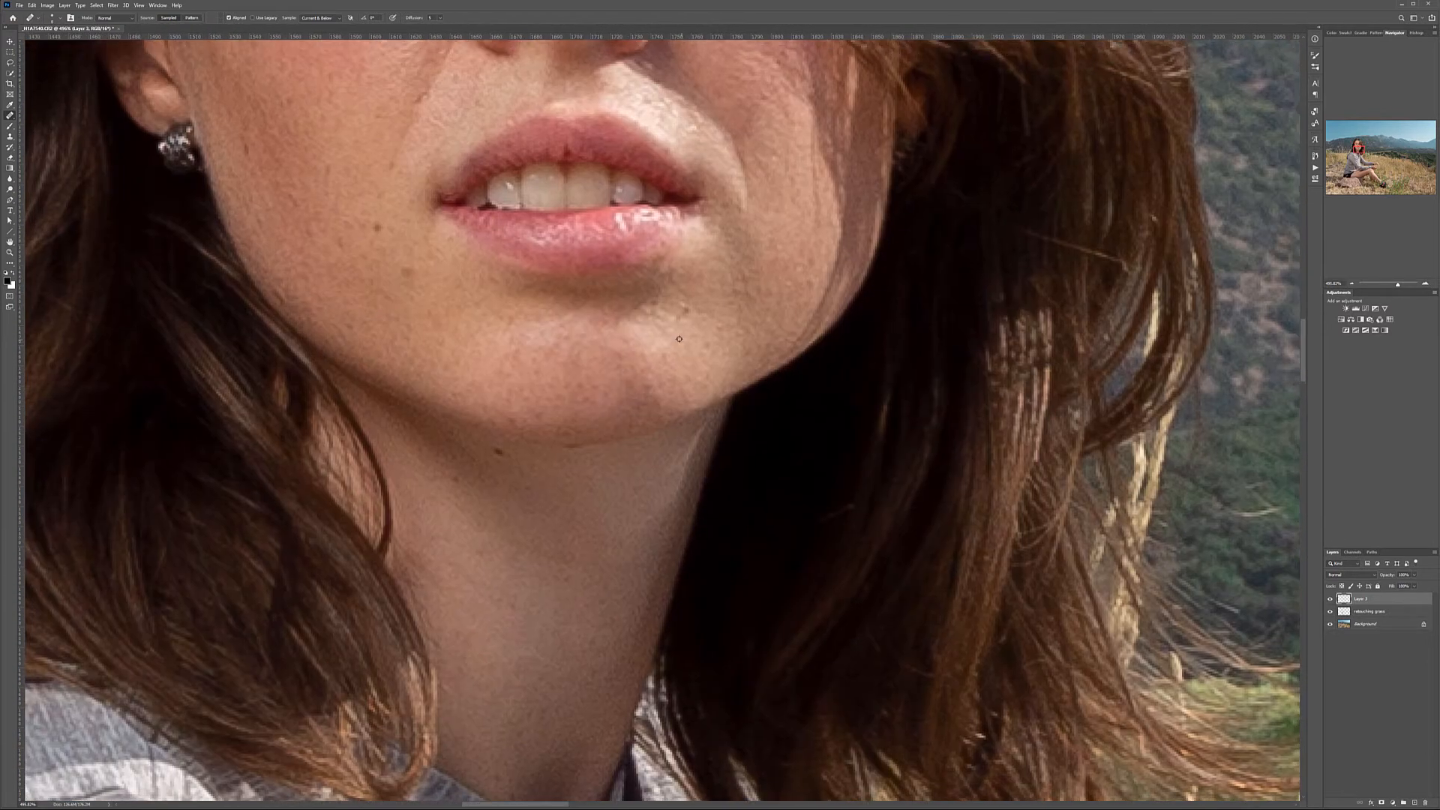
{"action": "left_click_drag", "start_coordinate": [691, 329], "coordinate": [684, 309]}
- Heal the debris speck and the bright spot on the sunlit strip of the upper thigh beside the shorts
{"action": "left_click_drag", "start_coordinate": [554, 599], "coordinate": [752, 109]}
{"action": "left_click_drag", "start_coordinate": [192, 158], "coordinate": [781, 353]}
{"action": "left_click_drag", "start_coordinate": [727, 669], "coordinate": [621, 268]}
{"action": "scroll", "coordinate": [750, 412], "scroll_direction": "down", "scroll_amount": 10}
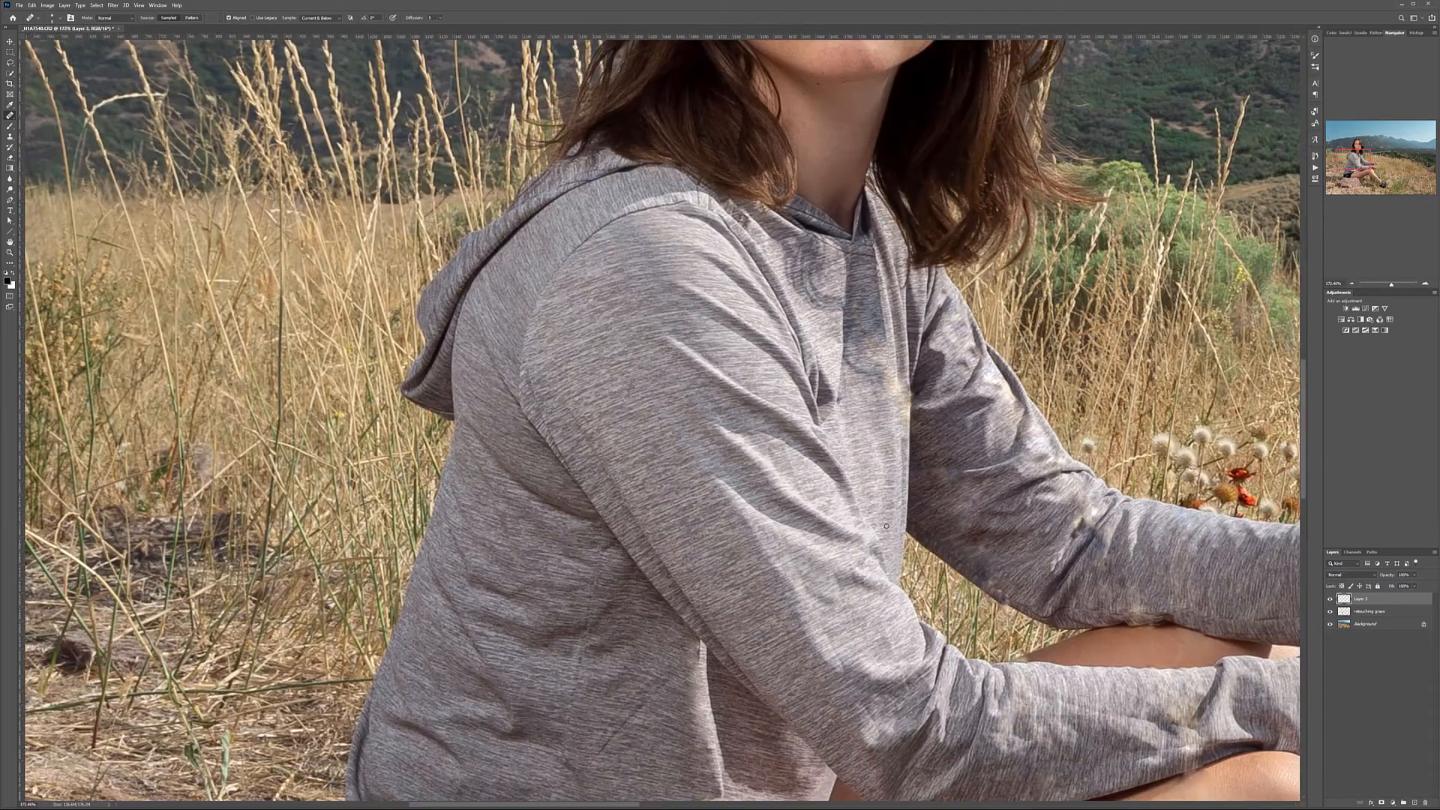
{"action": "left_click_drag", "start_coordinate": [887, 526], "coordinate": [435, 207]}
{"action": "left_click_drag", "start_coordinate": [755, 556], "coordinate": [593, 211]}
{"action": "left_click_drag", "start_coordinate": [515, 369], "coordinate": [588, 474]}
{"action": "scroll", "coordinate": [552, 397], "scroll_direction": "up", "scroll_amount": 8}
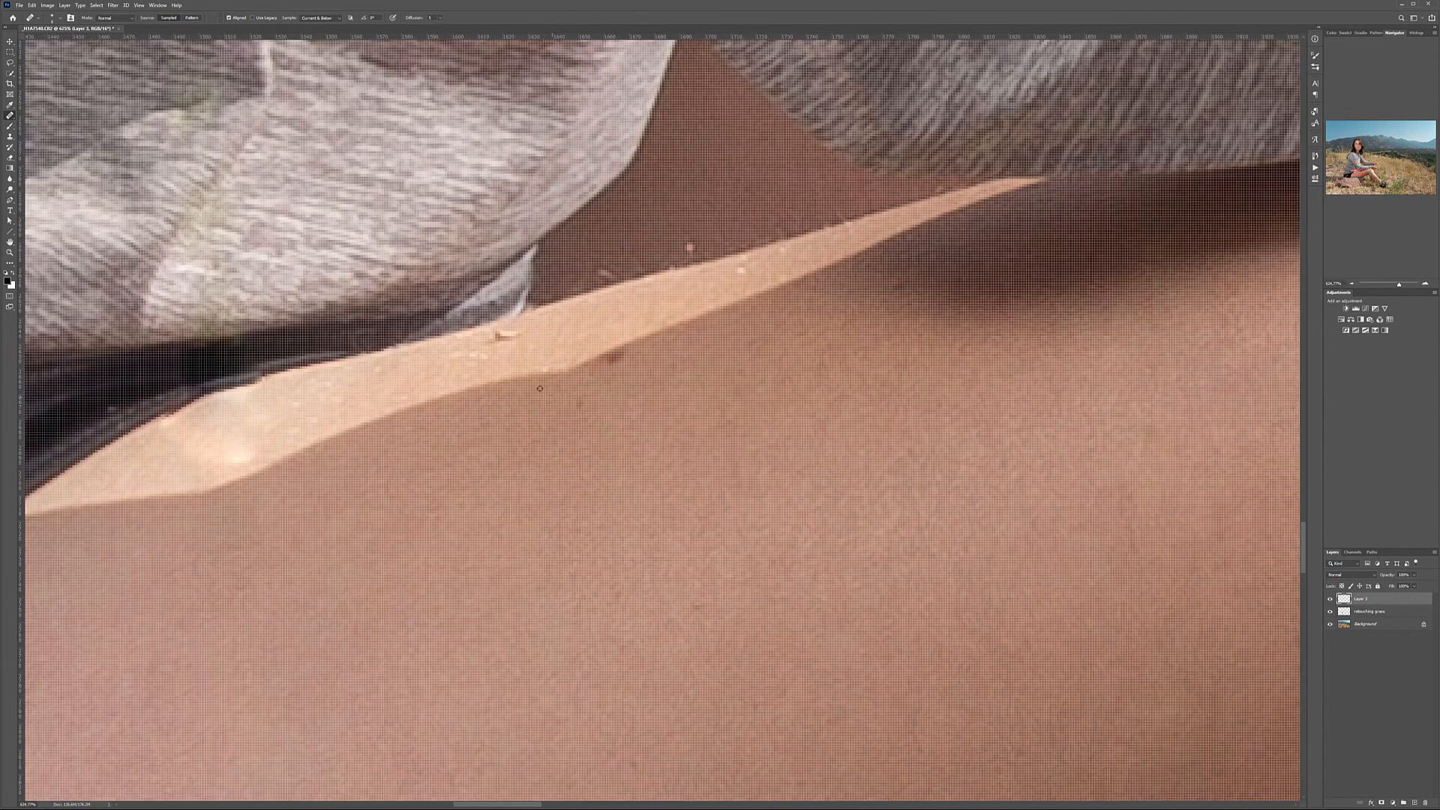
{"action": "left_click", "coordinate": [494, 339]}
{"action": "left_click", "coordinate": [246, 456]}
{"action": "scroll", "coordinate": [573, 479], "scroll_direction": "down", "scroll_amount": 5}
{"action": "scroll", "coordinate": [572, 479], "scroll_direction": "down", "scroll_amount": 4}
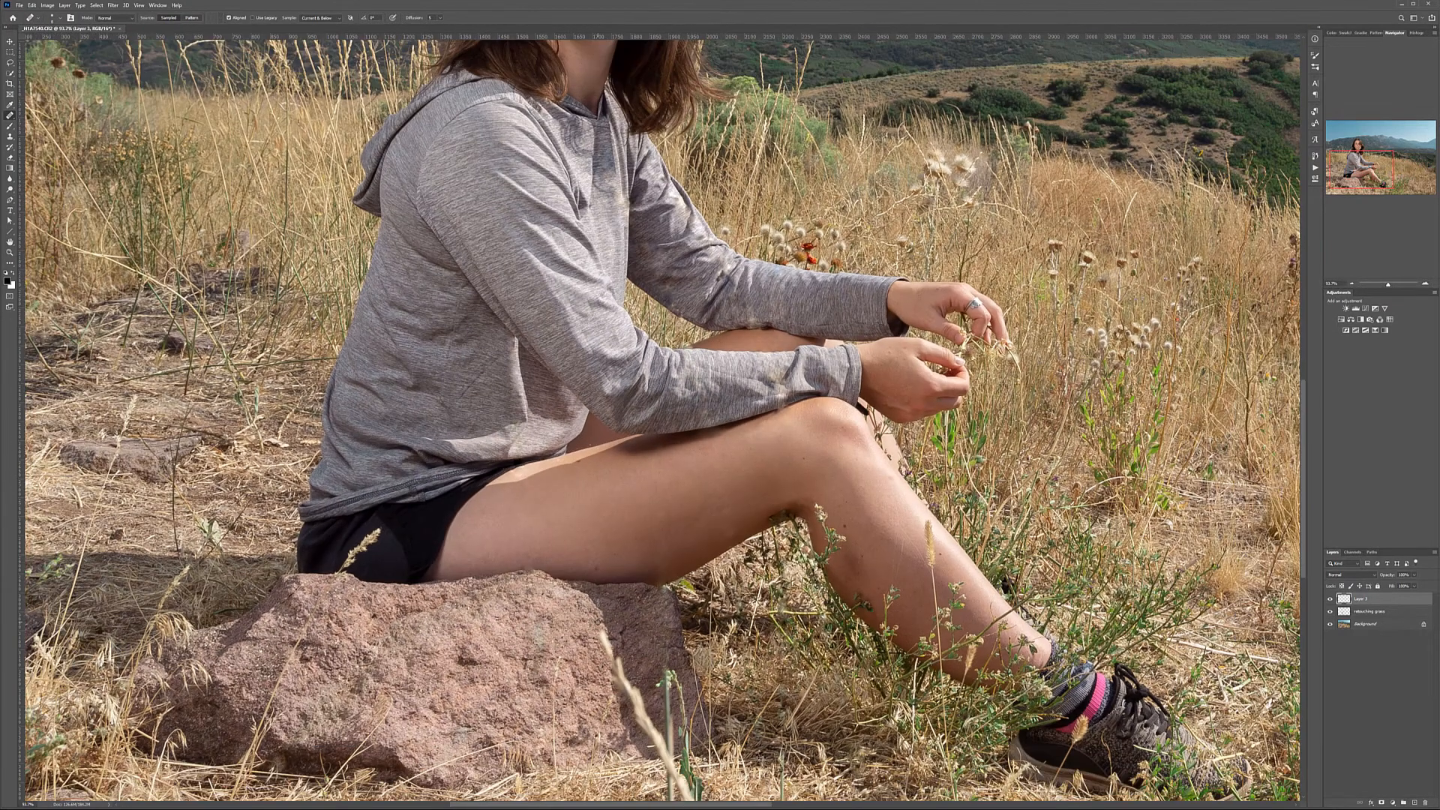
{"action": "scroll", "coordinate": [572, 479], "scroll_direction": "up", "scroll_amount": 3}
{"action": "scroll", "coordinate": [573, 480], "scroll_direction": "down", "scroll_amount": 5}
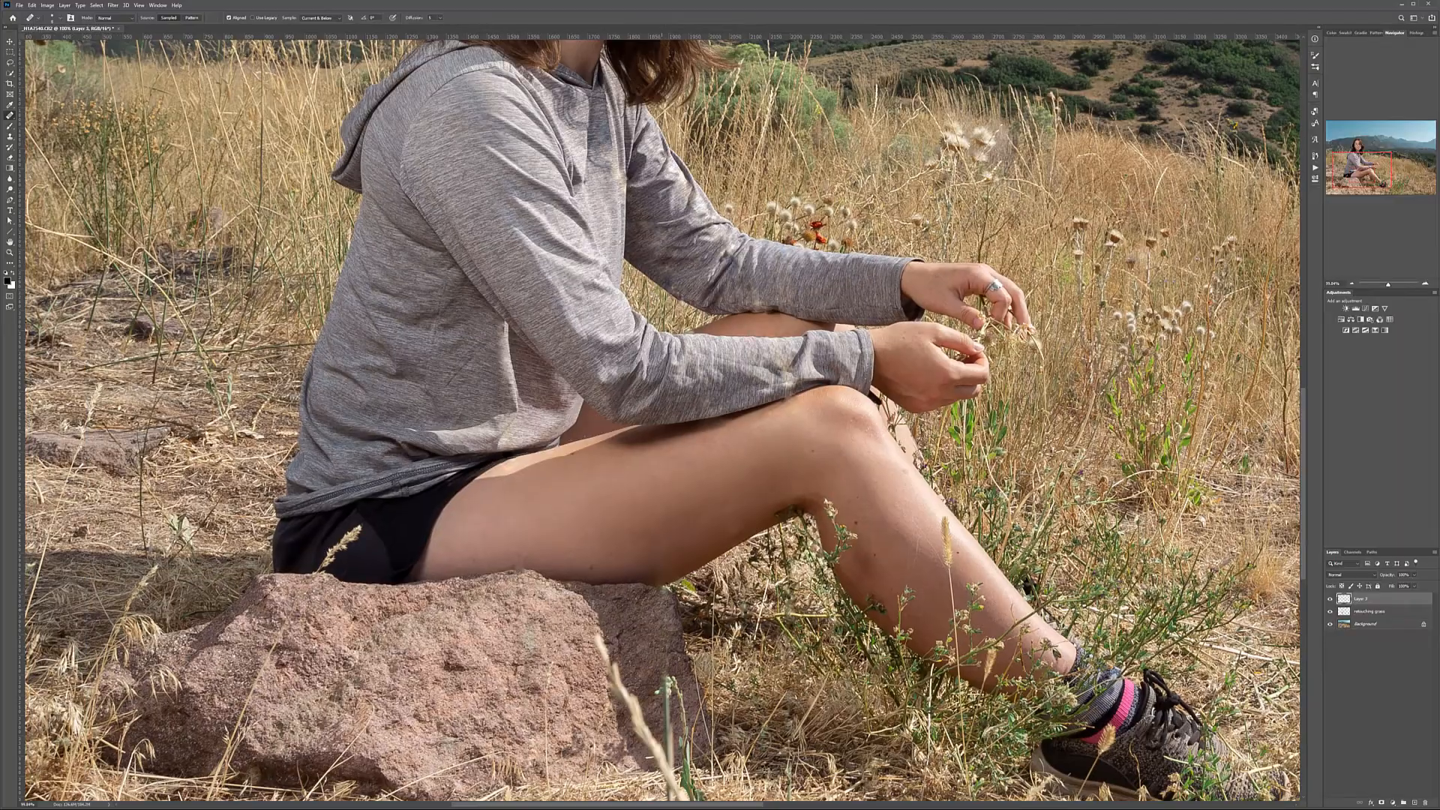
{"action": "scroll", "coordinate": [522, 343], "scroll_direction": "down", "scroll_amount": 3}
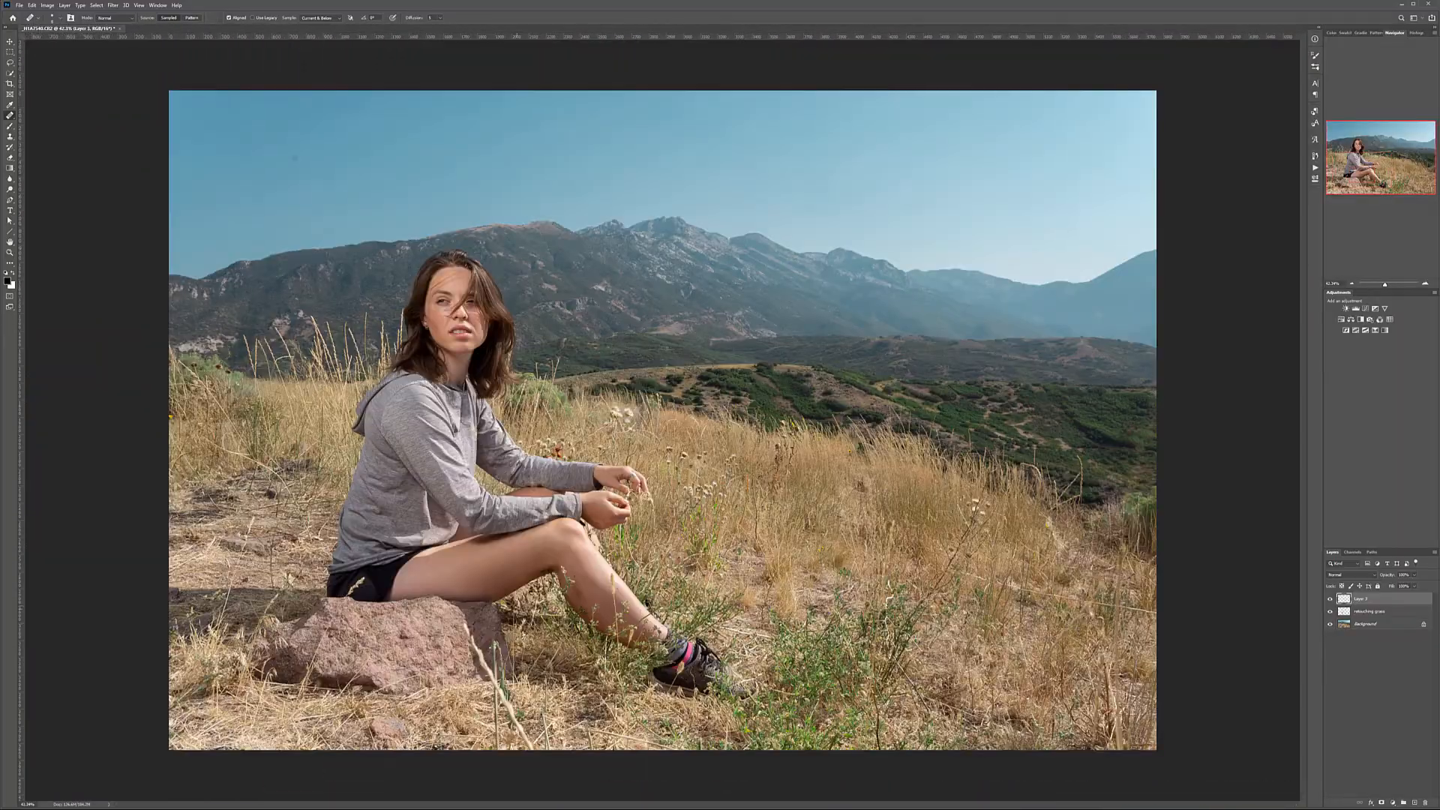
{"action": "scroll", "coordinate": [522, 342], "scroll_direction": "down", "scroll_amount": 1}
{"action": "scroll", "coordinate": [522, 342], "scroll_direction": "up", "scroll_amount": 4}
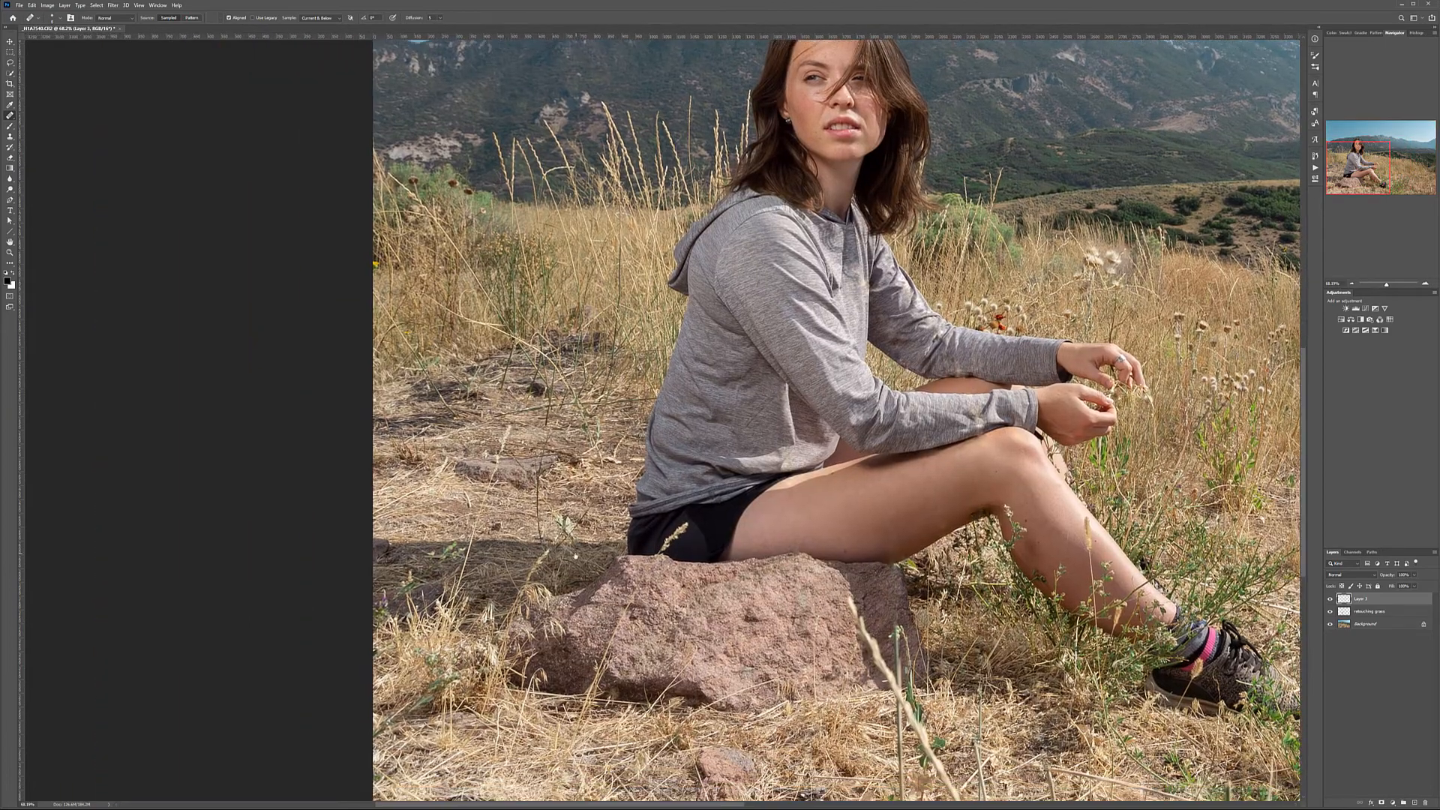
- Rename the layer holding the skin and body healing to "retouching person"
{"action": "left_click_drag", "start_coordinate": [575, 556], "coordinate": [417, 427]}
{"action": "left_click_drag", "start_coordinate": [675, 360], "coordinate": [209, 503]}
{"action": "left_click_drag", "start_coordinate": [611, 300], "coordinate": [653, 381]}
{"action": "left_click_drag", "start_coordinate": [338, 266], "coordinate": [772, 541]}
{"action": "left_click_drag", "start_coordinate": [806, 404], "coordinate": [847, 262]}
{"action": "scroll", "coordinate": [829, 300], "scroll_direction": "down", "scroll_amount": 9}
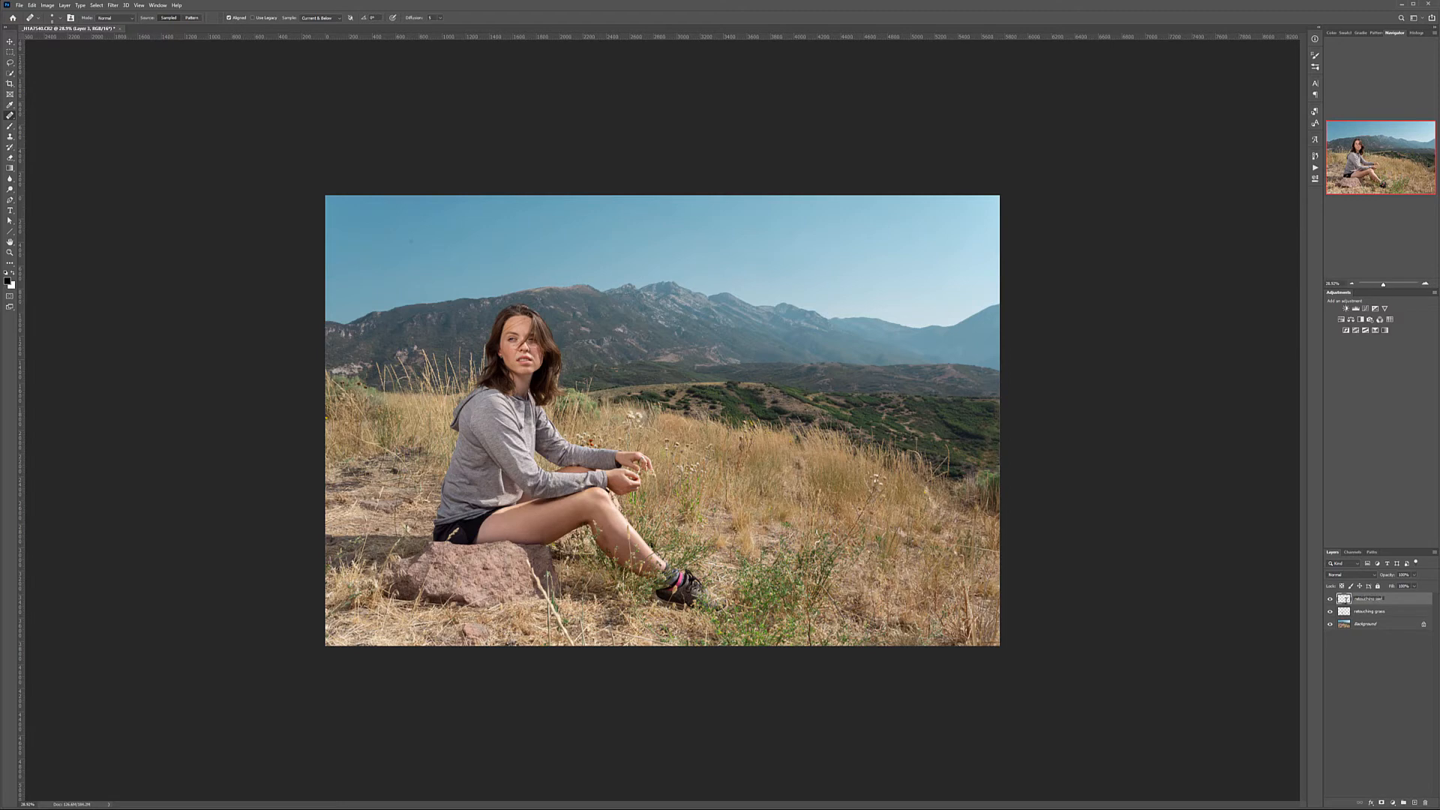
{"action": "key", "text": "Return"}
- Add a new top layer filled with 50% gray, name it "d&b", and set its blend mode to Soft Light
{"action": "left_click", "coordinate": [1418, 804]}
{"action": "key", "text": "shift+F5"}
{"action": "key", "text": "Return"}
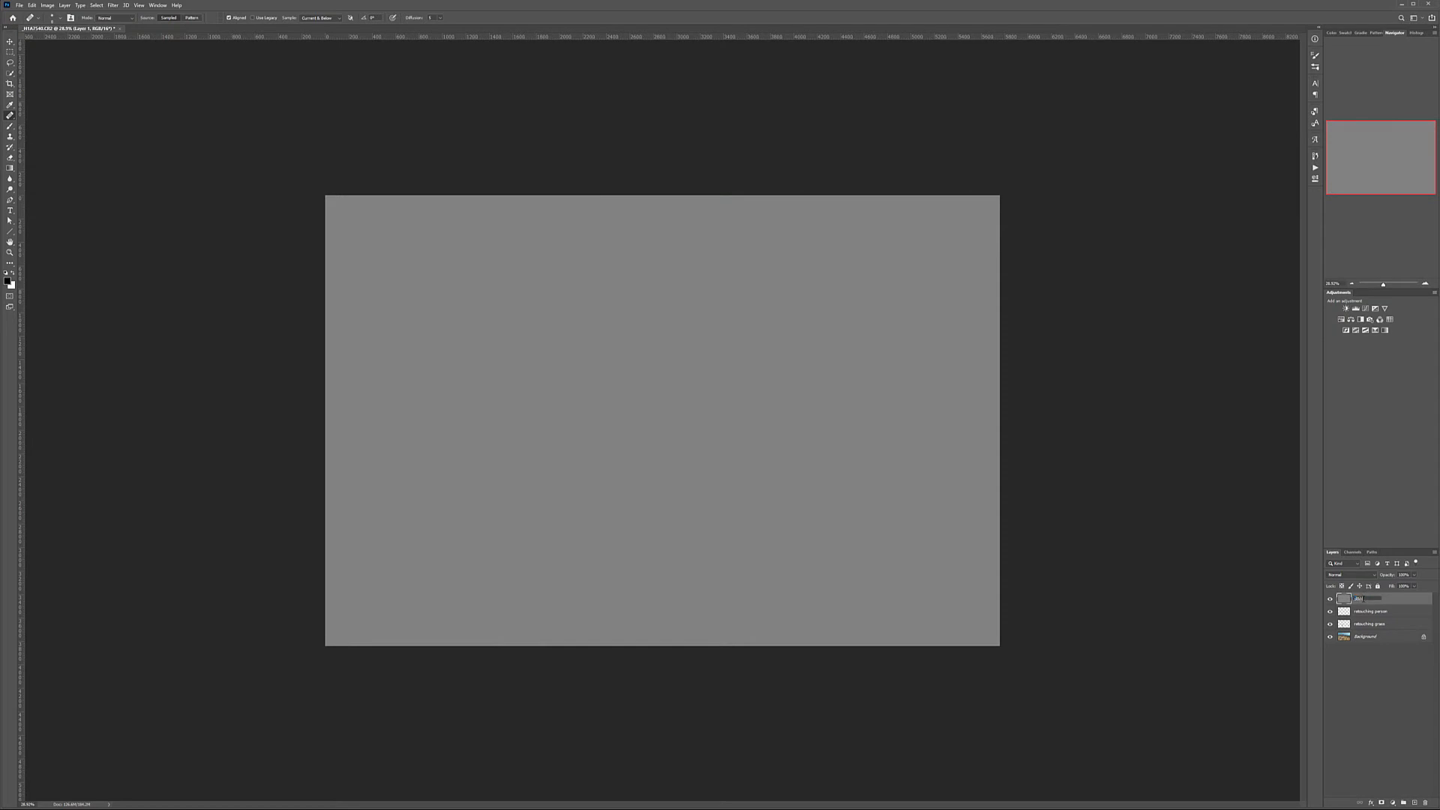
{"action": "key", "text": "Return"}
{"action": "left_click", "coordinate": [1354, 577]}
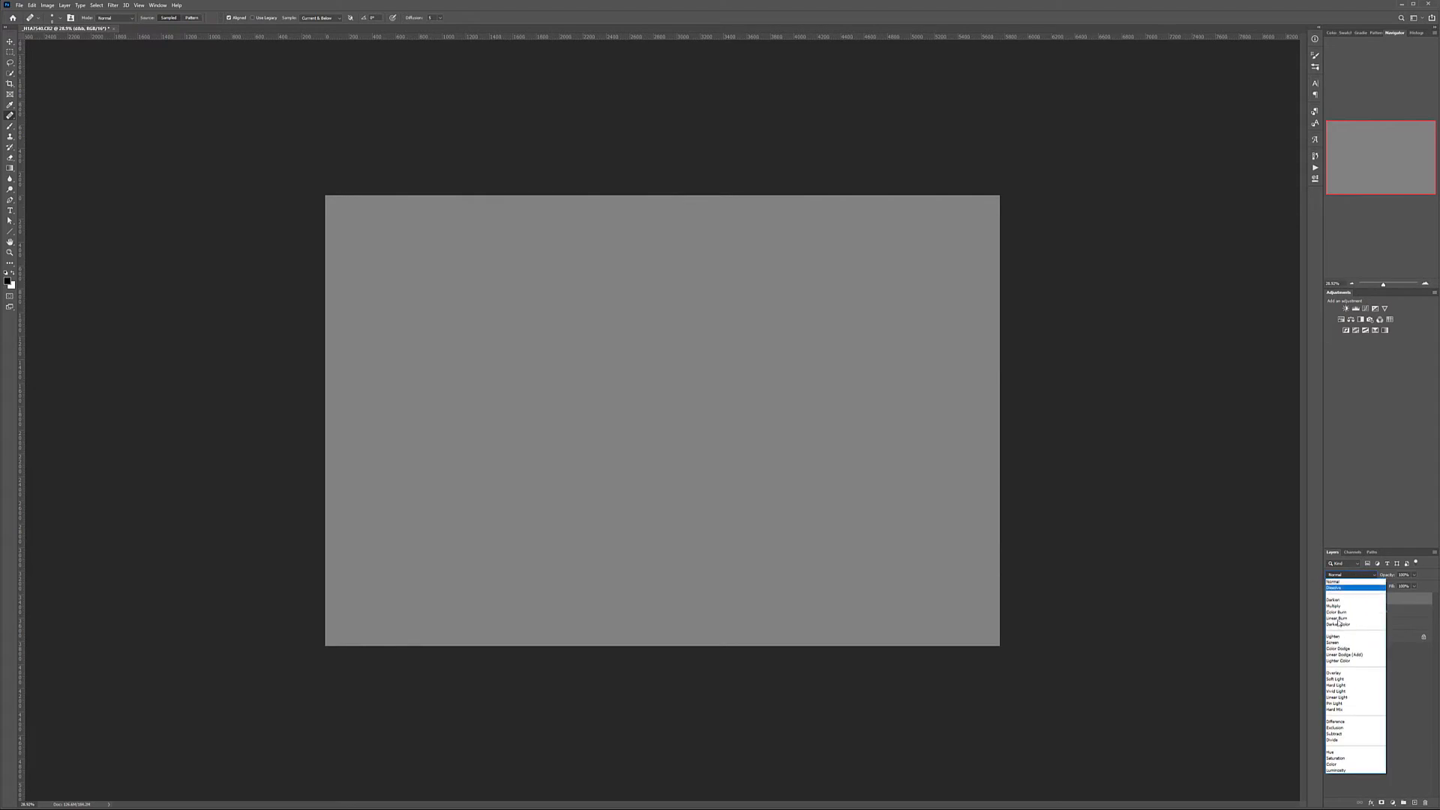
{"action": "left_click", "coordinate": [1342, 680]}
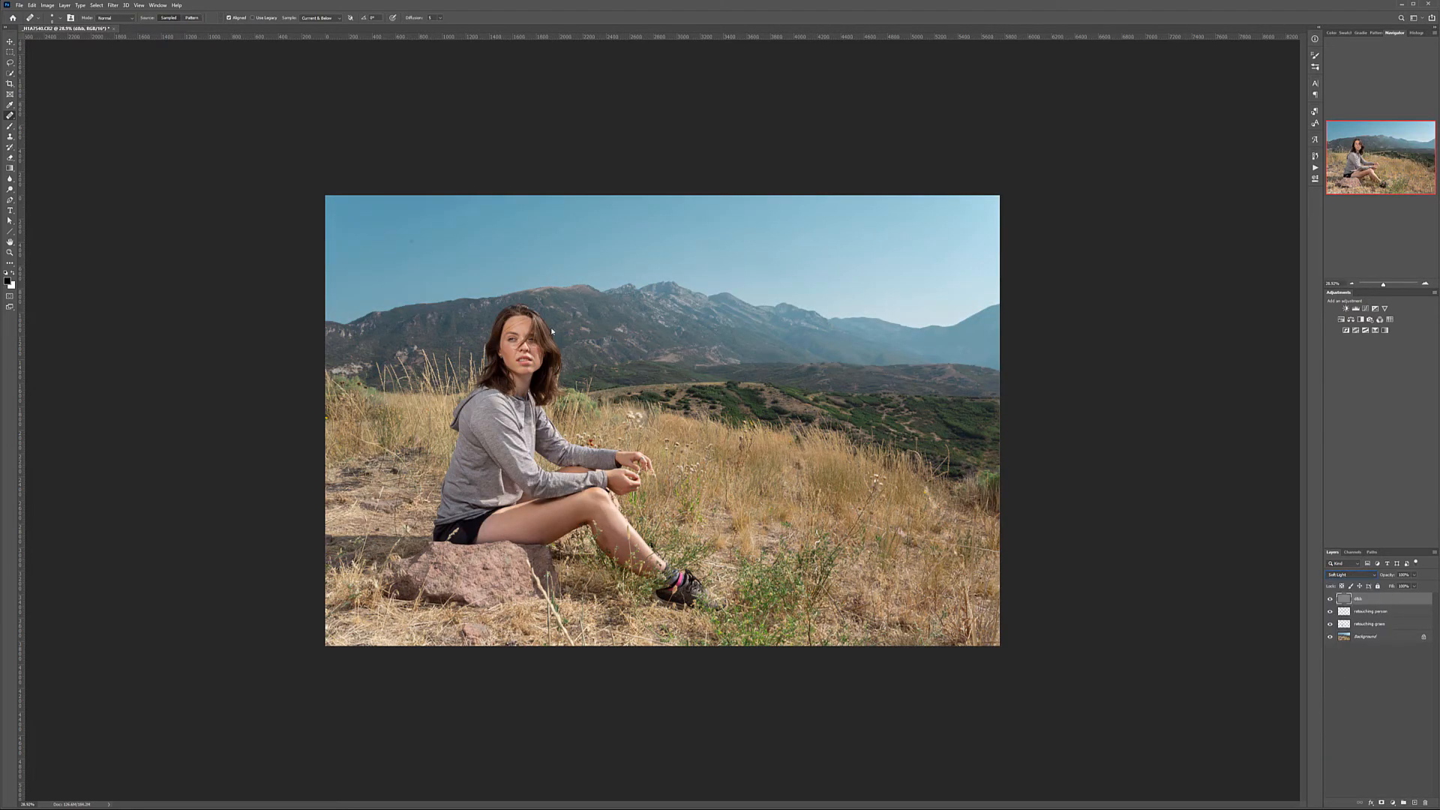
- Burn the edges of the forehead and the cheek on the "d&b" layer with a black Soft Round brush at low opacity
{"action": "left_click", "coordinate": [15, 127]}
{"action": "right_click", "coordinate": [468, 291]}
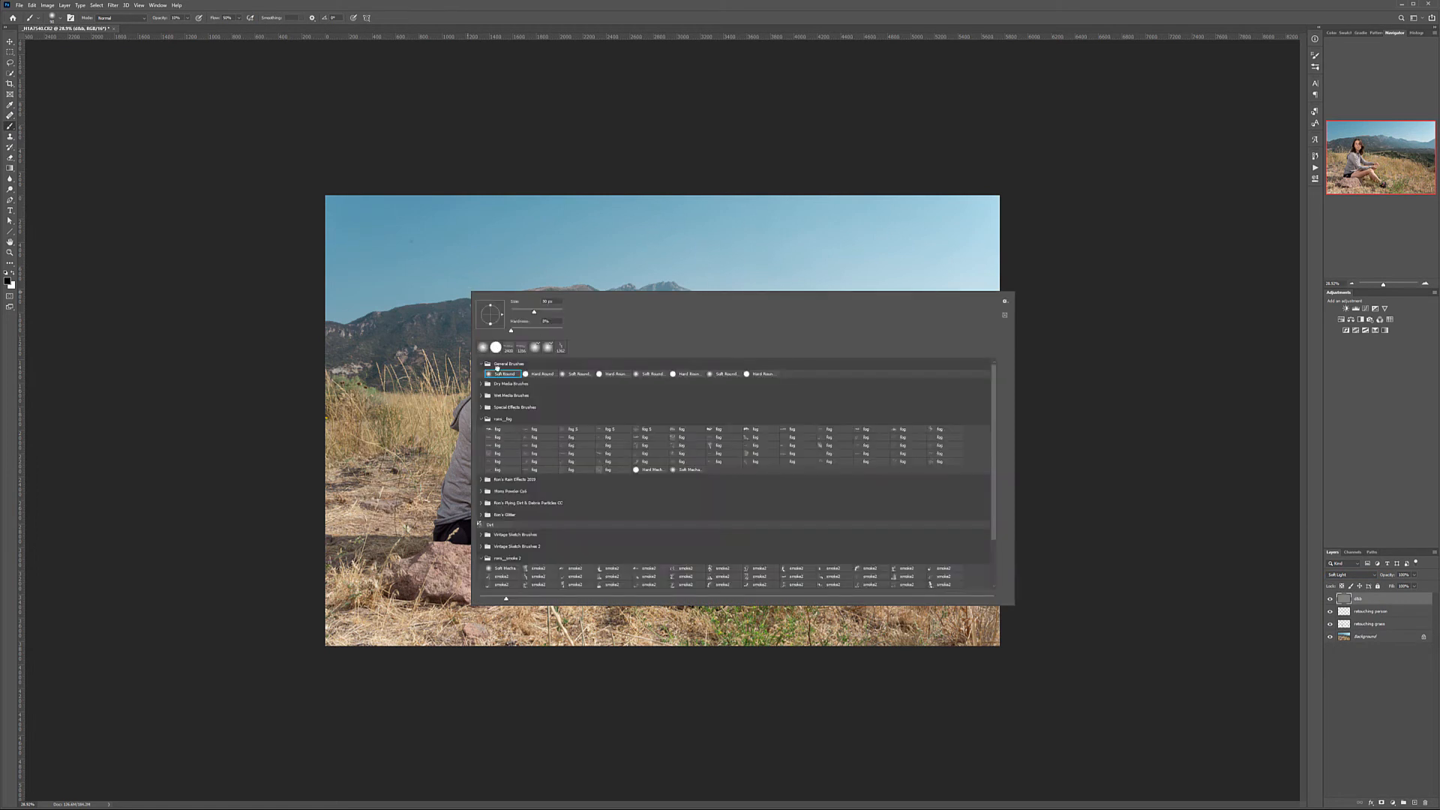
{"action": "left_click", "coordinate": [224, 263]}
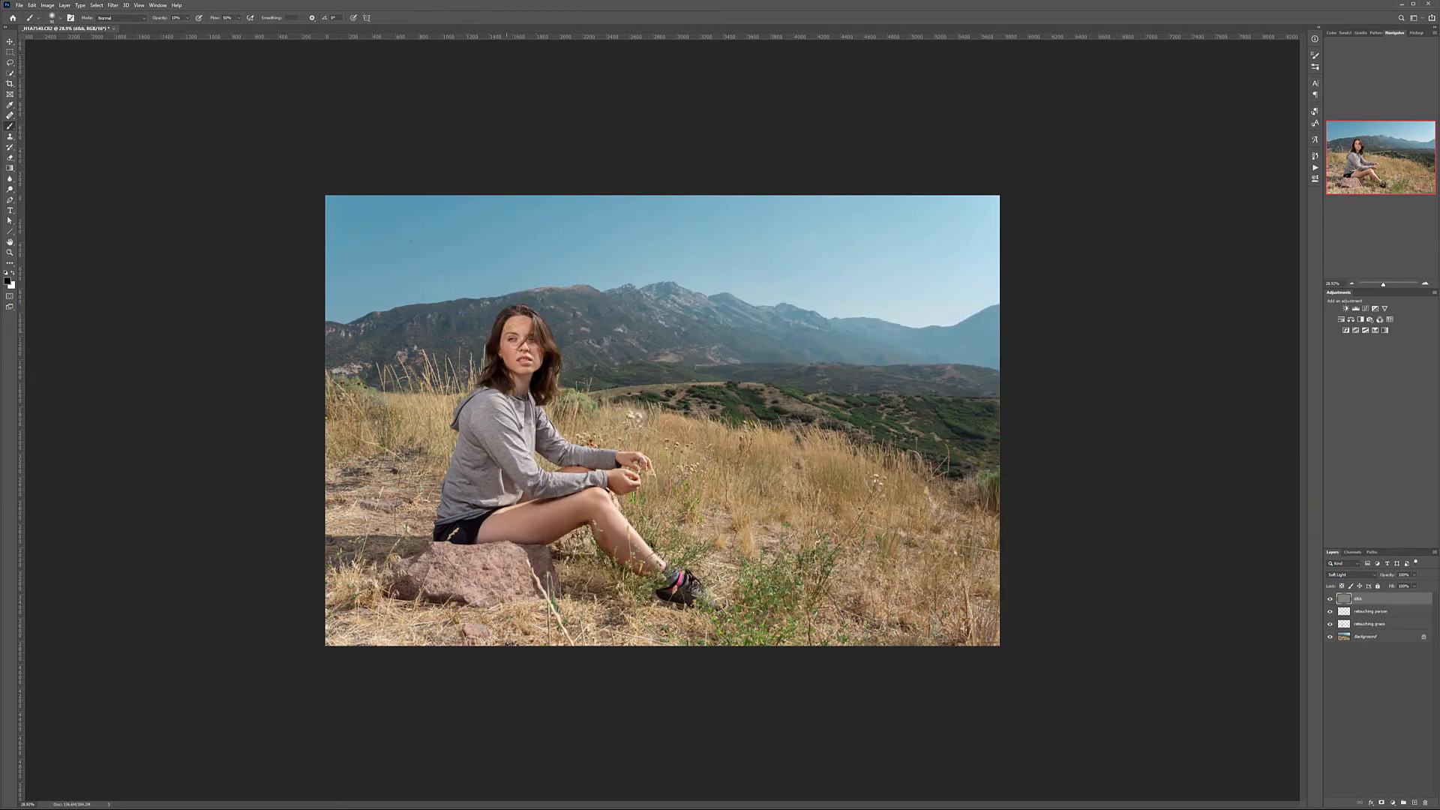
{"action": "scroll", "coordinate": [513, 332], "scroll_direction": "up", "scroll_amount": 10}
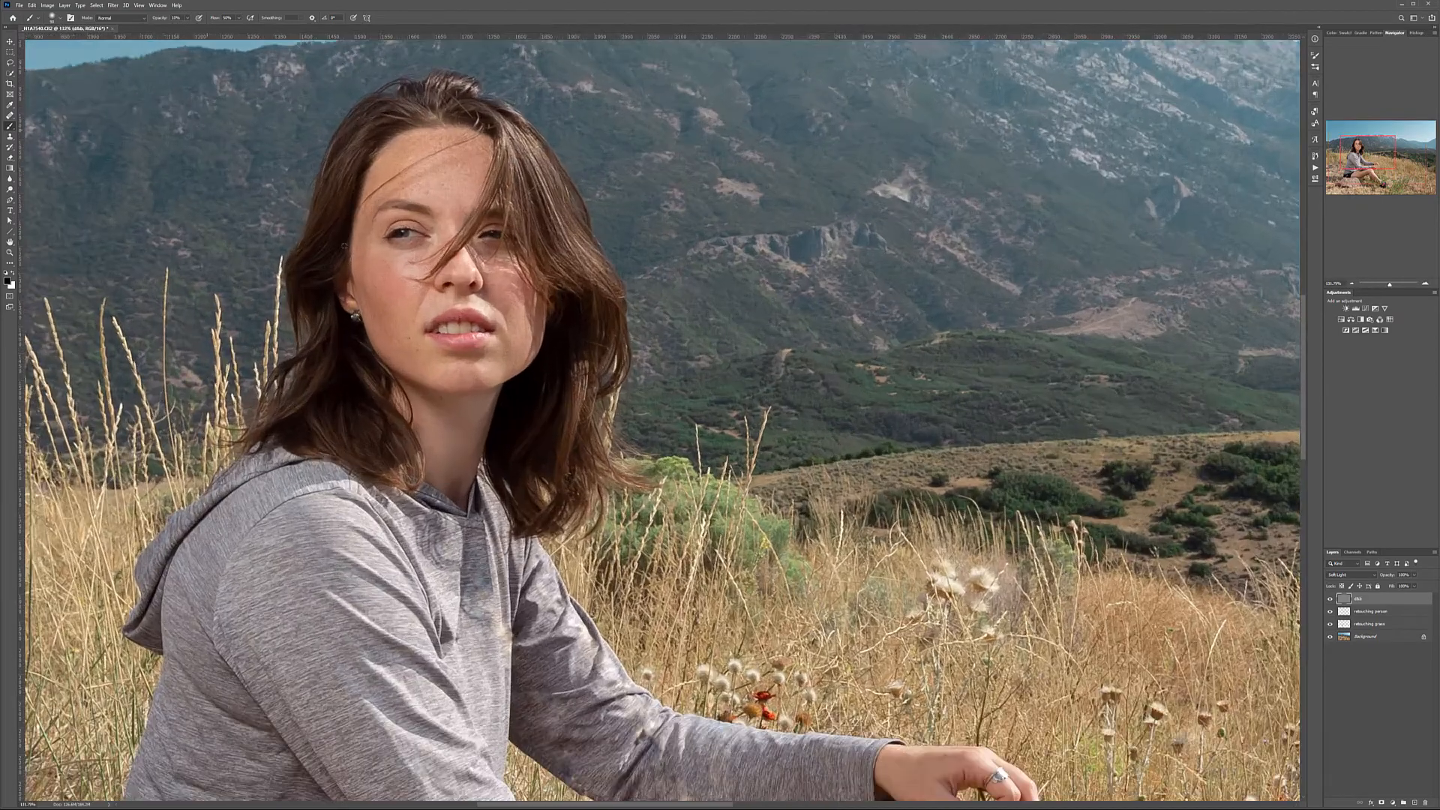
{"action": "scroll", "coordinate": [345, 245], "scroll_direction": "up", "scroll_amount": 5}
{"action": "scroll", "coordinate": [442, 290], "scroll_direction": "down", "scroll_amount": 4}
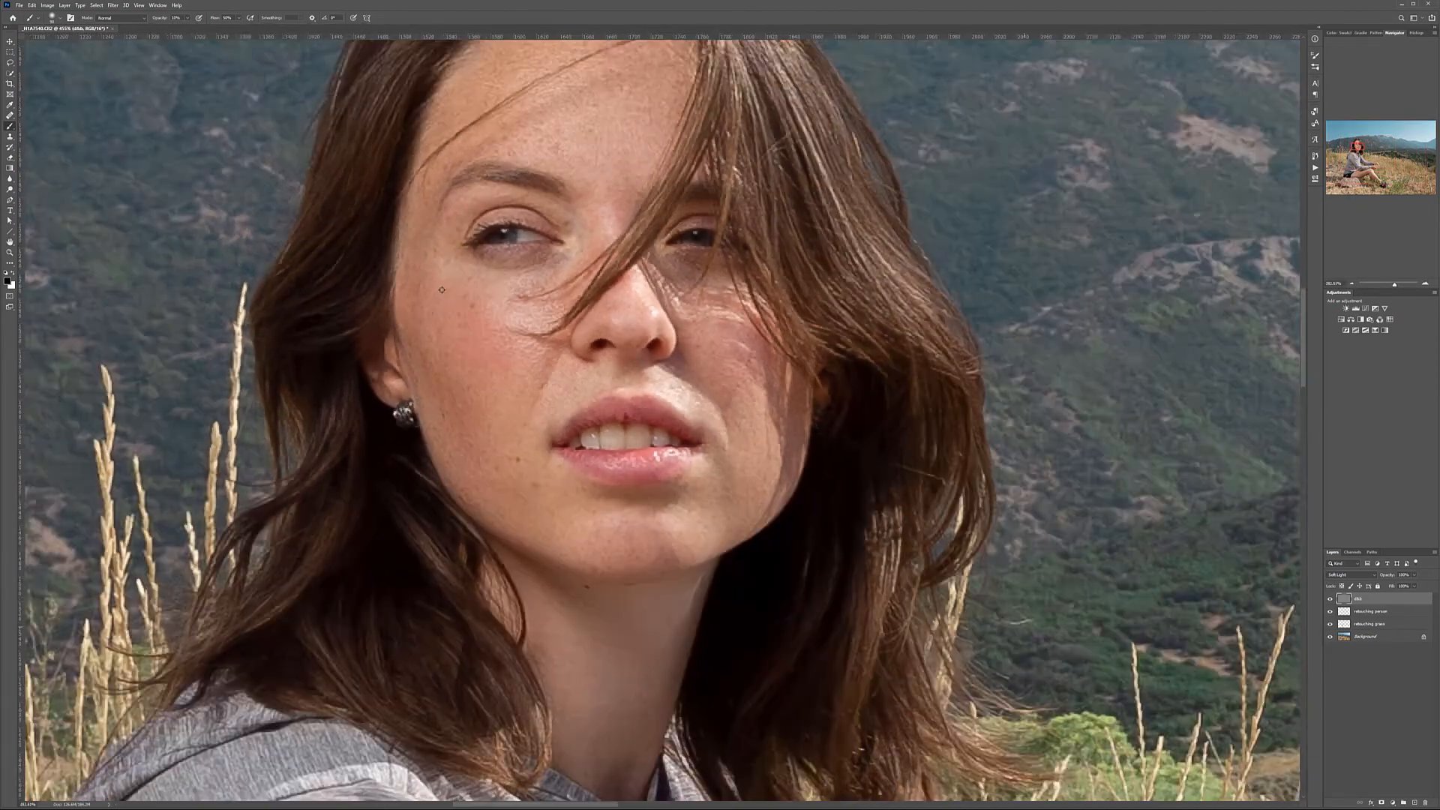
{"action": "scroll", "coordinate": [442, 290], "scroll_direction": "down", "scroll_amount": 1}
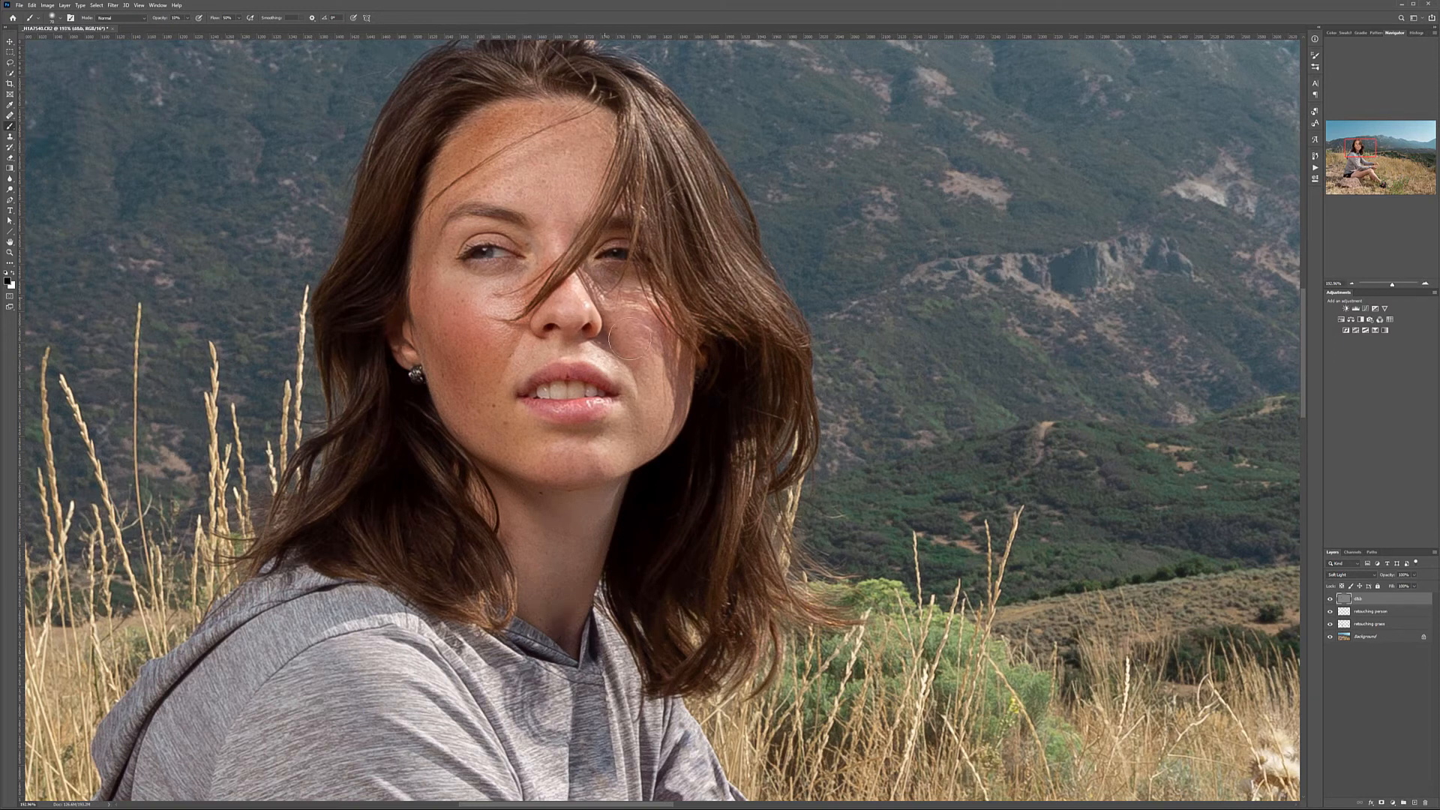
- Deepen the shadows on the hoodie and legs on the "d&b" layer using a much larger soft brush
{"action": "left_click_drag", "start_coordinate": [662, 644], "coordinate": [647, 109]}
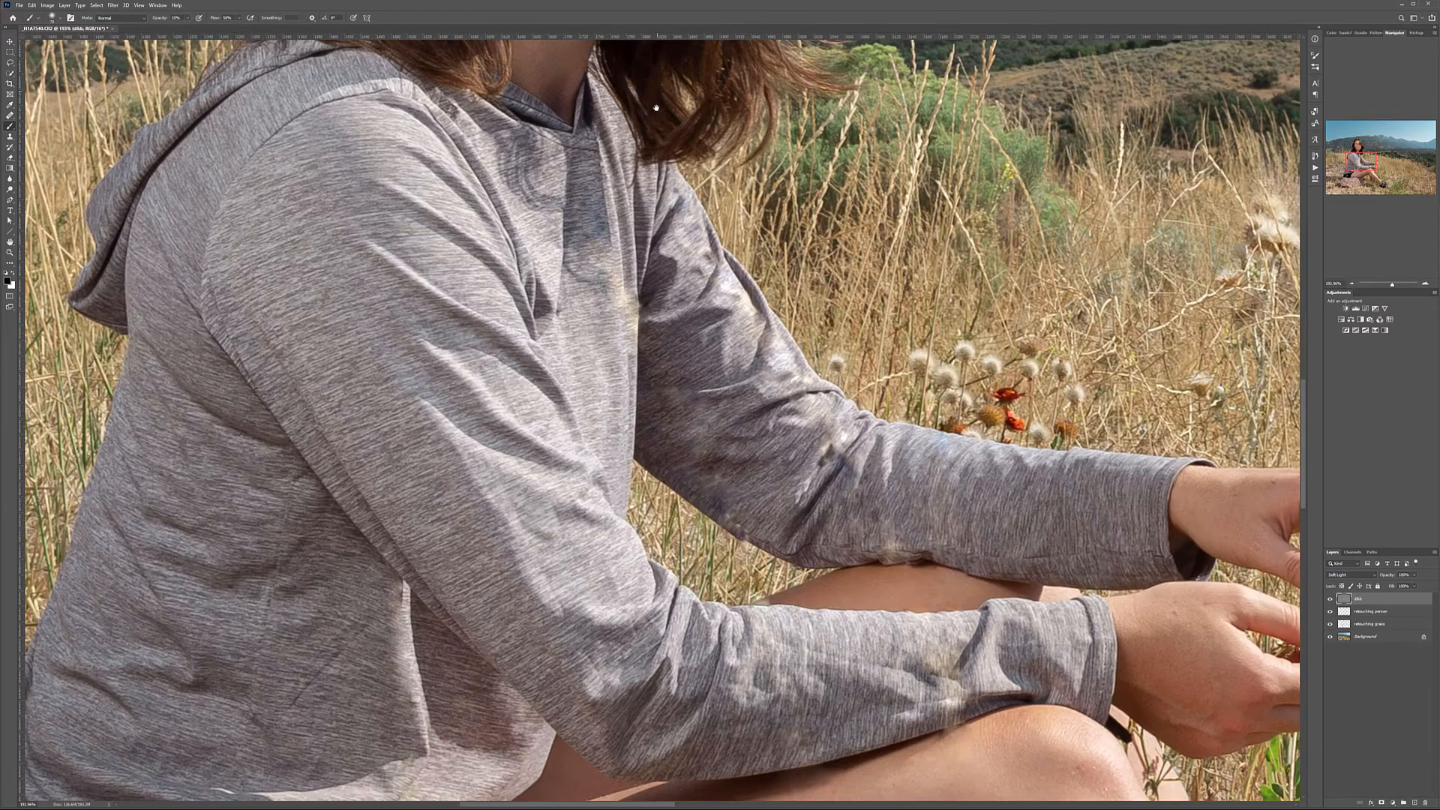
{"action": "scroll", "coordinate": [416, 353], "scroll_direction": "down", "scroll_amount": 5}
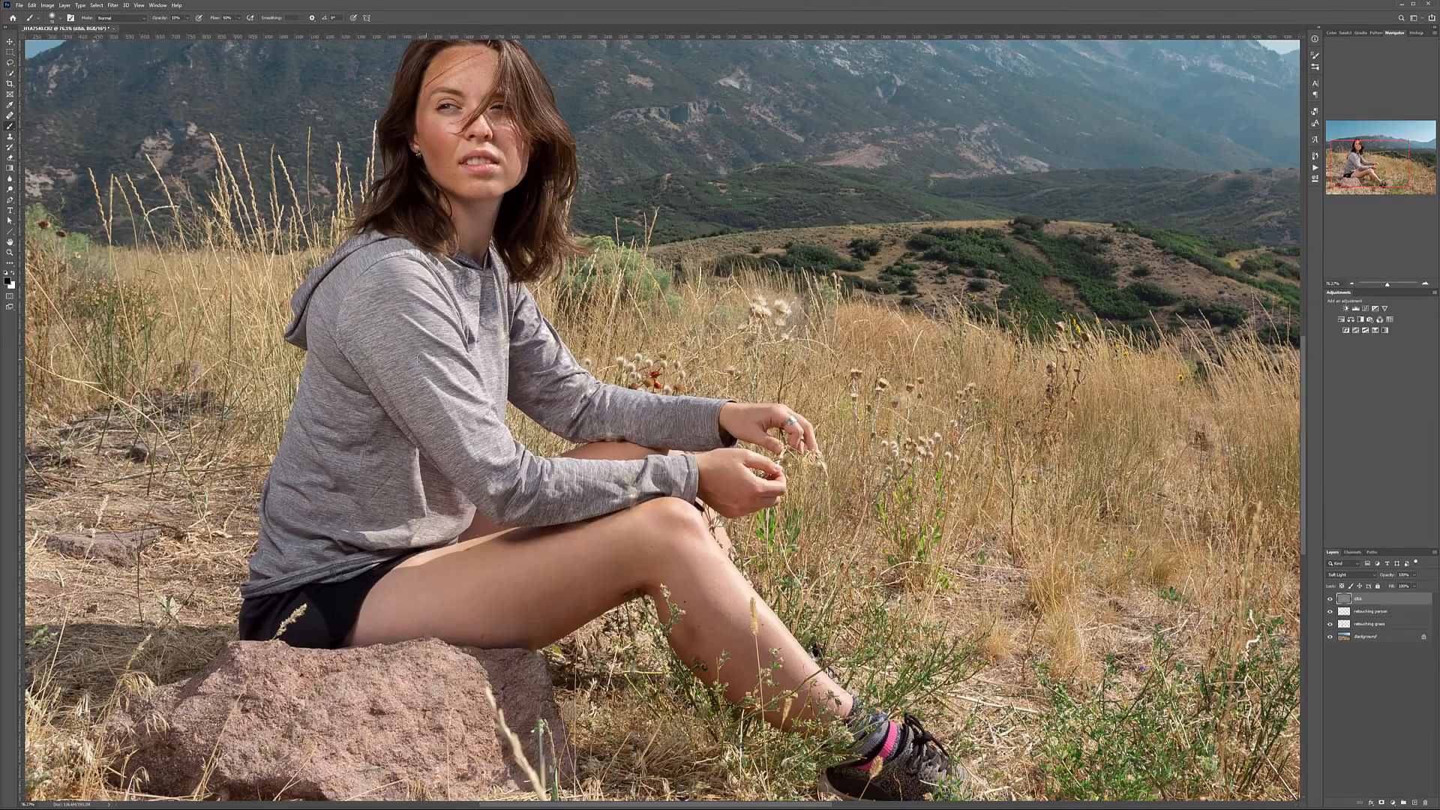
{"action": "key", "text": "bracketright"}
{"action": "key", "text": "bracketright"}
{"action": "key", "text": "bracketright"}
{"action": "key", "text": "bracketright"}
{"action": "key", "text": "bracketright"}
{"action": "key", "text": "bracketright"}
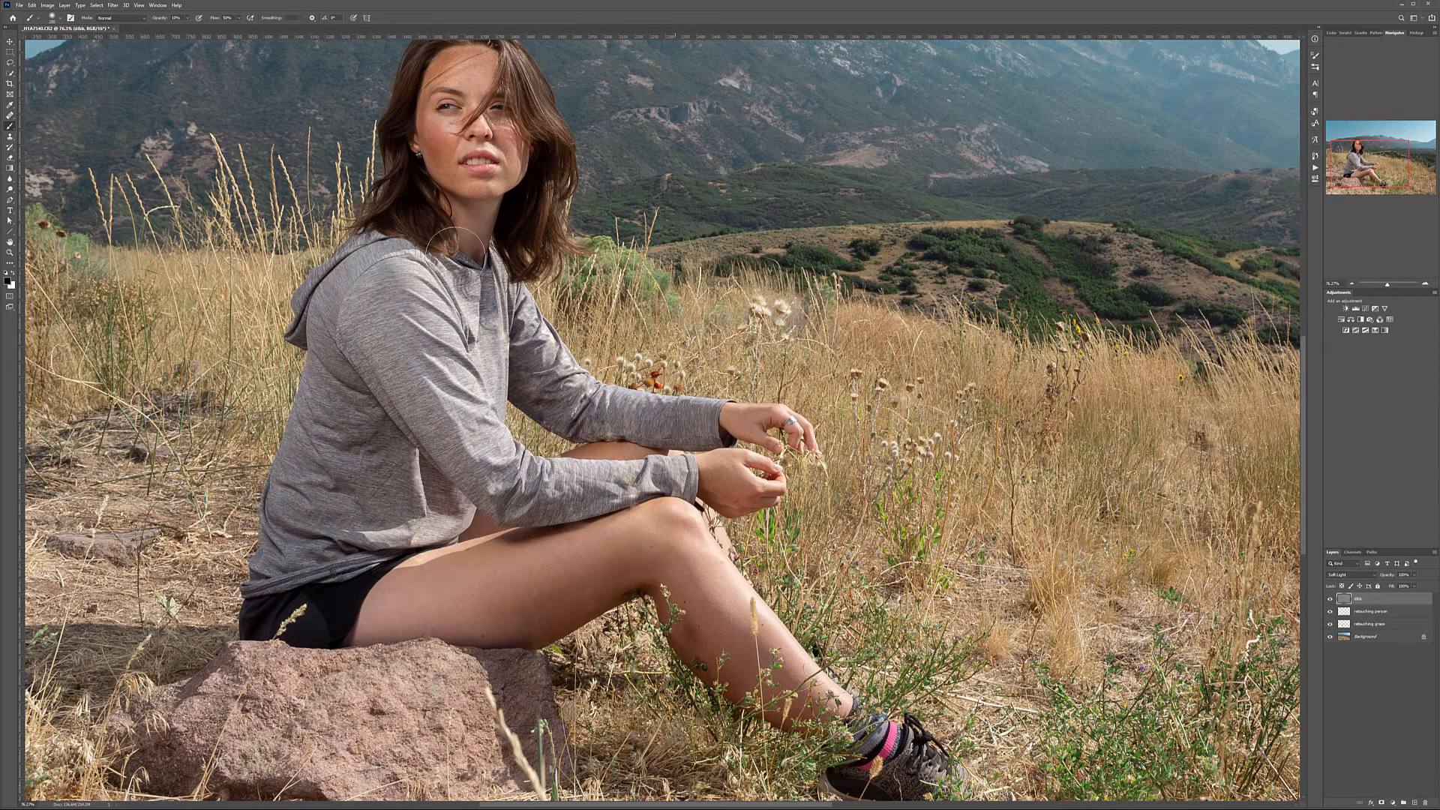
{"action": "scroll", "coordinate": [597, 603], "scroll_direction": "down", "scroll_amount": 5}
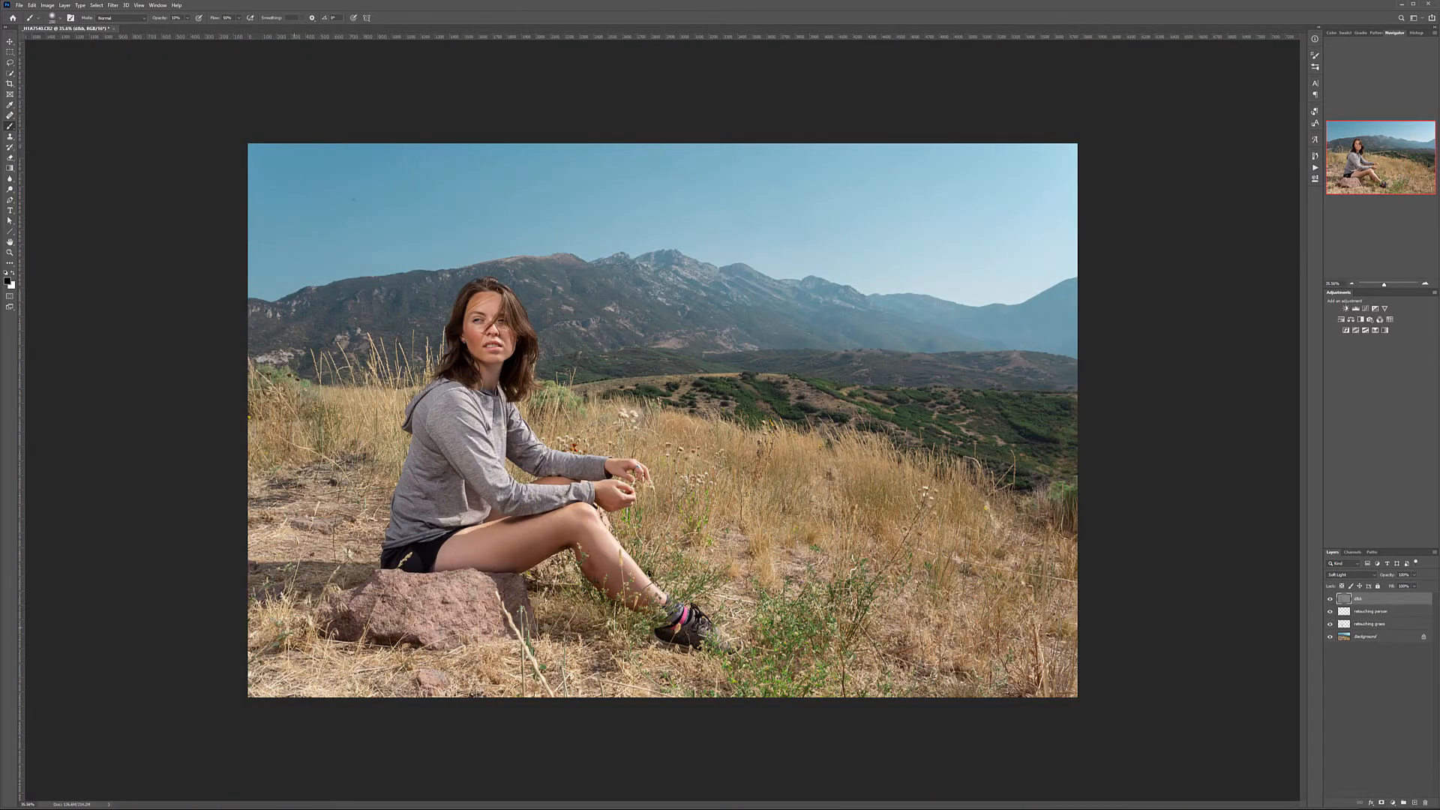
{"action": "left_click_drag", "start_coordinate": [472, 632], "coordinate": [471, 634]}
- Dodge the highlights on the face with a smaller white brush on the "d&b" layer
{"action": "scroll", "coordinate": [502, 334], "scroll_direction": "up", "scroll_amount": 5}
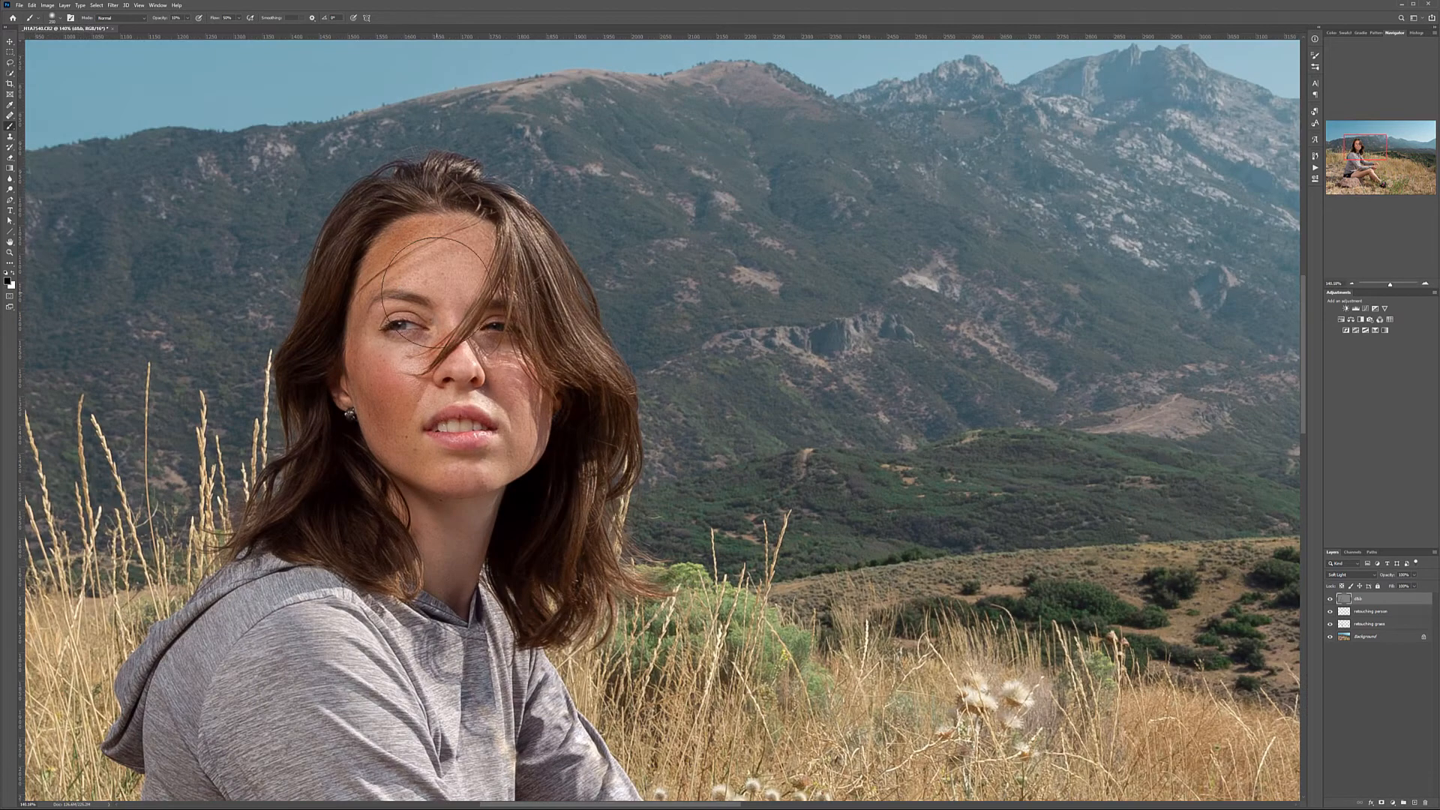
{"action": "key", "text": "bracketleft"}
{"action": "key", "text": "bracketleft"}
{"action": "key", "text": "bracketleft"}
{"action": "key", "text": "bracketleft"}
{"action": "key", "text": "bracketleft"}
{"action": "key", "text": "bracketleft"}
{"action": "scroll", "coordinate": [624, 413], "scroll_direction": "down", "scroll_amount": 8}
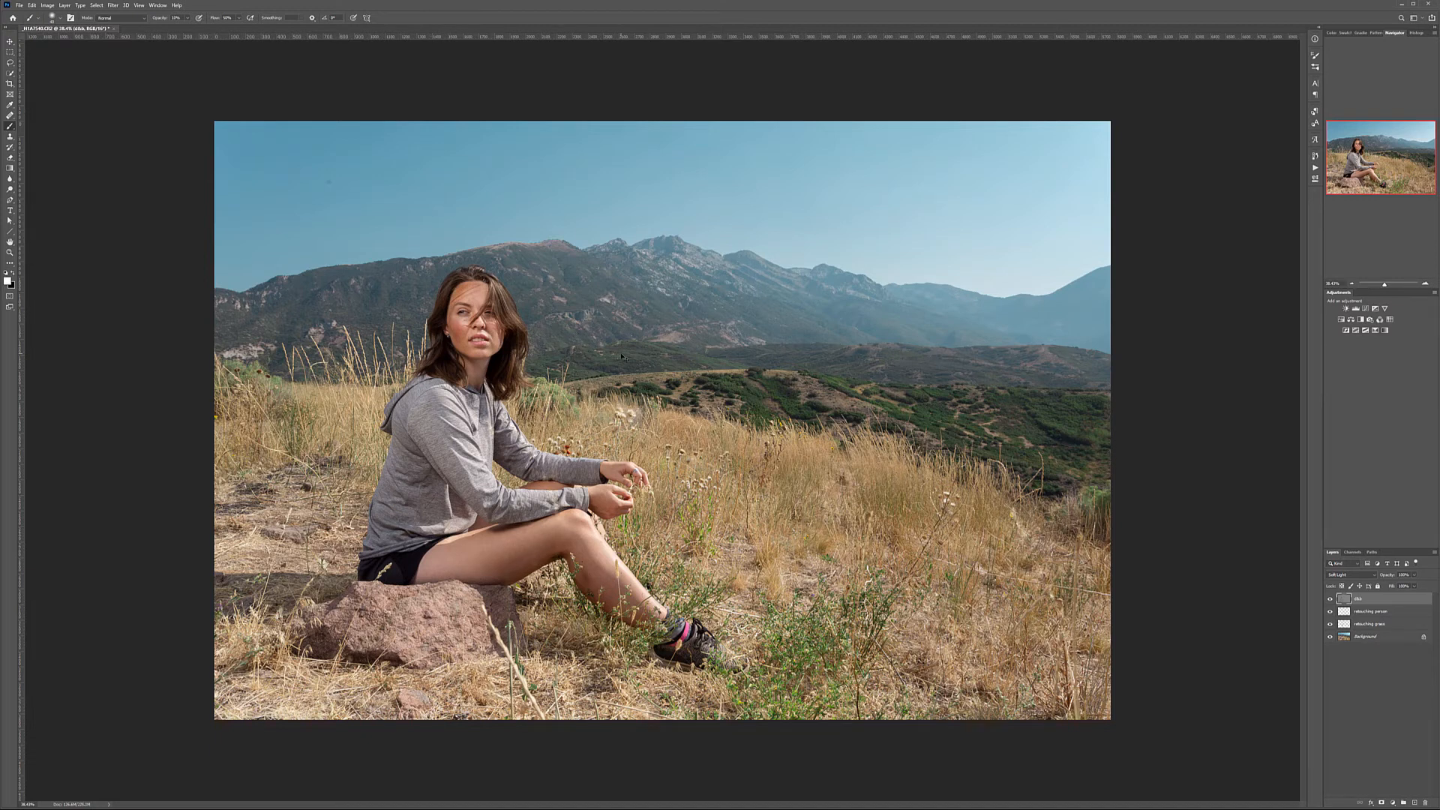
- Stamp all visible layers into a new top layer and warp its upper-left corner inward, adjusting the adjoining edges to reshape the head
{"action": "key", "text": "ctrl+shift+alt+e"}
{"action": "left_click", "coordinate": [31, 6]}
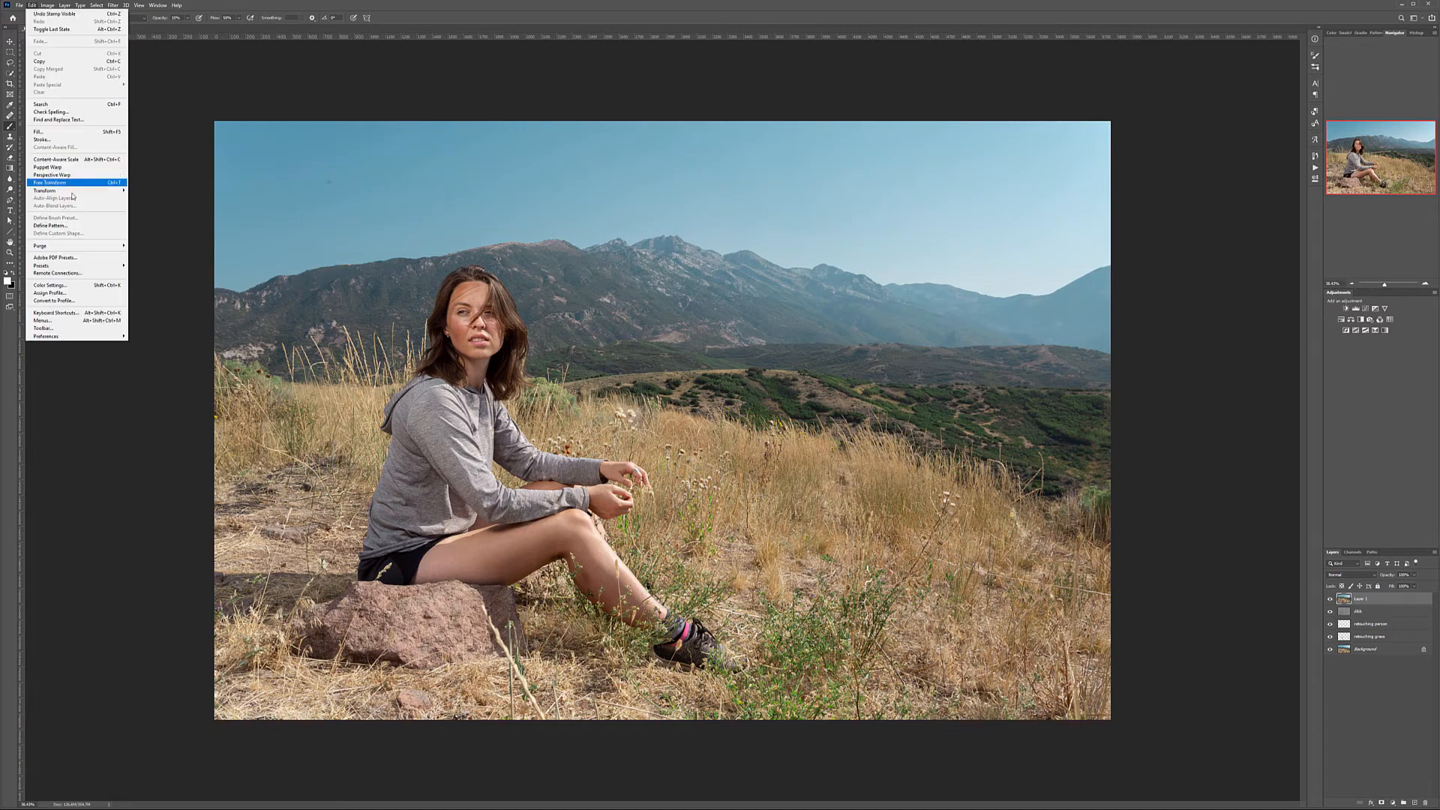
{"action": "mouse_move", "coordinate": [72, 194]}
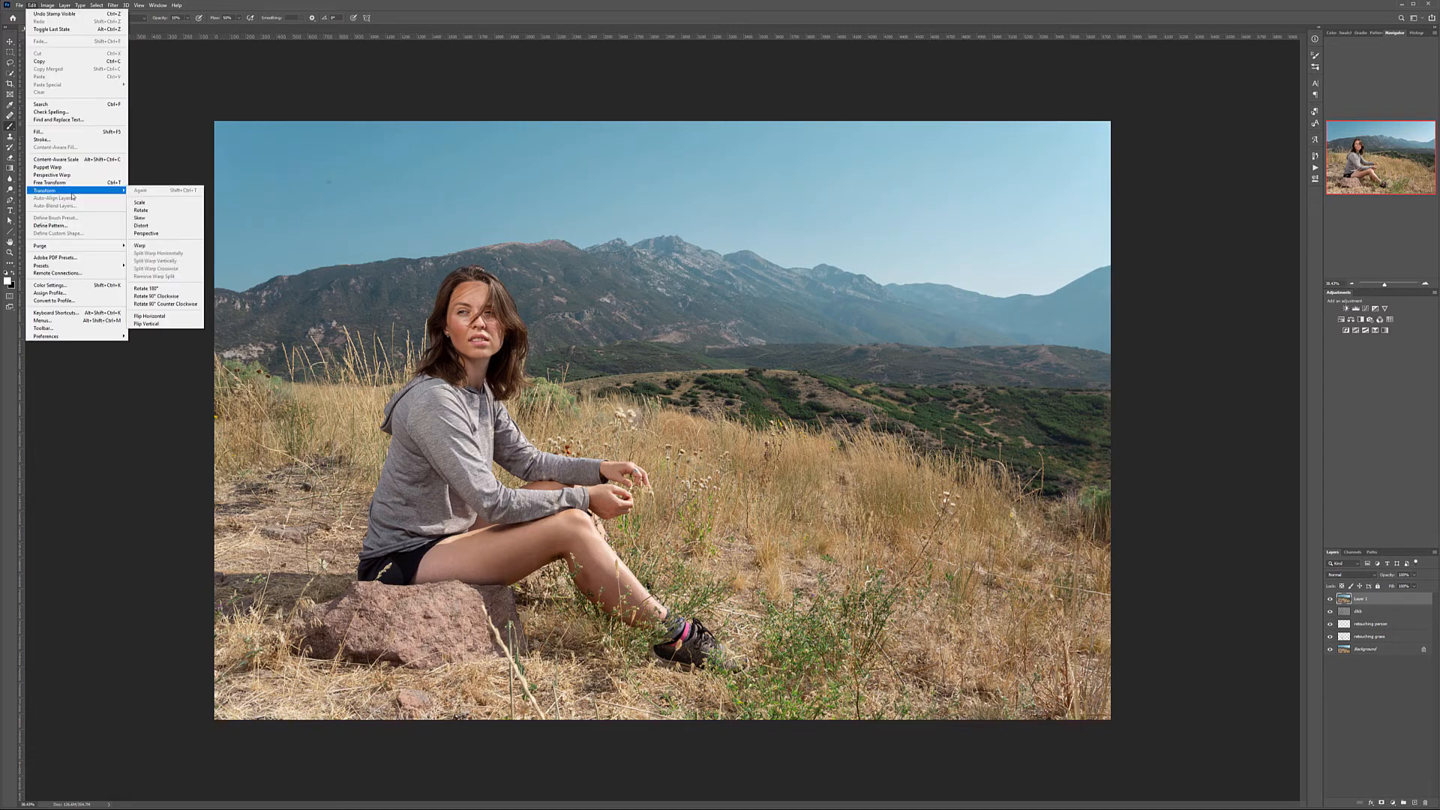
{"action": "left_click", "coordinate": [147, 246]}
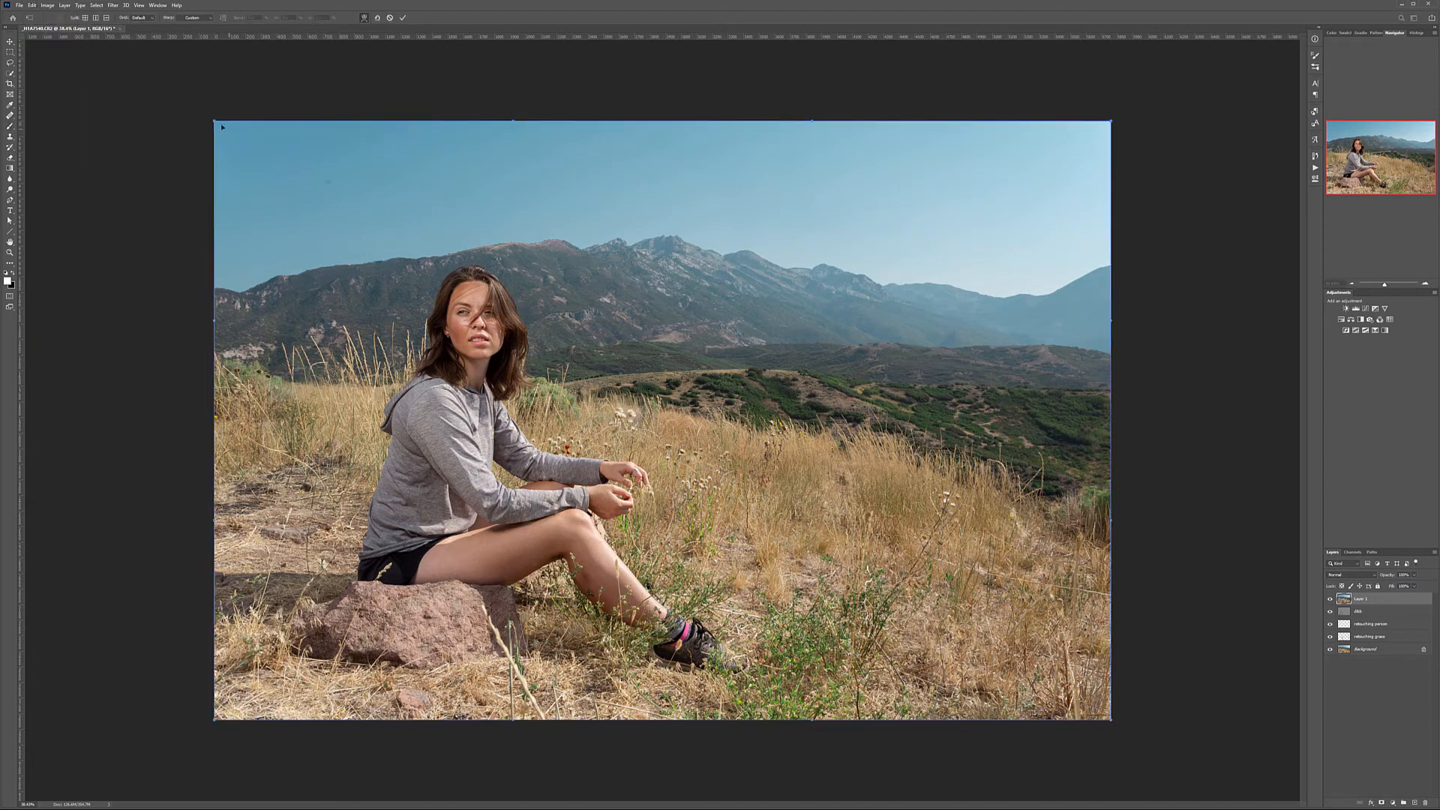
{"action": "left_click_drag", "start_coordinate": [231, 124], "coordinate": [280, 153]}
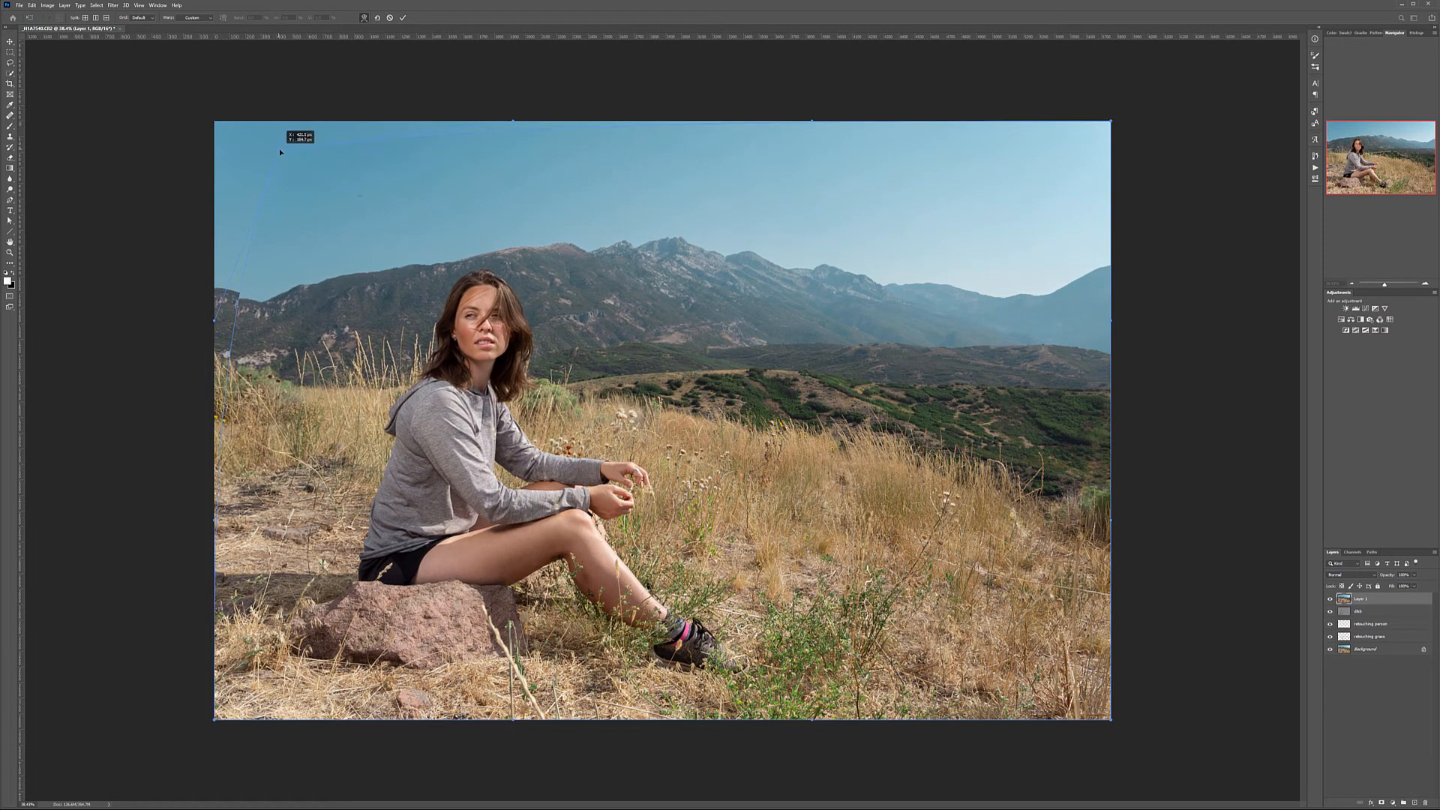
{"action": "left_click_drag", "start_coordinate": [281, 152], "coordinate": [277, 148]}
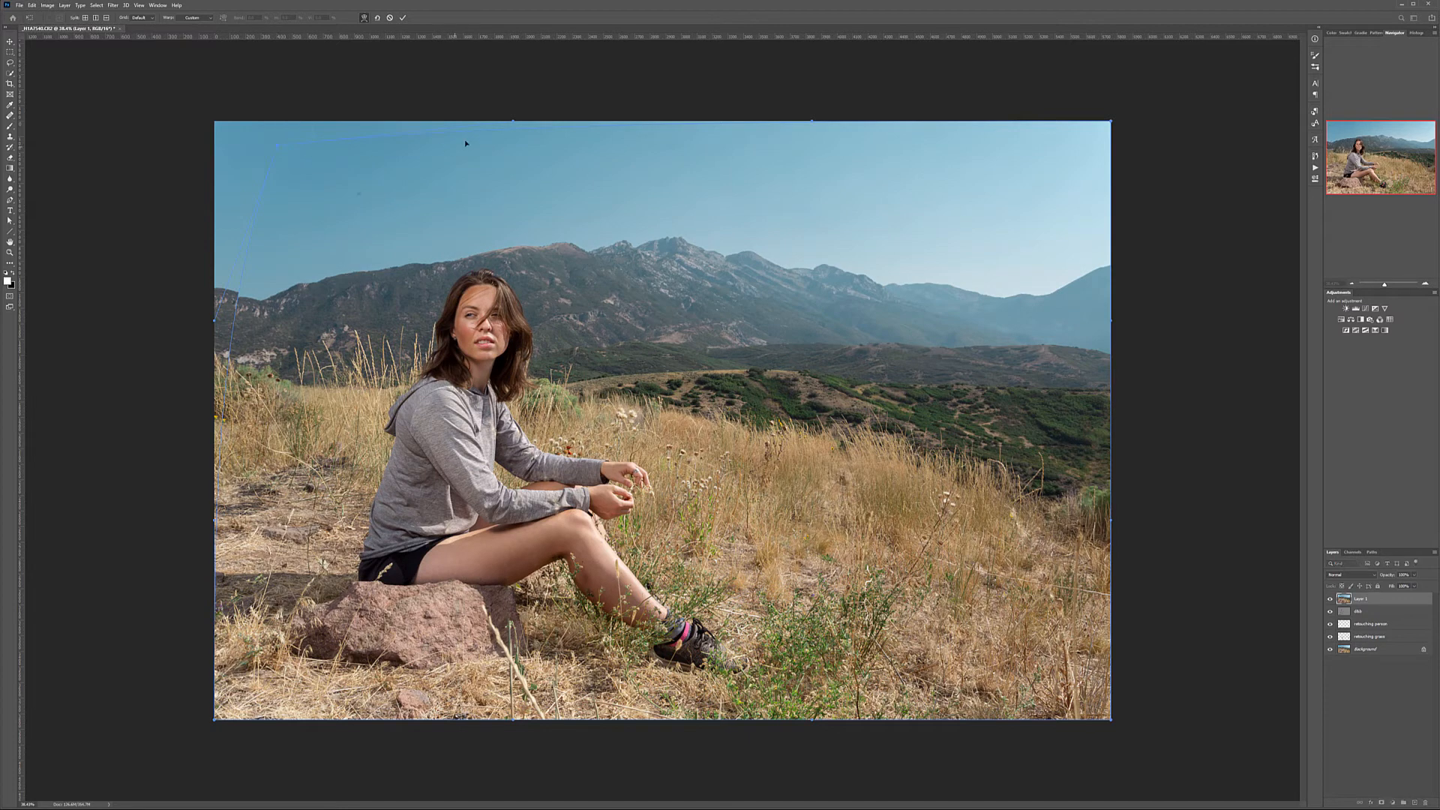
{"action": "left_click_drag", "start_coordinate": [514, 123], "coordinate": [514, 143]}
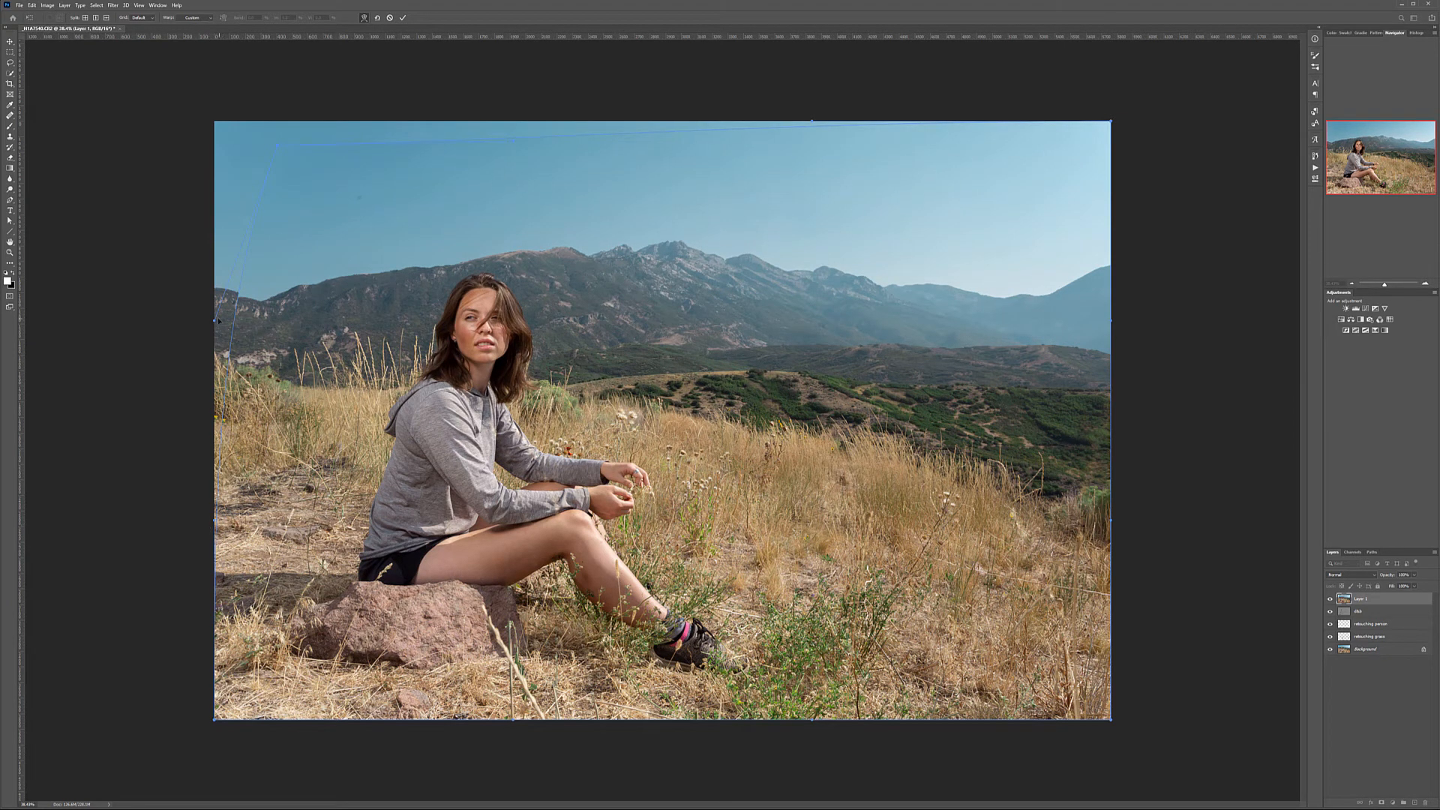
{"action": "left_click_drag", "start_coordinate": [216, 321], "coordinate": [208, 304]}
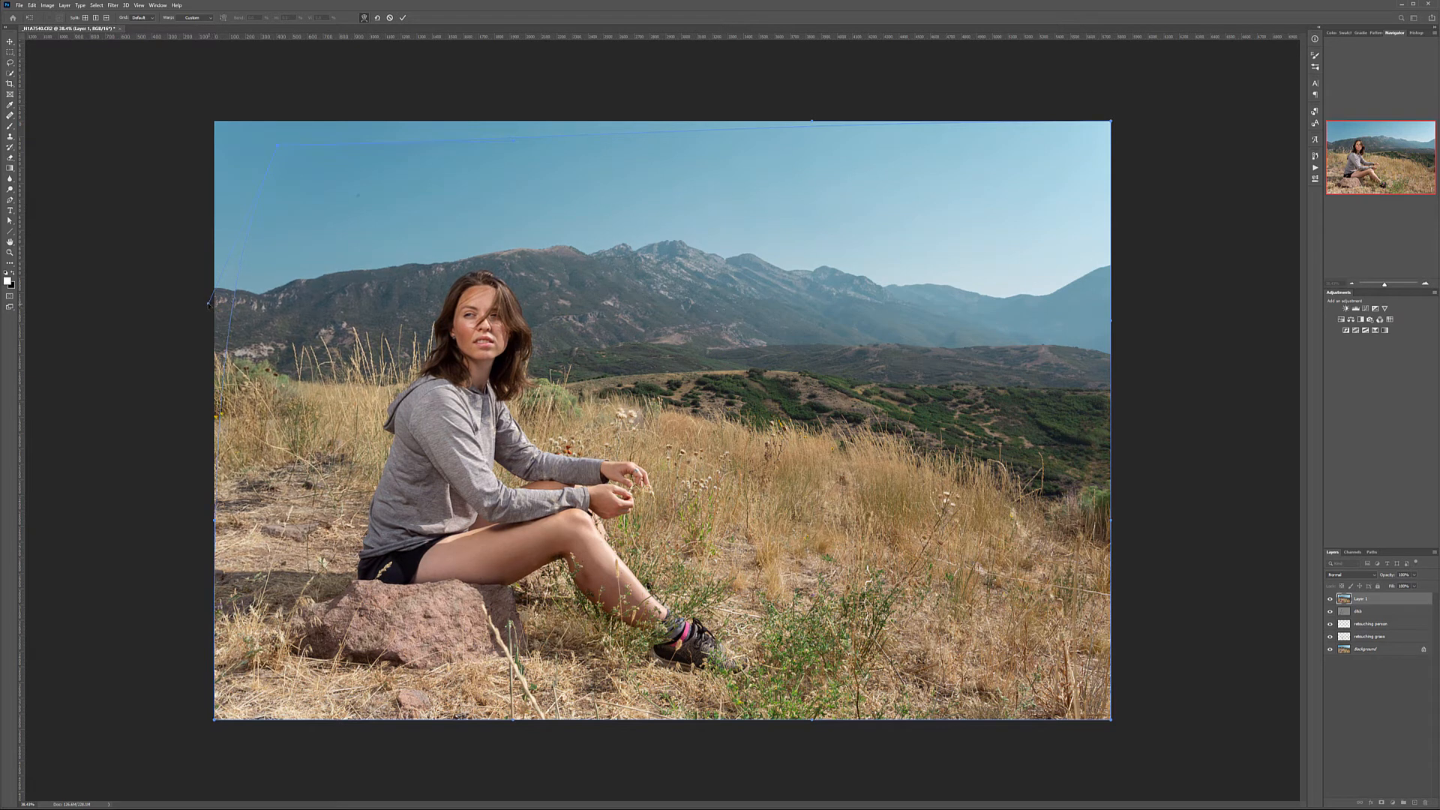
{"action": "key", "text": "Return"}
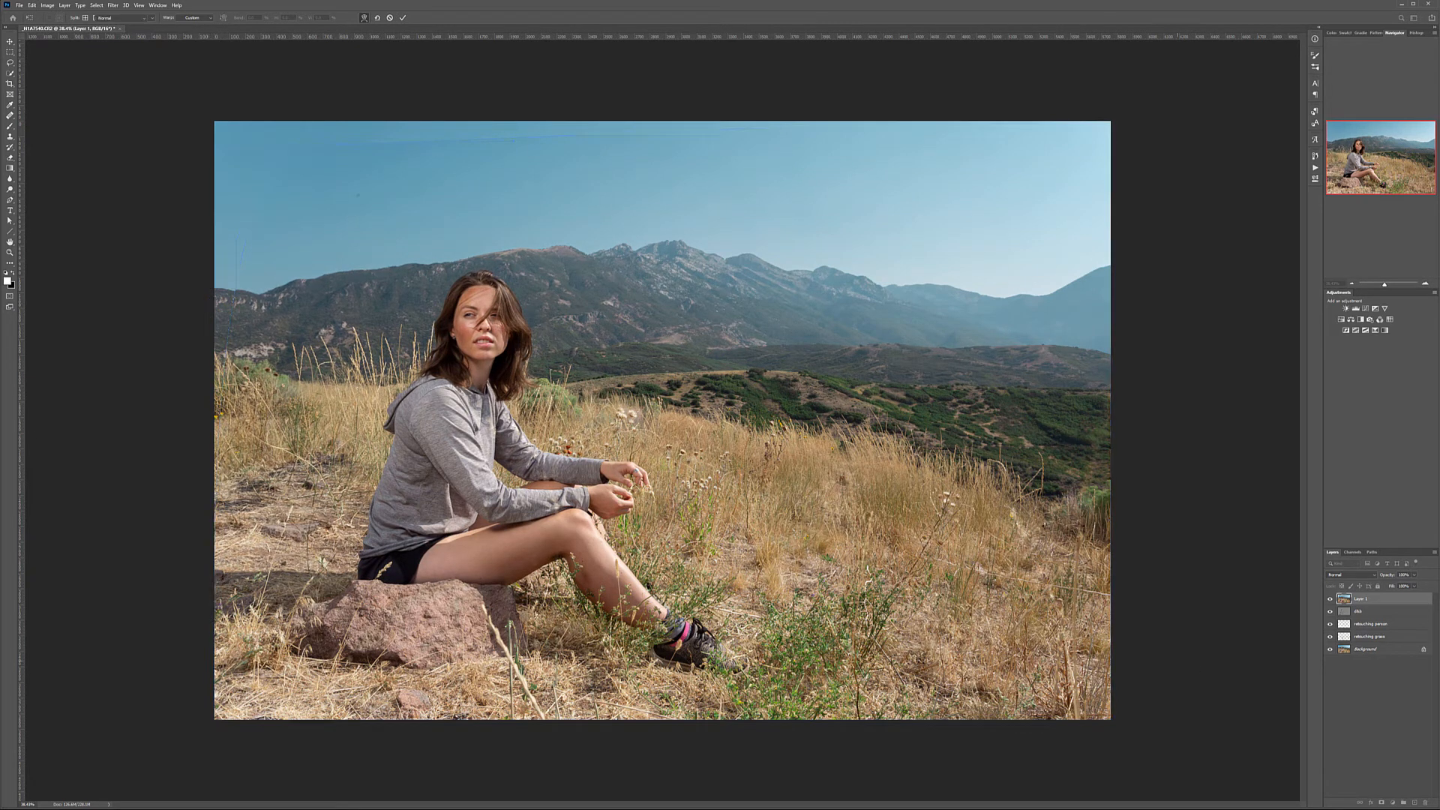
{"action": "left_click", "coordinate": [10, 52]}
{"action": "key", "text": "shift+m"}
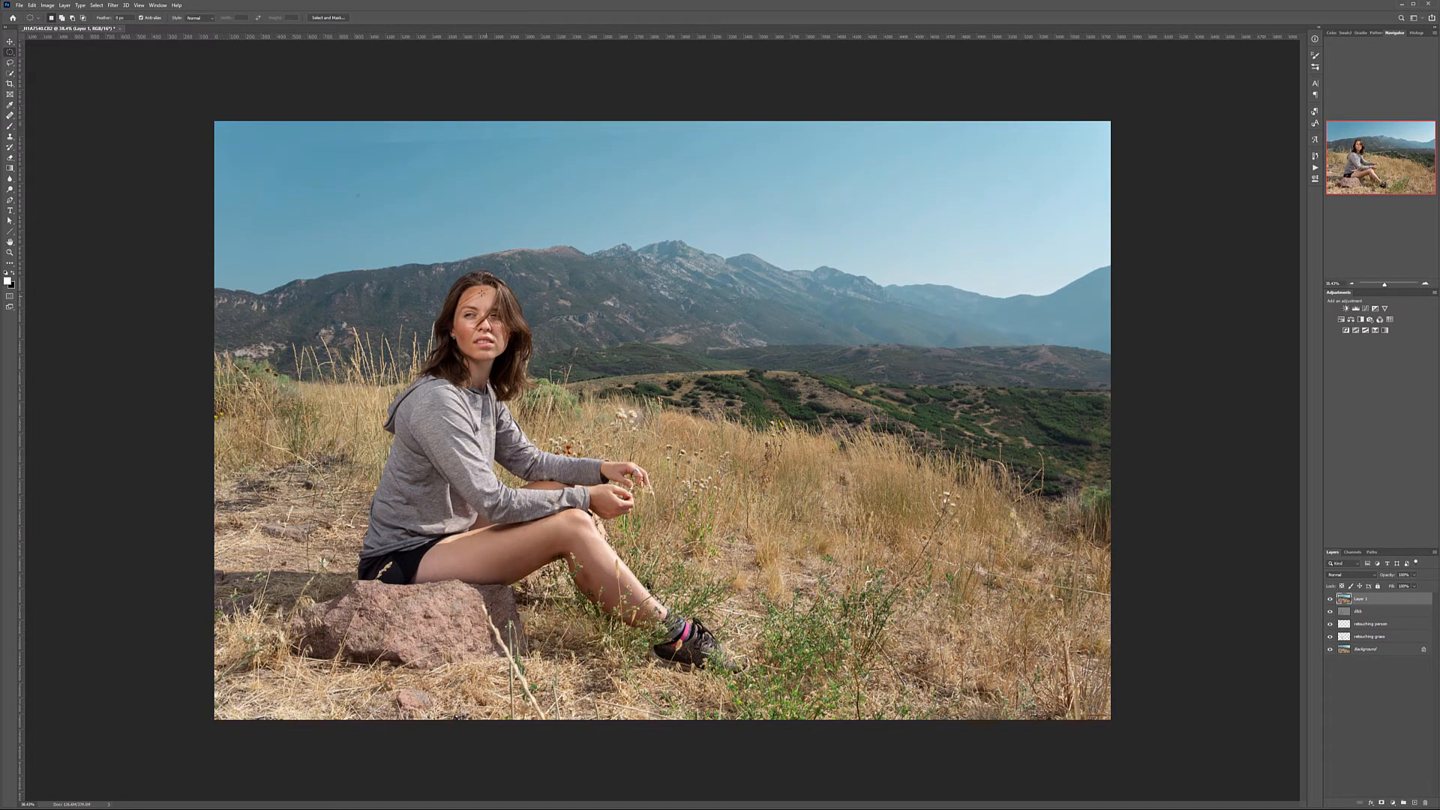
{"action": "left_click_drag", "start_coordinate": [456, 277], "coordinate": [515, 360]}
{"action": "left_click_drag", "start_coordinate": [496, 312], "coordinate": [496, 311]}
- Check the warped layer's gaps without the Background, add a layer mask to it, and rename it "shape fix"
{"action": "left_click", "coordinate": [1331, 650]}
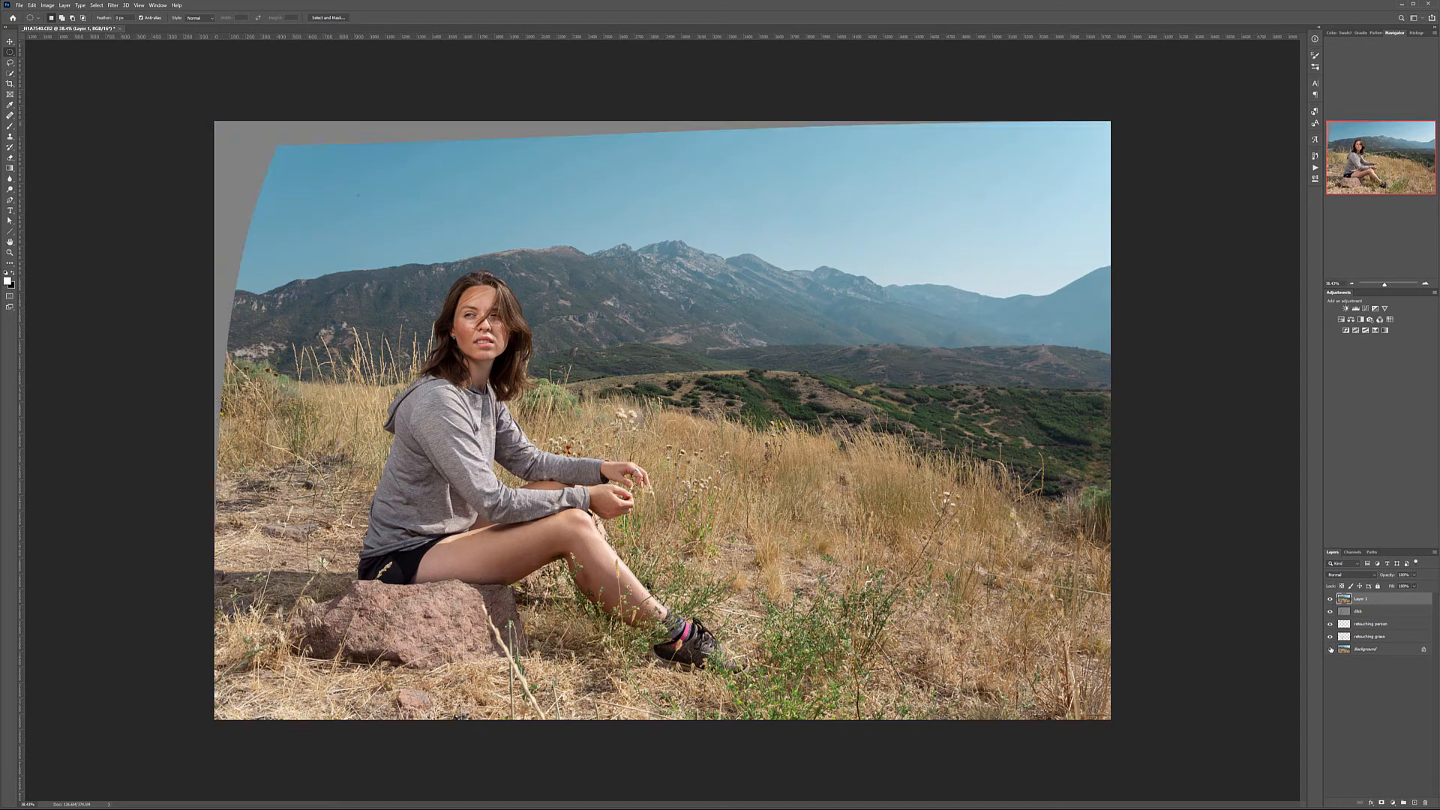
{"action": "left_click", "coordinate": [1331, 650]}
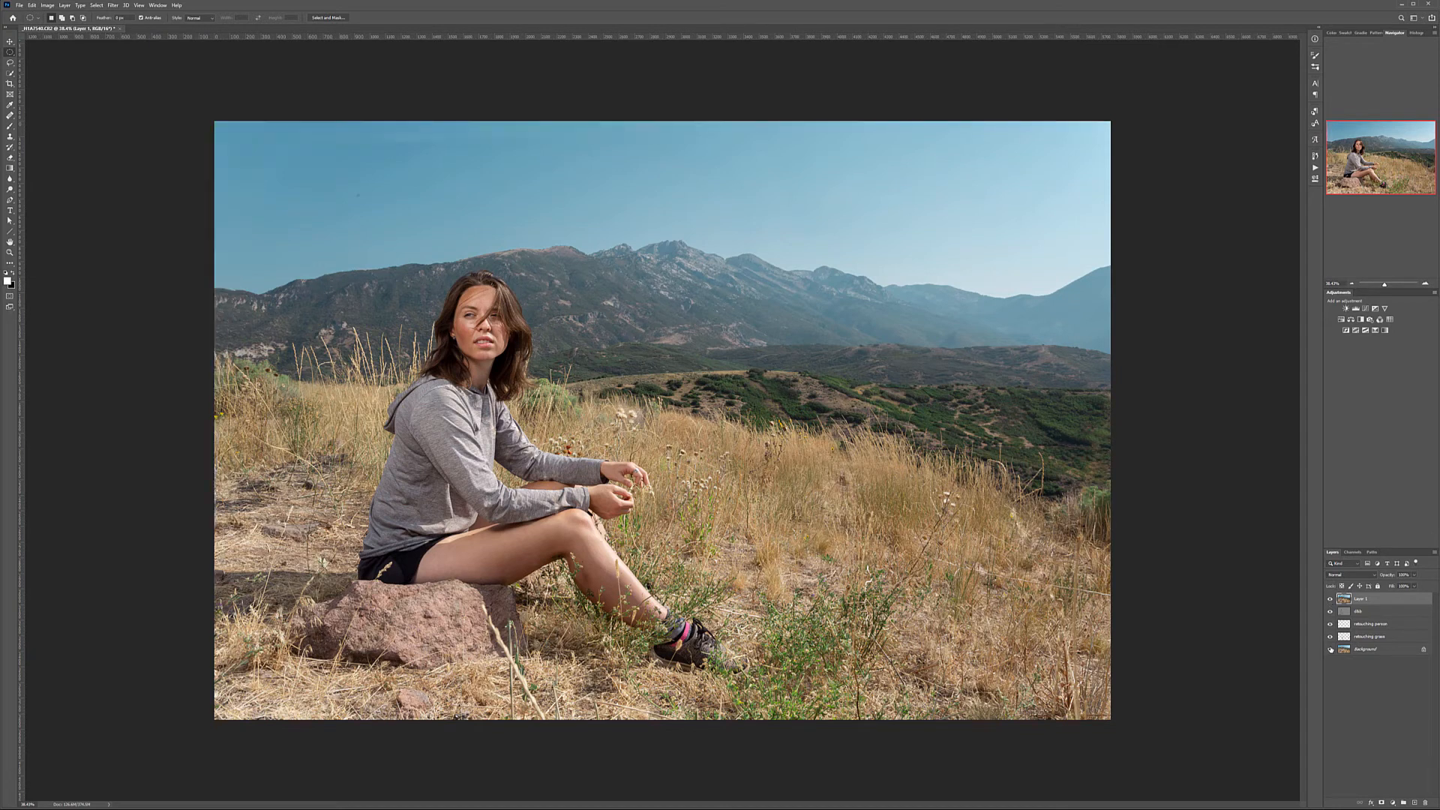
{"action": "left_click", "coordinate": [1381, 803]}
{"action": "left_click", "coordinate": [10, 127]}
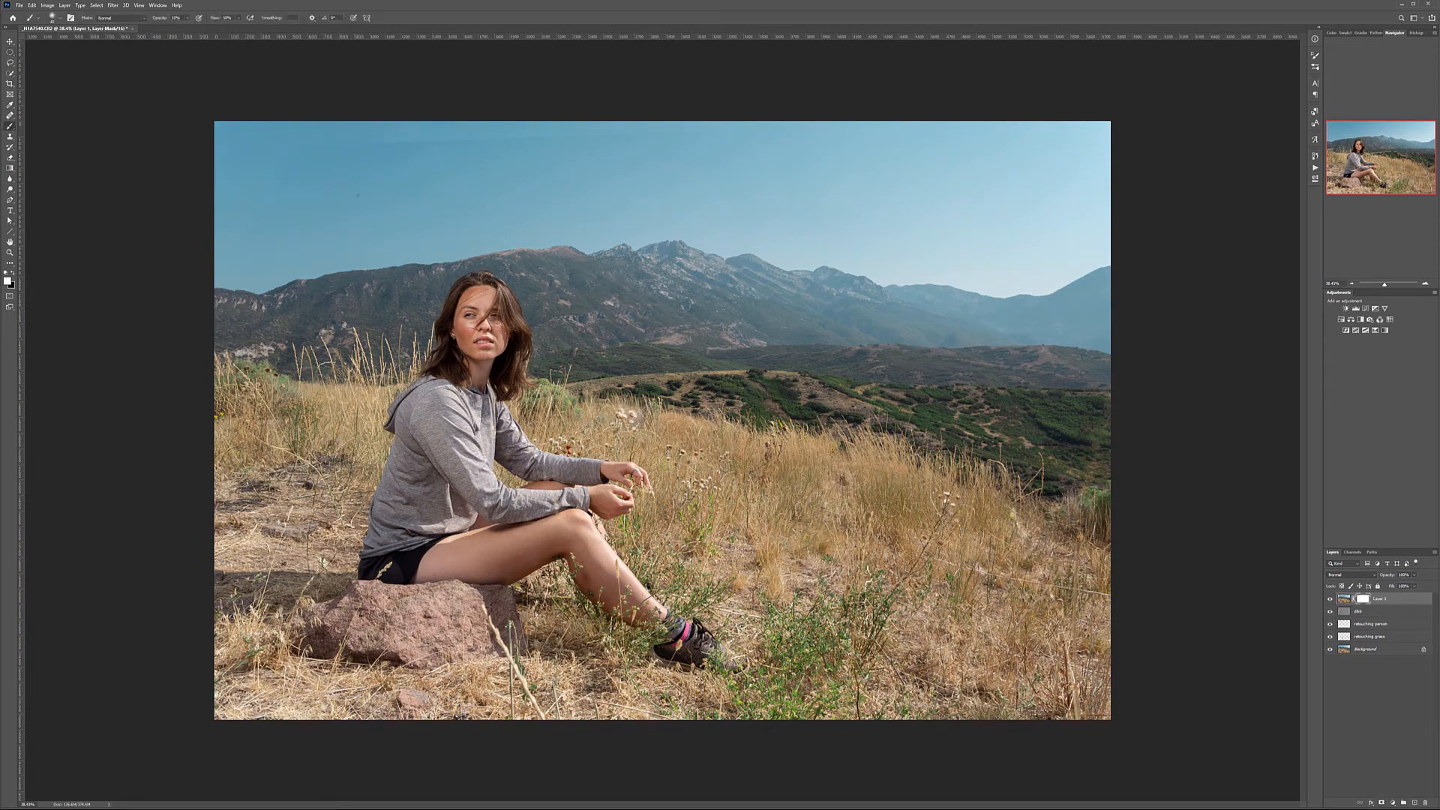
{"action": "double_click", "coordinate": [1379, 599]}
{"action": "key", "text": "BackSpace"}
{"action": "key", "text": "Return"}
{"action": "scroll", "coordinate": [292, 127], "scroll_direction": "up", "scroll_amount": 5}
{"action": "left_click_drag", "start_coordinate": [325, 197], "coordinate": [517, 365]}
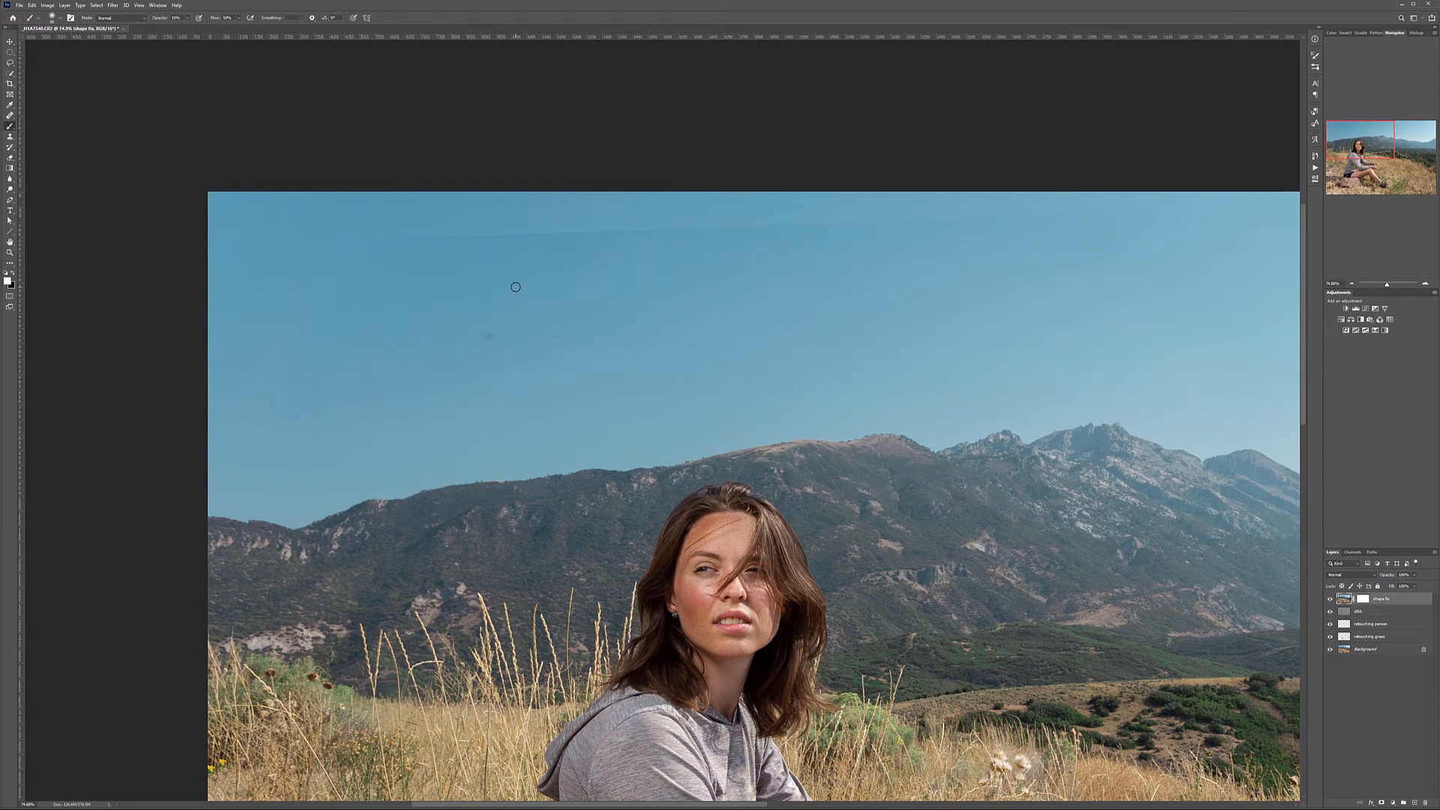
{"action": "key", "text": "x"}
{"action": "mouse_move", "coordinate": [405, 241]}
{"action": "left_mouse_down"}
{"action": "mouse_move", "coordinate": [584, 233]}
{"action": "mouse_move", "coordinate": [494, 231]}
{"action": "mouse_move", "coordinate": [559, 210]}
{"action": "left_mouse_up"}
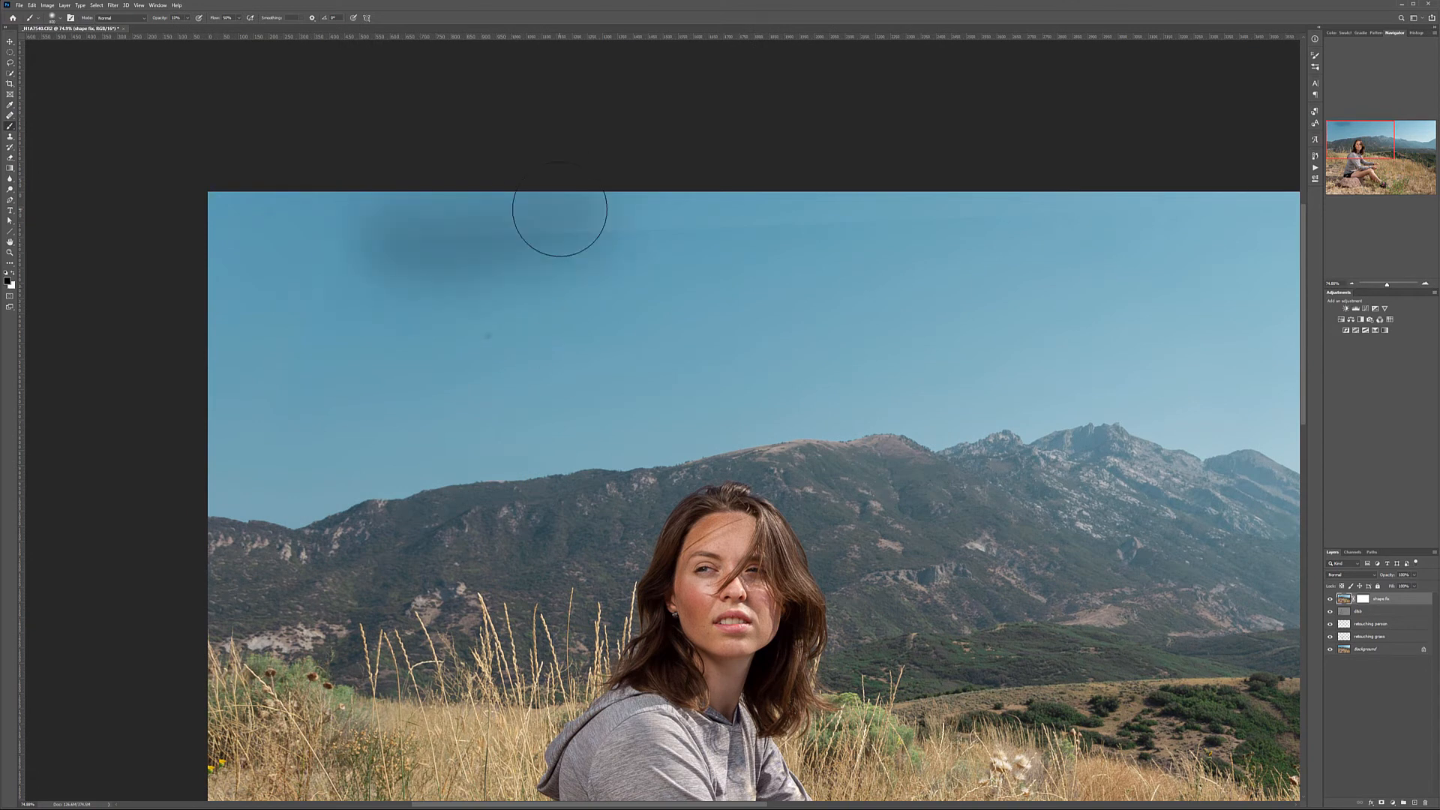
{"action": "key", "text": "ctrl+z"}
{"action": "key", "text": "ctrl+z"}
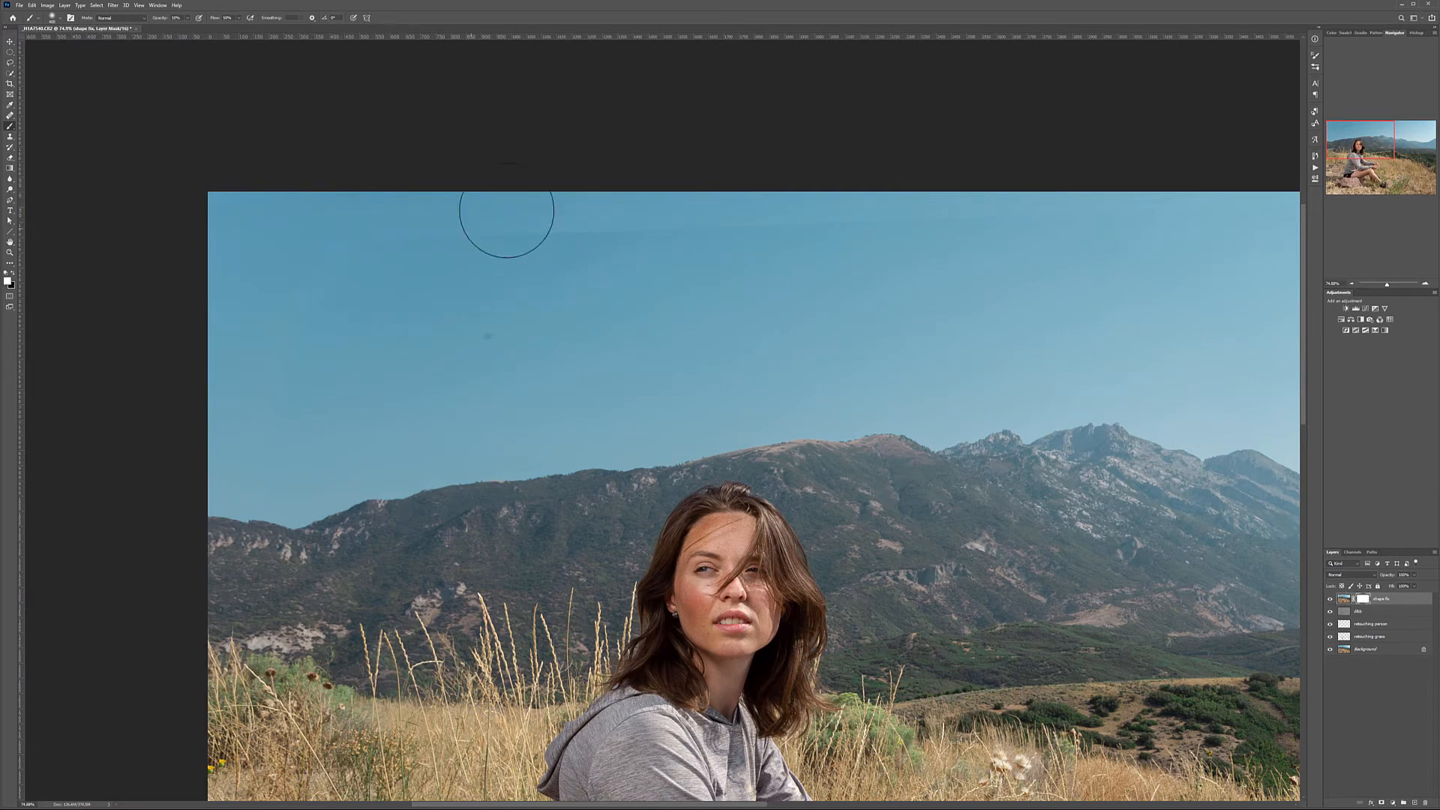
- Blend the warped layer's upper edge into the sky by painting black on the "shape fix" mask with a higher brush opacity
{"action": "key", "text": "2"}
{"action": "key", "text": "3"}
{"action": "key", "text": "x"}
{"action": "mouse_move", "coordinate": [749, 216]}
{"action": "left_mouse_down"}
{"action": "mouse_move", "coordinate": [449, 229]}
{"action": "mouse_move", "coordinate": [379, 204]}
{"action": "left_mouse_up"}
{"action": "left_click_drag", "start_coordinate": [488, 329], "coordinate": [500, 321]}
{"action": "mouse_move", "coordinate": [810, 176]}
{"action": "left_mouse_down"}
{"action": "mouse_move", "coordinate": [904, 182]}
{"action": "mouse_move", "coordinate": [781, 214]}
{"action": "mouse_move", "coordinate": [1179, 182]}
{"action": "mouse_move", "coordinate": [1083, 201]}
{"action": "mouse_move", "coordinate": [709, 192]}
{"action": "left_mouse_up"}
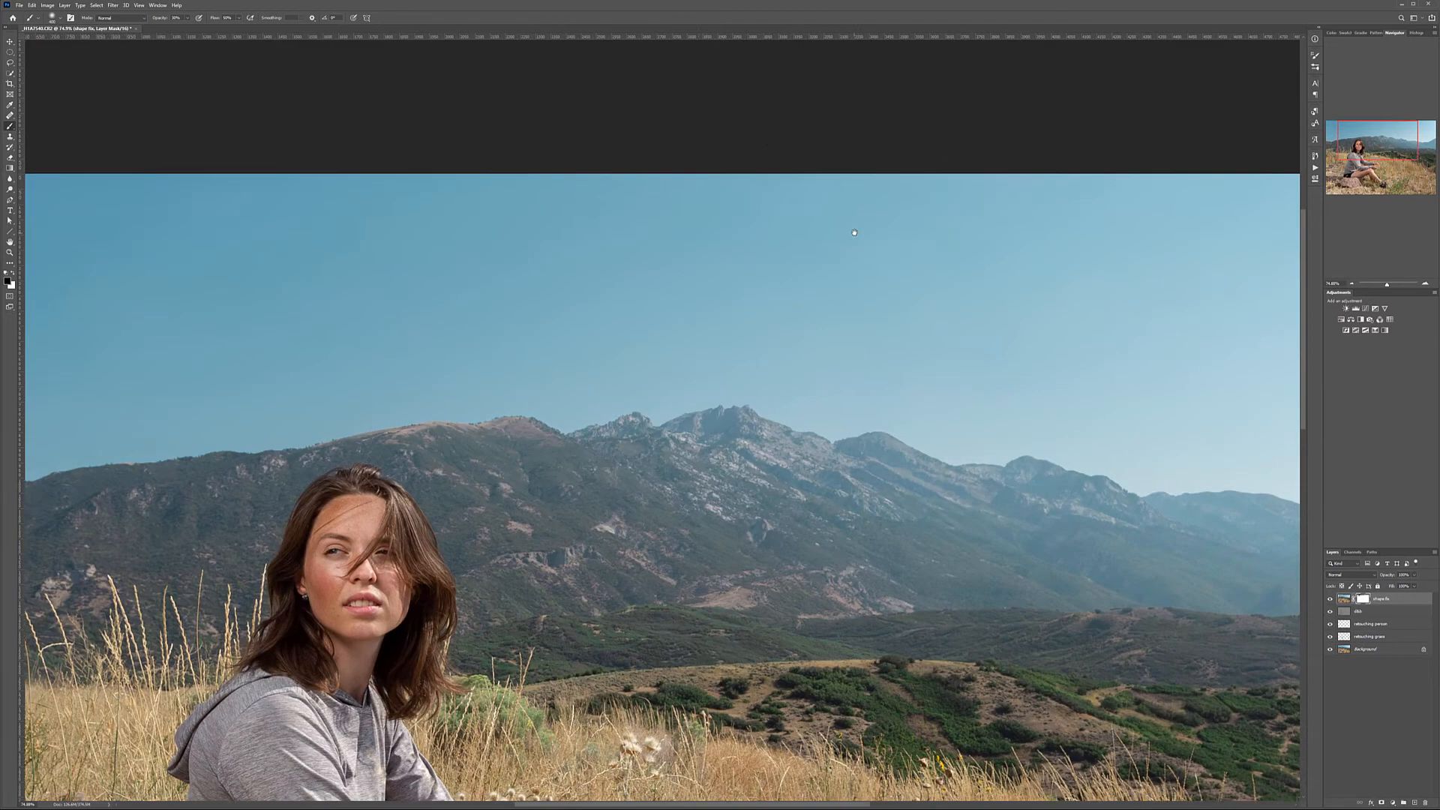
{"action": "left_click_drag", "start_coordinate": [592, 204], "coordinate": [1227, 147]}
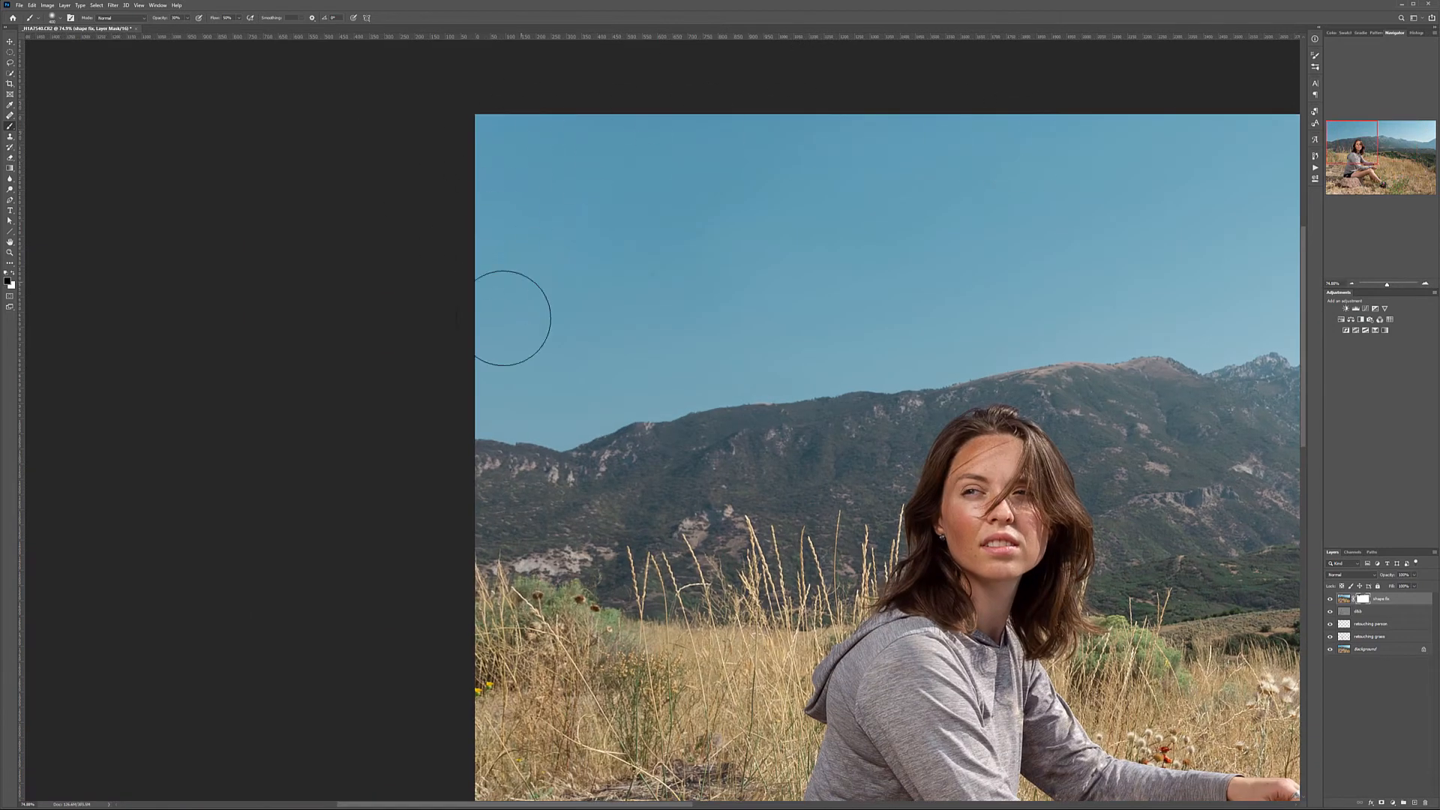
- Blend the mountain ridge near the image's left edge by painting black on the "shape fix" mask, undoing the oversized stroke and using a smaller brush
{"action": "left_click_drag", "start_coordinate": [503, 454], "coordinate": [519, 468]}
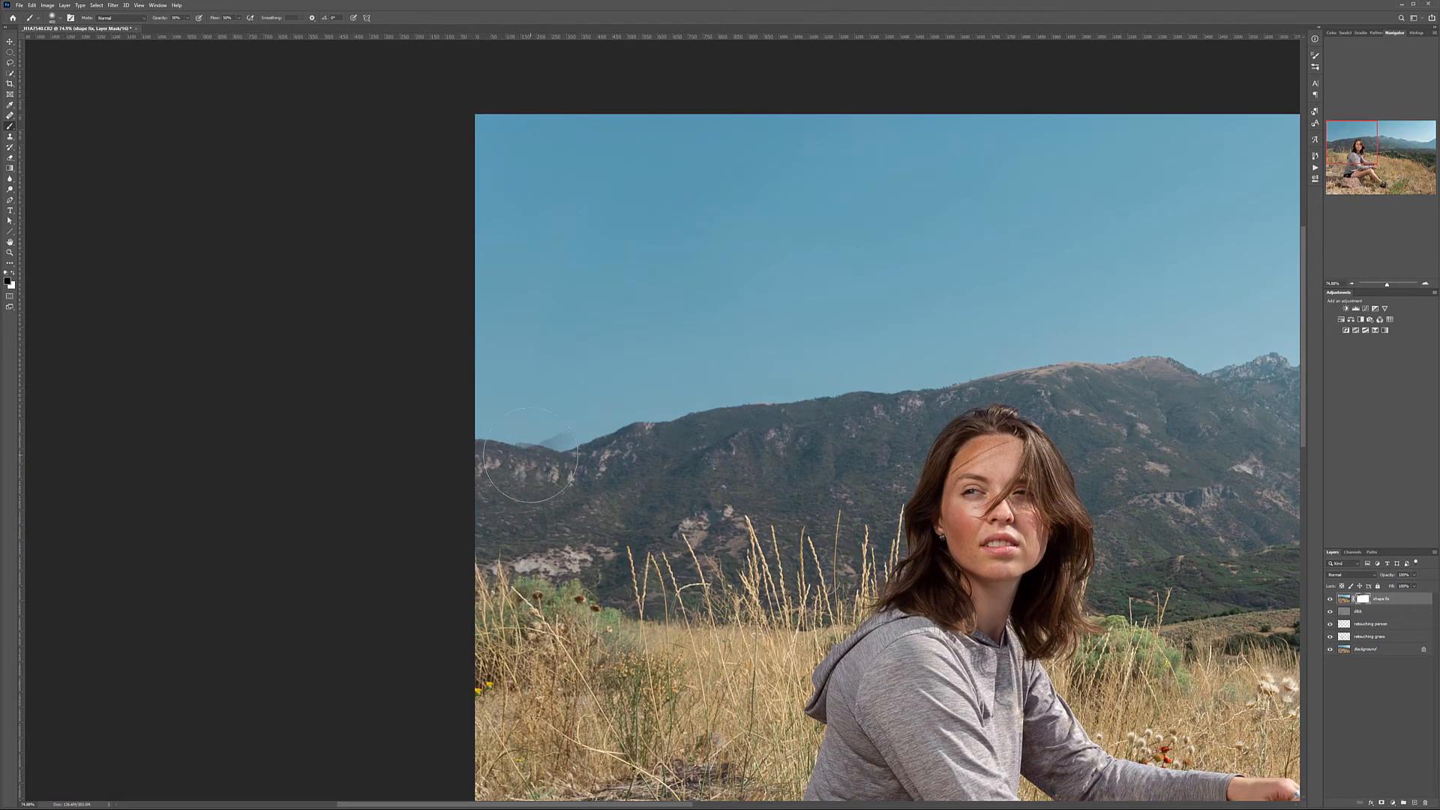
{"action": "left_click_drag", "start_coordinate": [571, 516], "coordinate": [625, 513]}
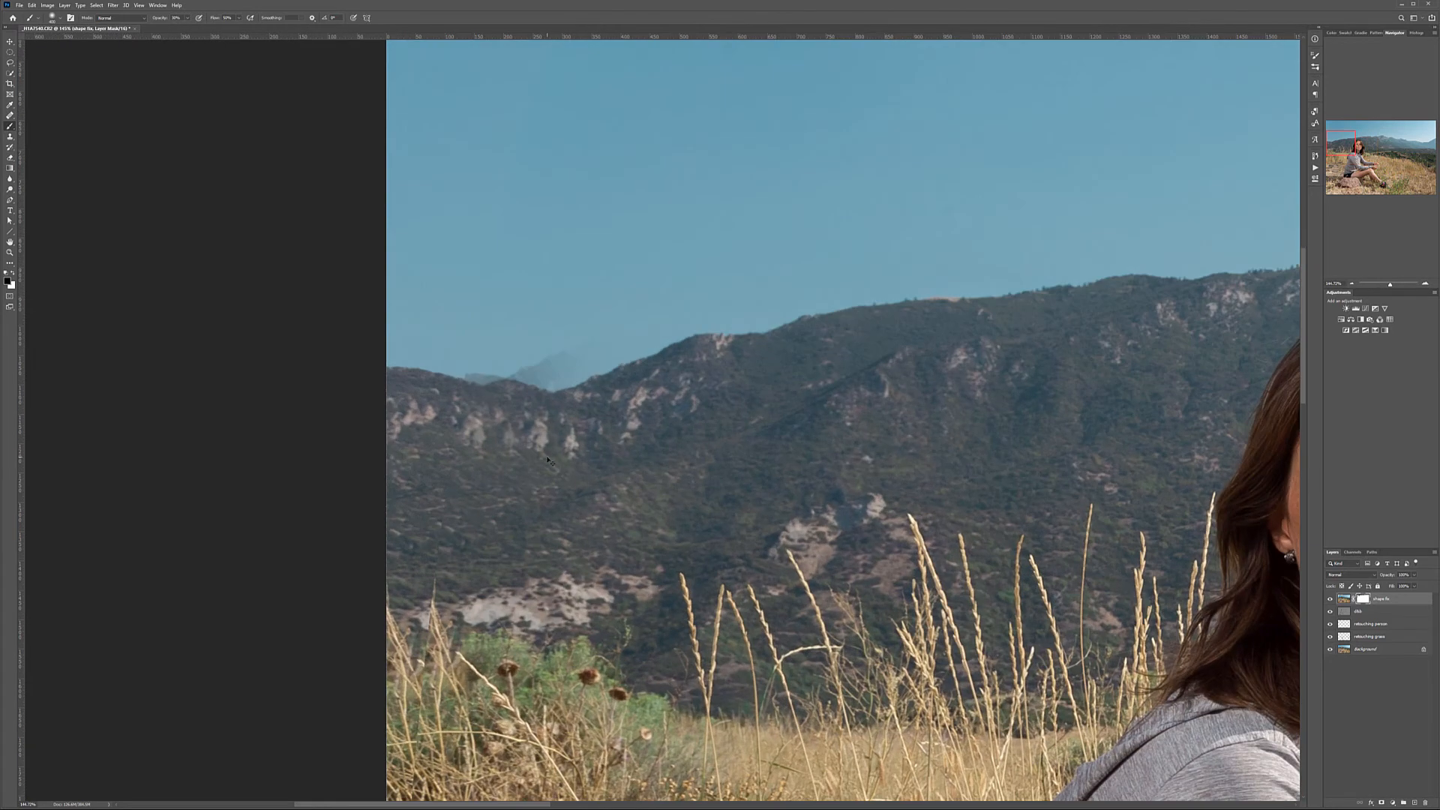
{"action": "key", "text": "ctrl+z"}
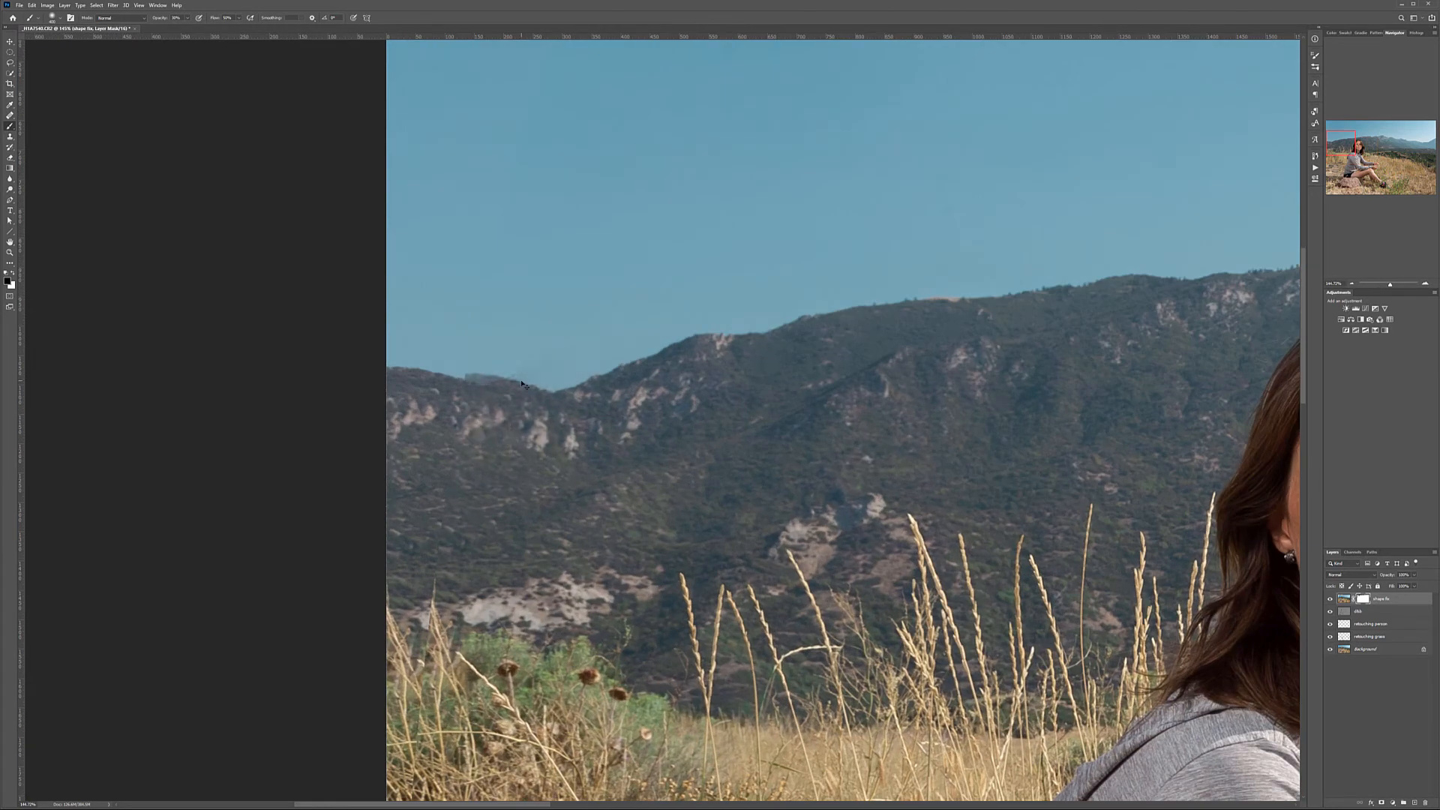
{"action": "key", "text": "bracketleft"}
{"action": "key", "text": "bracketleft"}
{"action": "key", "text": "bracketleft"}
{"action": "key", "text": "bracketleft"}
{"action": "key", "text": "bracketleft"}
{"action": "key", "text": "bracketleft"}
{"action": "left_click_drag", "start_coordinate": [472, 376], "coordinate": [462, 384]}
{"action": "scroll", "coordinate": [513, 375], "scroll_direction": "up", "scroll_amount": 5}
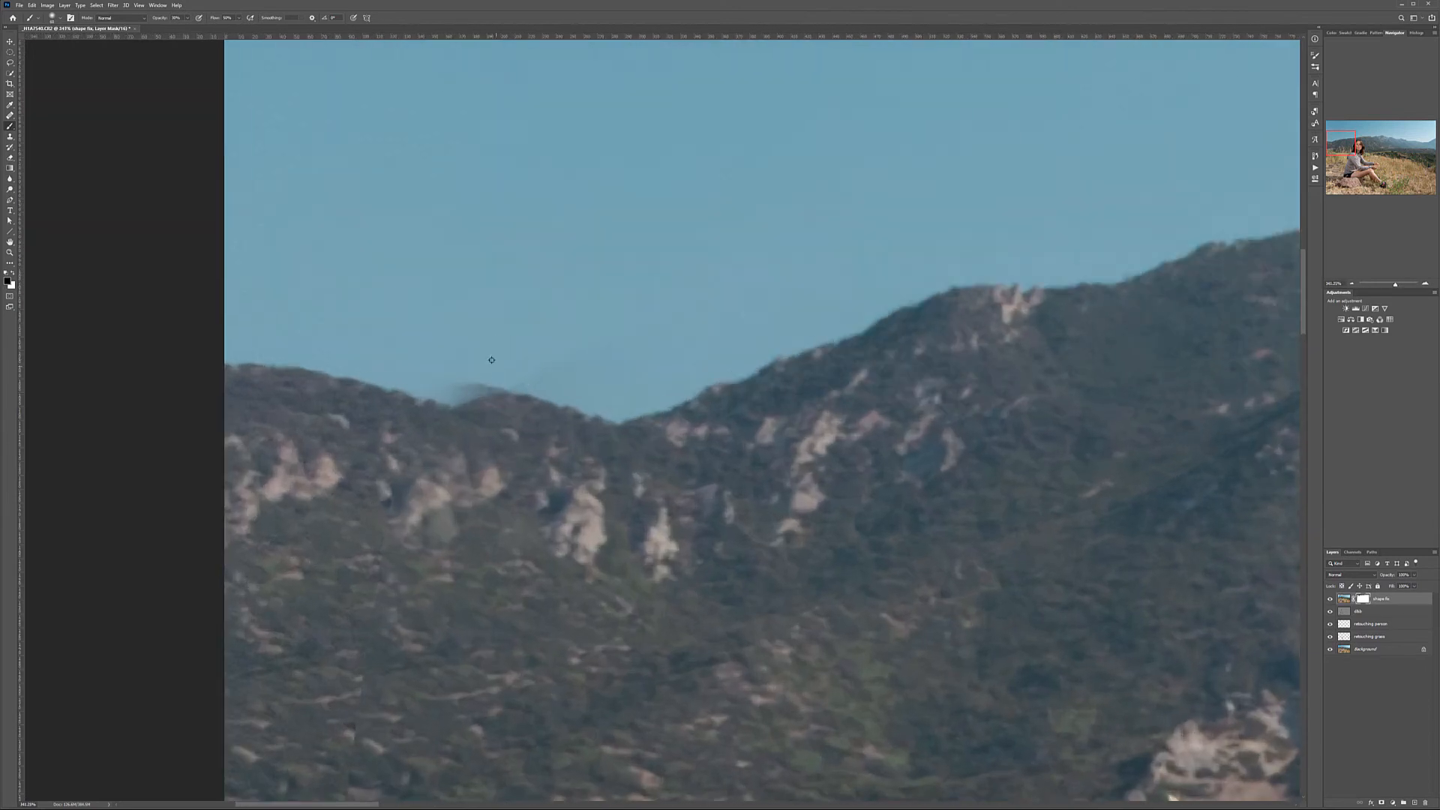
- Clean up the ghosted ridge outline against the sky on the "shape fix" mask with a small hard round brush at 60% opacity
{"action": "right_click", "coordinate": [503, 327]}
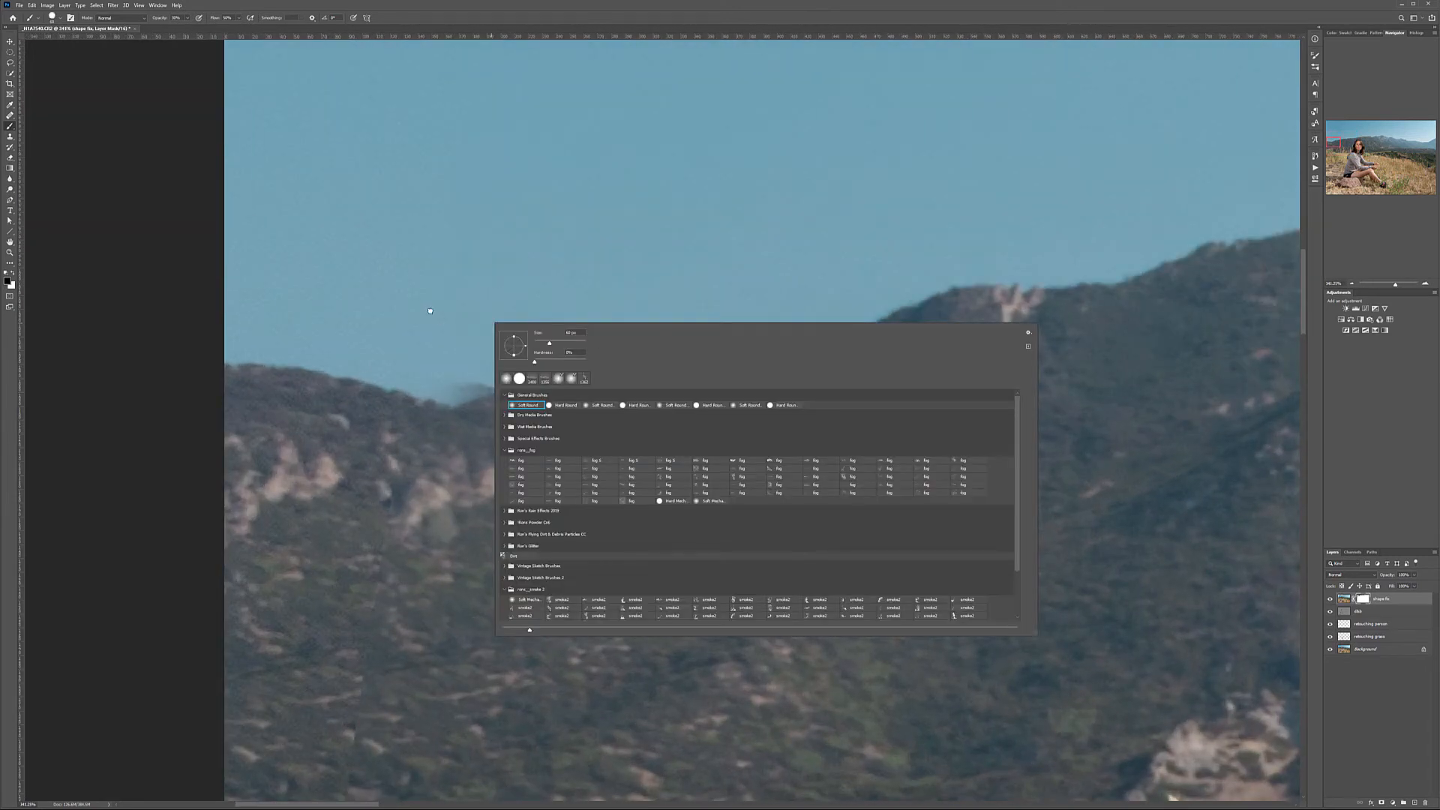
{"action": "left_click", "coordinate": [435, 314]}
{"action": "key", "text": "bracketleft"}
{"action": "key", "text": "bracketleft"}
{"action": "key", "text": "bracketleft"}
{"action": "key", "text": "bracketleft"}
{"action": "key", "text": "bracketleft"}
{"action": "key", "text": "bracketleft"}
{"action": "key", "text": "6"}
{"action": "mouse_move", "coordinate": [573, 376]}
{"action": "left_mouse_down"}
{"action": "mouse_move", "coordinate": [451, 386]}
{"action": "mouse_move", "coordinate": [508, 343]}
{"action": "mouse_move", "coordinate": [514, 357]}
{"action": "mouse_move", "coordinate": [498, 360]}
{"action": "mouse_move", "coordinate": [553, 374]}
{"action": "left_mouse_up"}
{"action": "key", "text": "ctrl+z"}
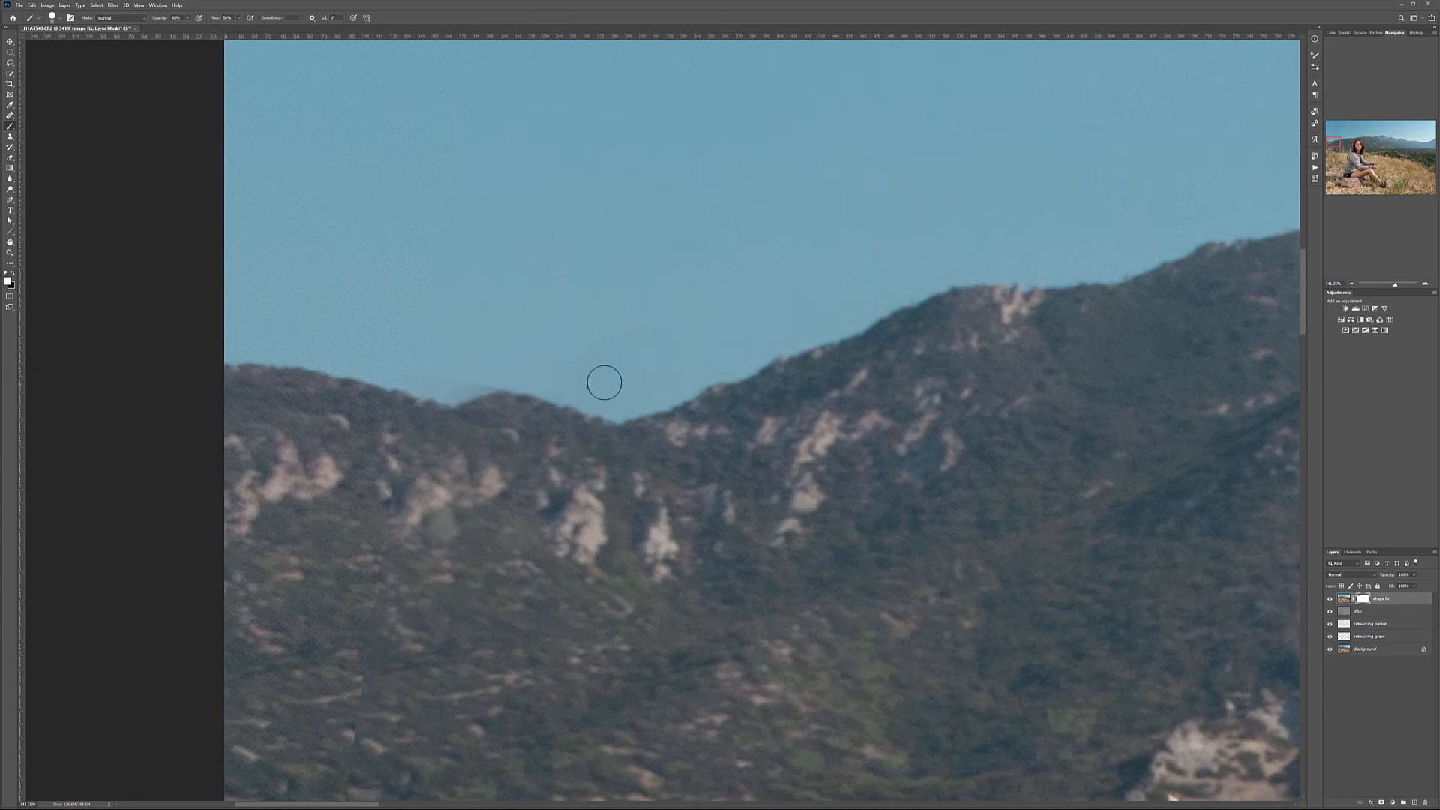
{"action": "key", "text": "x"}
{"action": "left_click_drag", "start_coordinate": [480, 379], "coordinate": [446, 383]}
- Blend the seam down the dark mountainside on the "shape fix" mask with a slightly larger Soft Round brush at lower opacity
{"action": "left_click_drag", "start_coordinate": [546, 596], "coordinate": [721, 217]}
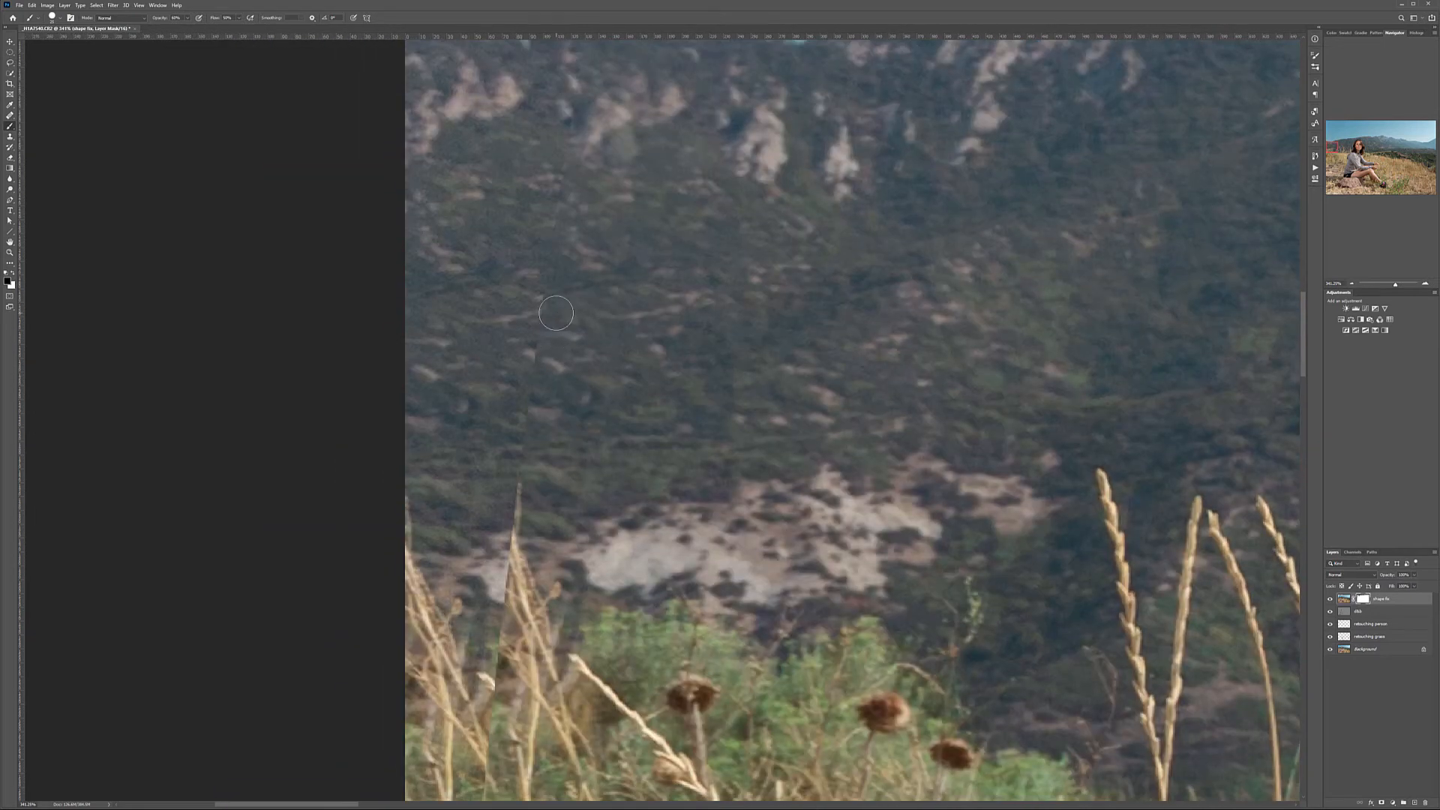
{"action": "right_click", "coordinate": [559, 321]}
{"action": "left_click", "coordinate": [584, 396]}
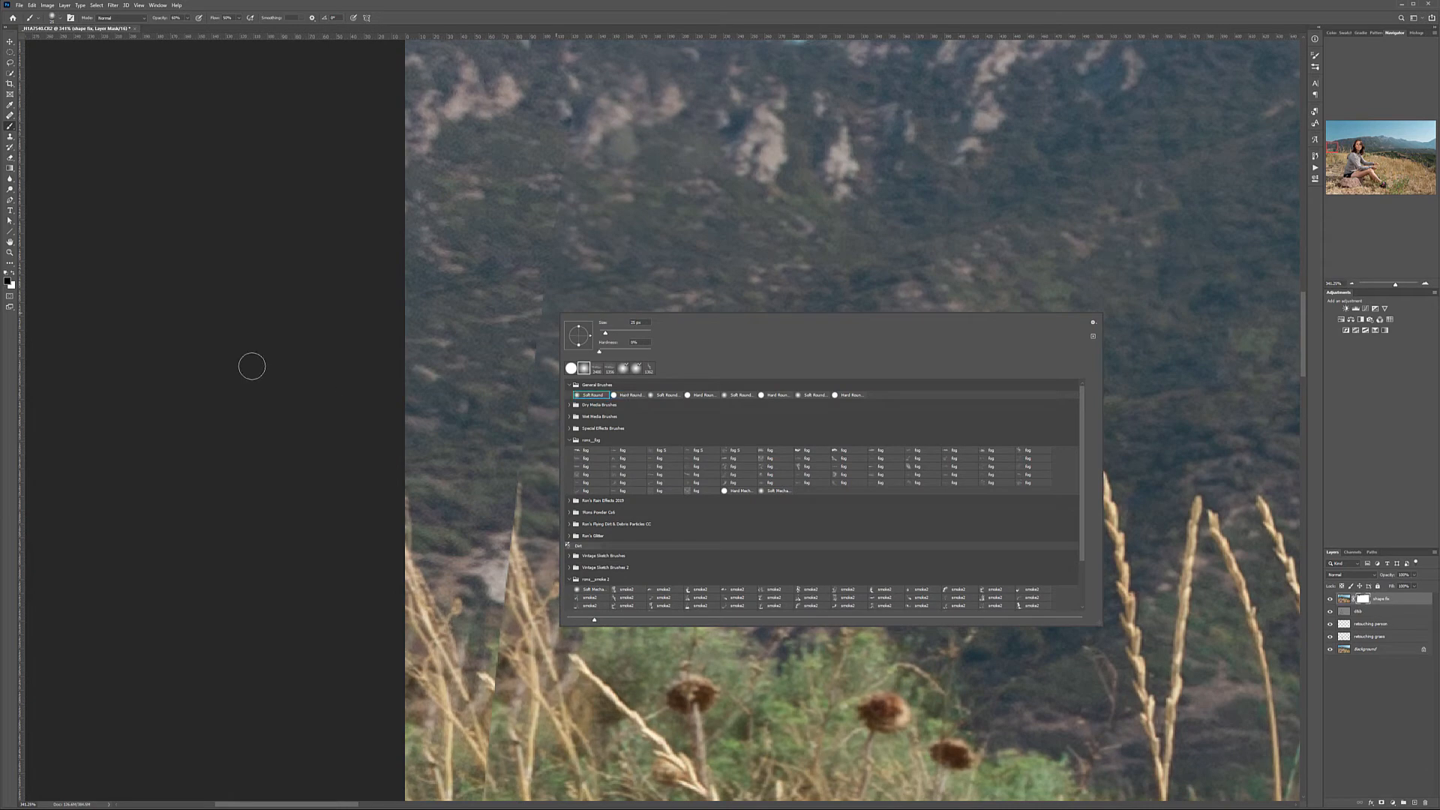
{"action": "key", "text": "Return"}
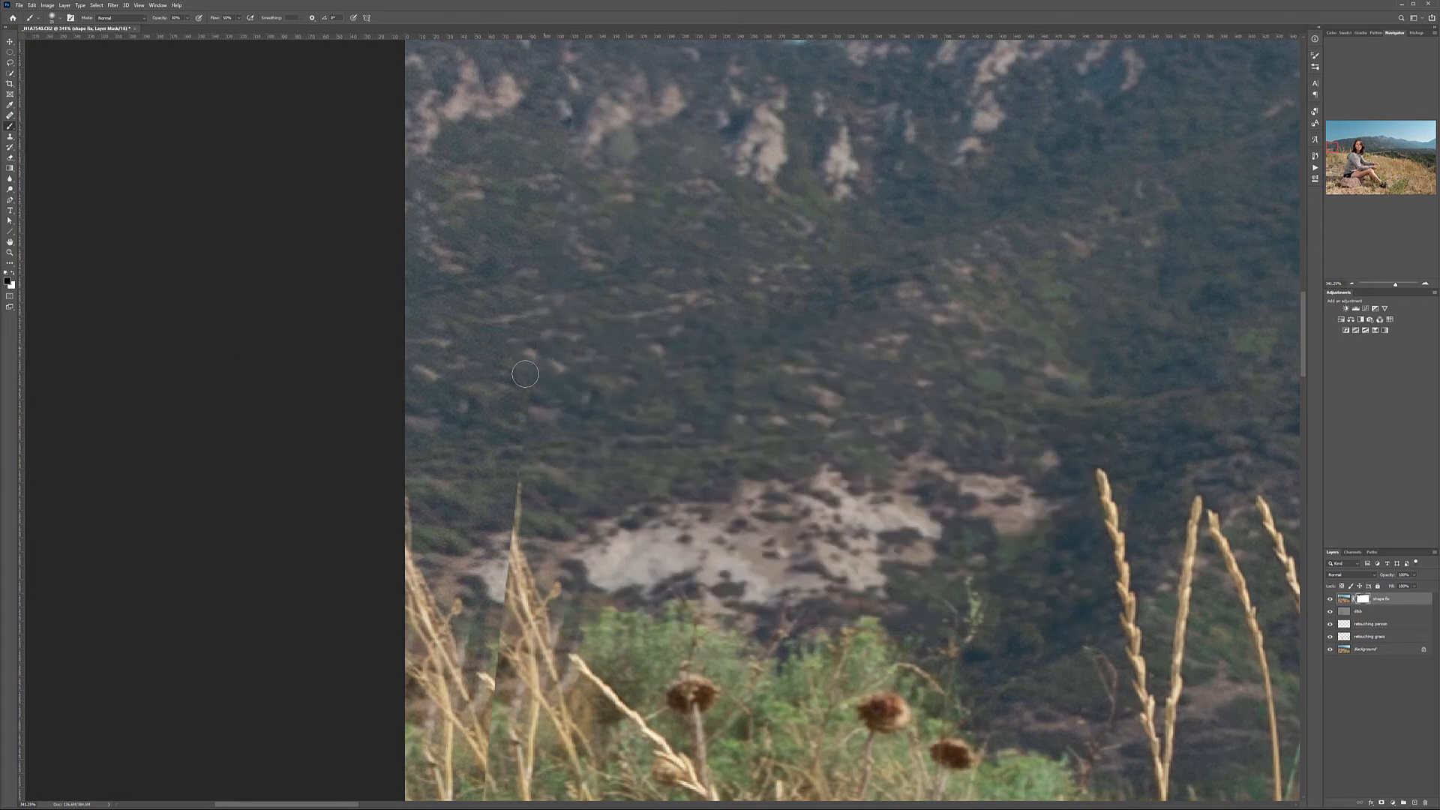
{"action": "left_click_drag", "start_coordinate": [572, 291], "coordinate": [581, 354]}
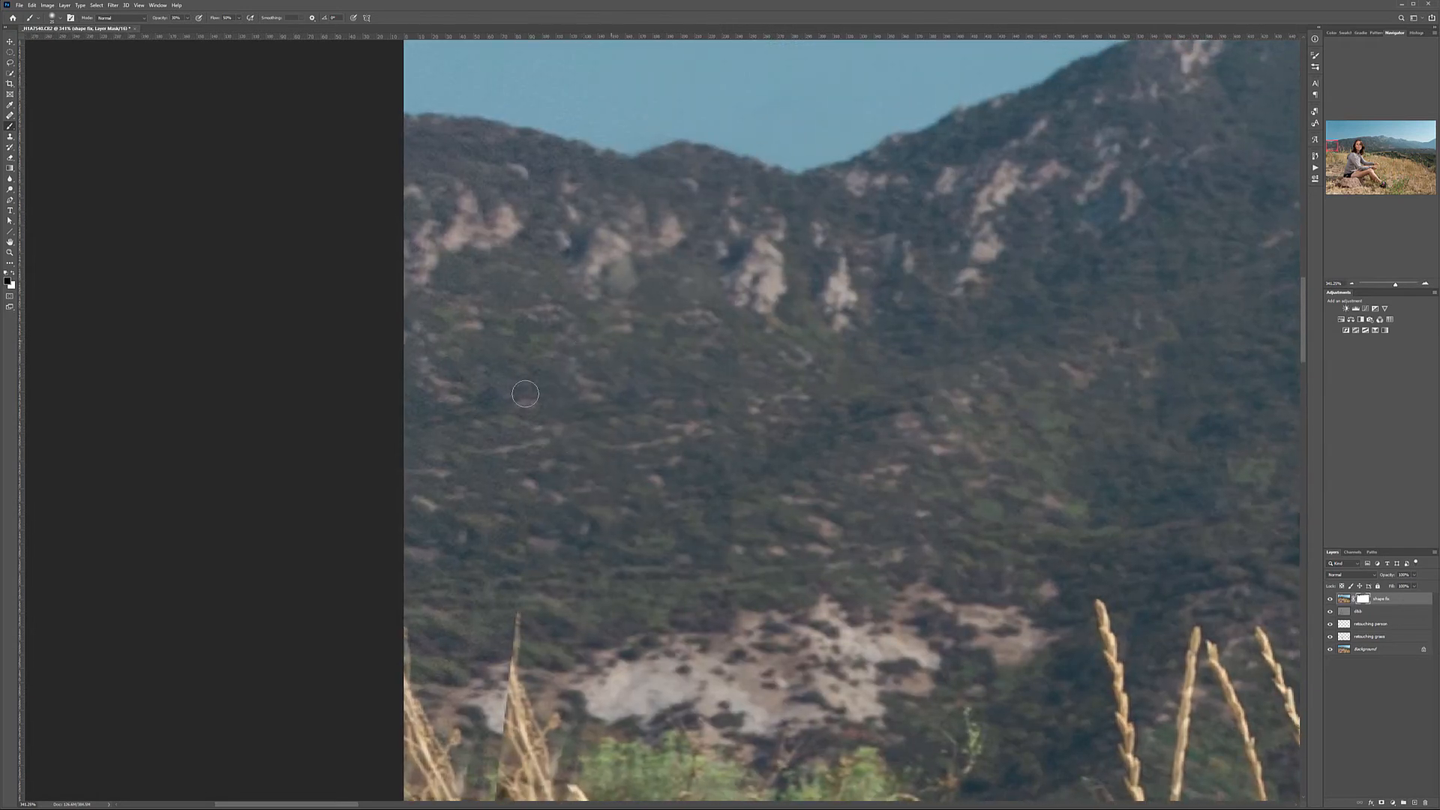
{"action": "key", "text": "bracketright"}
{"action": "mouse_move", "coordinate": [535, 542]}
{"action": "left_mouse_down"}
{"action": "mouse_move", "coordinate": [511, 577]}
{"action": "mouse_move", "coordinate": [525, 616]}
{"action": "mouse_move", "coordinate": [484, 676]}
{"action": "mouse_move", "coordinate": [577, 629]}
{"action": "mouse_move", "coordinate": [522, 664]}
{"action": "left_mouse_up"}
- Mask the seam through the pale rock patch and green bush in black, hiding the duplicated yellow flower among the dry stems
{"action": "left_click_drag", "start_coordinate": [680, 571], "coordinate": [703, 302]}
{"action": "mouse_move", "coordinate": [538, 412]}
{"action": "left_mouse_down"}
{"action": "mouse_move", "coordinate": [573, 473]}
{"action": "mouse_move", "coordinate": [544, 533]}
{"action": "mouse_move", "coordinate": [518, 518]}
{"action": "mouse_move", "coordinate": [504, 565]}
{"action": "mouse_move", "coordinate": [573, 604]}
{"action": "left_mouse_up"}
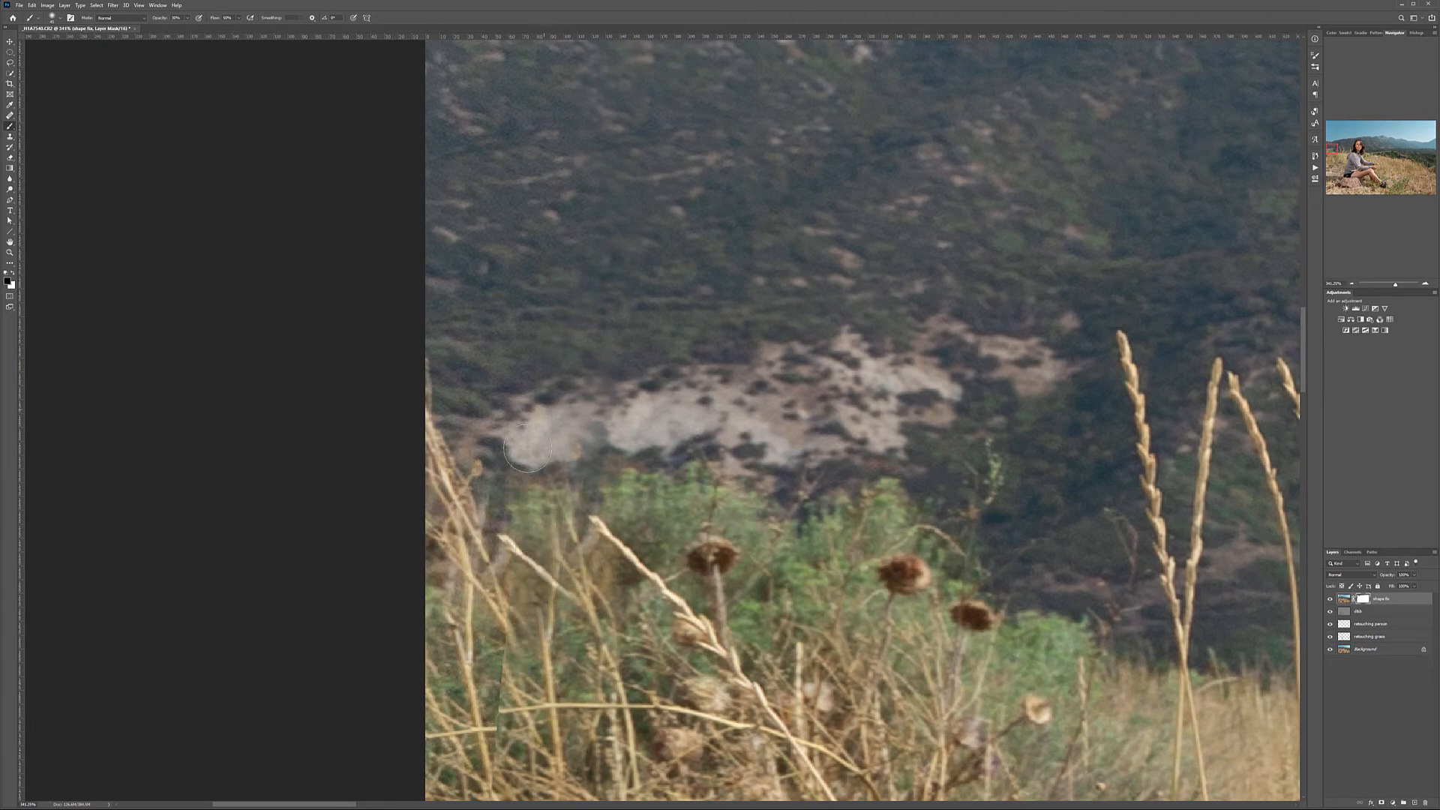
{"action": "left_click_drag", "start_coordinate": [537, 602], "coordinate": [535, 595]}
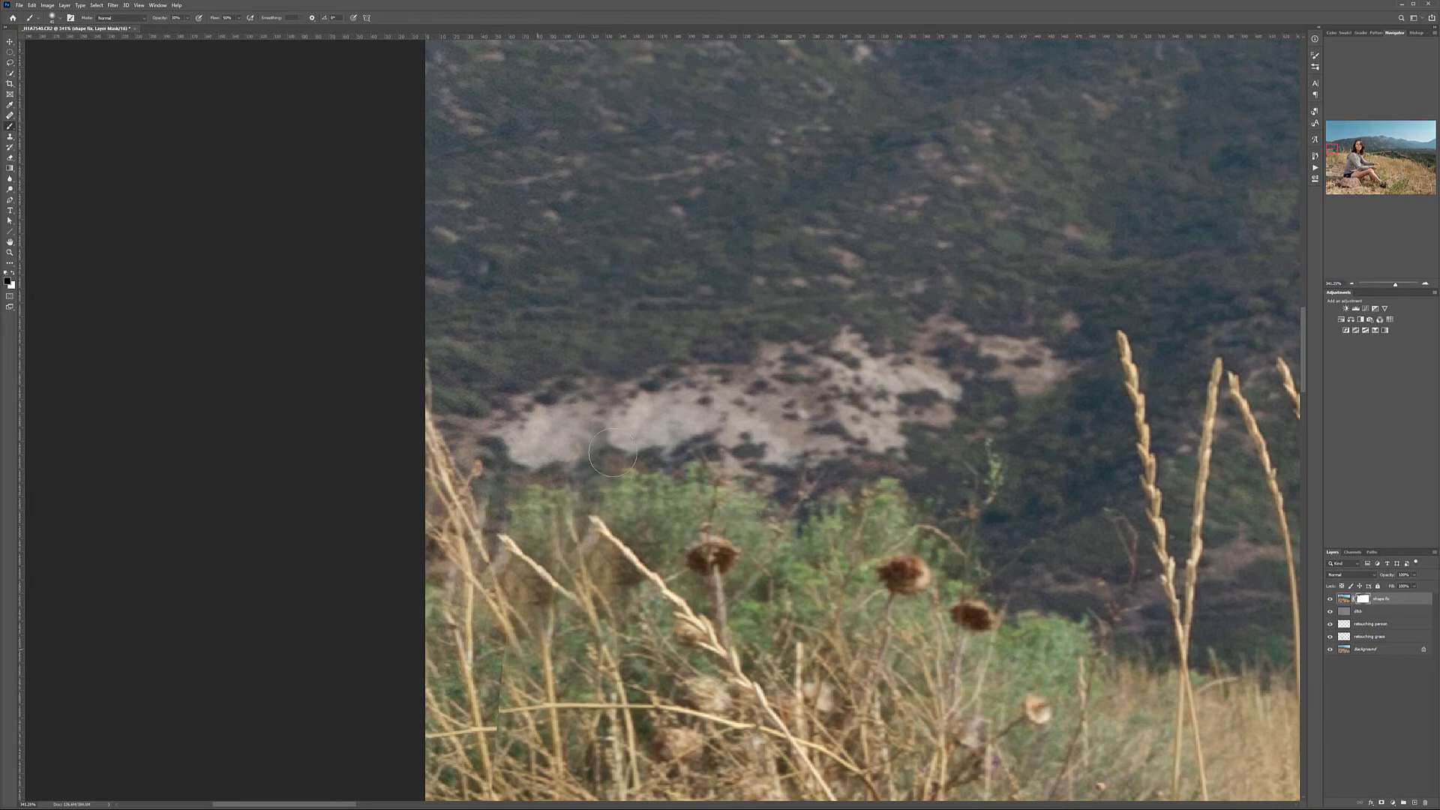
{"action": "scroll", "coordinate": [471, 358], "scroll_direction": "down", "scroll_amount": 5}
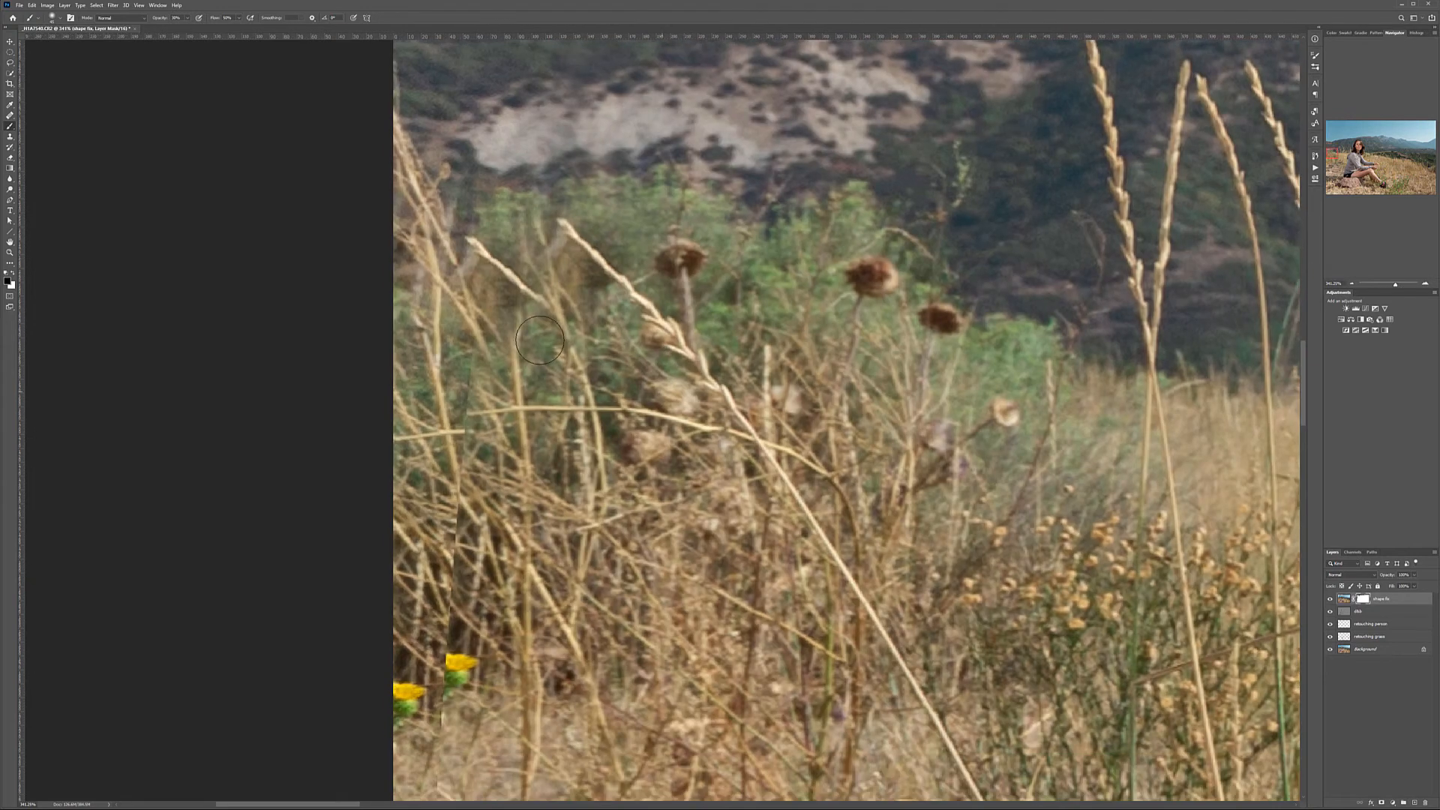
{"action": "mouse_move", "coordinate": [470, 359]}
{"action": "left_mouse_down"}
{"action": "mouse_move", "coordinate": [432, 446]}
{"action": "mouse_move", "coordinate": [491, 395]}
{"action": "mouse_move", "coordinate": [486, 413]}
{"action": "mouse_move", "coordinate": [443, 458]}
{"action": "mouse_move", "coordinate": [500, 377]}
{"action": "mouse_move", "coordinate": [442, 452]}
{"action": "mouse_move", "coordinate": [598, 375]}
{"action": "mouse_move", "coordinate": [495, 432]}
{"action": "mouse_move", "coordinate": [604, 395]}
{"action": "mouse_move", "coordinate": [590, 425]}
{"action": "mouse_move", "coordinate": [449, 516]}
{"action": "mouse_move", "coordinate": [474, 505]}
{"action": "mouse_move", "coordinate": [418, 605]}
{"action": "mouse_move", "coordinate": [429, 632]}
{"action": "mouse_move", "coordinate": [462, 644]}
{"action": "mouse_move", "coordinate": [414, 693]}
{"action": "mouse_move", "coordinate": [479, 625]}
{"action": "mouse_move", "coordinate": [463, 654]}
{"action": "mouse_move", "coordinate": [466, 520]}
{"action": "left_mouse_up"}
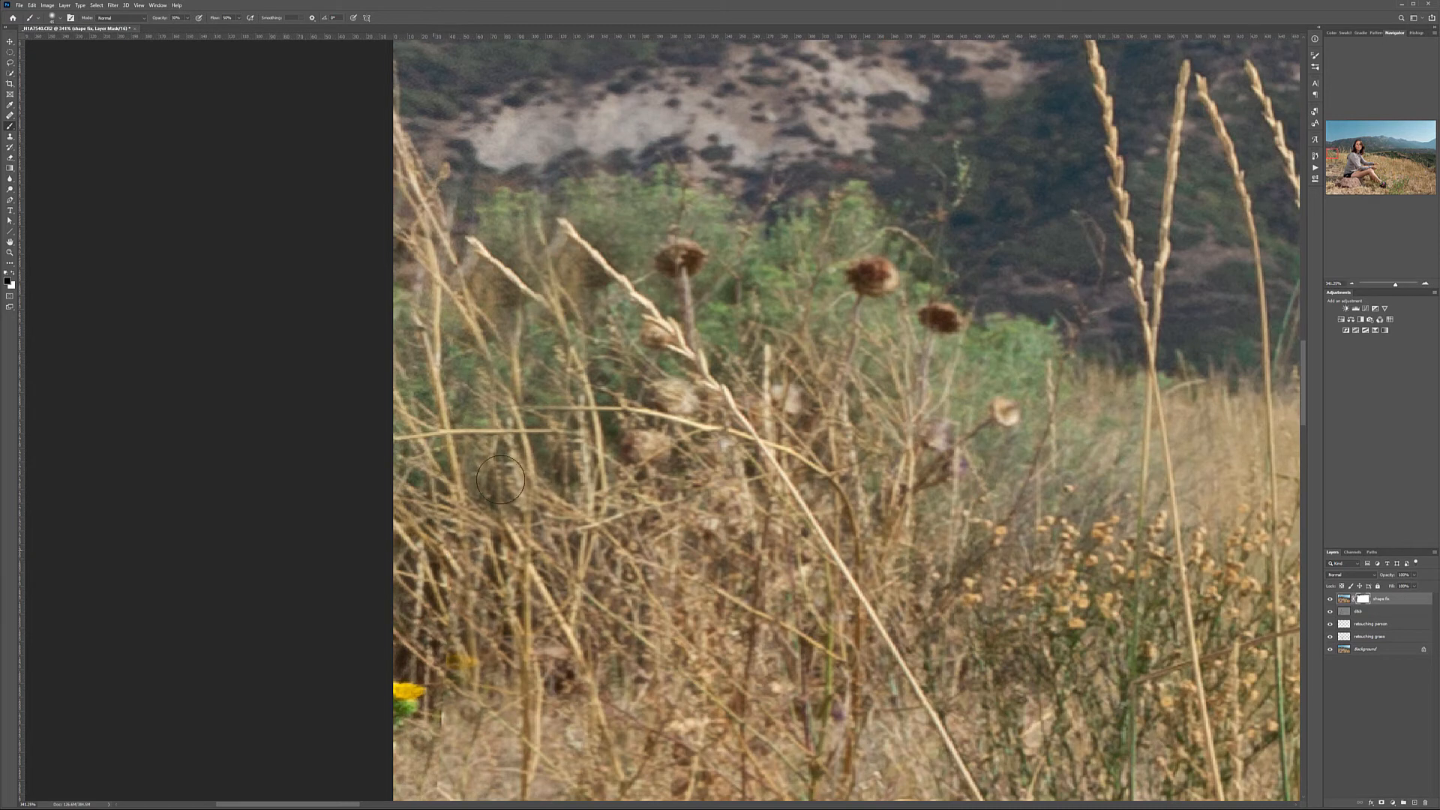
- Continue masking the left-edge seam in black through the tall dry grass below the yellow flower
{"action": "scroll", "coordinate": [493, 519], "scroll_direction": "down", "scroll_amount": 5}
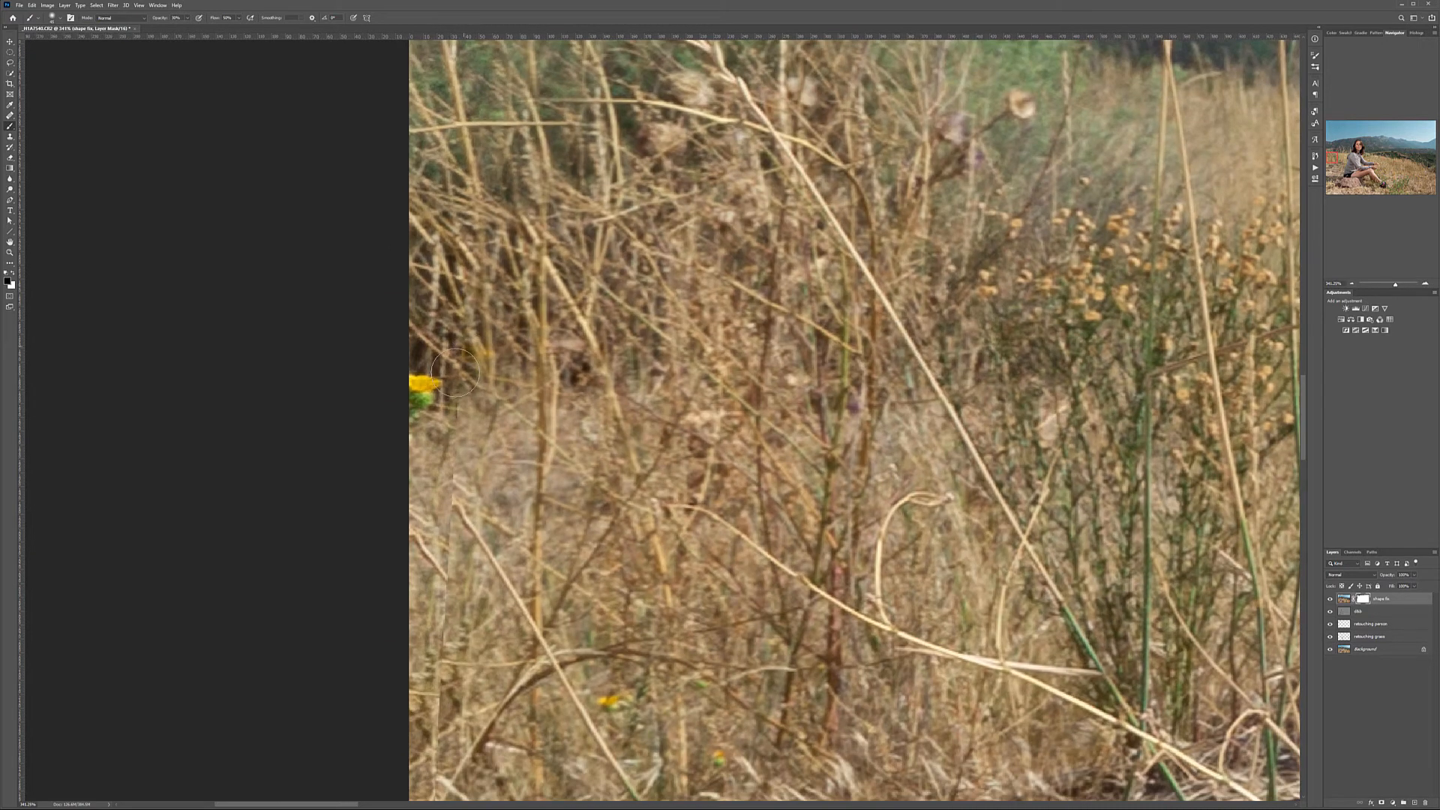
{"action": "left_click_drag", "start_coordinate": [411, 538], "coordinate": [416, 566]}
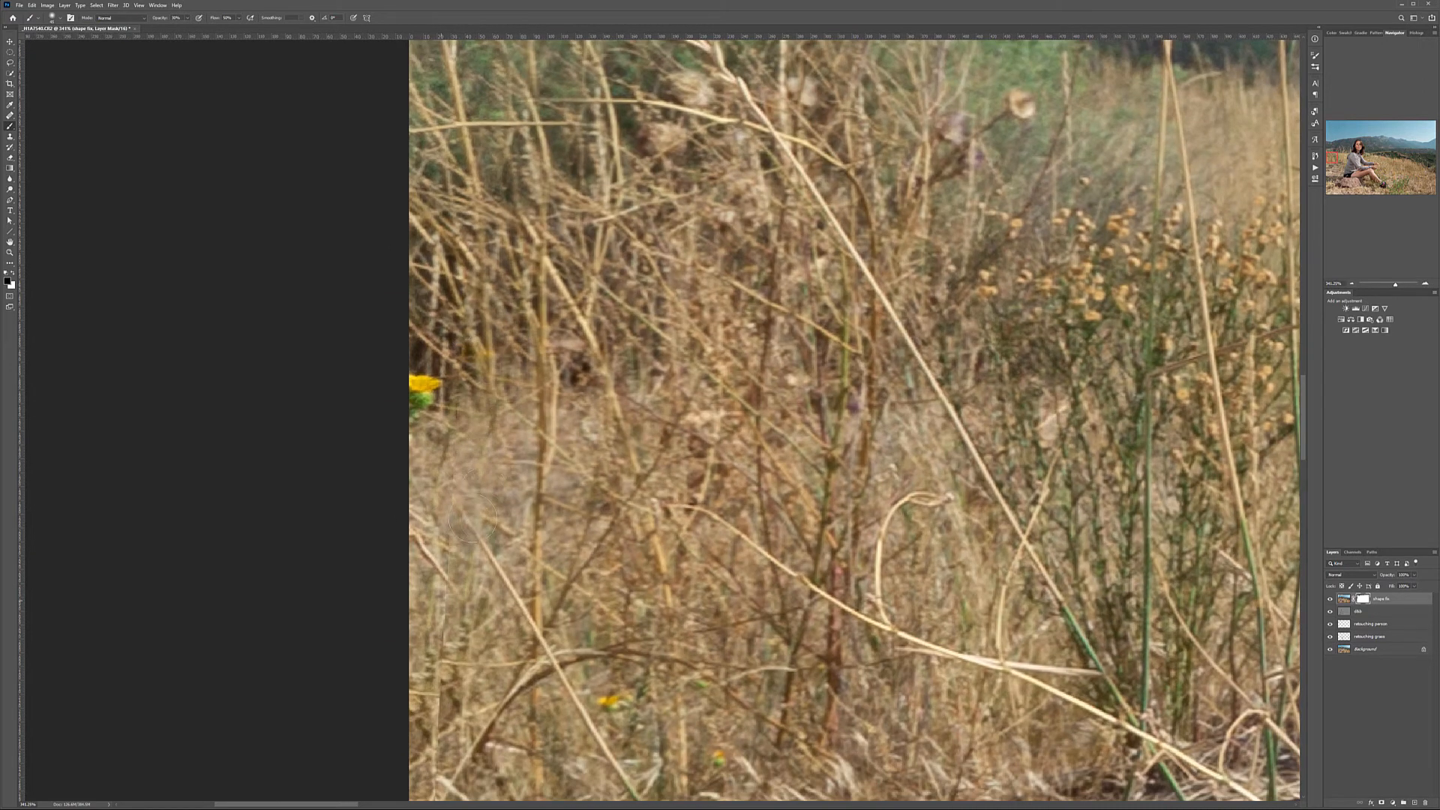
{"action": "scroll", "coordinate": [450, 676], "scroll_direction": "down", "scroll_amount": 5}
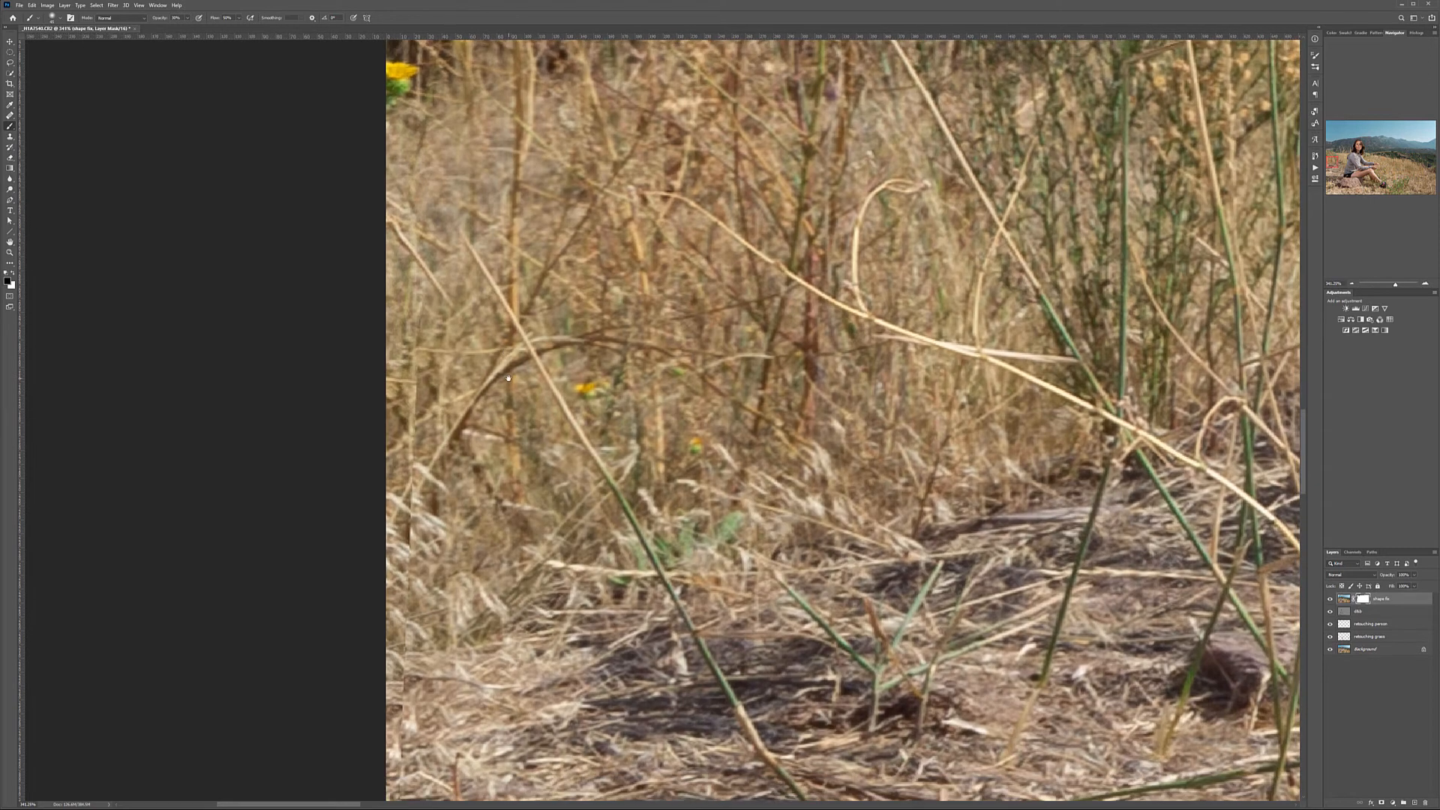
{"action": "mouse_move", "coordinate": [483, 227]}
{"action": "left_mouse_down"}
{"action": "mouse_move", "coordinate": [499, 337]}
{"action": "mouse_move", "coordinate": [515, 327]}
{"action": "left_mouse_up"}
{"action": "mouse_move", "coordinate": [495, 393]}
{"action": "left_mouse_down"}
{"action": "mouse_move", "coordinate": [463, 452]}
{"action": "mouse_move", "coordinate": [436, 366]}
{"action": "mouse_move", "coordinate": [468, 357]}
{"action": "mouse_move", "coordinate": [446, 378]}
{"action": "mouse_move", "coordinate": [399, 548]}
{"action": "mouse_move", "coordinate": [402, 484]}
{"action": "mouse_move", "coordinate": [424, 522]}
{"action": "mouse_move", "coordinate": [399, 444]}
{"action": "mouse_move", "coordinate": [379, 518]}
{"action": "mouse_move", "coordinate": [422, 505]}
{"action": "mouse_move", "coordinate": [398, 527]}
{"action": "mouse_move", "coordinate": [383, 621]}
{"action": "mouse_move", "coordinate": [428, 555]}
{"action": "mouse_move", "coordinate": [472, 550]}
{"action": "mouse_move", "coordinate": [406, 653]}
{"action": "mouse_move", "coordinate": [445, 653]}
{"action": "mouse_move", "coordinate": [414, 720]}
{"action": "mouse_move", "coordinate": [422, 755]}
{"action": "left_mouse_up"}
{"action": "left_click_drag", "start_coordinate": [451, 731], "coordinate": [510, 384]}
{"action": "left_click_drag", "start_coordinate": [463, 514], "coordinate": [471, 474]}
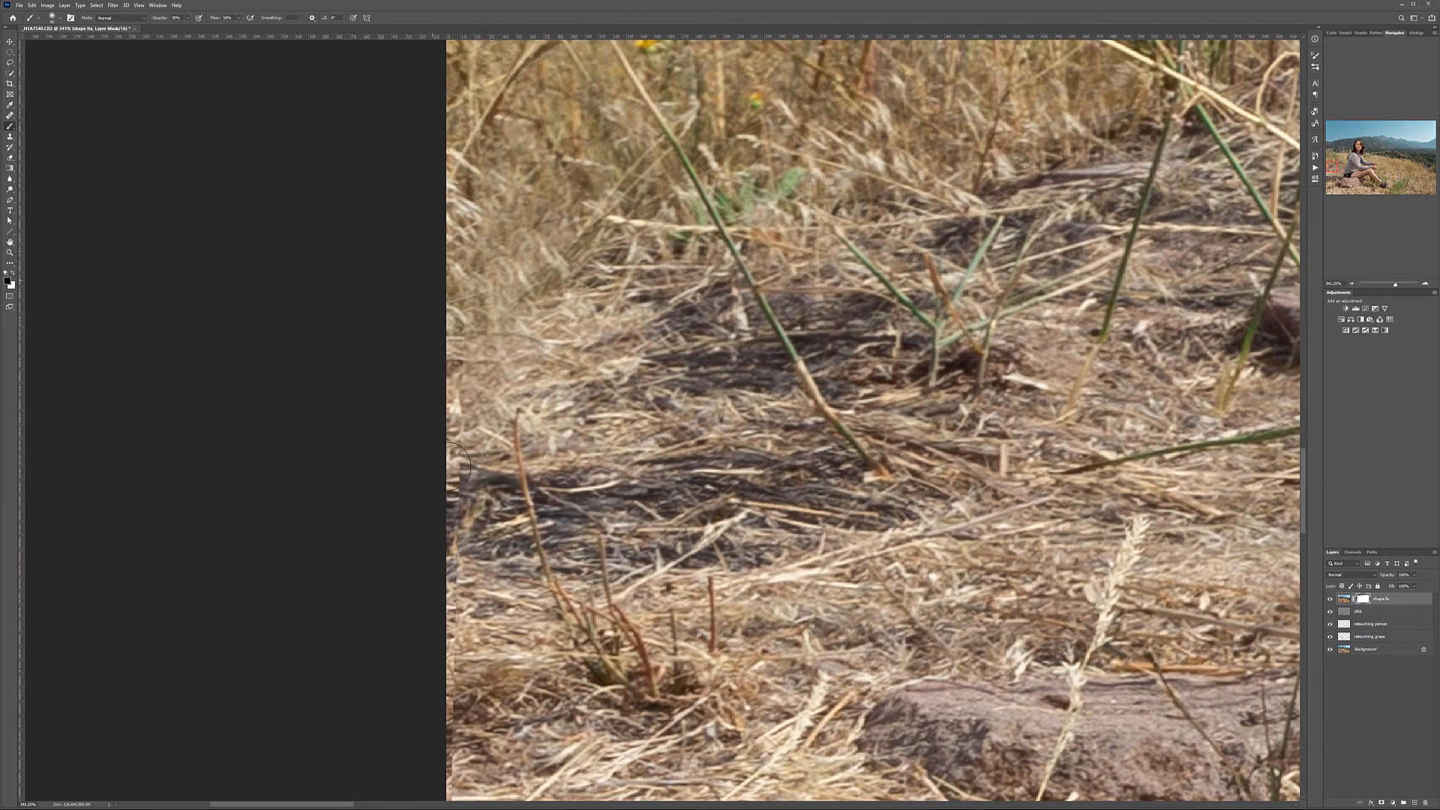
- Blend the remaining left-edge seam across the straw-covered ground with short black strokes on the "shape fix" mask
{"action": "left_click_drag", "start_coordinate": [453, 613], "coordinate": [474, 560]}
{"action": "left_click_drag", "start_coordinate": [459, 686], "coordinate": [459, 630]}
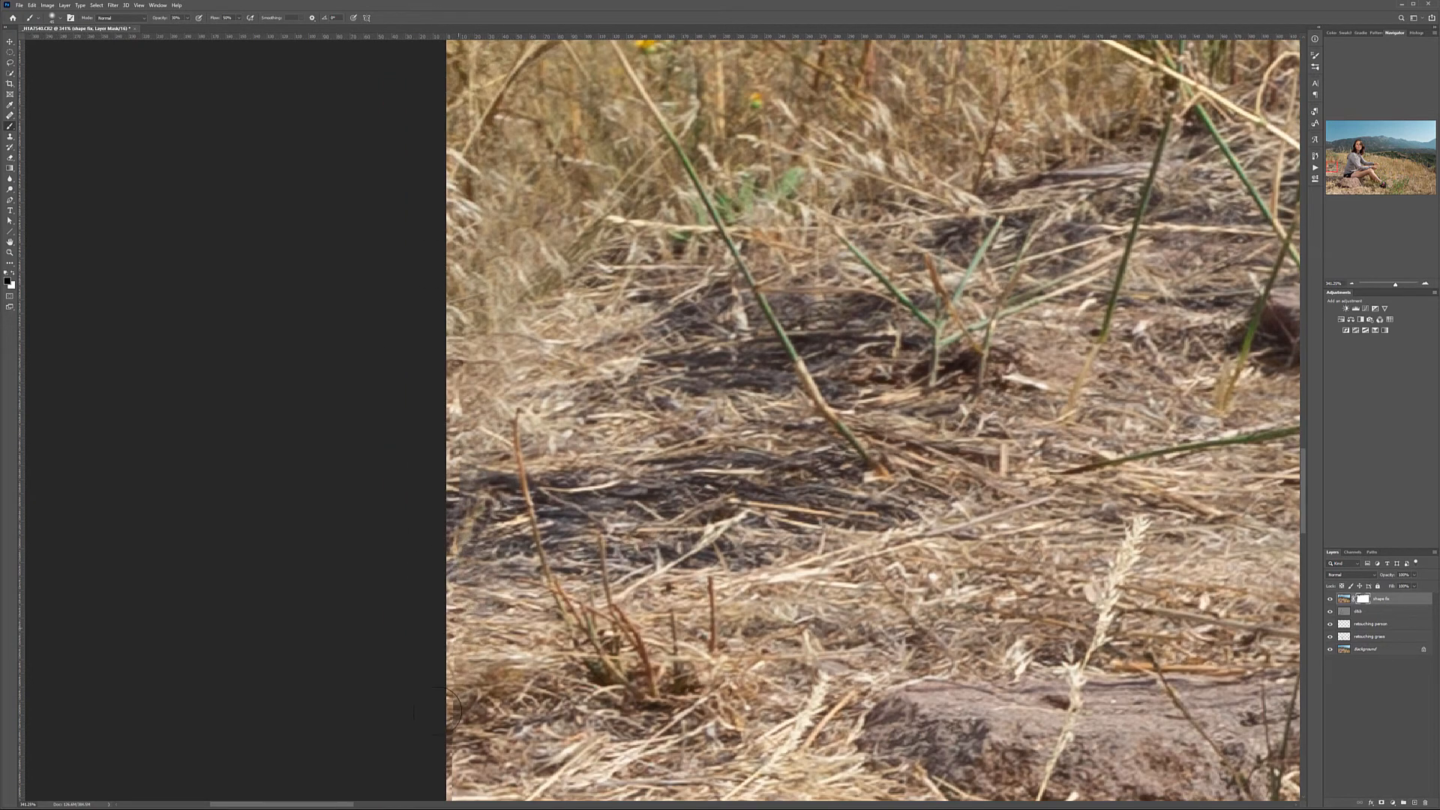
{"action": "left_click_drag", "start_coordinate": [453, 744], "coordinate": [462, 712]}
{"action": "left_click_drag", "start_coordinate": [455, 771], "coordinate": [464, 694]}
{"action": "left_click_drag", "start_coordinate": [493, 519], "coordinate": [470, 435]}
{"action": "scroll", "coordinate": [662, 575], "scroll_direction": "down", "scroll_amount": 5}
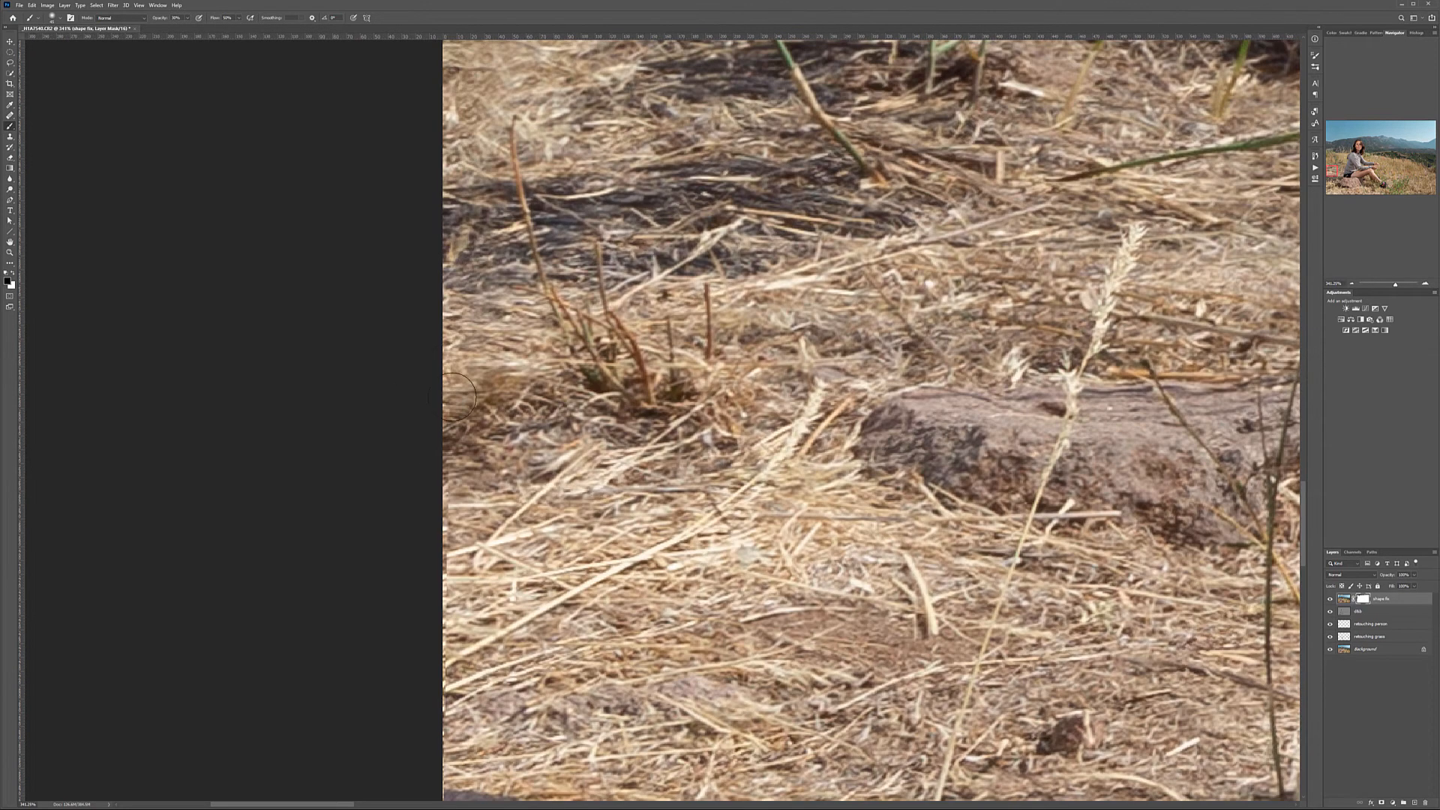
{"action": "mouse_move", "coordinate": [453, 525]}
{"action": "left_mouse_down"}
{"action": "mouse_move", "coordinate": [455, 697]}
{"action": "mouse_move", "coordinate": [446, 624]}
{"action": "left_mouse_up"}
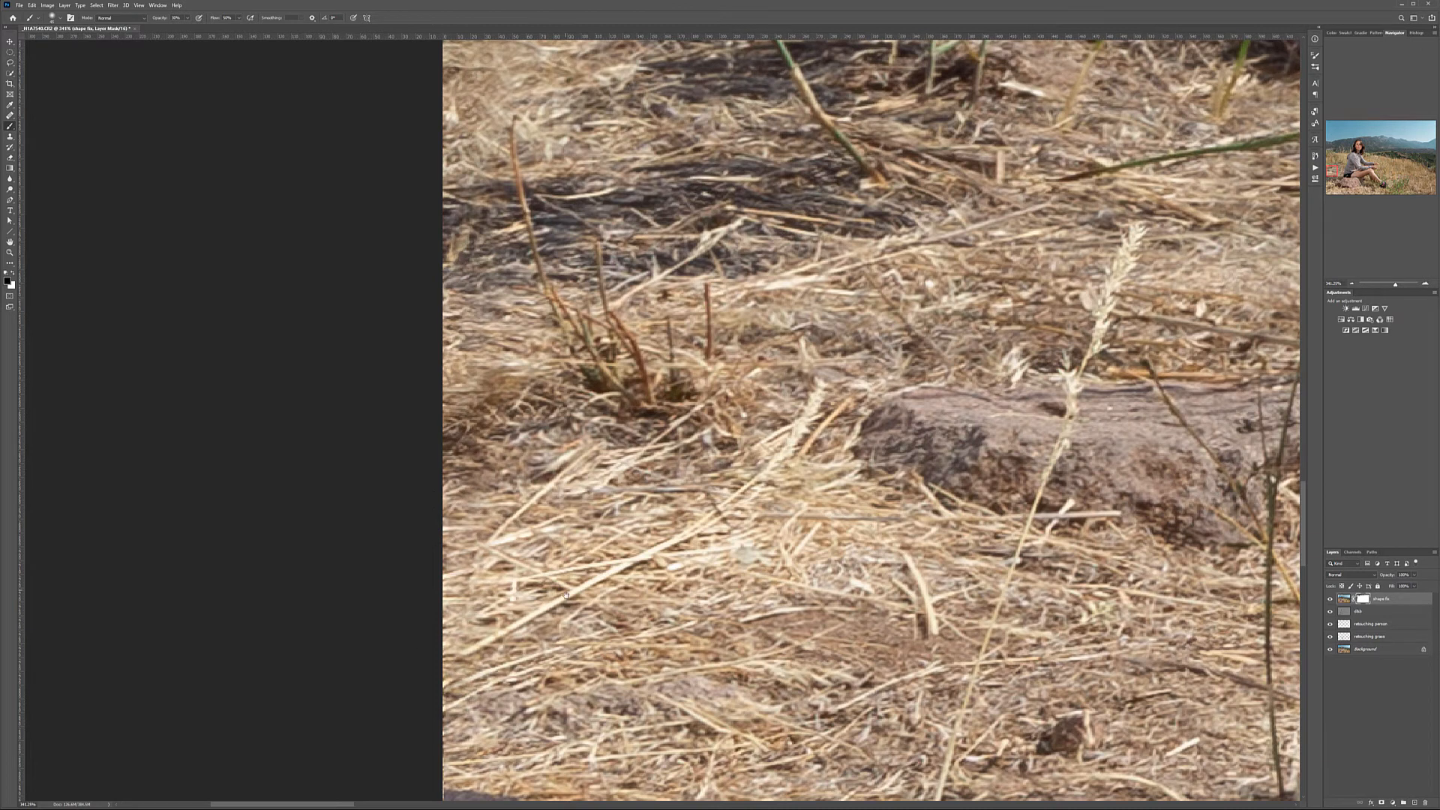
- Inspect the rest of the left edge and compare the whole image with and without the "shape fix" layer
{"action": "scroll", "coordinate": [442, 525], "scroll_direction": "down", "scroll_amount": 4}
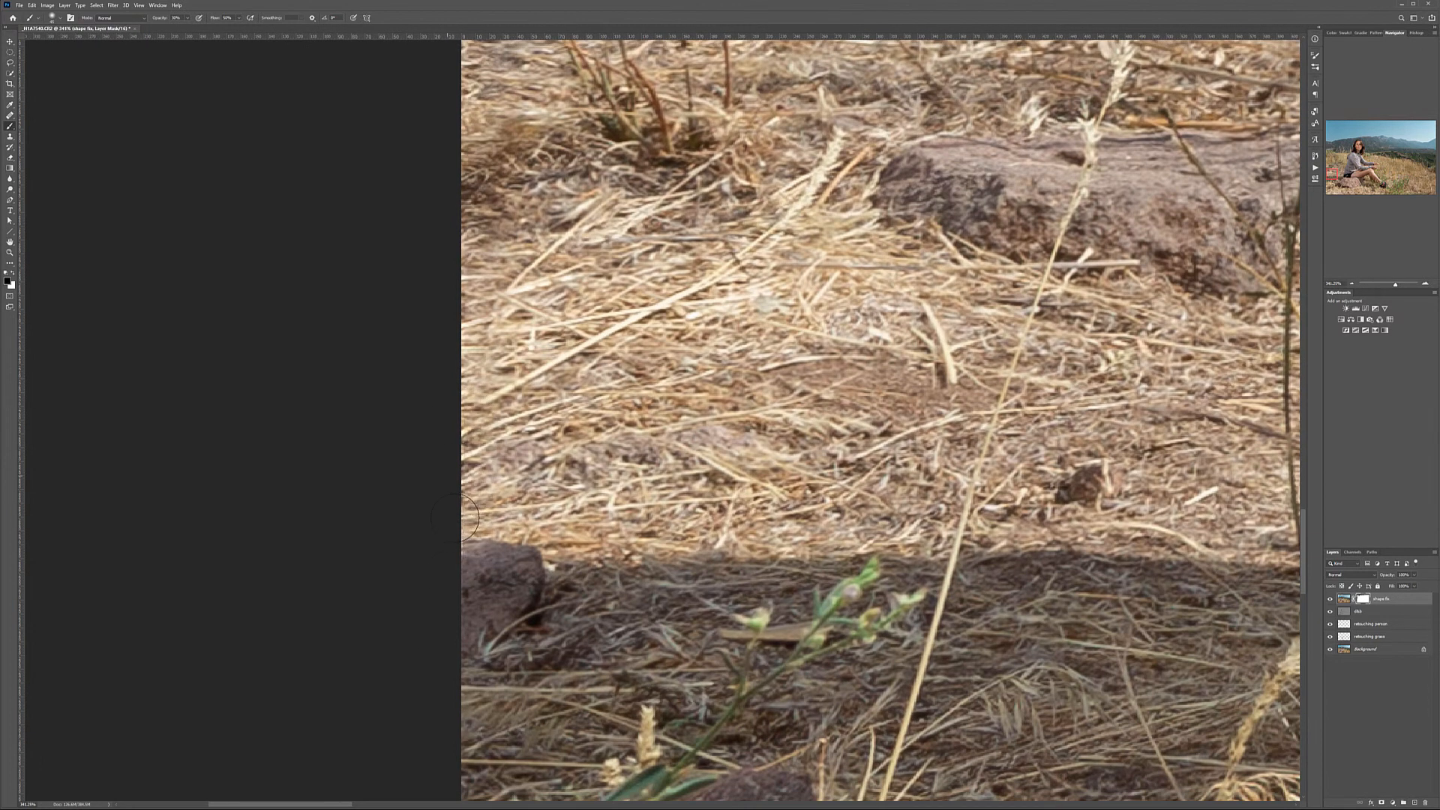
{"action": "scroll", "coordinate": [841, 428], "scroll_direction": "down", "scroll_amount": 5}
{"action": "scroll", "coordinate": [841, 427], "scroll_direction": "down", "scroll_amount": 5}
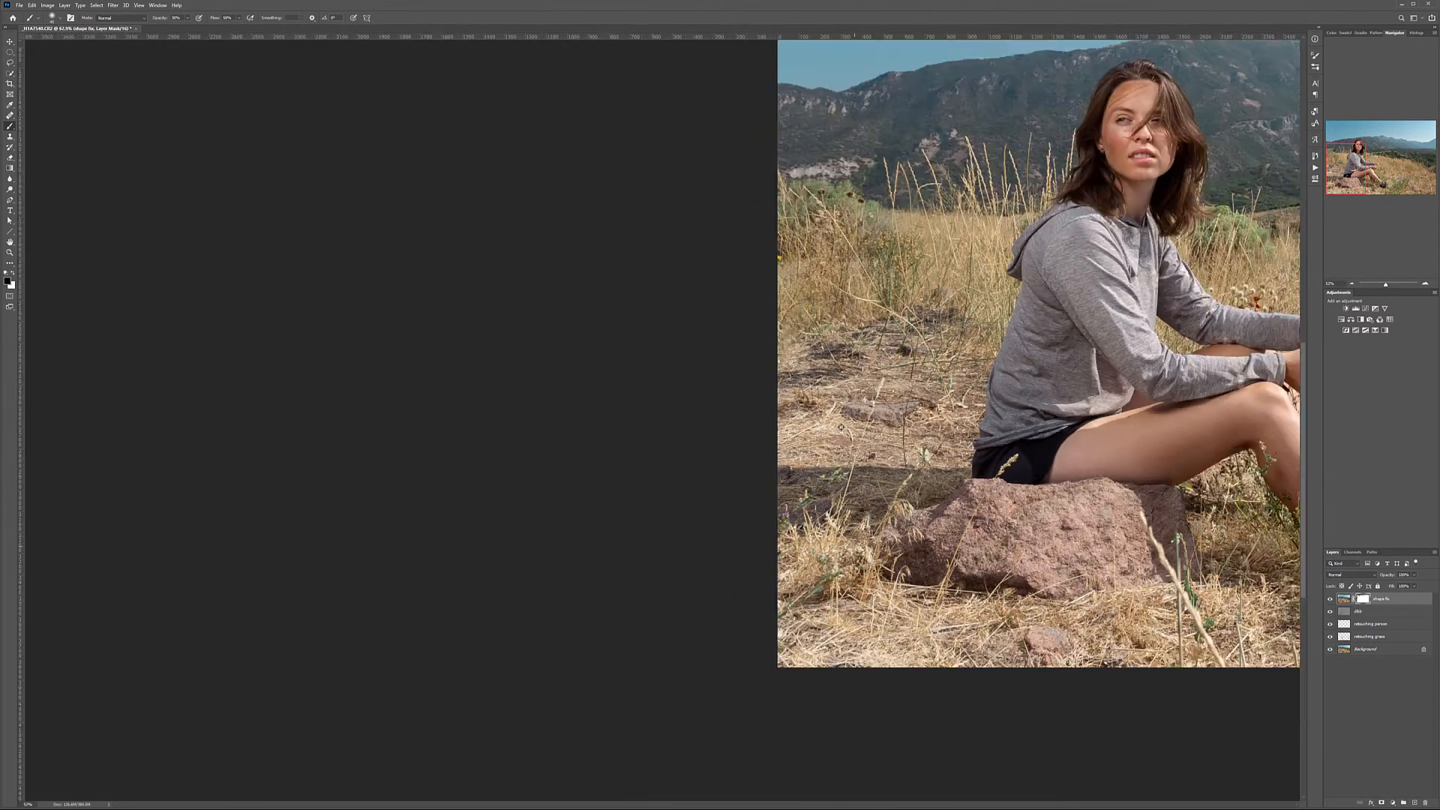
{"action": "scroll", "coordinate": [525, 357], "scroll_direction": "up", "scroll_amount": 3}
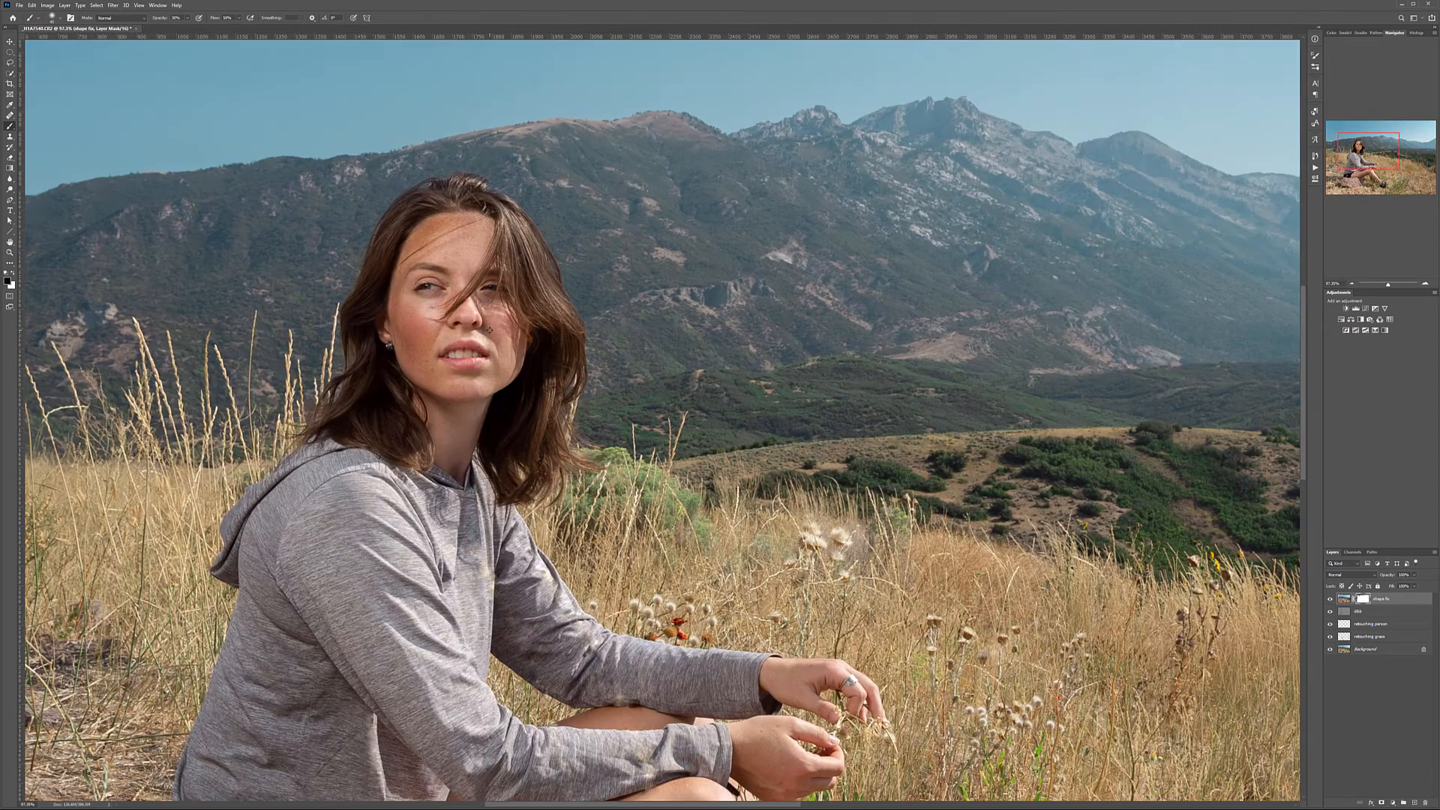
{"action": "scroll", "coordinate": [488, 330], "scroll_direction": "down", "scroll_amount": 4}
{"action": "scroll", "coordinate": [488, 330], "scroll_direction": "up", "scroll_amount": 2}
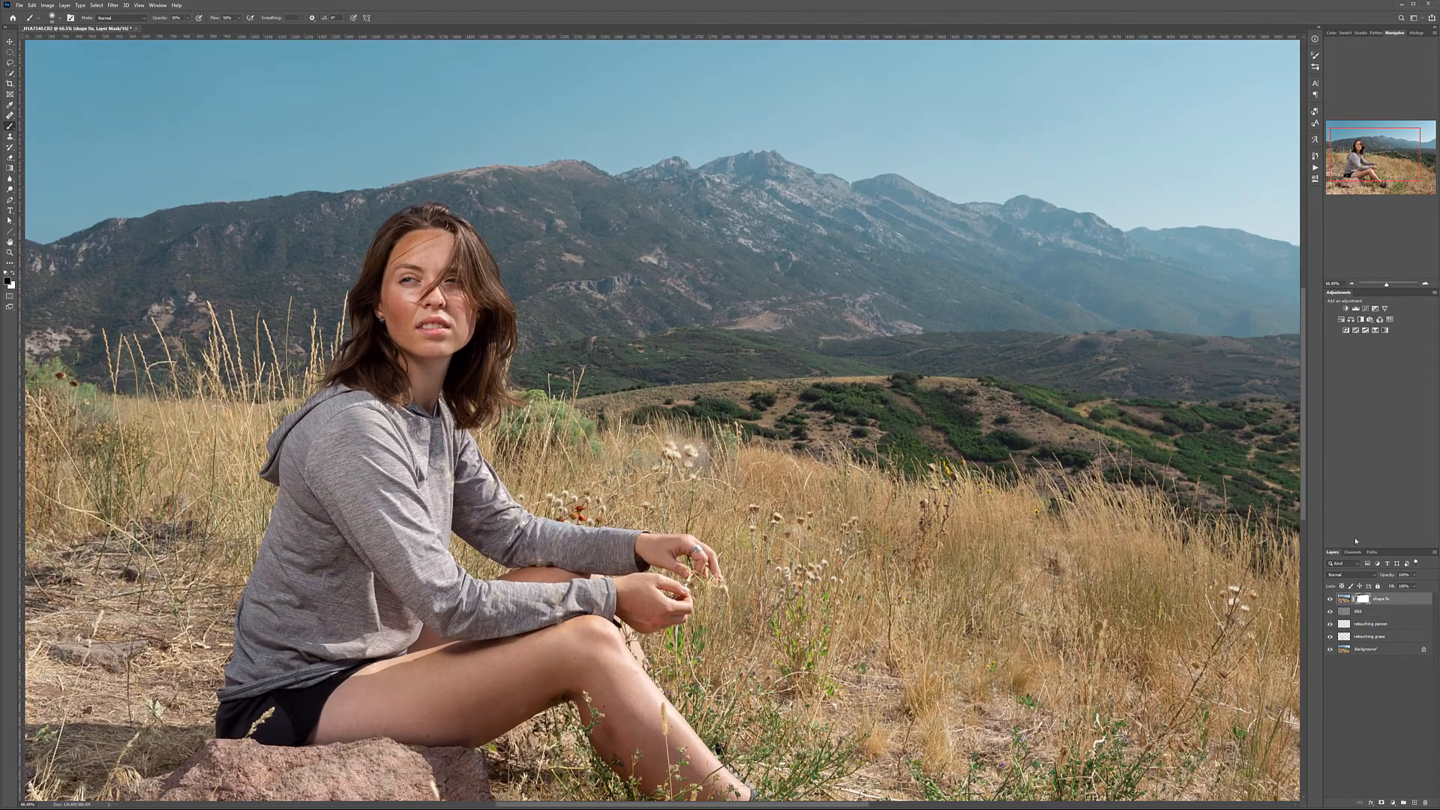
{"action": "left_click", "coordinate": [1331, 600]}
{"action": "left_click", "coordinate": [1331, 599]}
{"action": "left_click", "coordinate": [1331, 600]}
{"action": "left_click", "coordinate": [1331, 599]}
{"action": "scroll", "coordinate": [677, 310], "scroll_direction": "down", "scroll_amount": 4}
{"action": "scroll", "coordinate": [622, 334], "scroll_direction": "down", "scroll_amount": 1}
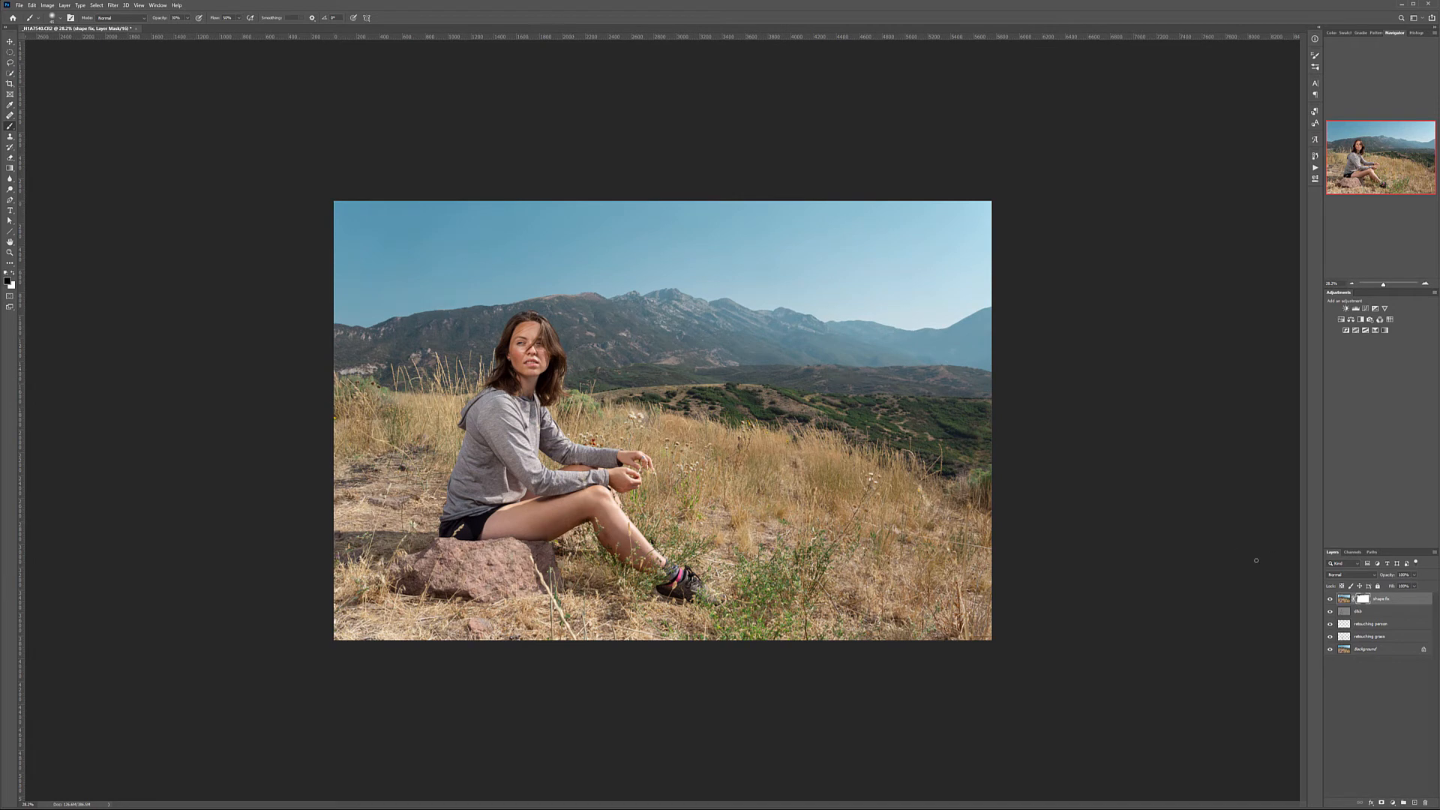
- Stamp all visible layers into a new top layer and convert it with Black & White, raising the Reds and Yellows
{"action": "key", "text": "ctrl+shift+alt+e"}
{"action": "left_click", "coordinate": [48, 6]}
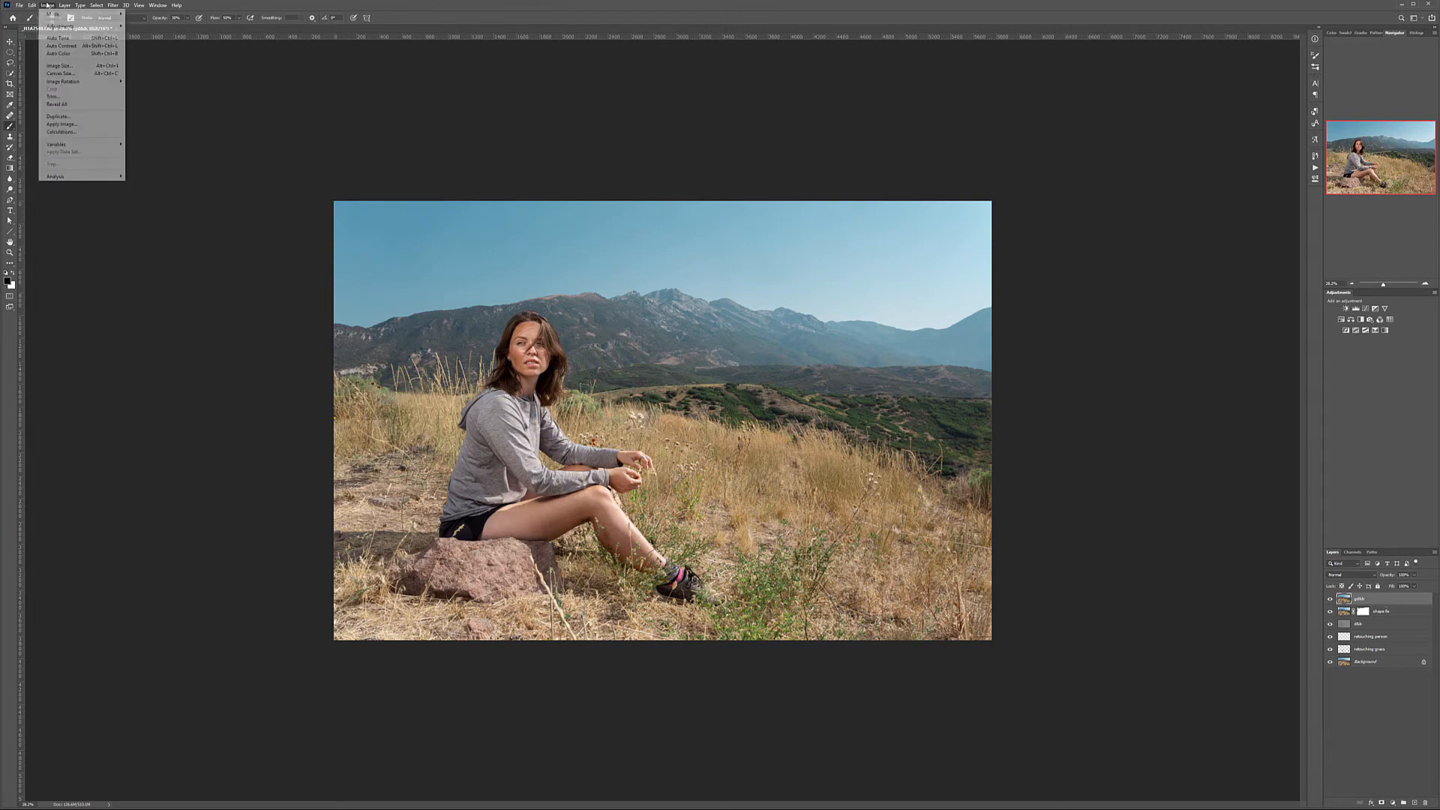
{"action": "mouse_move", "coordinate": [75, 26]}
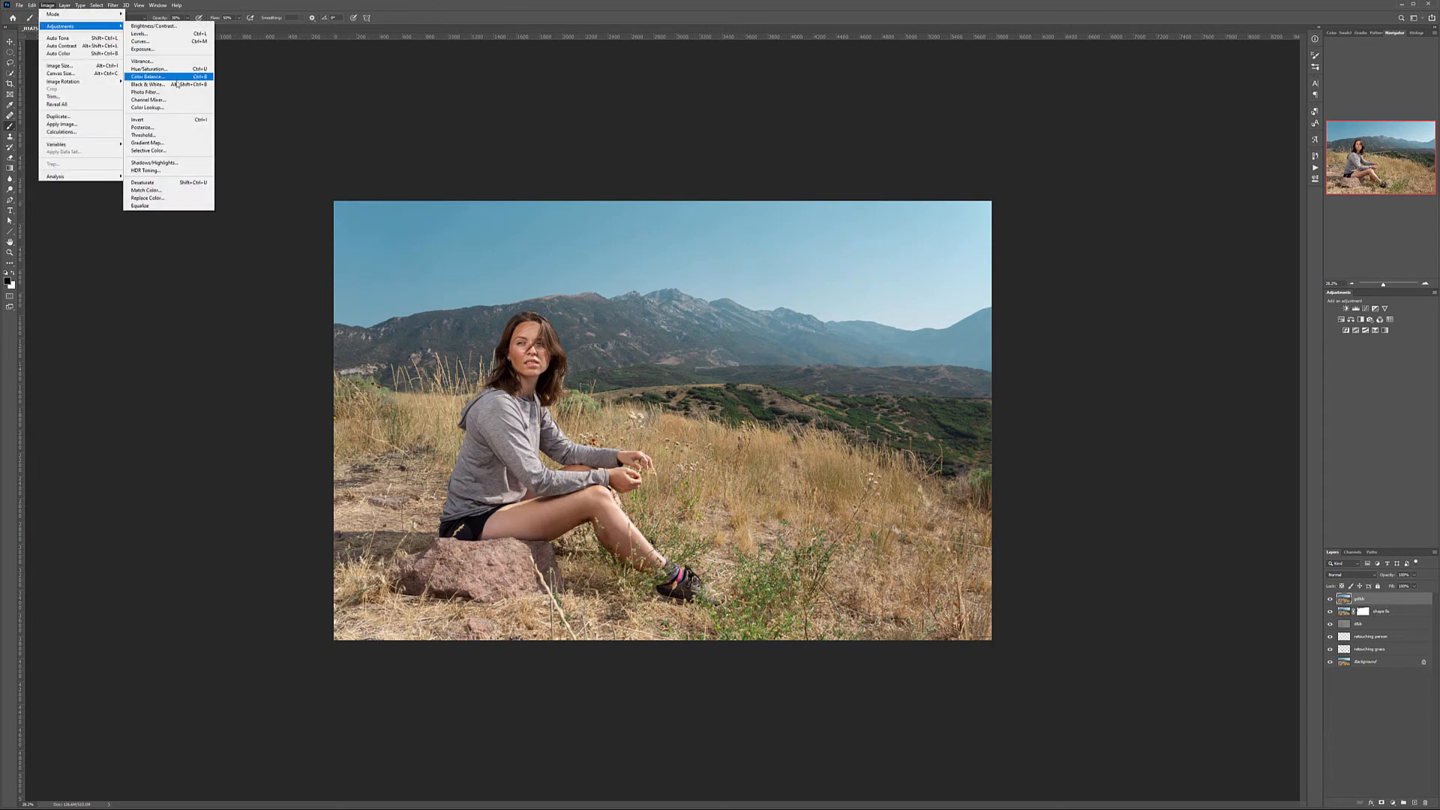
{"action": "left_click", "coordinate": [175, 84]}
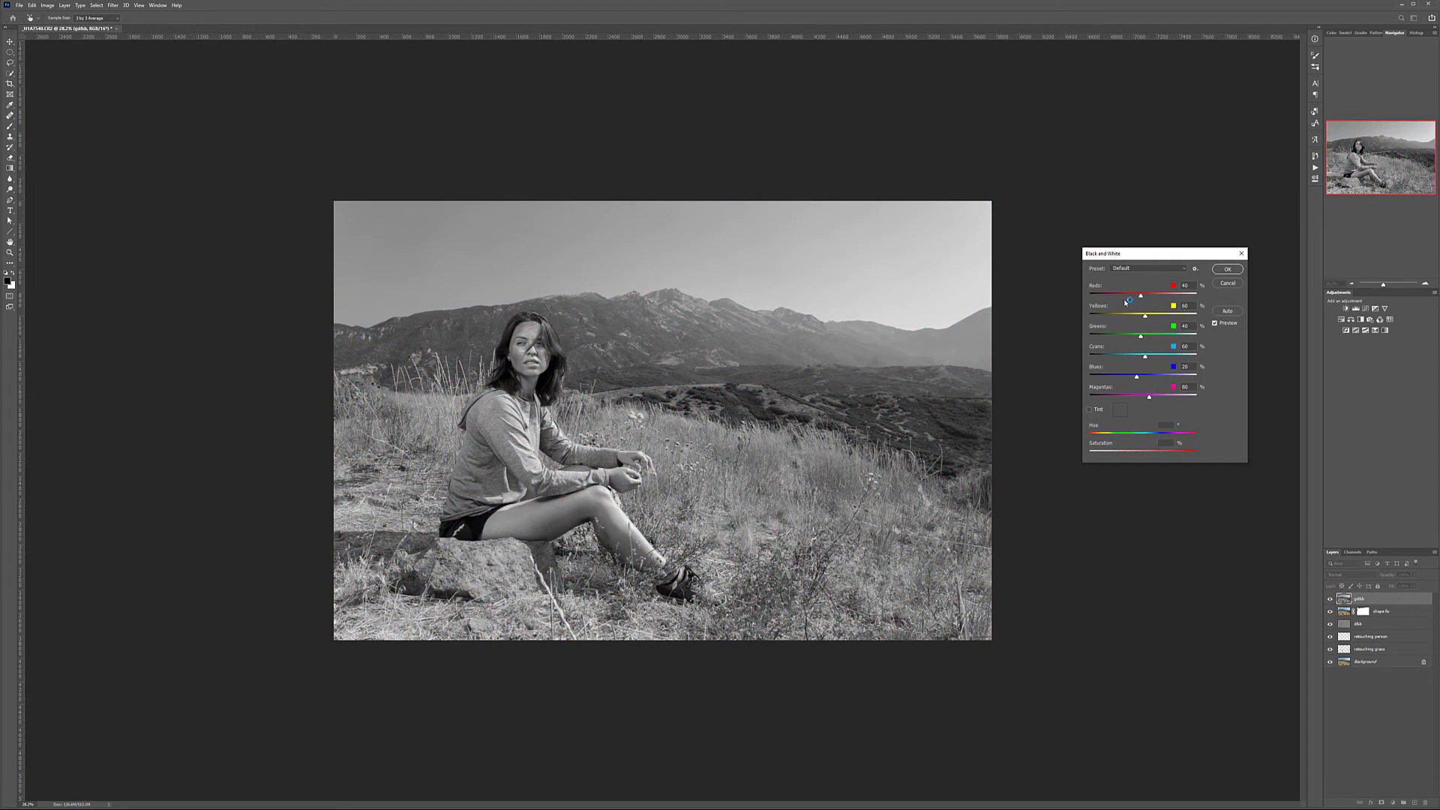
{"action": "left_click_drag", "start_coordinate": [1160, 298], "coordinate": [1157, 316]}
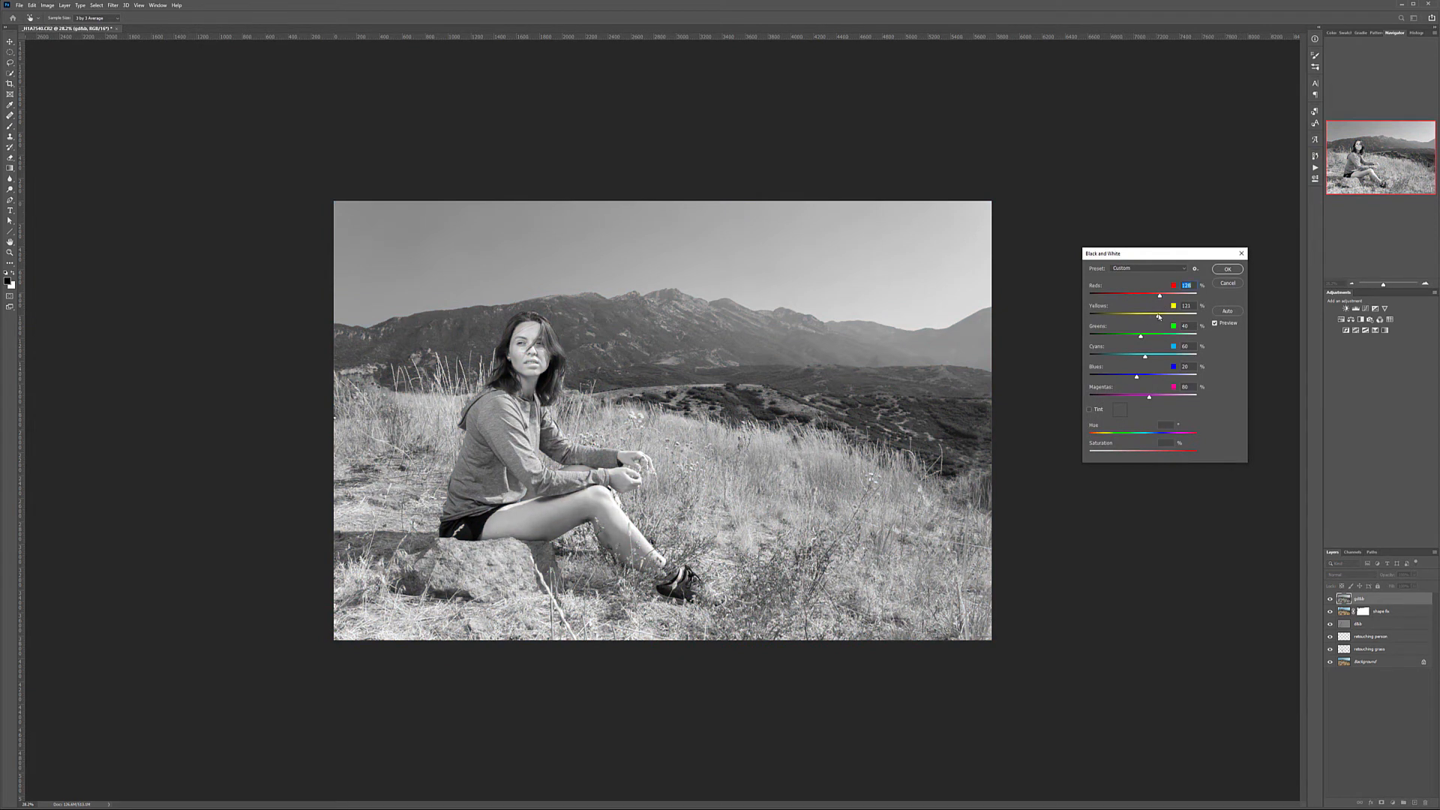
{"action": "left_click", "coordinate": [1220, 269]}
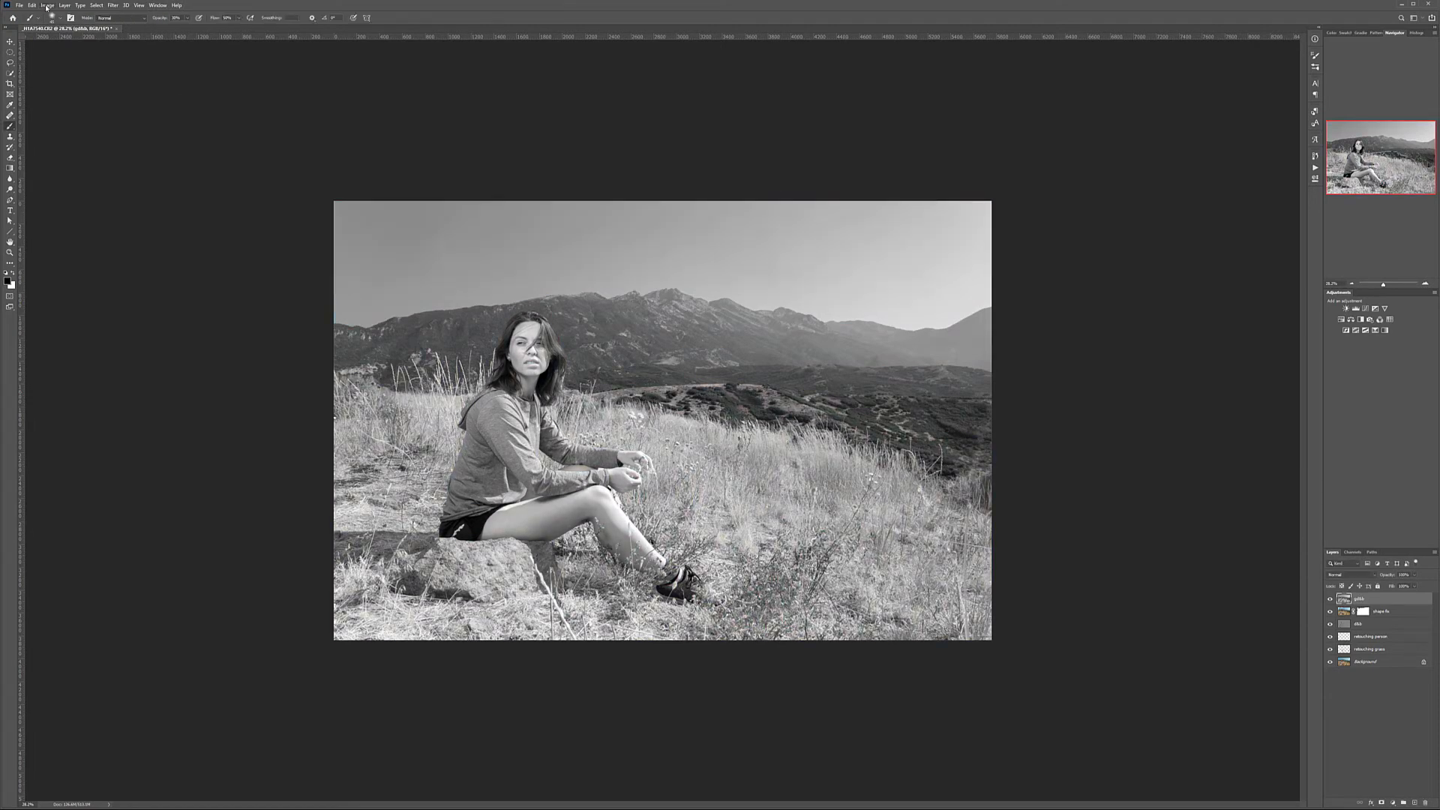
- Apply Shadows/Highlights to the black-and-white layer with both amounts at 100% and reduced tone and radius for shadows and highlights
{"action": "left_click", "coordinate": [45, 6]}
{"action": "mouse_move", "coordinate": [68, 26]}
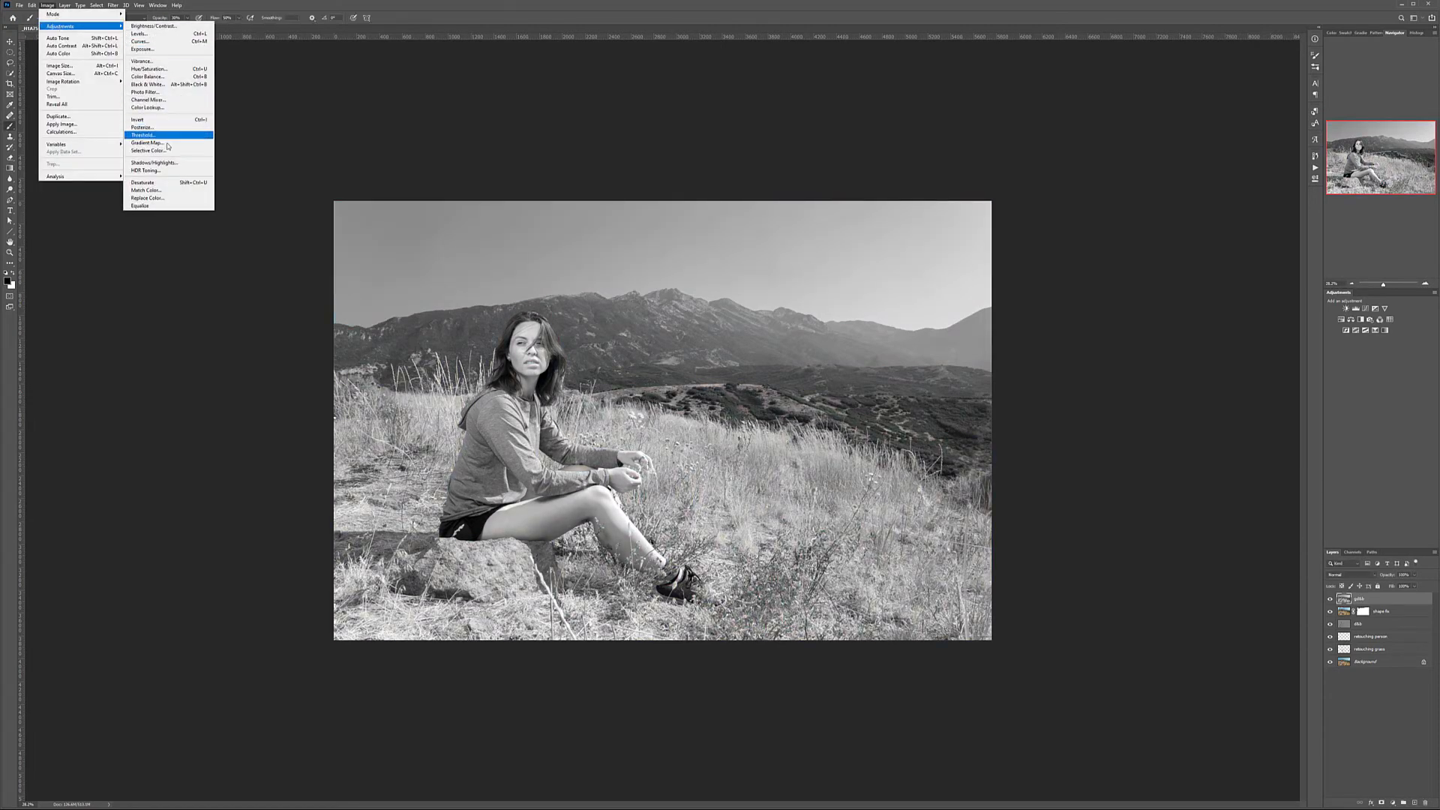
{"action": "left_click", "coordinate": [154, 162]}
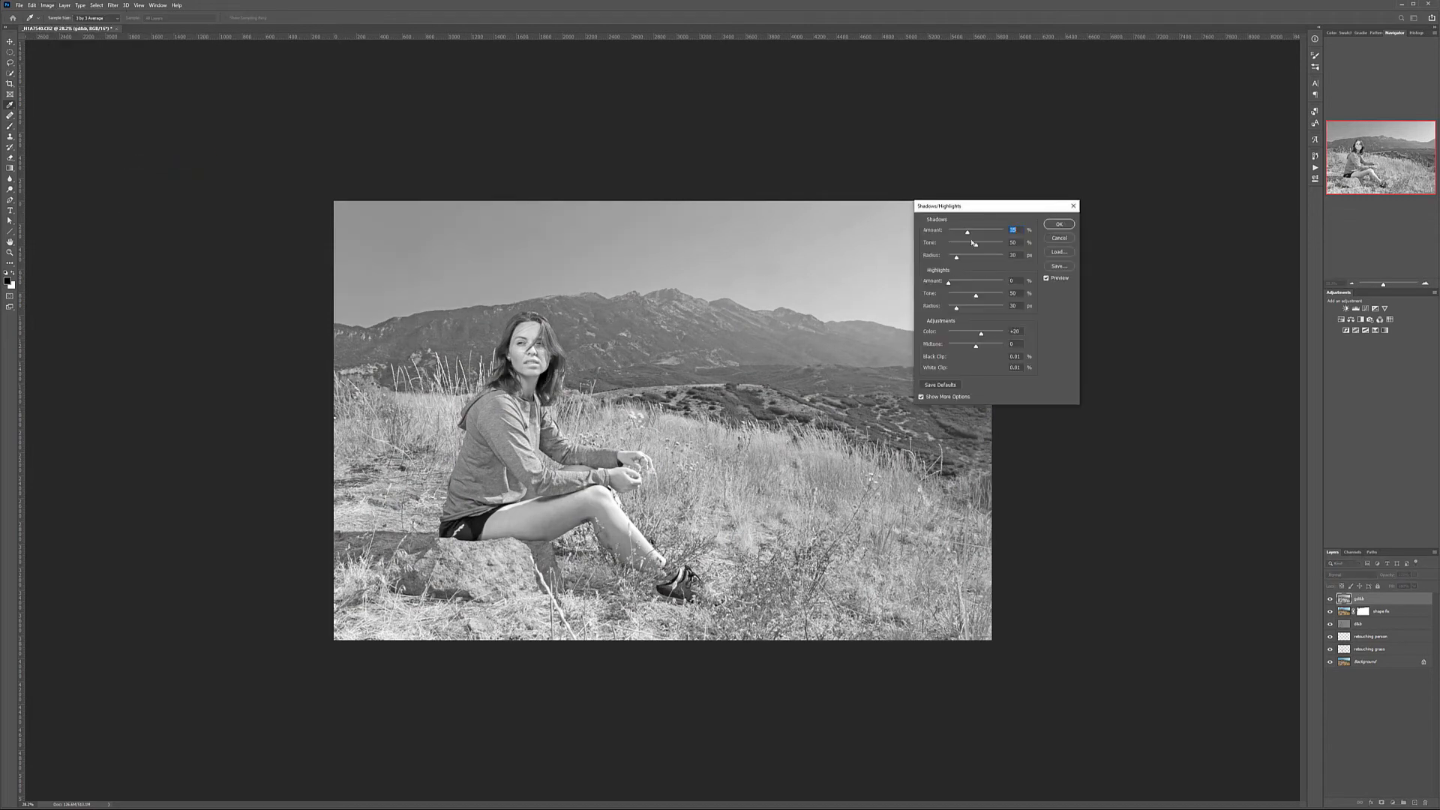
{"action": "left_click_drag", "start_coordinate": [980, 235], "coordinate": [1004, 231]}
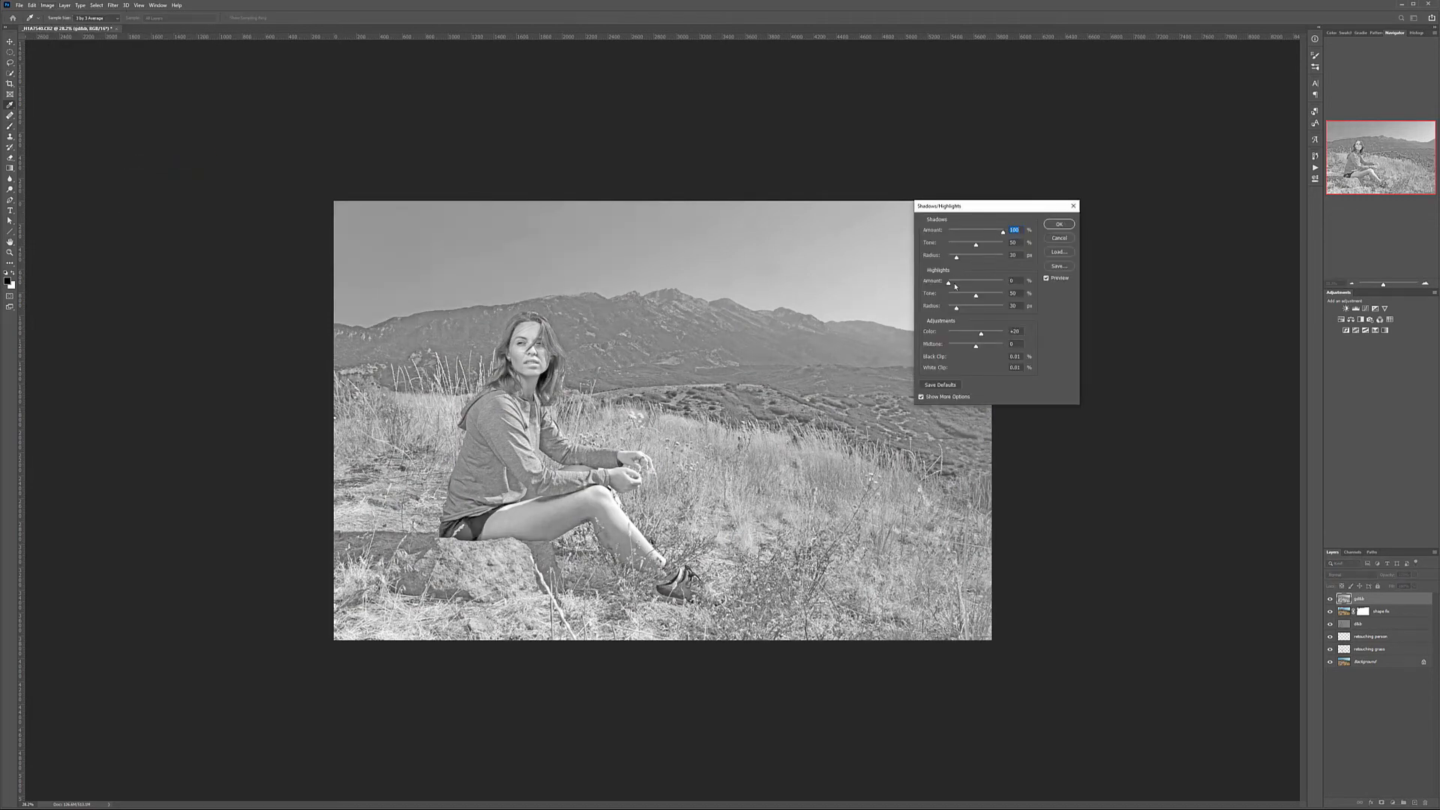
{"action": "left_click_drag", "start_coordinate": [950, 283], "coordinate": [1056, 277]}
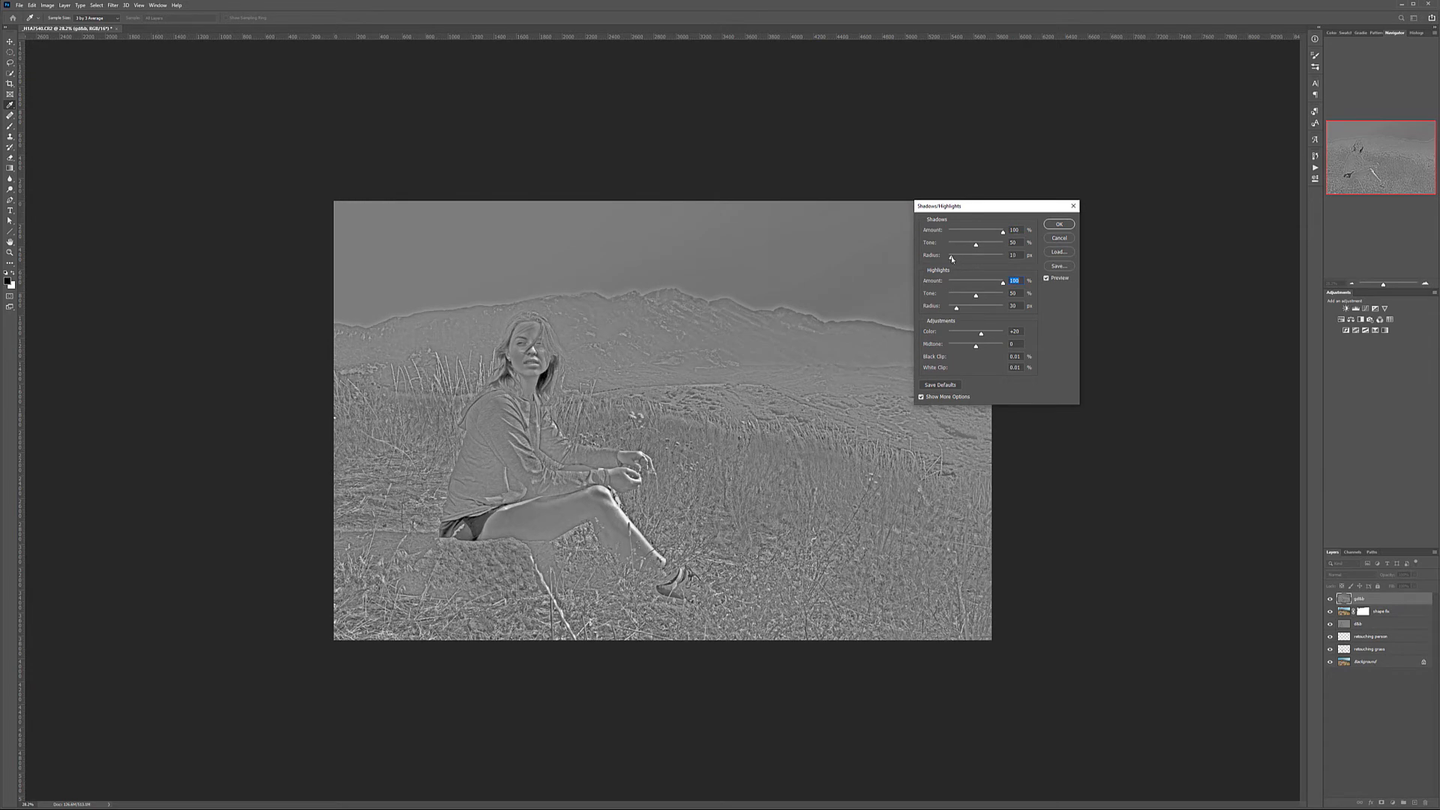
{"action": "left_click_drag", "start_coordinate": [959, 310], "coordinate": [953, 310]}
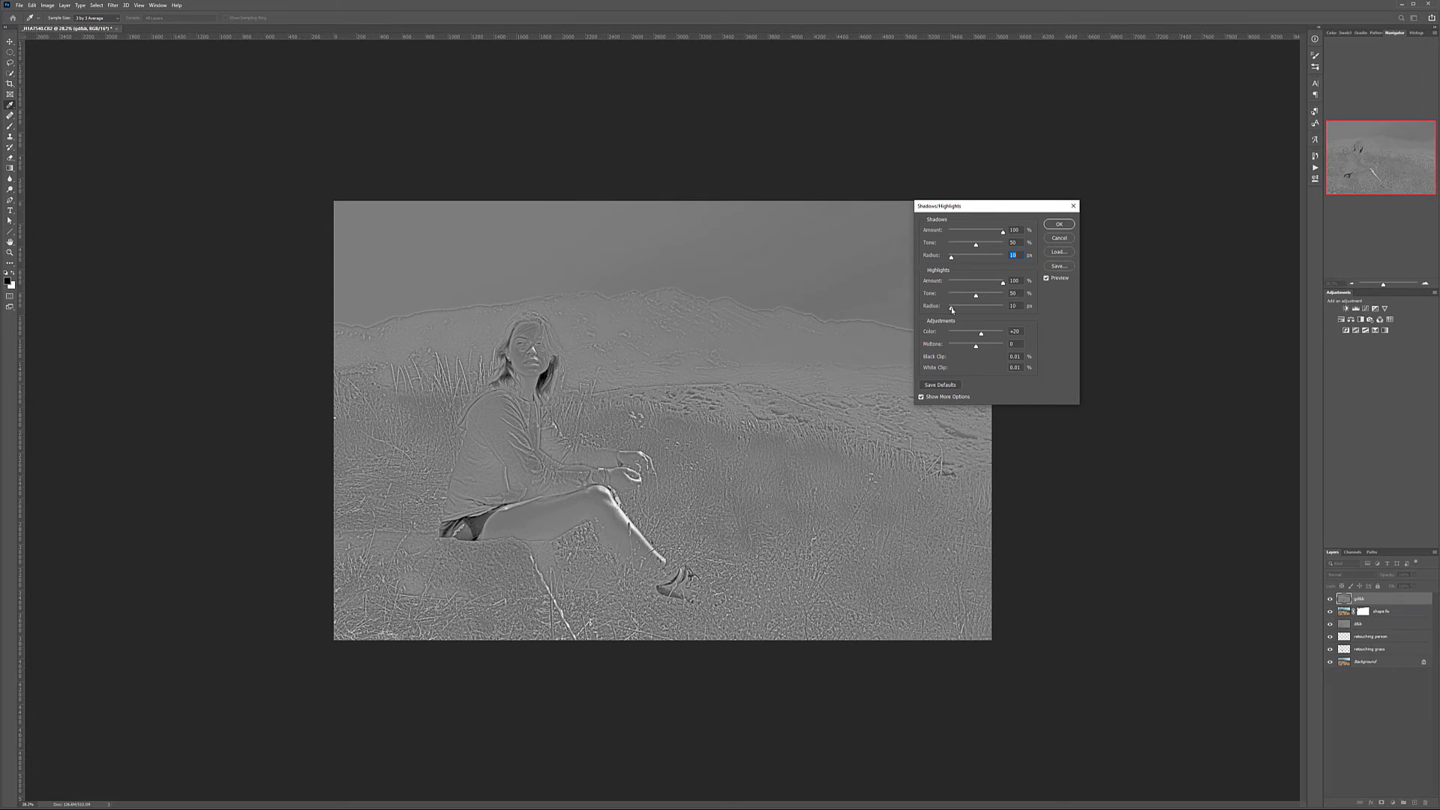
{"action": "left_click_drag", "start_coordinate": [976, 248], "coordinate": [966, 244]}
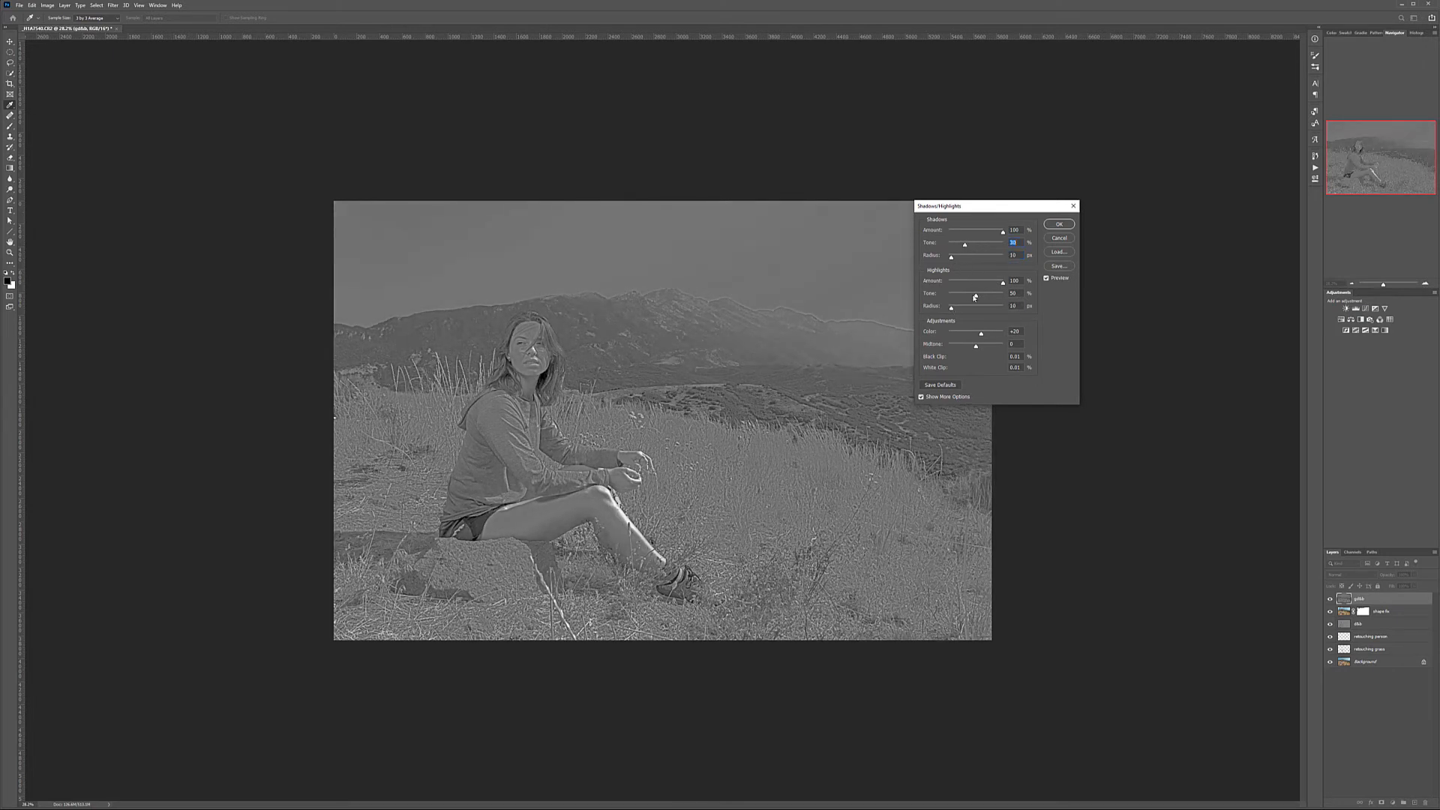
{"action": "left_click_drag", "start_coordinate": [973, 297], "coordinate": [967, 295]}
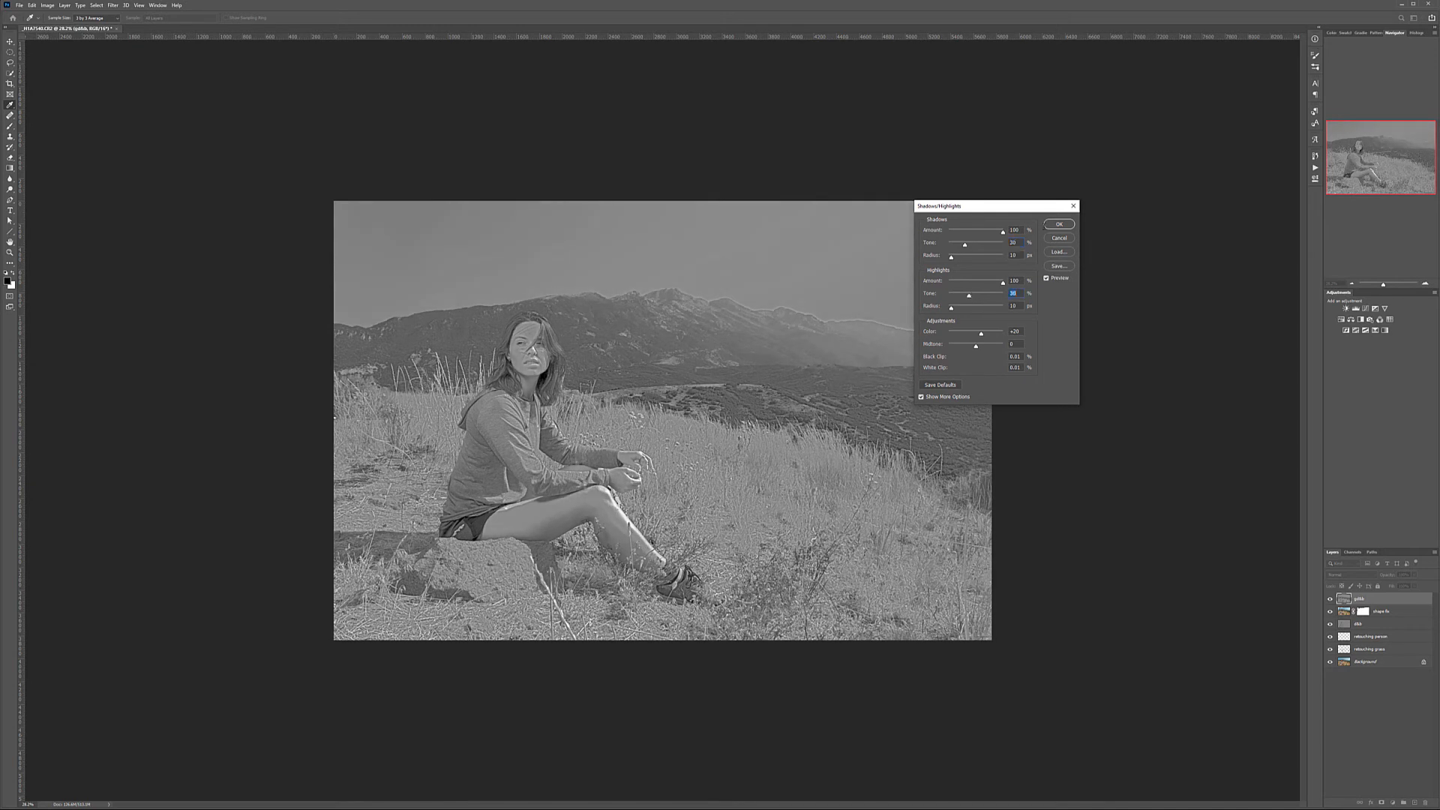
{"action": "left_click", "coordinate": [1057, 224]}
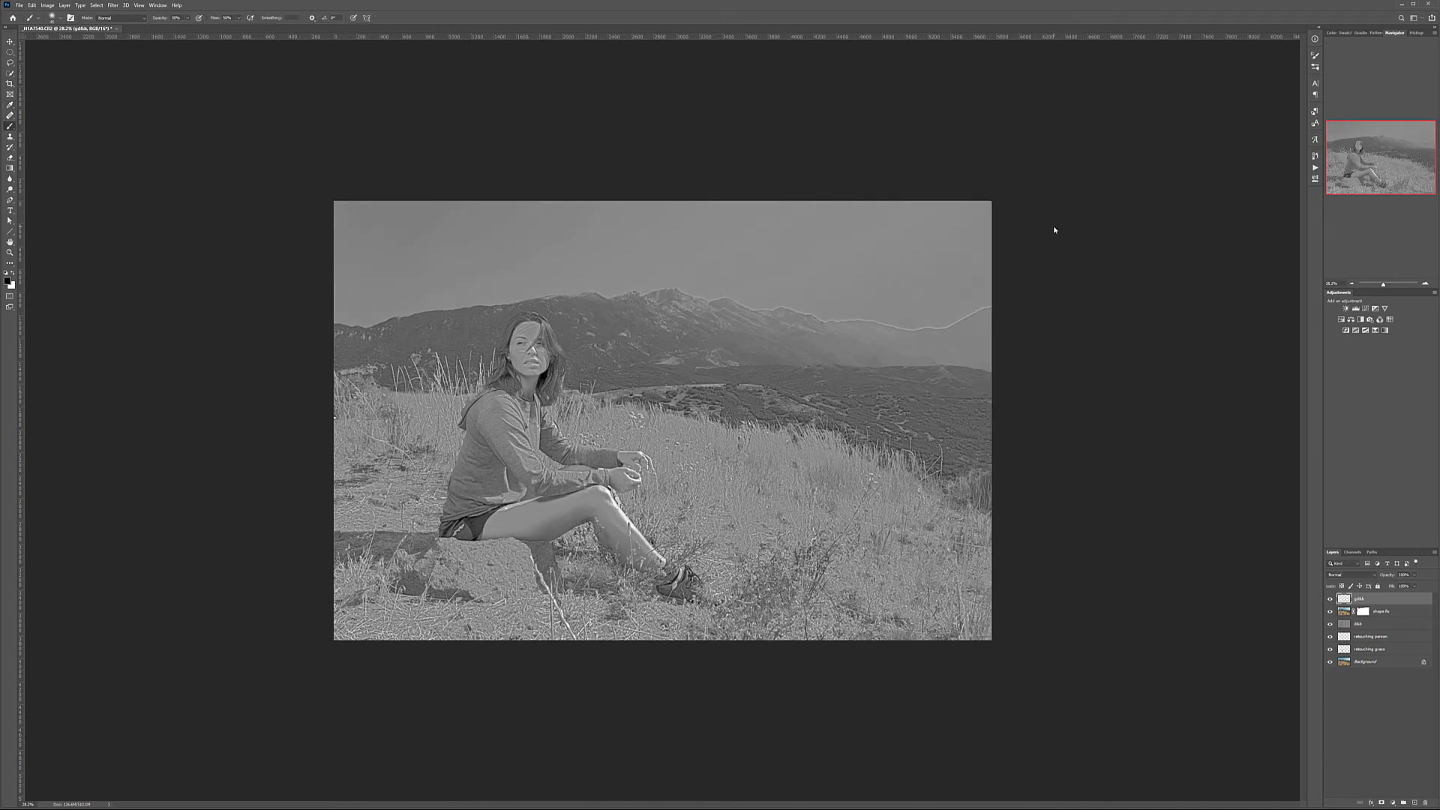
- Sharpen the gray detail layer with Unsharp Mask and set its blending mode to Soft Light
{"action": "left_click", "coordinate": [117, 7]}
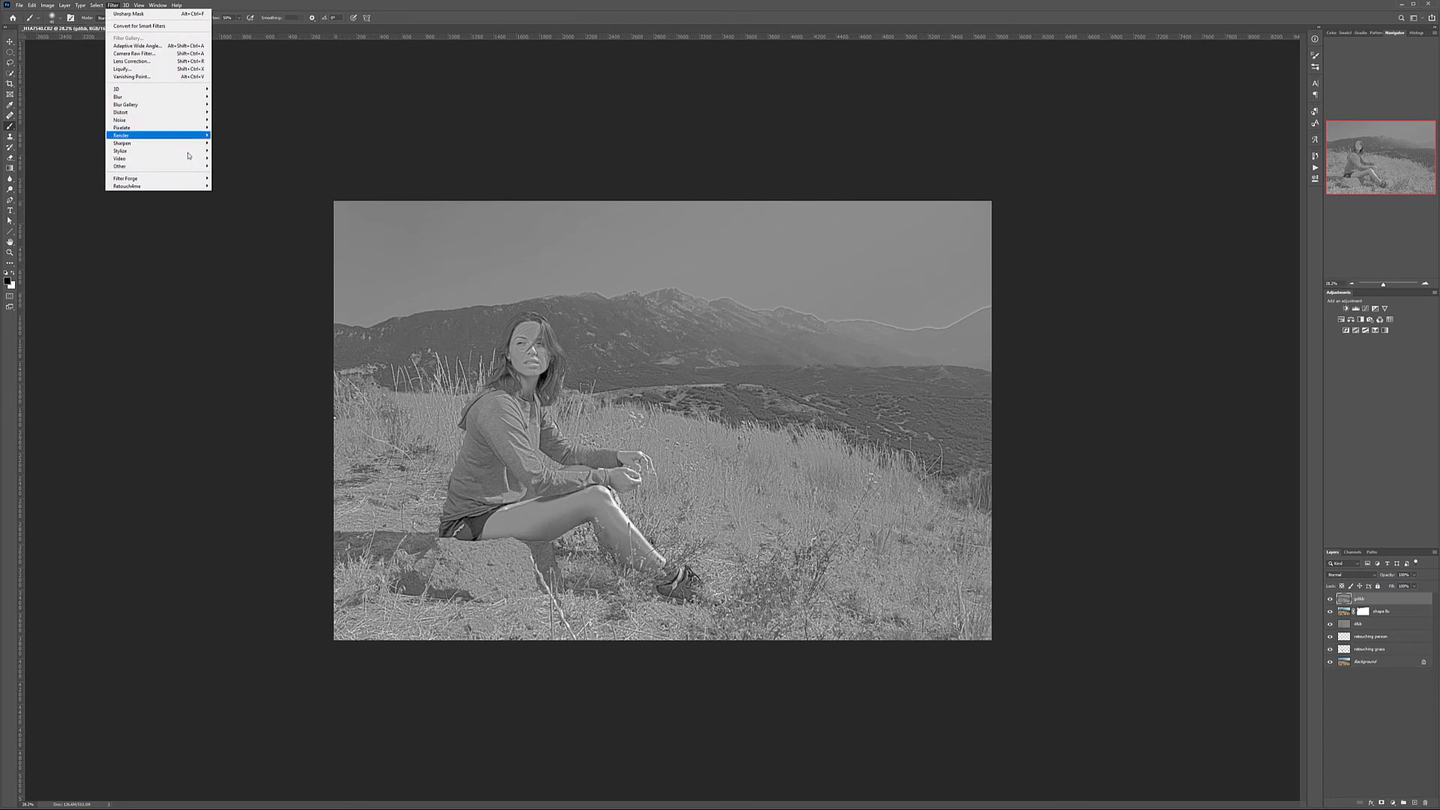
{"action": "mouse_move", "coordinate": [188, 143]}
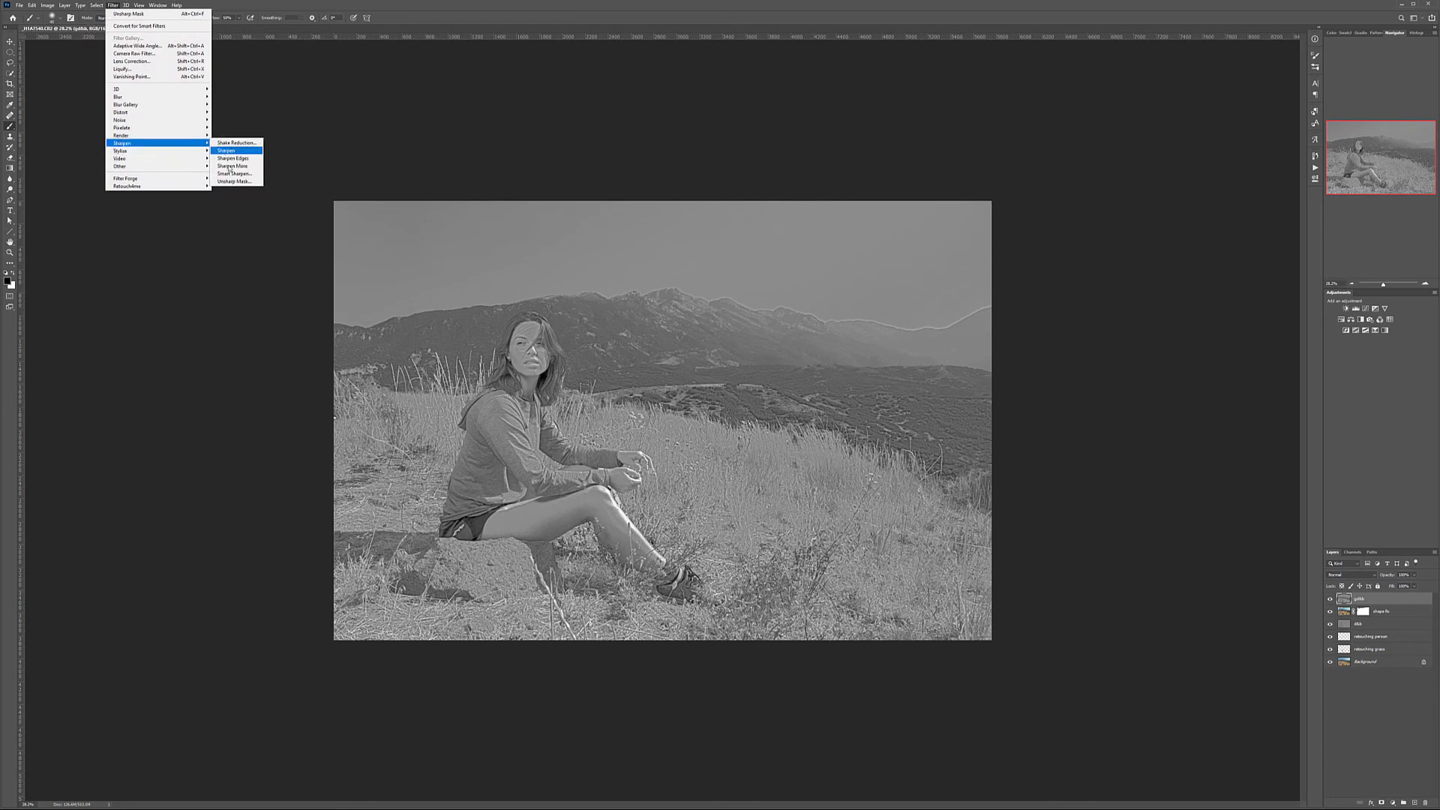
{"action": "left_click", "coordinate": [234, 181]}
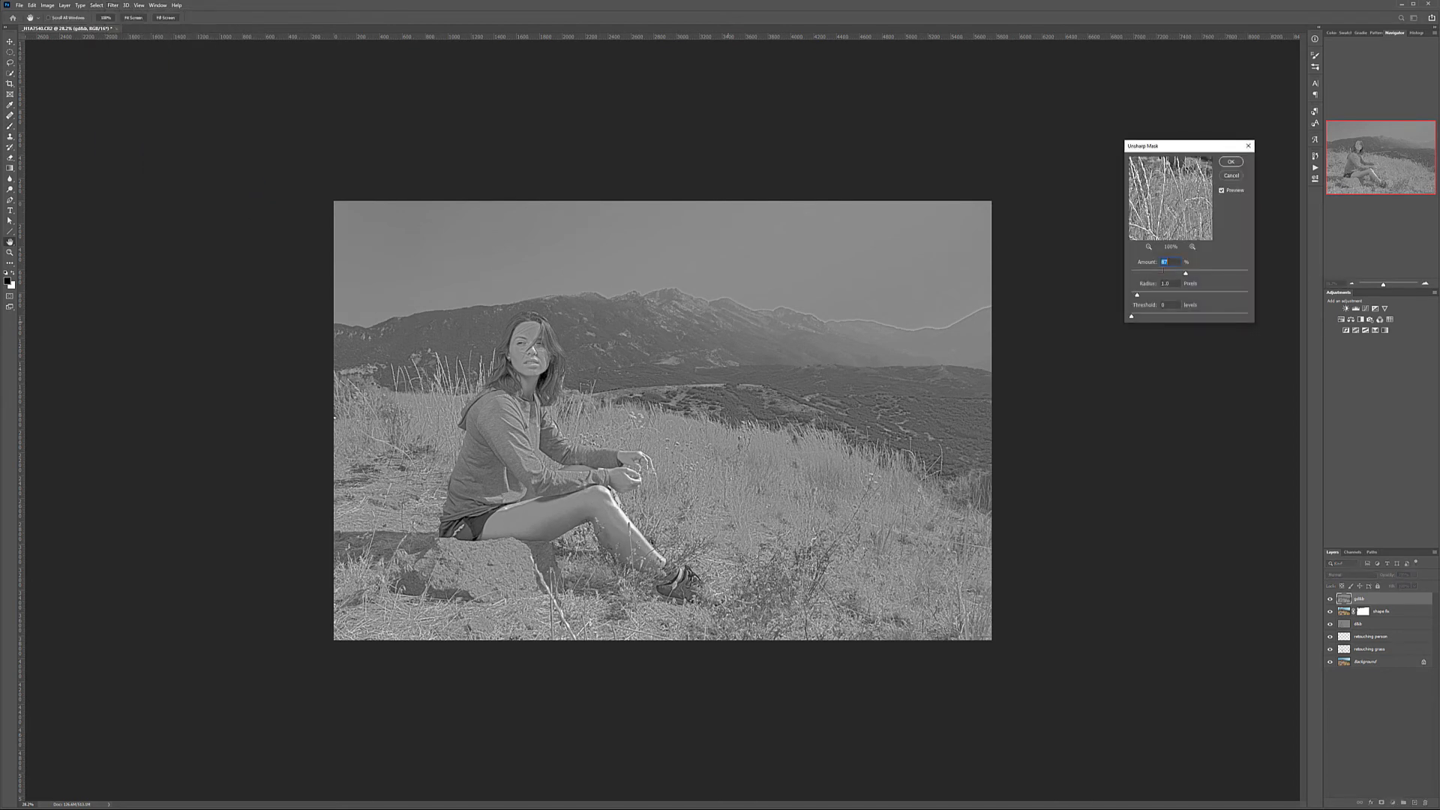
{"action": "left_click", "coordinate": [1228, 162]}
{"action": "left_click", "coordinate": [1366, 576]}
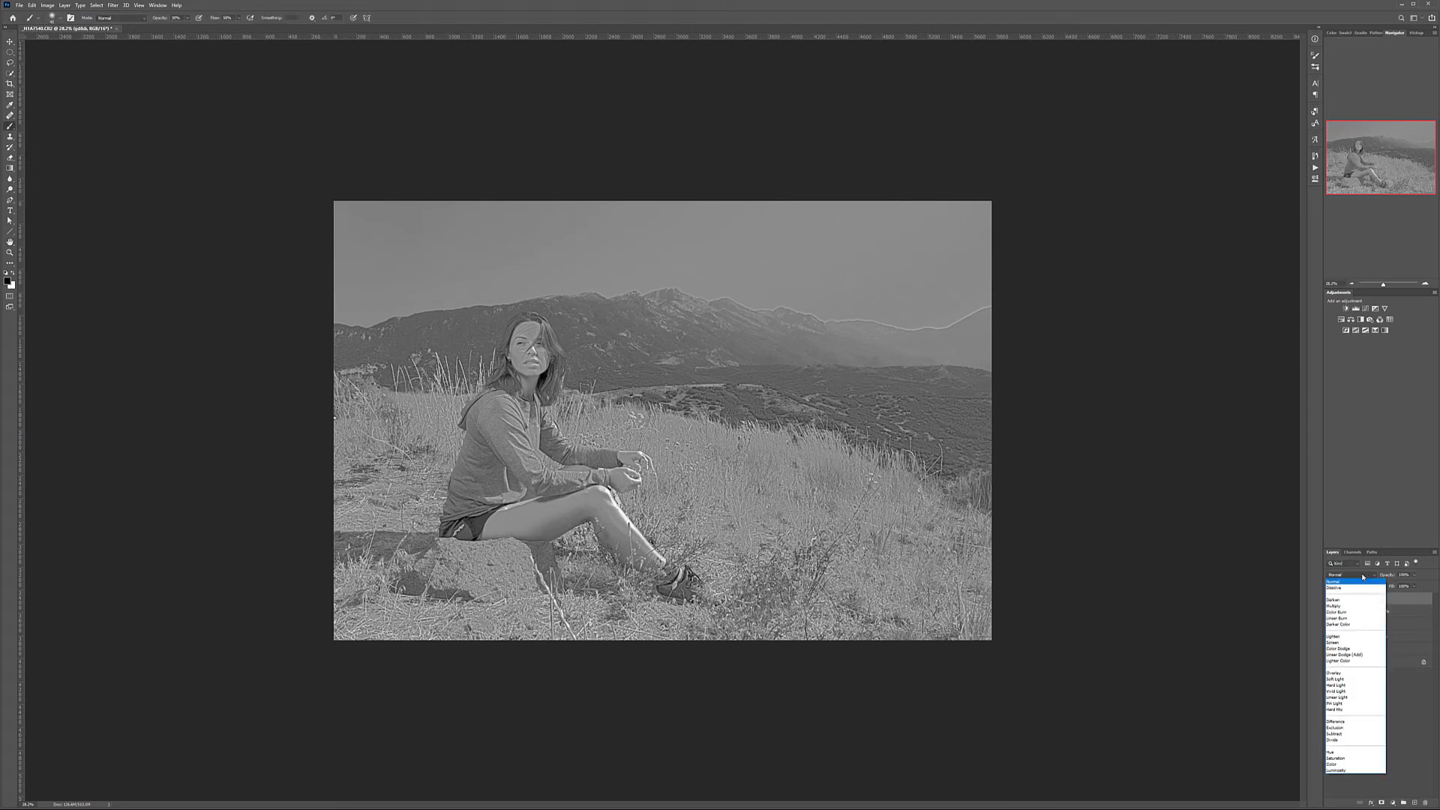
{"action": "left_click", "coordinate": [1344, 679]}
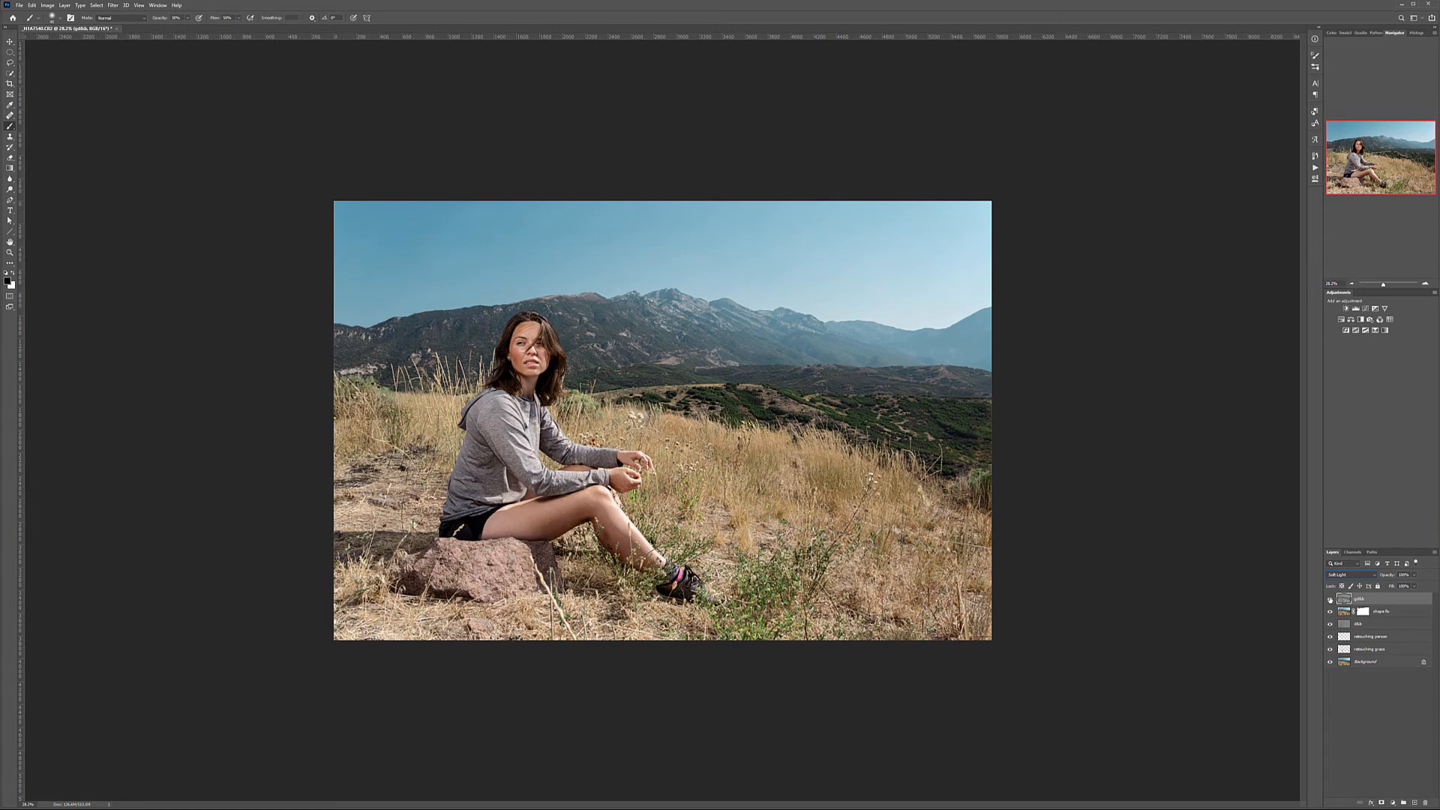
- Compare the photo with and without the Soft Light detail layer
{"action": "left_click", "coordinate": [1331, 599]}
{"action": "left_click", "coordinate": [1331, 599]}
{"action": "left_click", "coordinate": [1331, 599]}
{"action": "left_click", "coordinate": [1331, 599]}
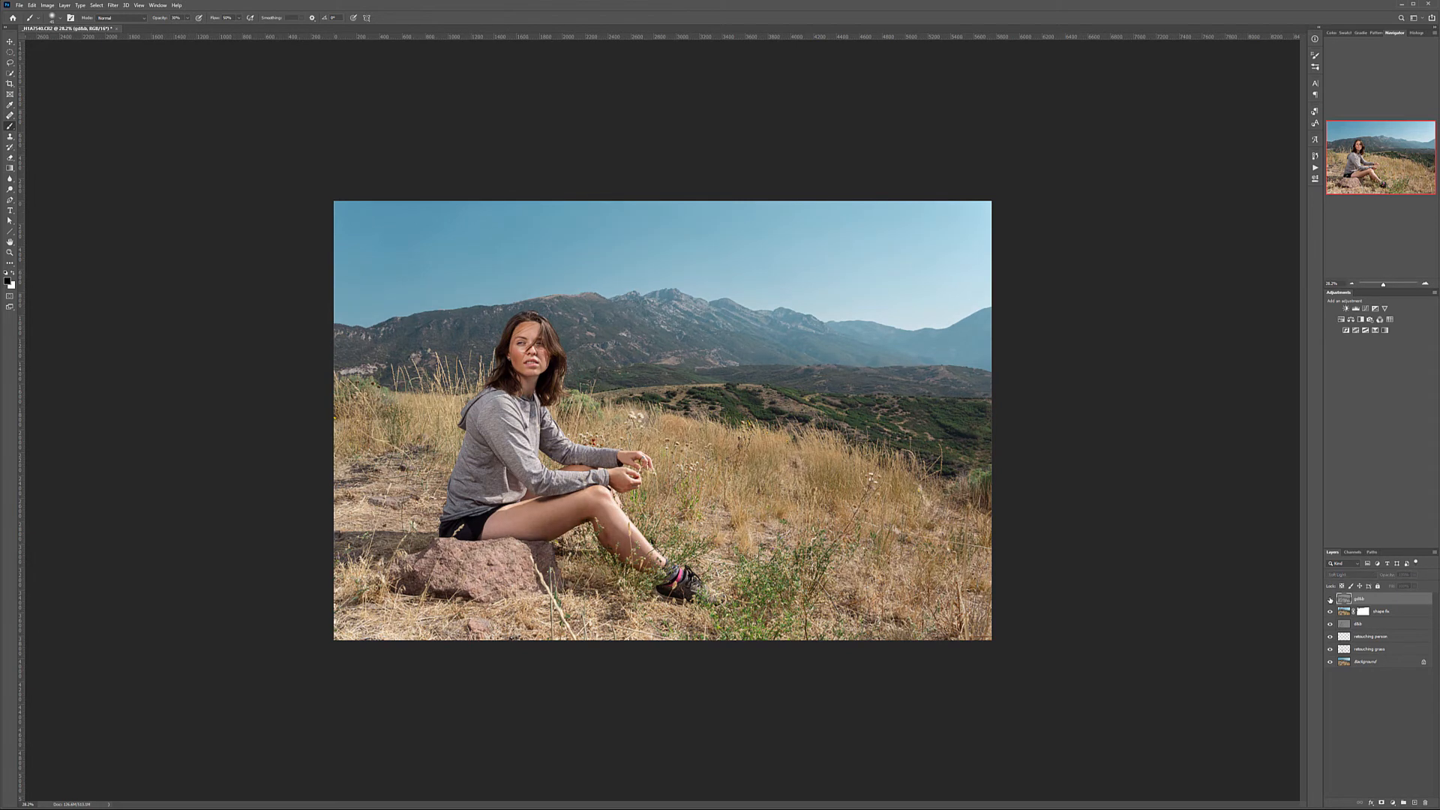
{"action": "left_click", "coordinate": [1331, 600]}
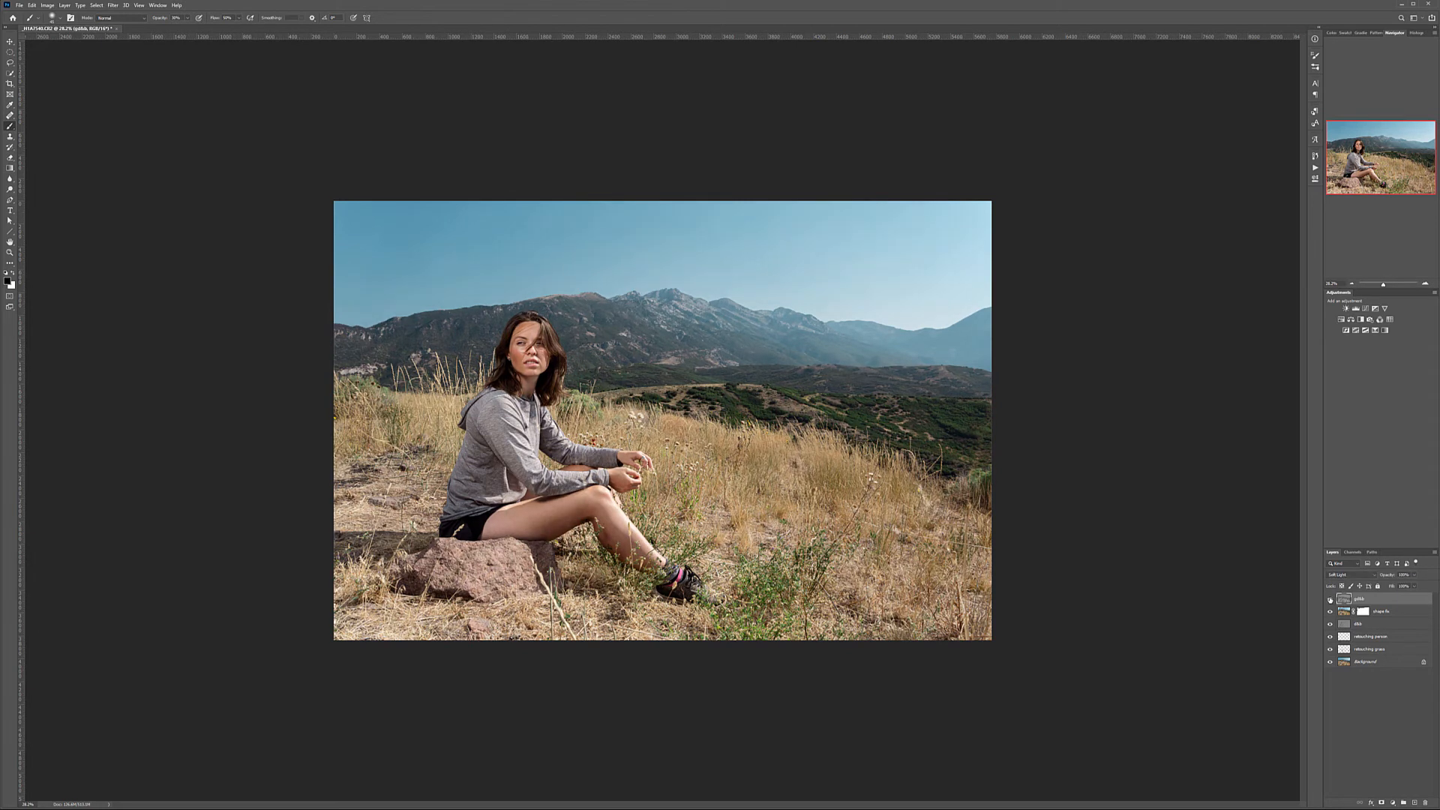
- Lower the detail layer's opacity and add a white layer mask to it
{"action": "left_click", "coordinate": [1414, 575]}
{"action": "left_click_drag", "start_coordinate": [1416, 586], "coordinate": [1392, 585]}
{"action": "left_click", "coordinate": [1381, 802]}
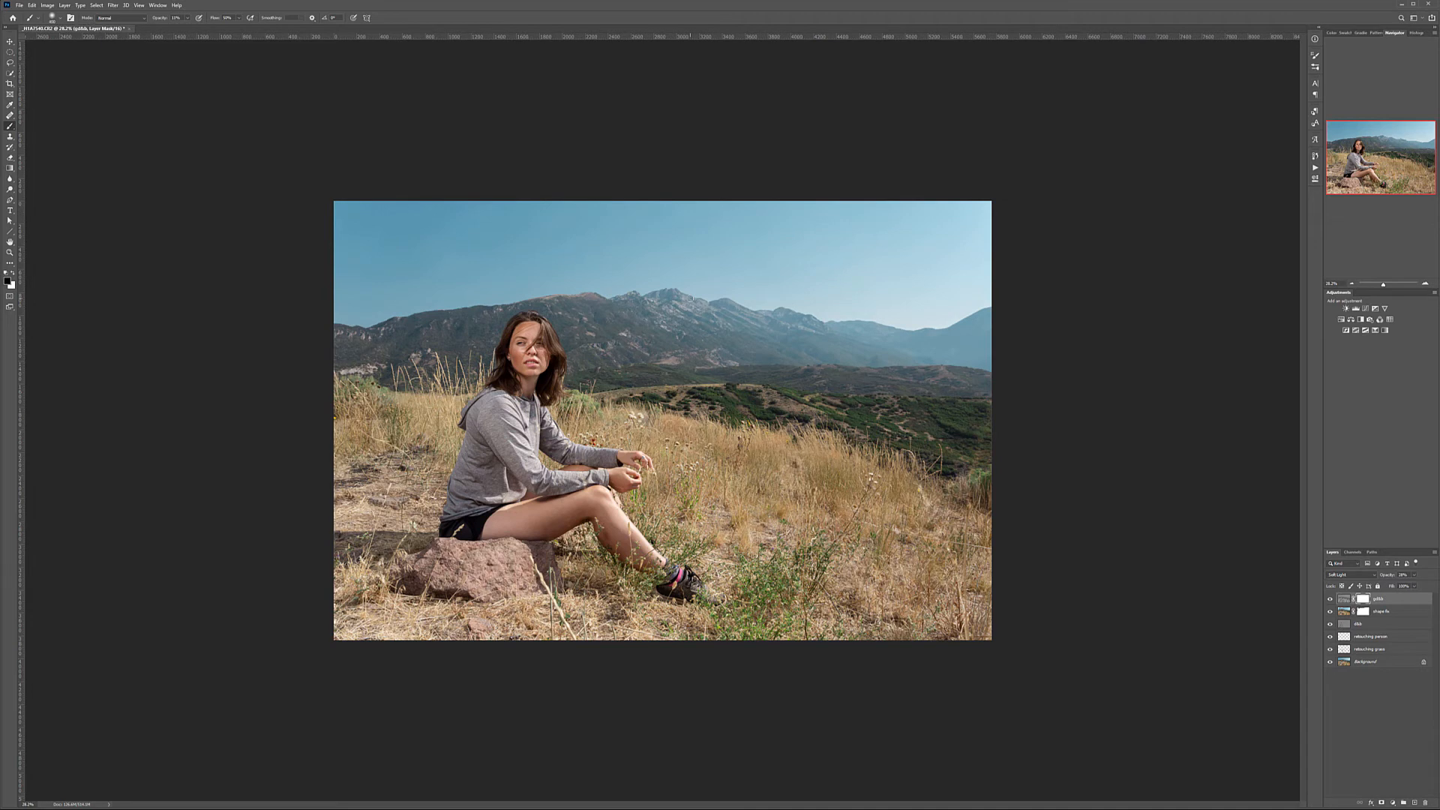
- Mask the detail effect off the background mountains in black with the brush at 40% opacity, using a smaller brush near the woman
{"action": "key", "text": "4"}
{"action": "scroll", "coordinate": [625, 344], "scroll_direction": "up", "scroll_amount": 11}
{"action": "key", "text": "bracketleft"}
{"action": "key", "text": "bracketleft"}
{"action": "key", "text": "bracketleft"}
{"action": "key", "text": "bracketleft"}
{"action": "key", "text": "bracketleft"}
{"action": "key", "text": "bracketleft"}
{"action": "key", "text": "bracketleft"}
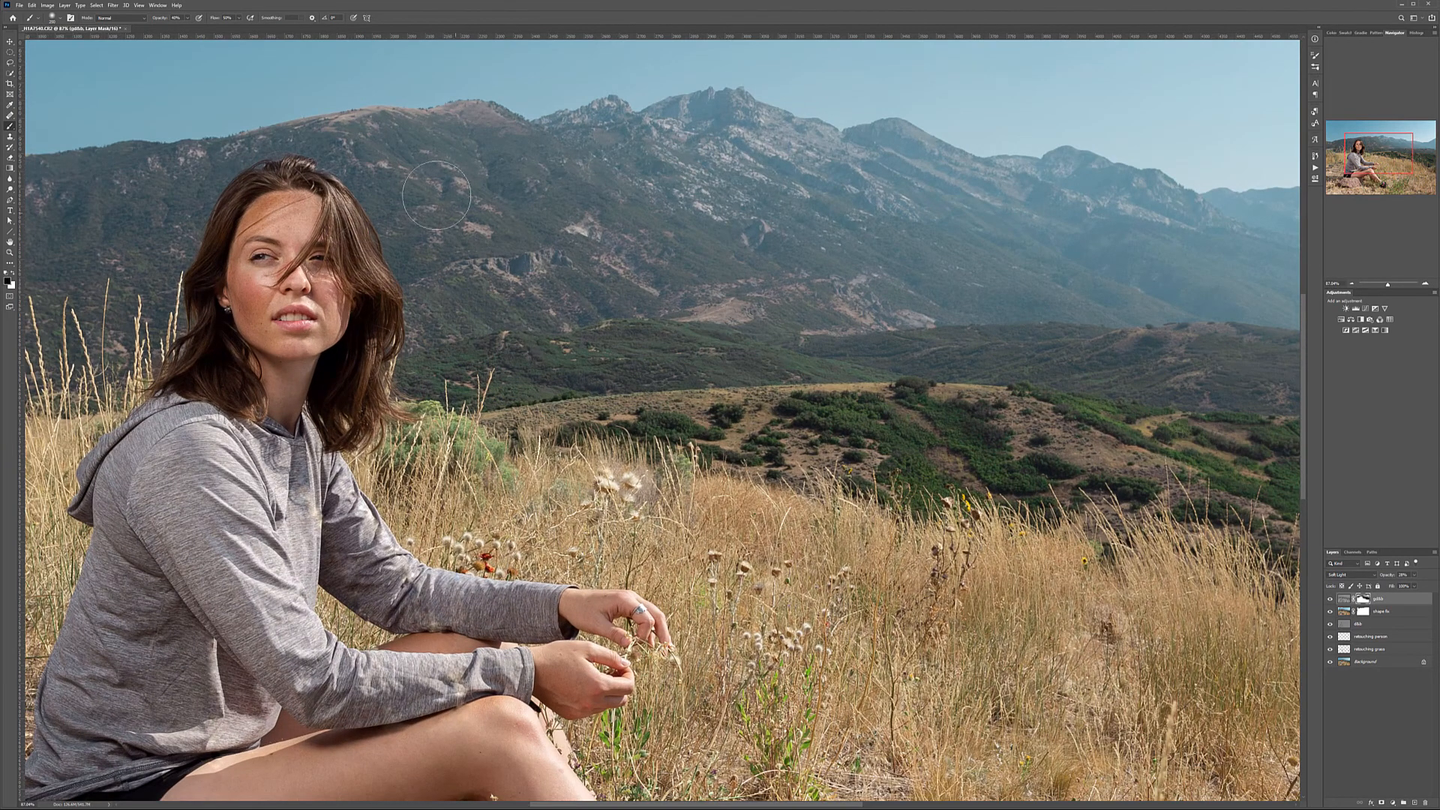
- Continue masking the detail layer over the mountains on both sides of the woman with the brush at 60% opacity
{"action": "key", "text": "6"}
{"action": "left_click_drag", "start_coordinate": [567, 284], "coordinate": [1231, 204]}
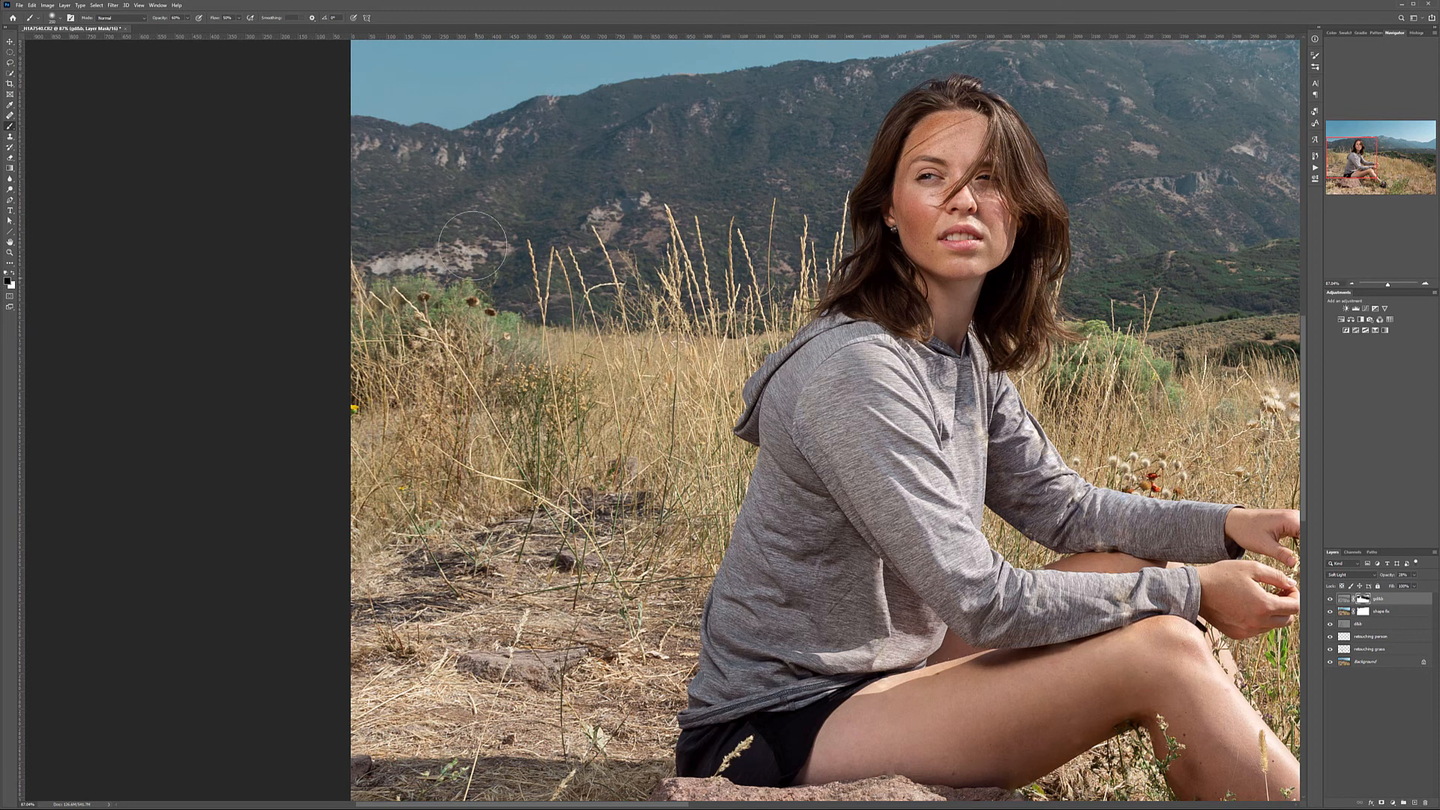
{"action": "mouse_move", "coordinate": [621, 113]}
{"action": "left_mouse_down"}
{"action": "mouse_move", "coordinate": [420, 244]}
{"action": "mouse_move", "coordinate": [424, 263]}
{"action": "left_mouse_up"}
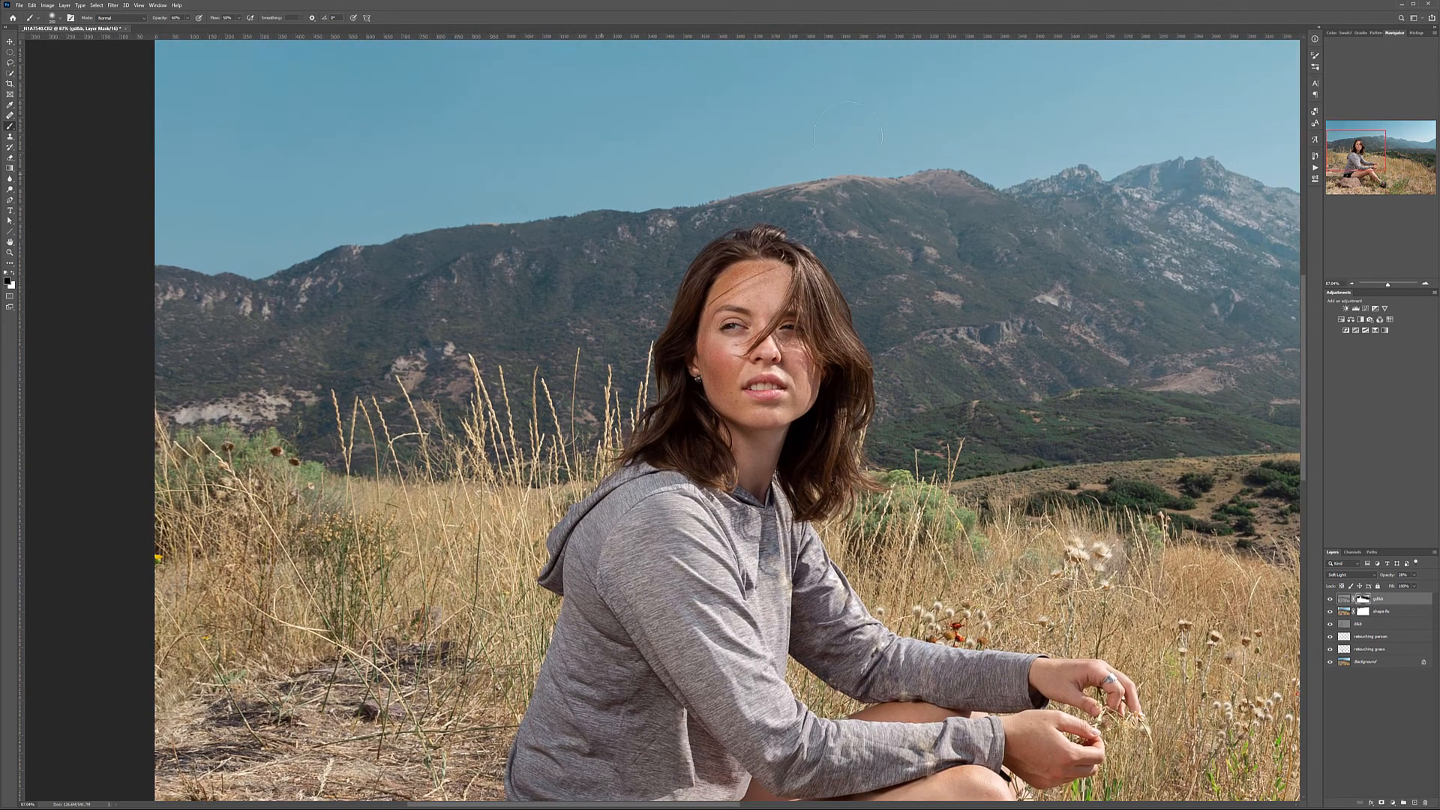
{"action": "scroll", "coordinate": [1142, 233], "scroll_direction": "down", "scroll_amount": 6}
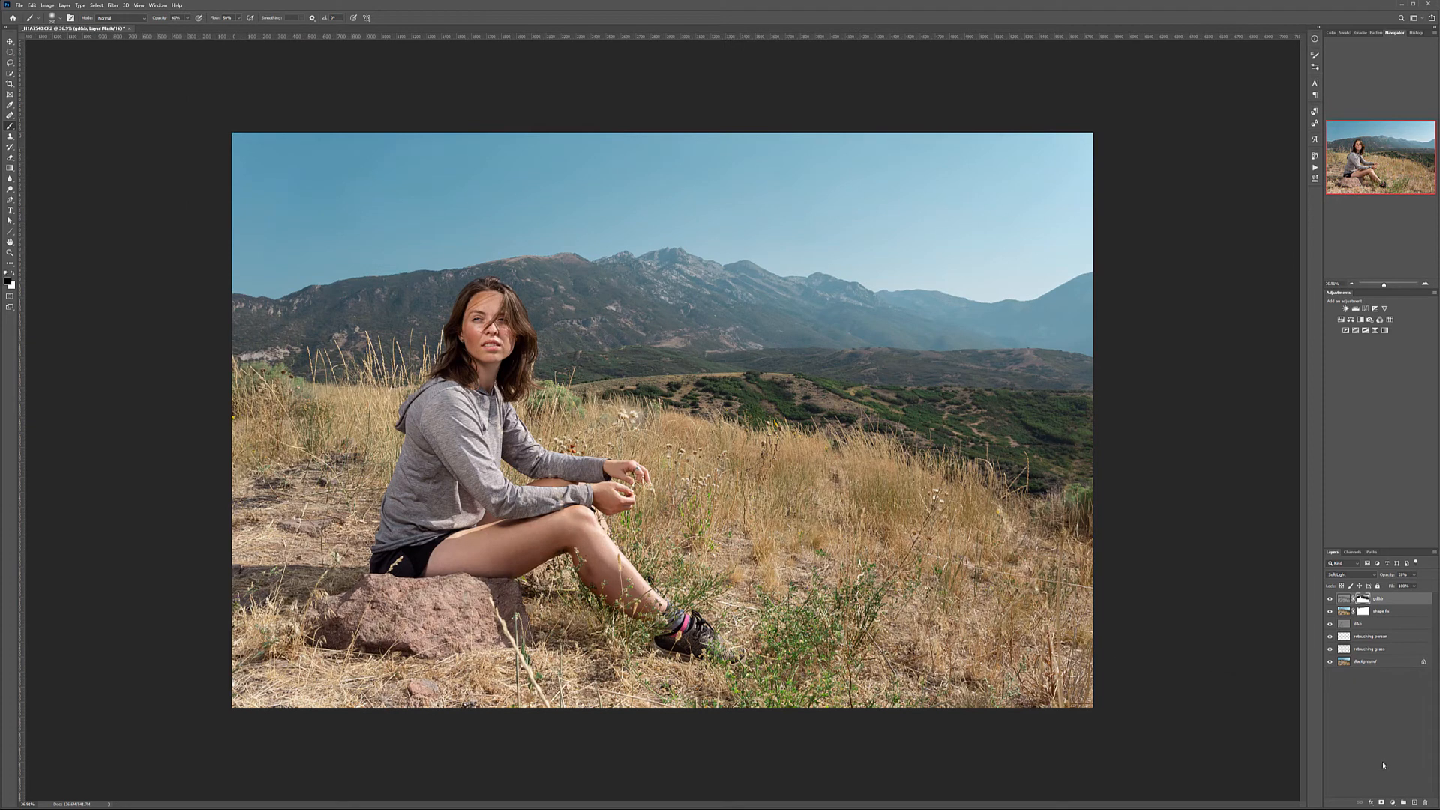
- Add a Solid Color fill layer in a muted blue-gray with a hue of 191°
{"action": "left_click", "coordinate": [1392, 805]}
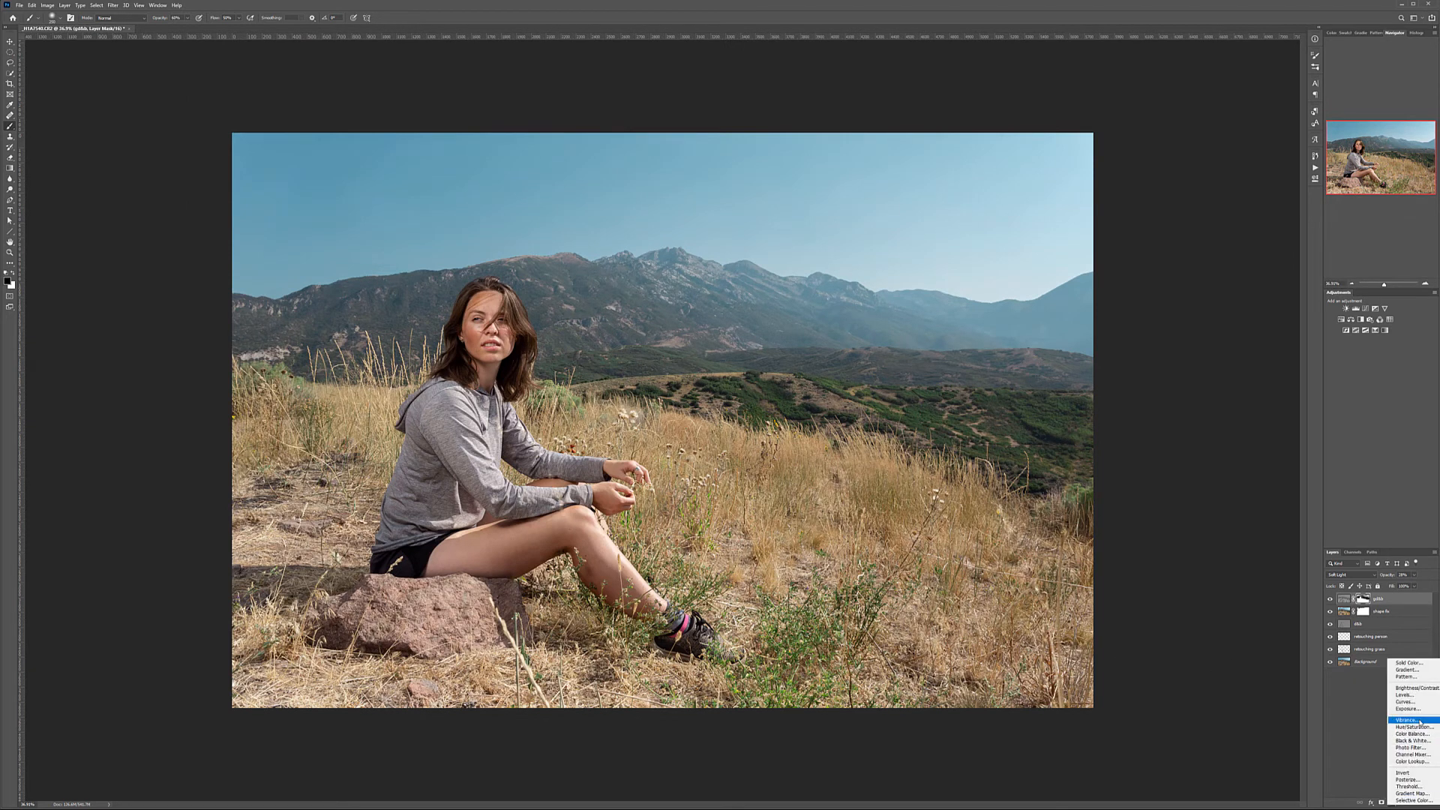
{"action": "left_click", "coordinate": [1410, 663]}
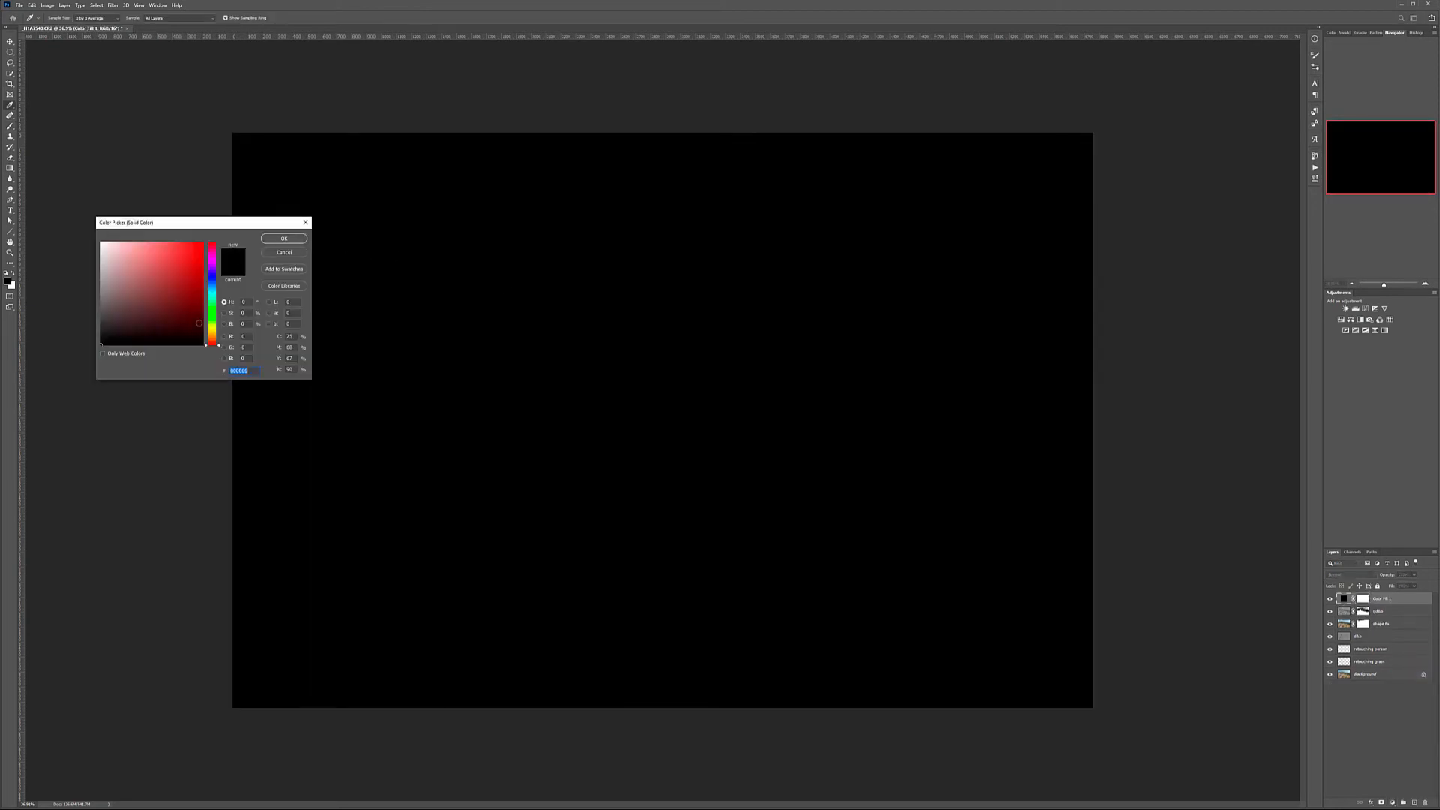
{"action": "left_click", "coordinate": [213, 293]}
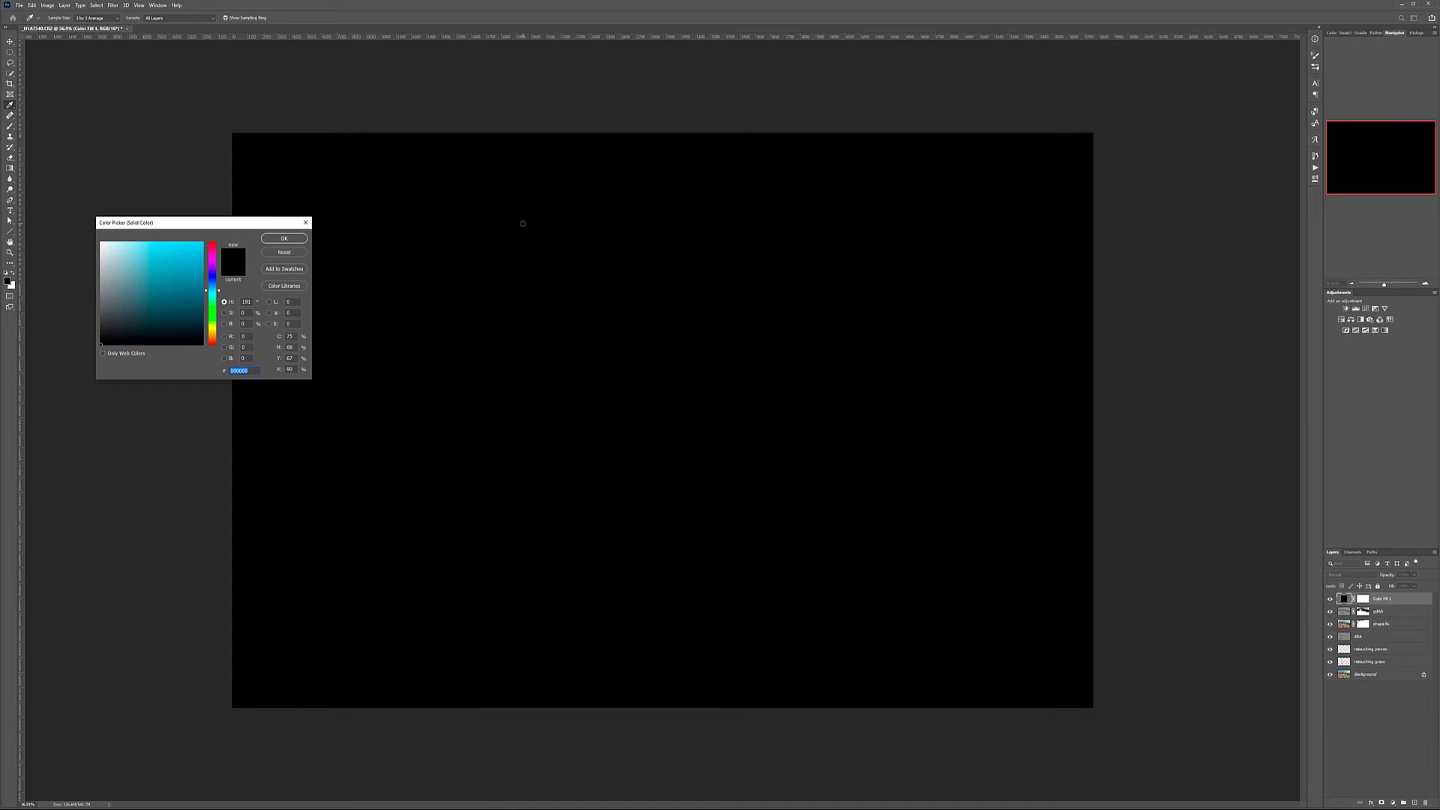
{"action": "mouse_move", "coordinate": [138, 277]}
{"action": "left_mouse_down"}
{"action": "mouse_move", "coordinate": [102, 289]}
{"action": "mouse_move", "coordinate": [119, 288]}
{"action": "left_mouse_up"}
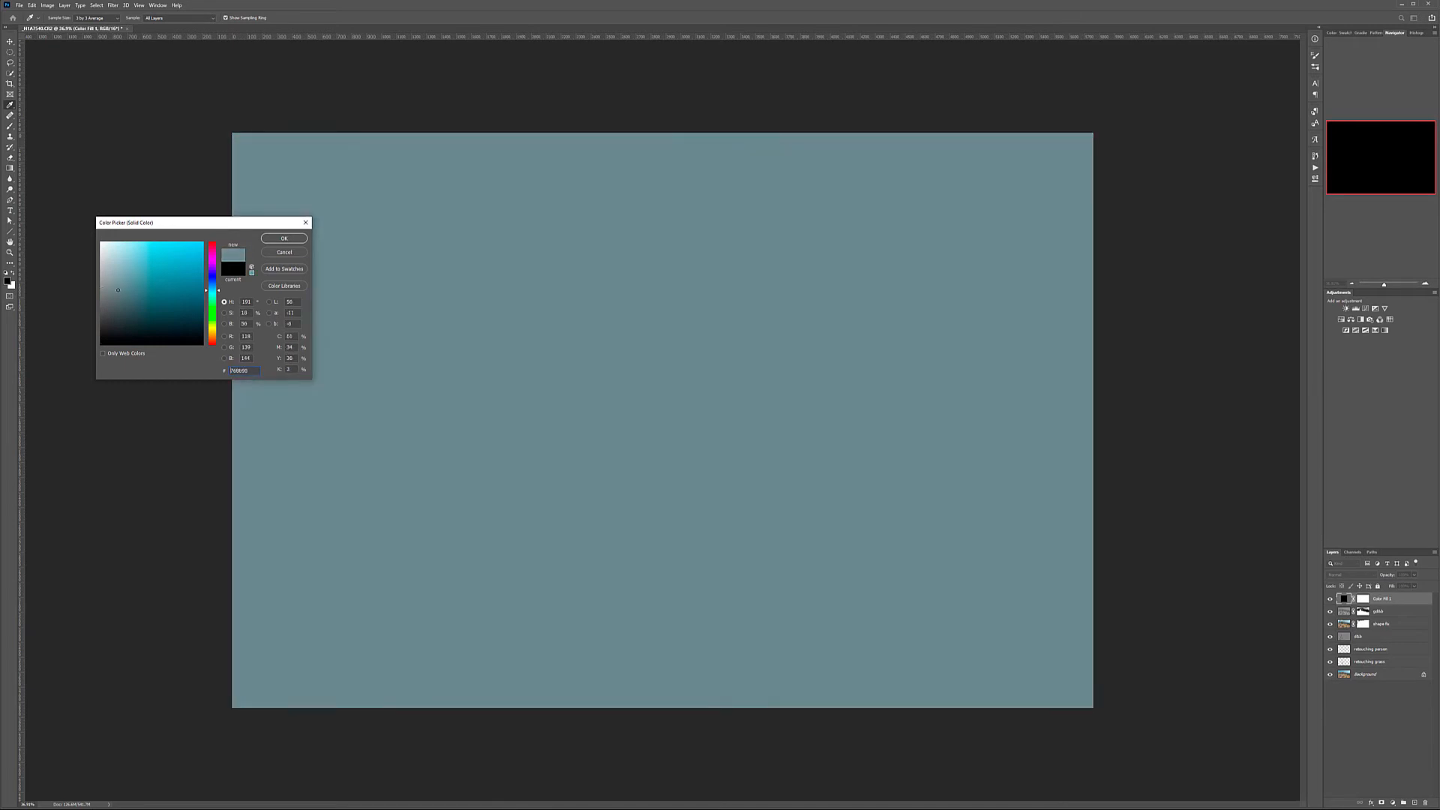
{"action": "left_click", "coordinate": [285, 239]}
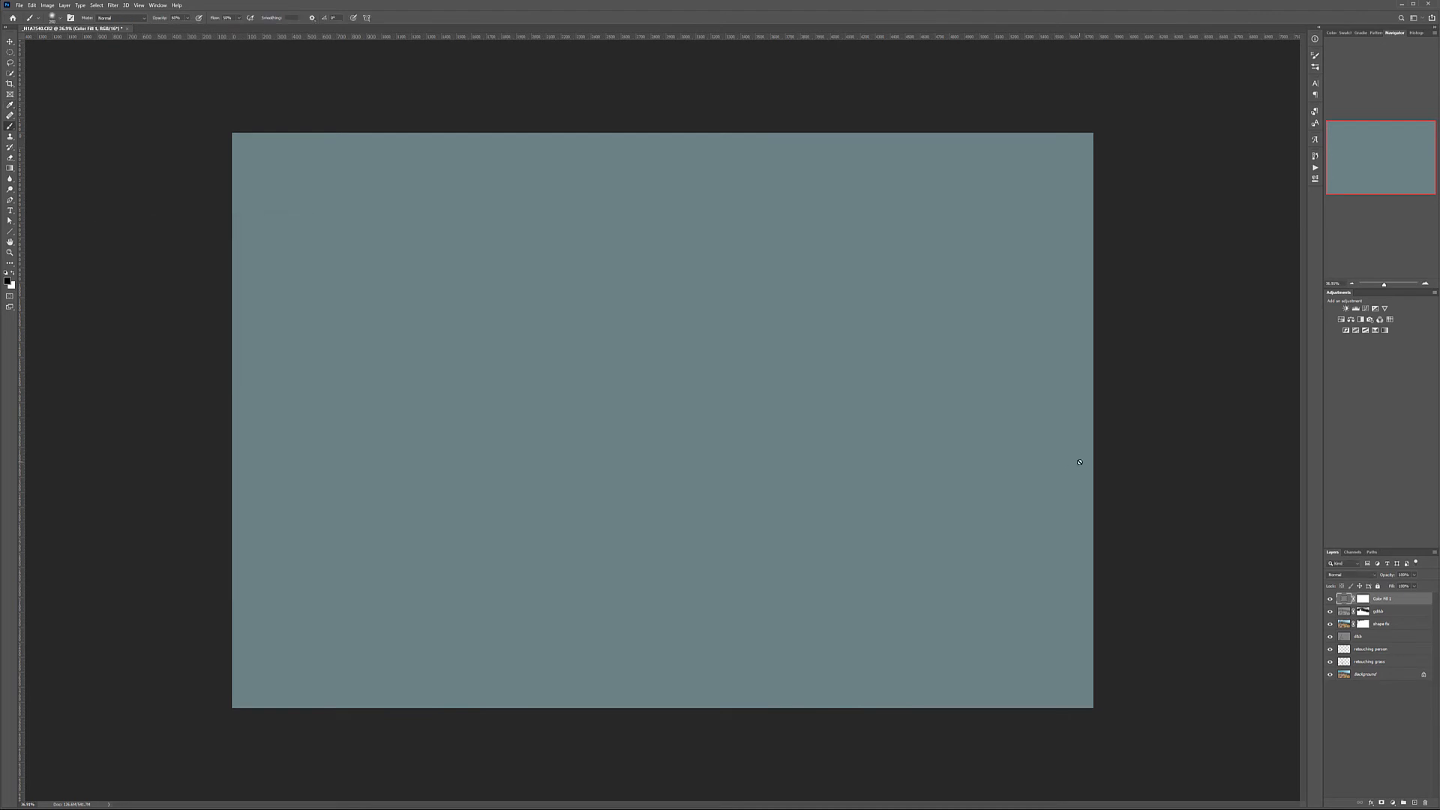
- Try Soft Light on the color fill layer, settle on Screen blending, and invert the layer's mask to black
{"action": "left_click", "coordinate": [1374, 578]}
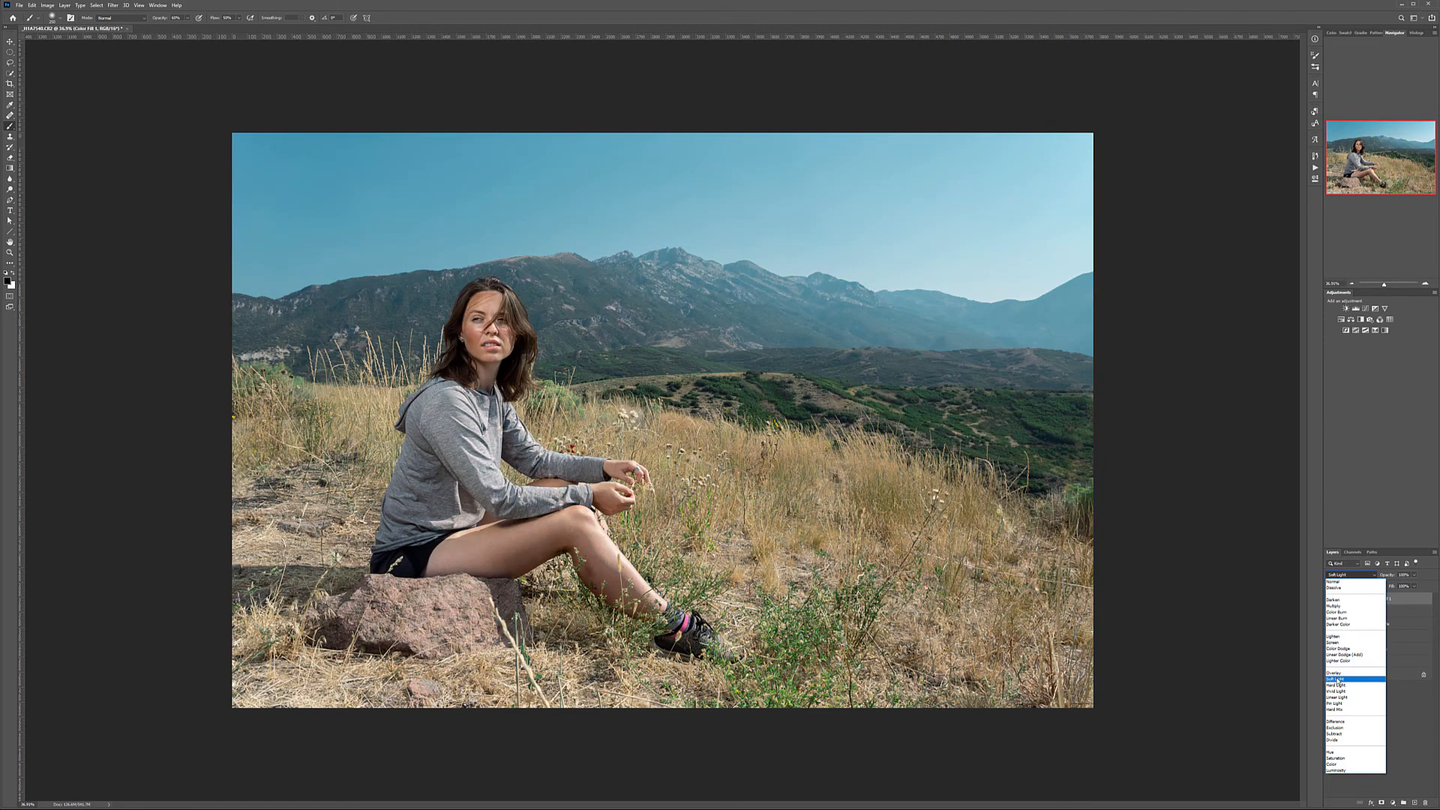
{"action": "left_click", "coordinate": [1337, 680]}
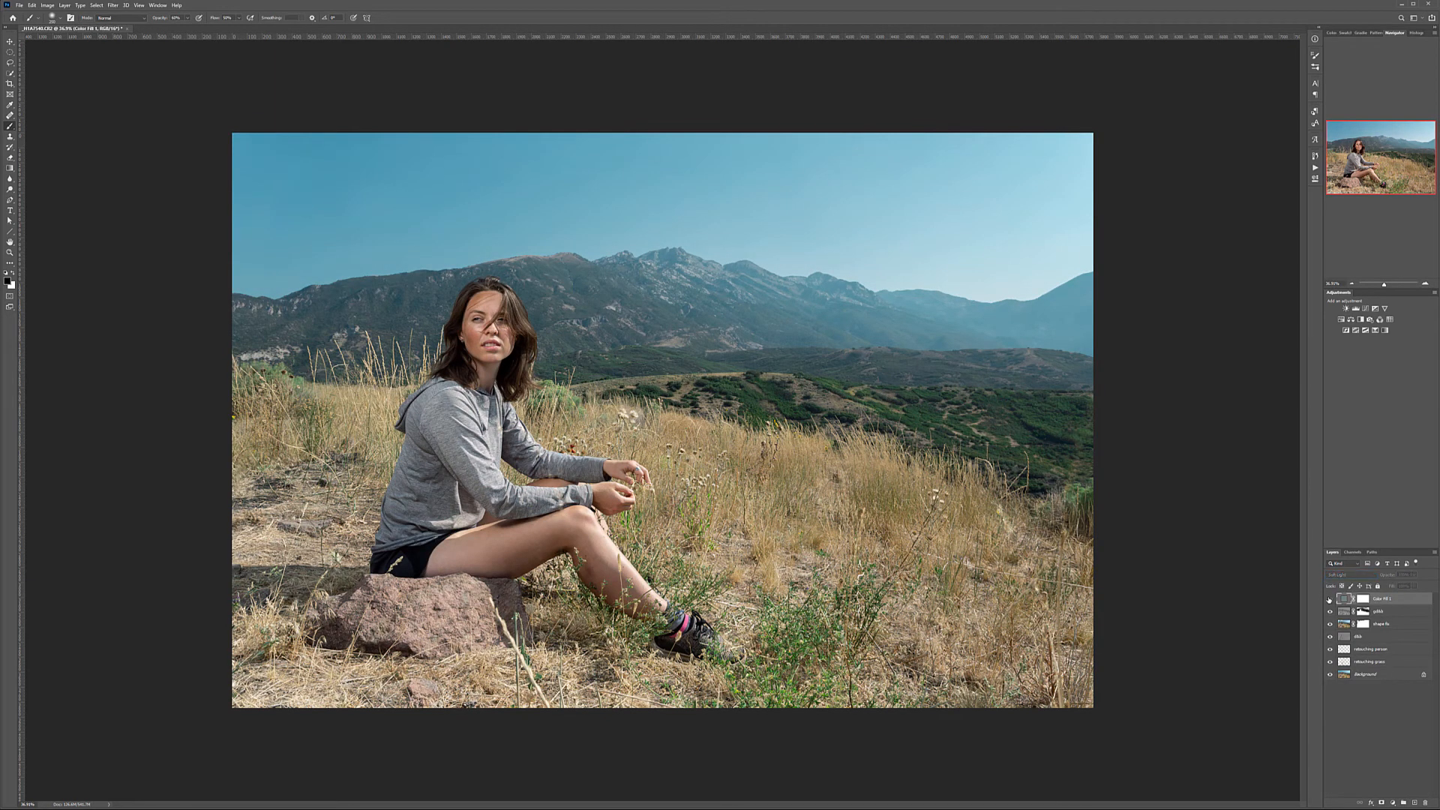
{"action": "left_click", "coordinate": [1338, 578]}
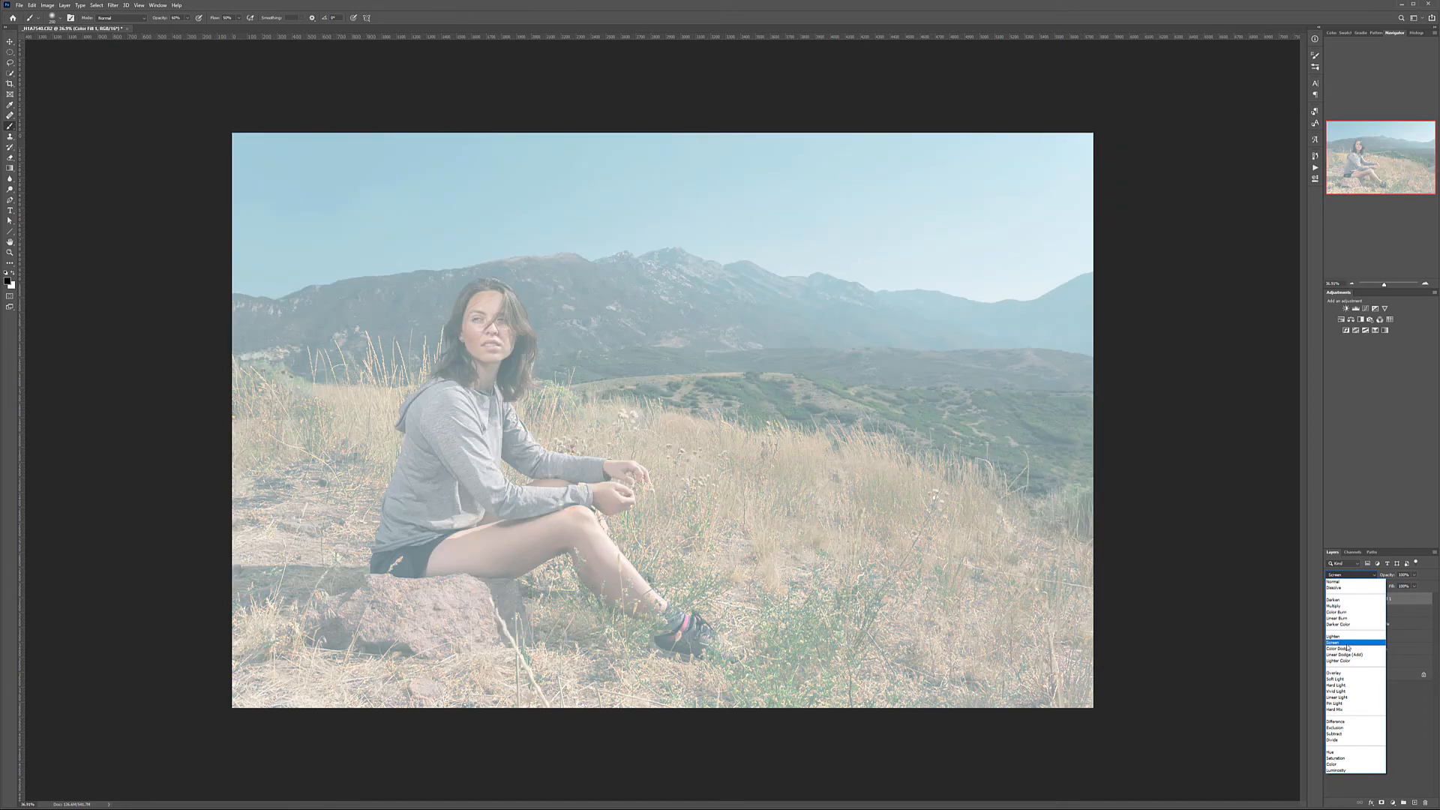
{"action": "left_click", "coordinate": [1348, 643]}
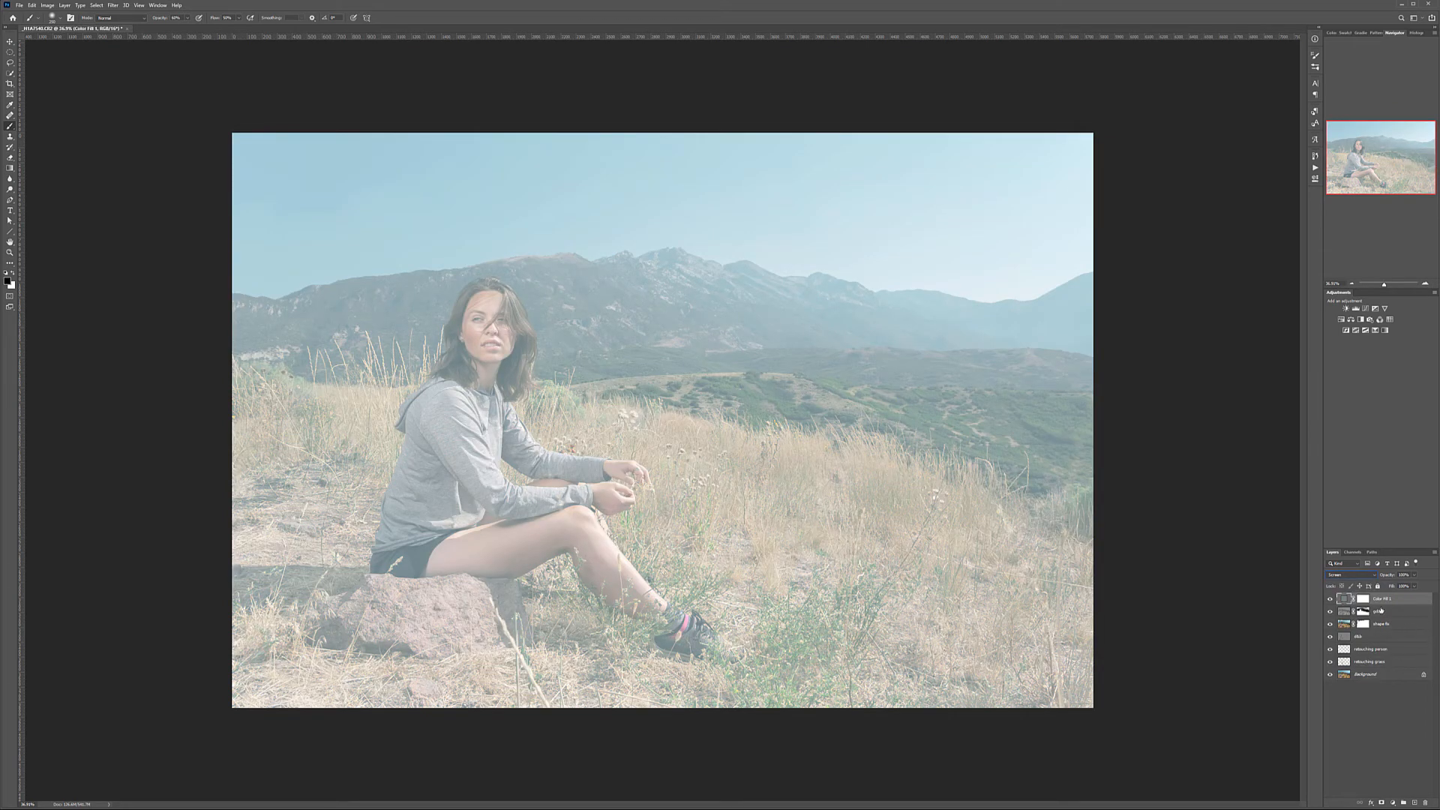
{"action": "key", "text": "ctrl+i"}
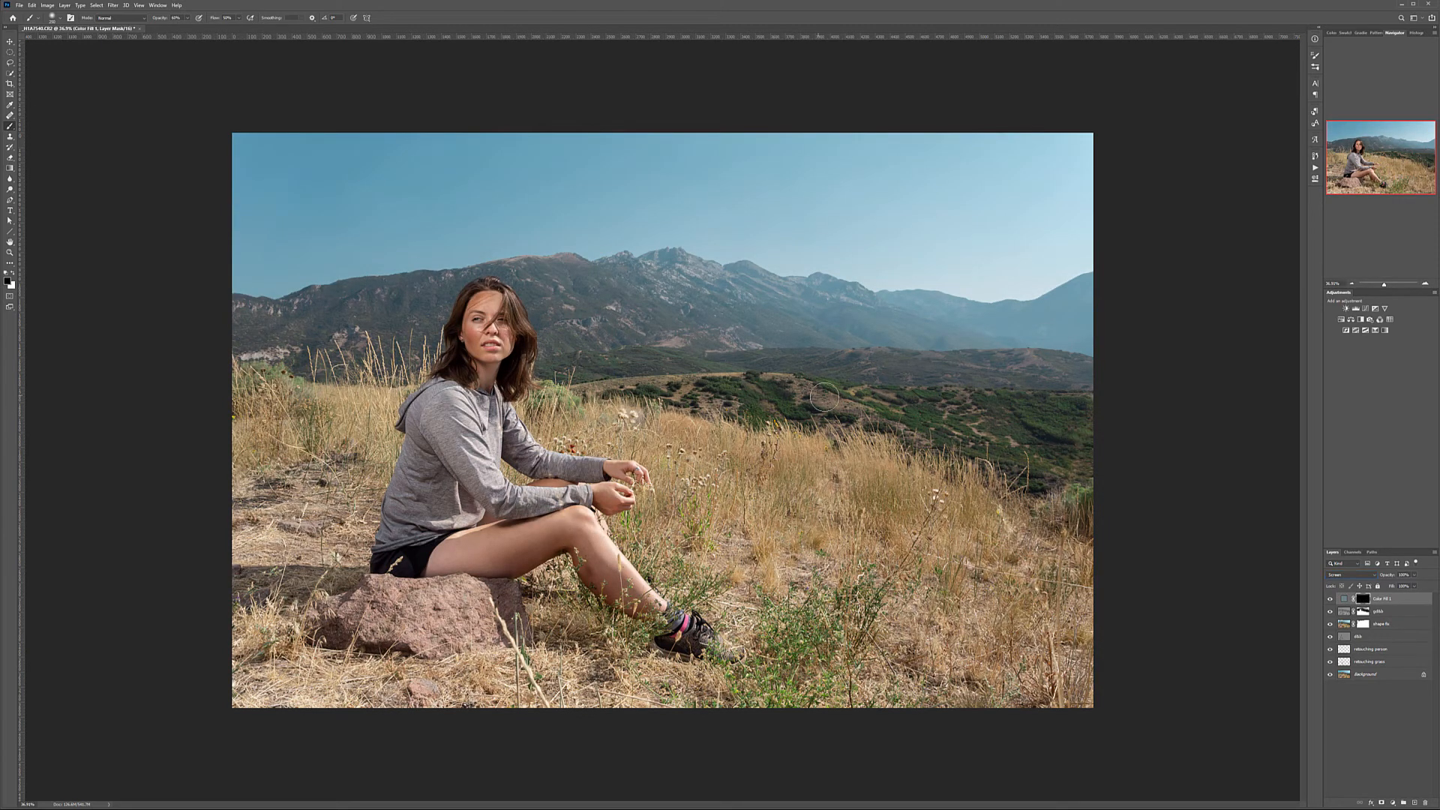
- Paint haze in white at 10% opacity over the mountains behind and to both sides of the woman on the color fill mask, using a smaller brush
{"action": "key", "text": "bracketright"}
{"action": "key", "text": "bracketright"}
{"action": "key", "text": "bracketright"}
{"action": "key", "text": "bracketright"}
{"action": "key", "text": "x"}
{"action": "key", "text": "1"}
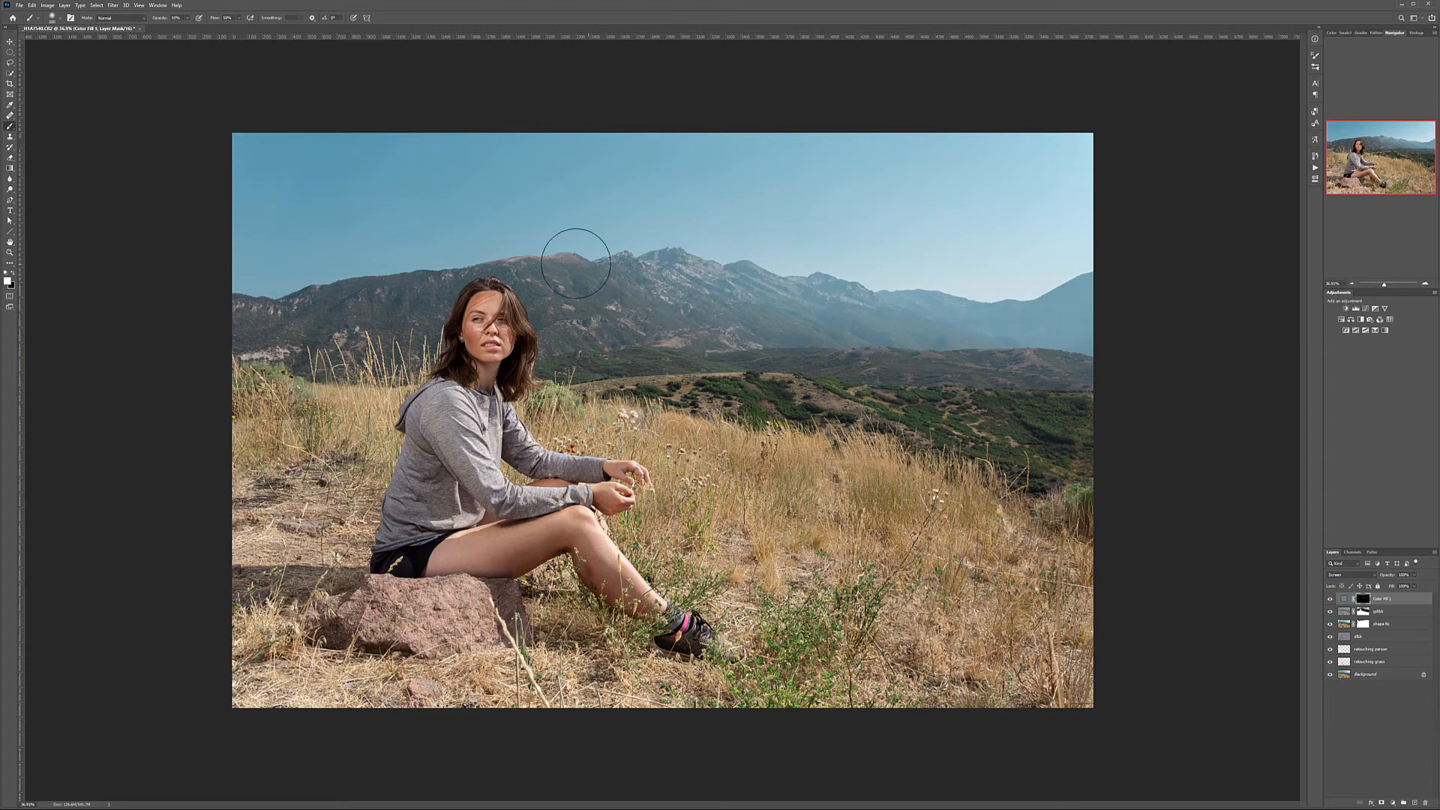
{"action": "scroll", "coordinate": [563, 303], "scroll_direction": "up", "scroll_amount": 5}
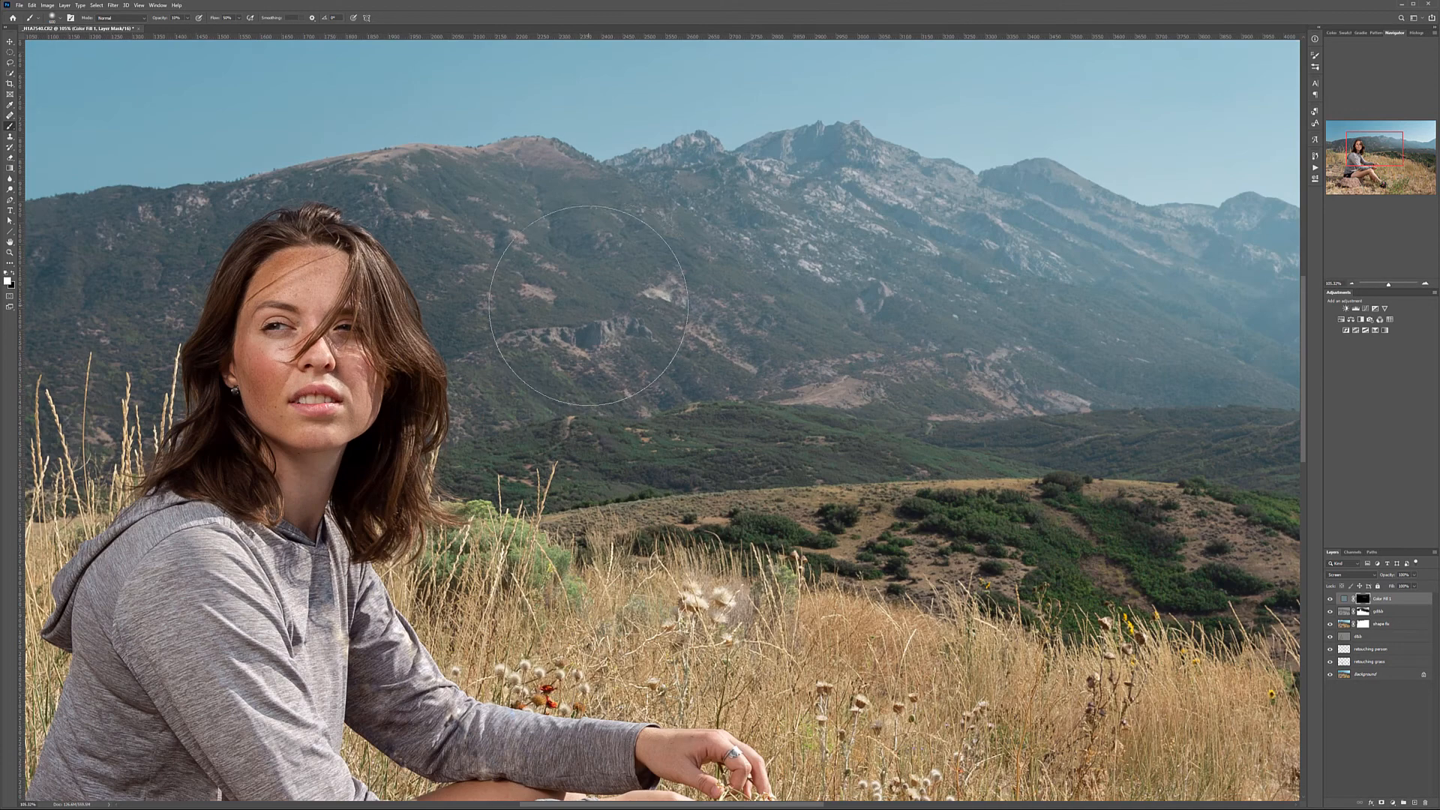
{"action": "key", "text": "bracketleft"}
{"action": "key", "text": "bracketleft"}
{"action": "key", "text": "bracketleft"}
{"action": "key", "text": "bracketleft"}
{"action": "key", "text": "bracketleft"}
{"action": "key", "text": "bracketleft"}
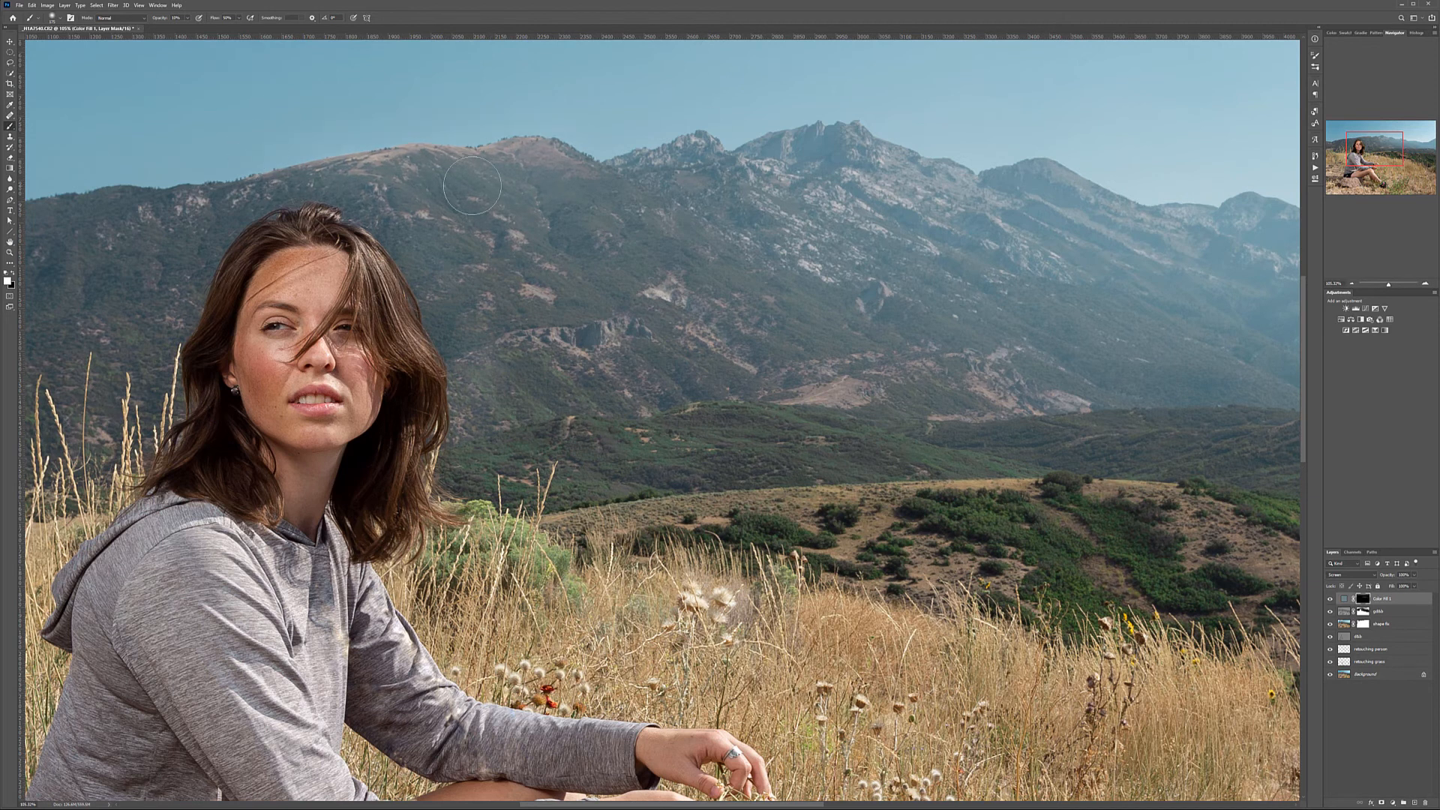
{"action": "left_click_drag", "start_coordinate": [444, 289], "coordinate": [972, 261]}
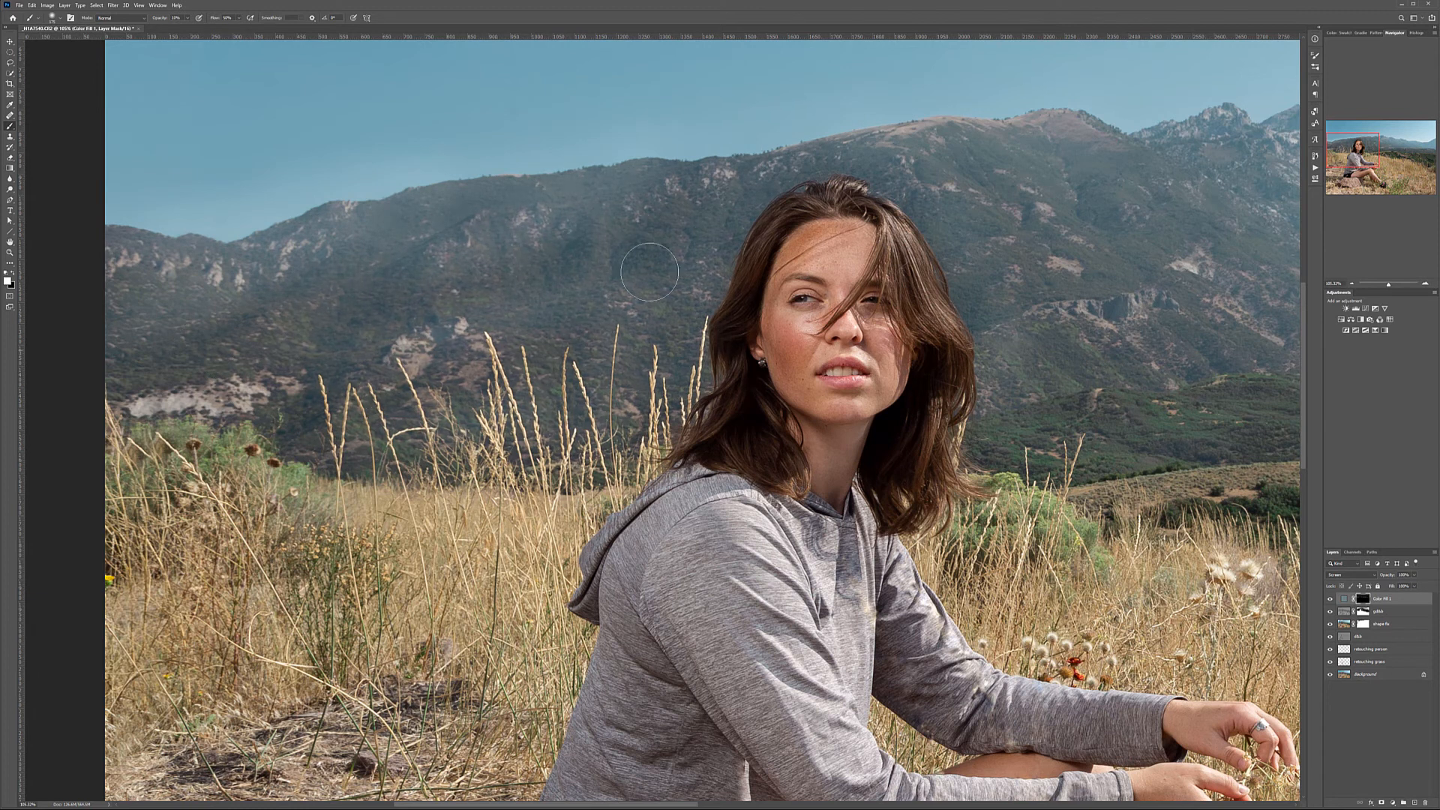
{"action": "left_click_drag", "start_coordinate": [840, 156], "coordinate": [326, 240]}
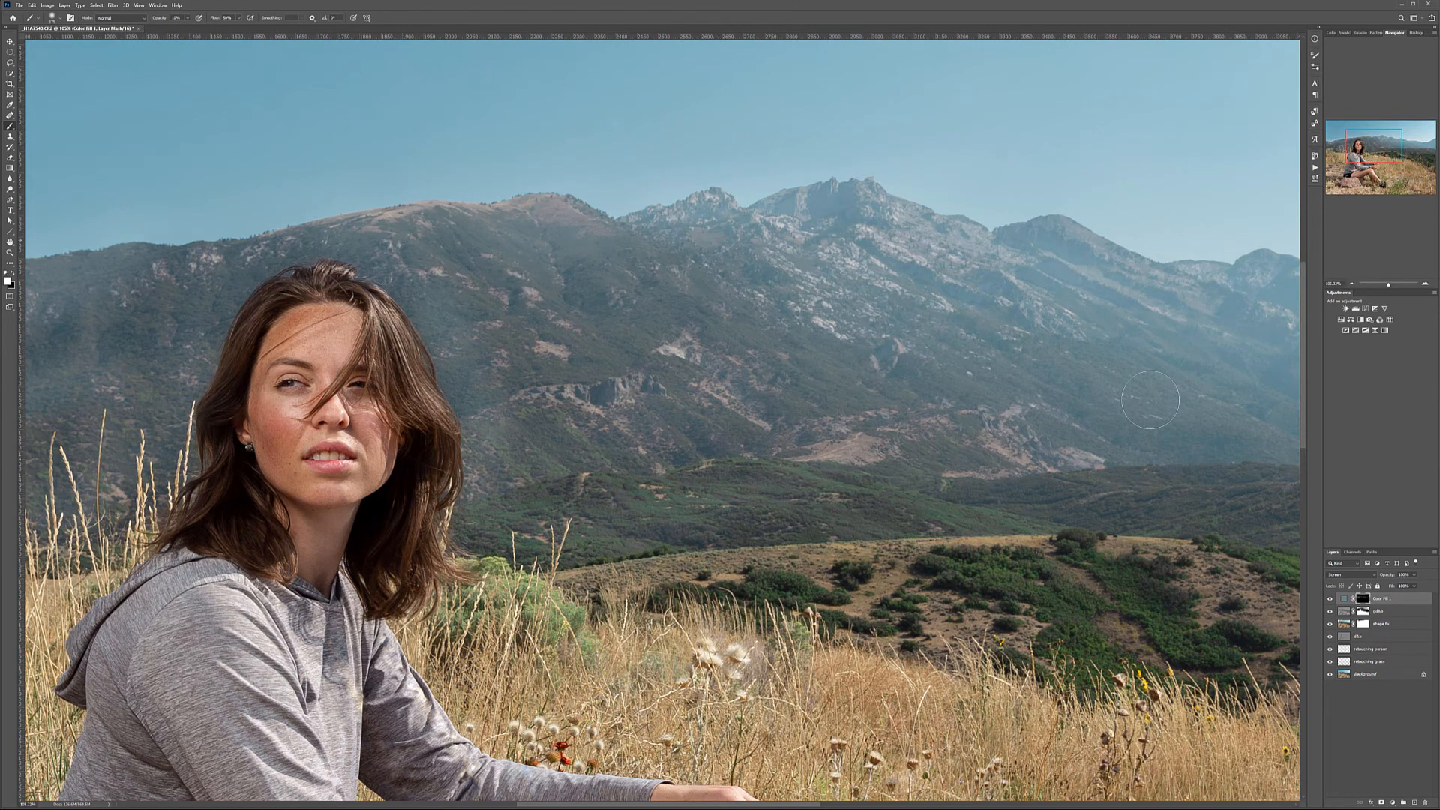
- Extend the painted haze over the distant mountains and the brown ridge on the right of the photo
{"action": "left_click_drag", "start_coordinate": [1162, 394], "coordinate": [670, 382]}
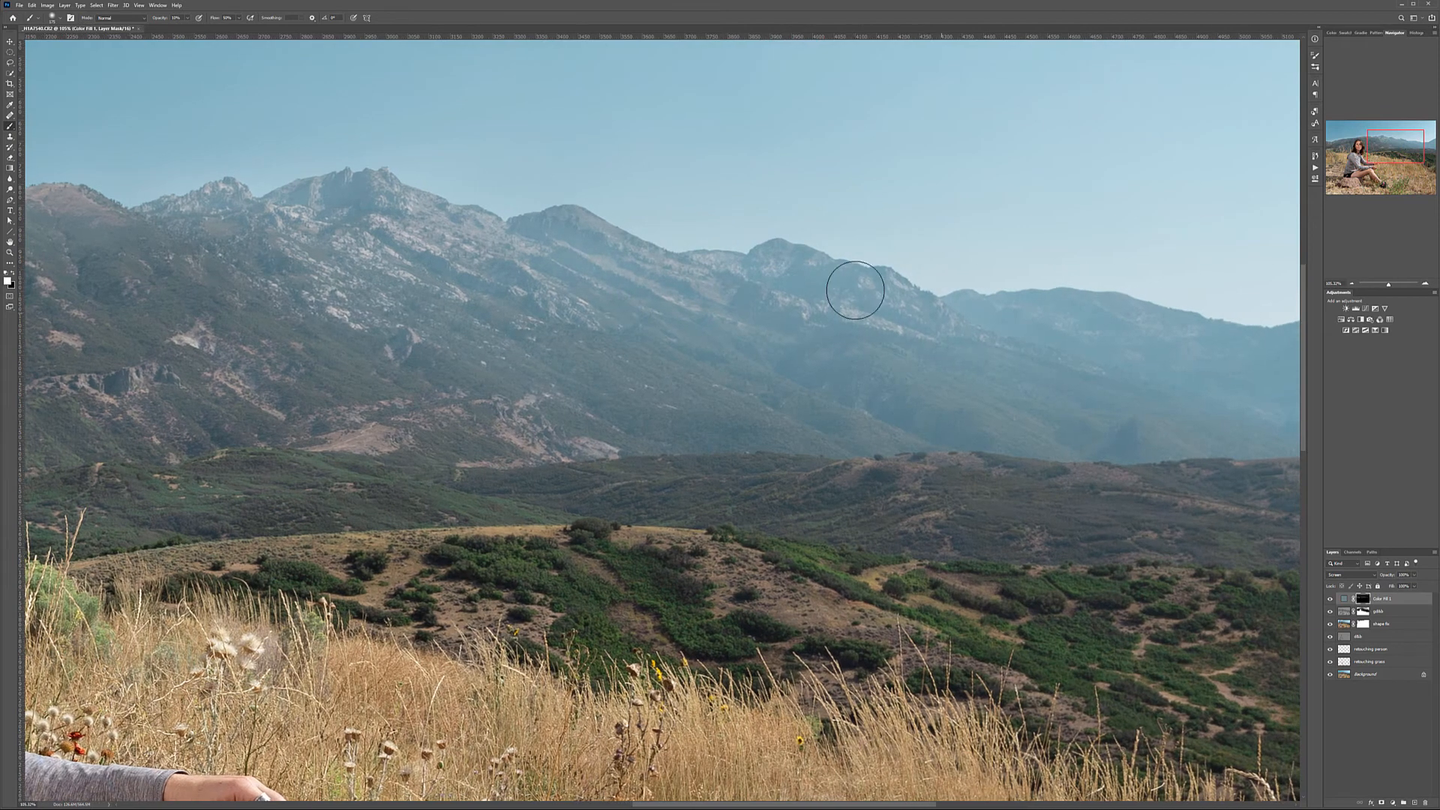
{"action": "left_click_drag", "start_coordinate": [1263, 408], "coordinate": [860, 354]}
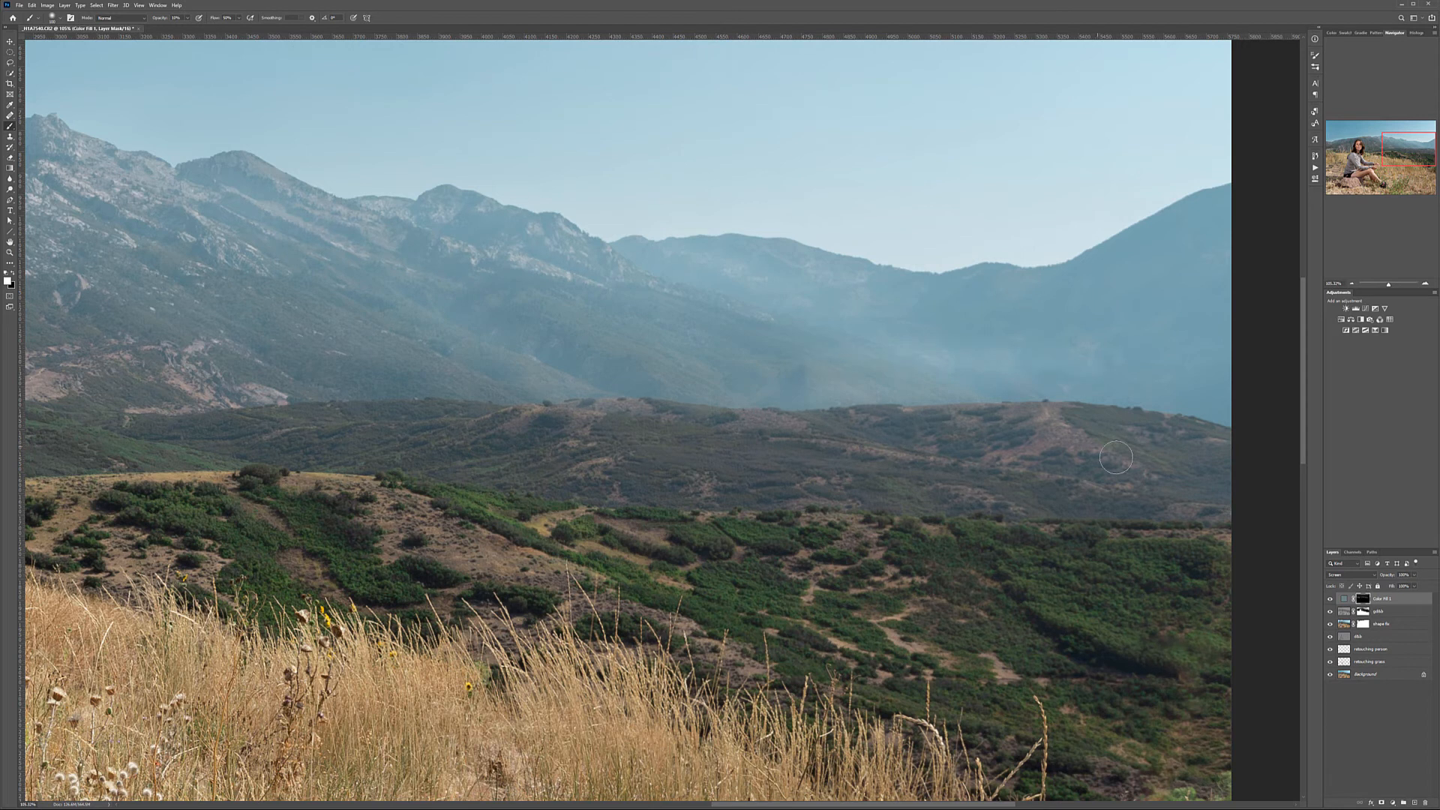
{"action": "left_click_drag", "start_coordinate": [1141, 466], "coordinate": [799, 475]}
- Brush haze with a larger brush over the green hillside at the right edge and the valley beside the woman, and check it against the original
{"action": "key", "text": "]"}
{"action": "key", "text": "]"}
{"action": "key", "text": "]"}
{"action": "key", "text": "]"}
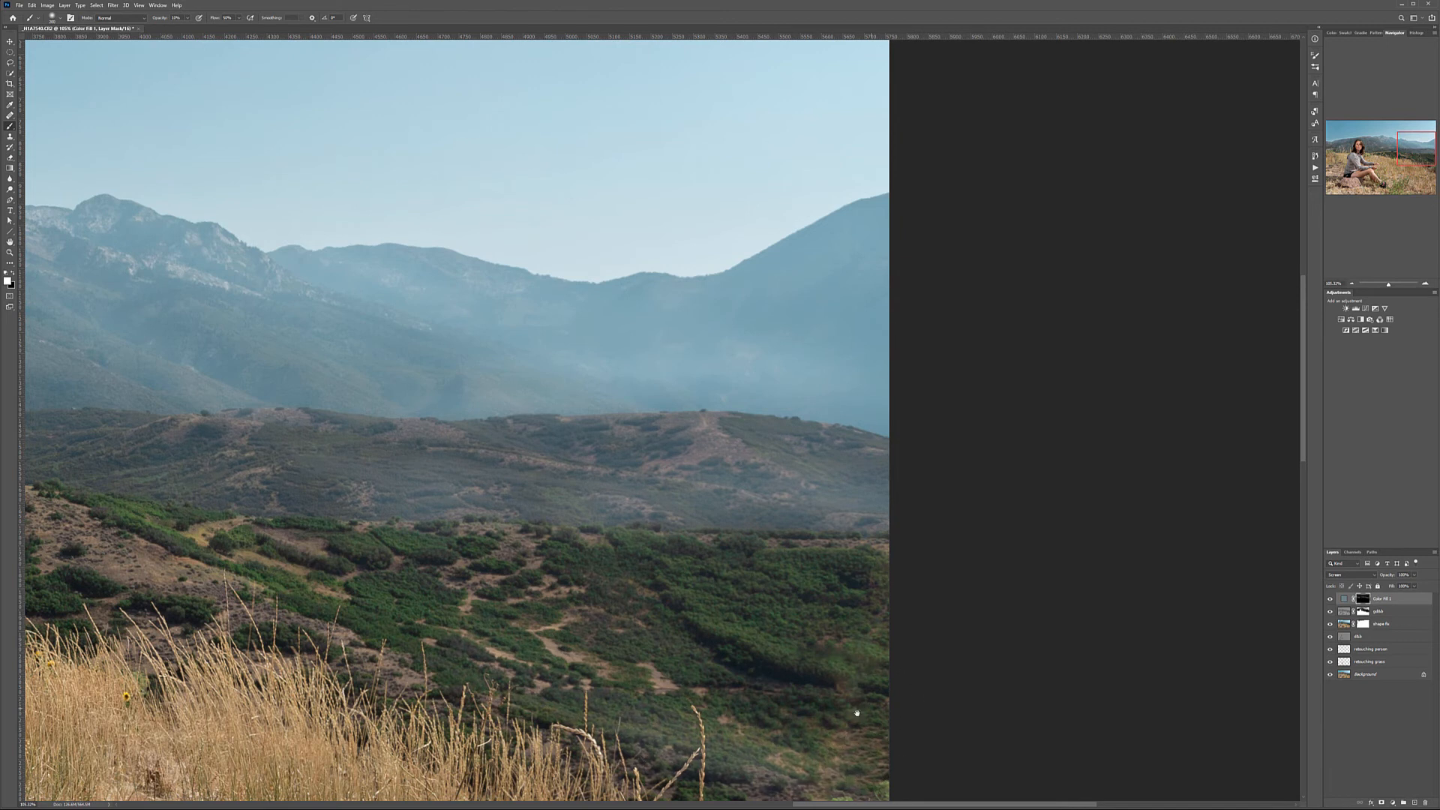
{"action": "scroll", "coordinate": [750, 600], "scroll_direction": "down", "scroll_amount": 3}
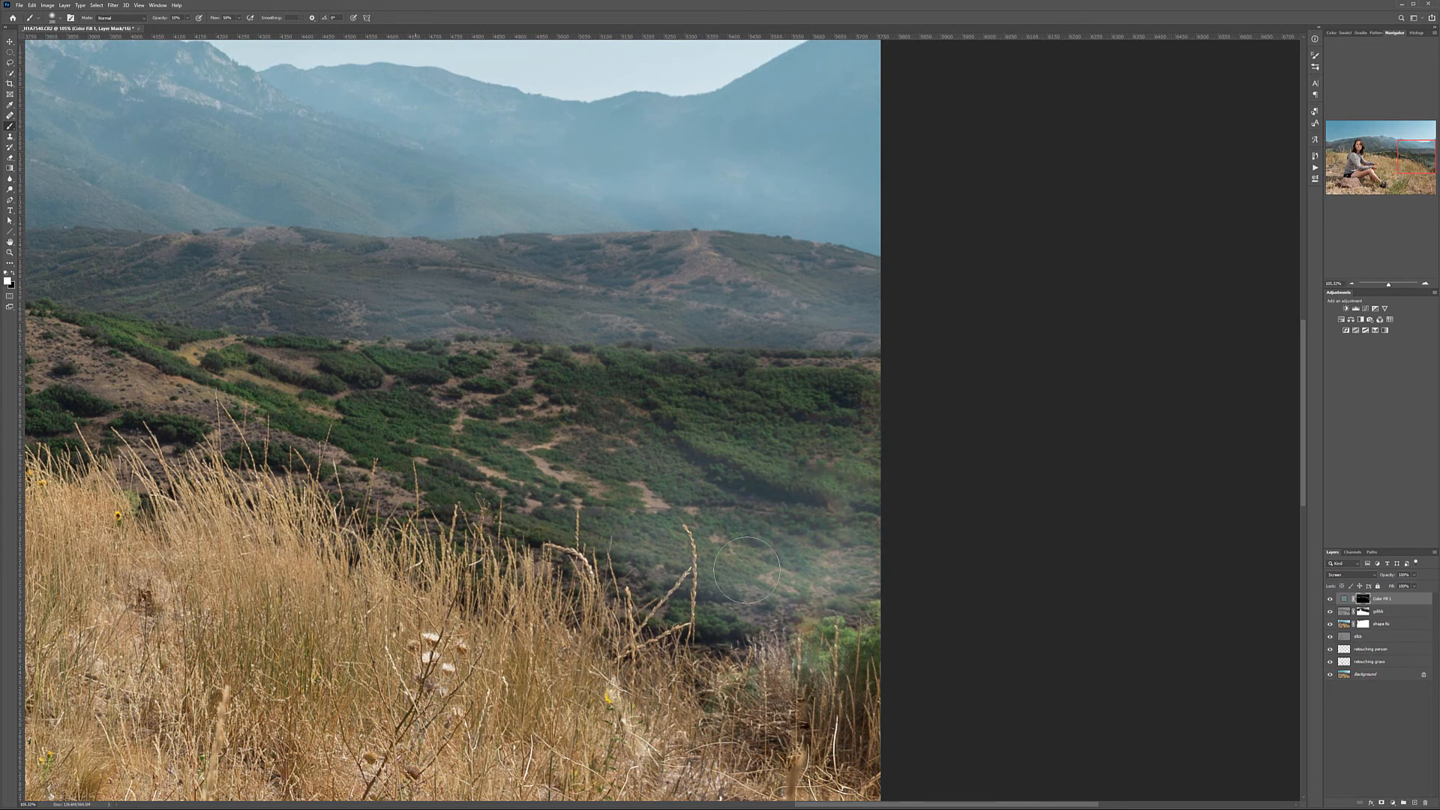
{"action": "left_click_drag", "start_coordinate": [471, 500], "coordinate": [827, 471]}
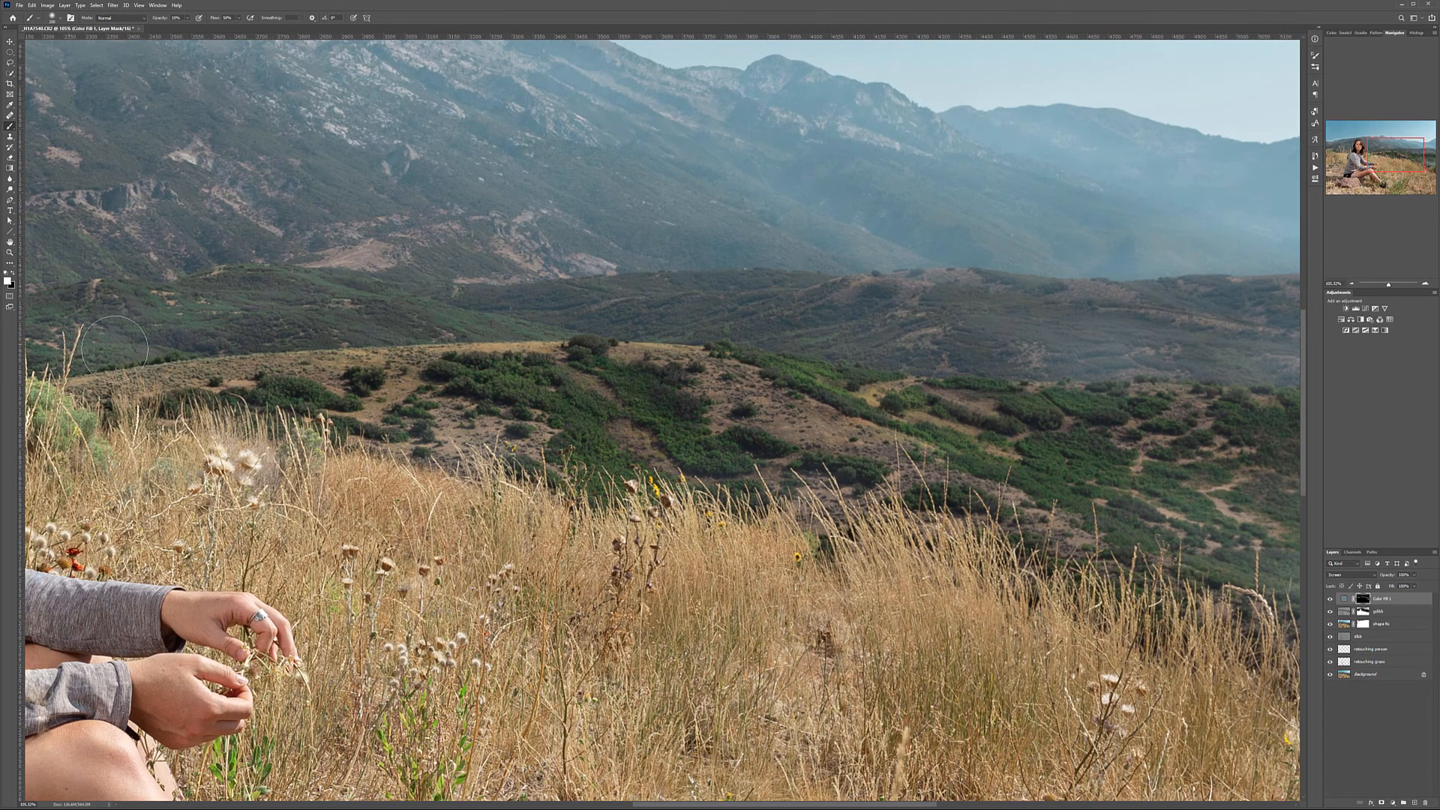
{"action": "left_click_drag", "start_coordinate": [432, 395], "coordinate": [792, 430]}
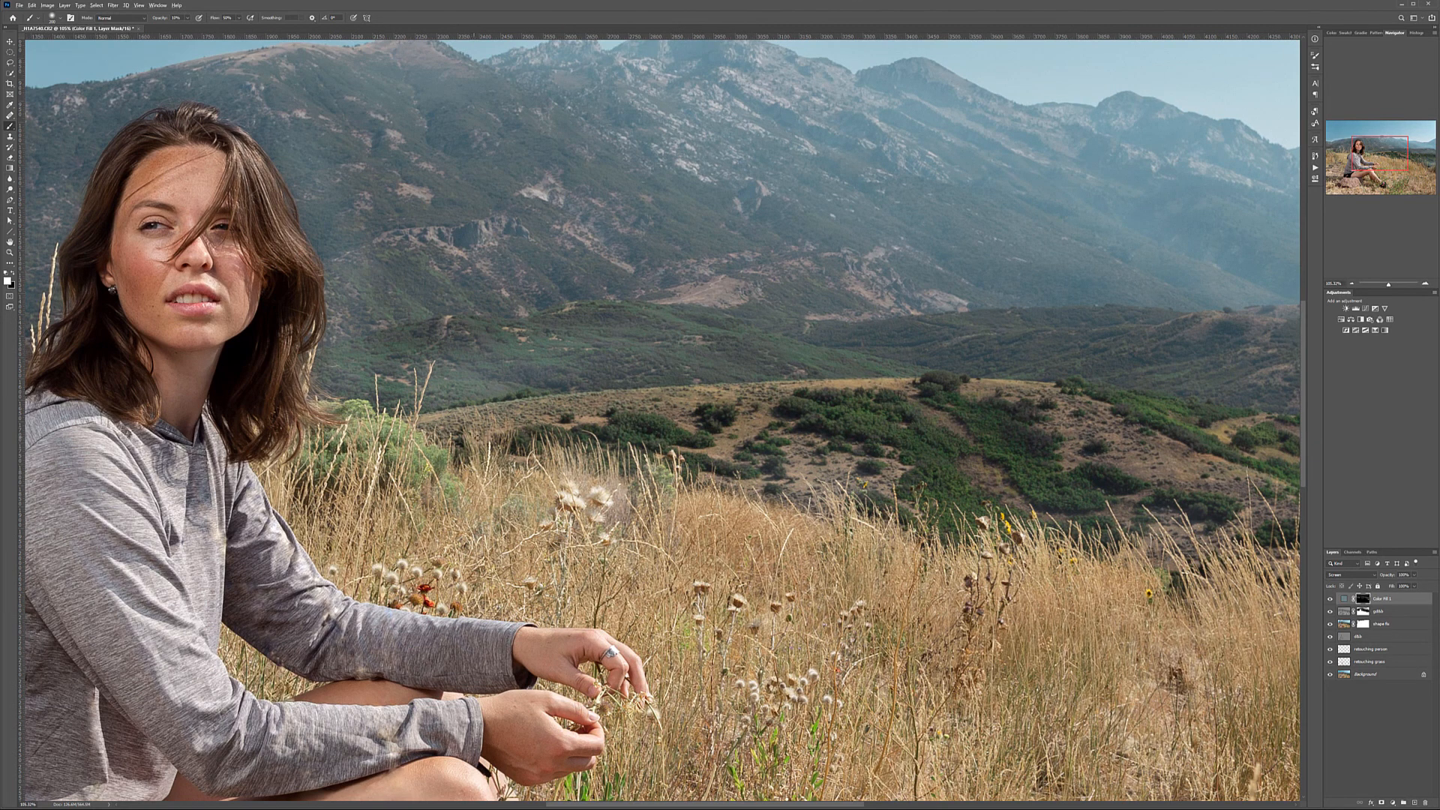
{"action": "key", "text": "ctrl+0"}
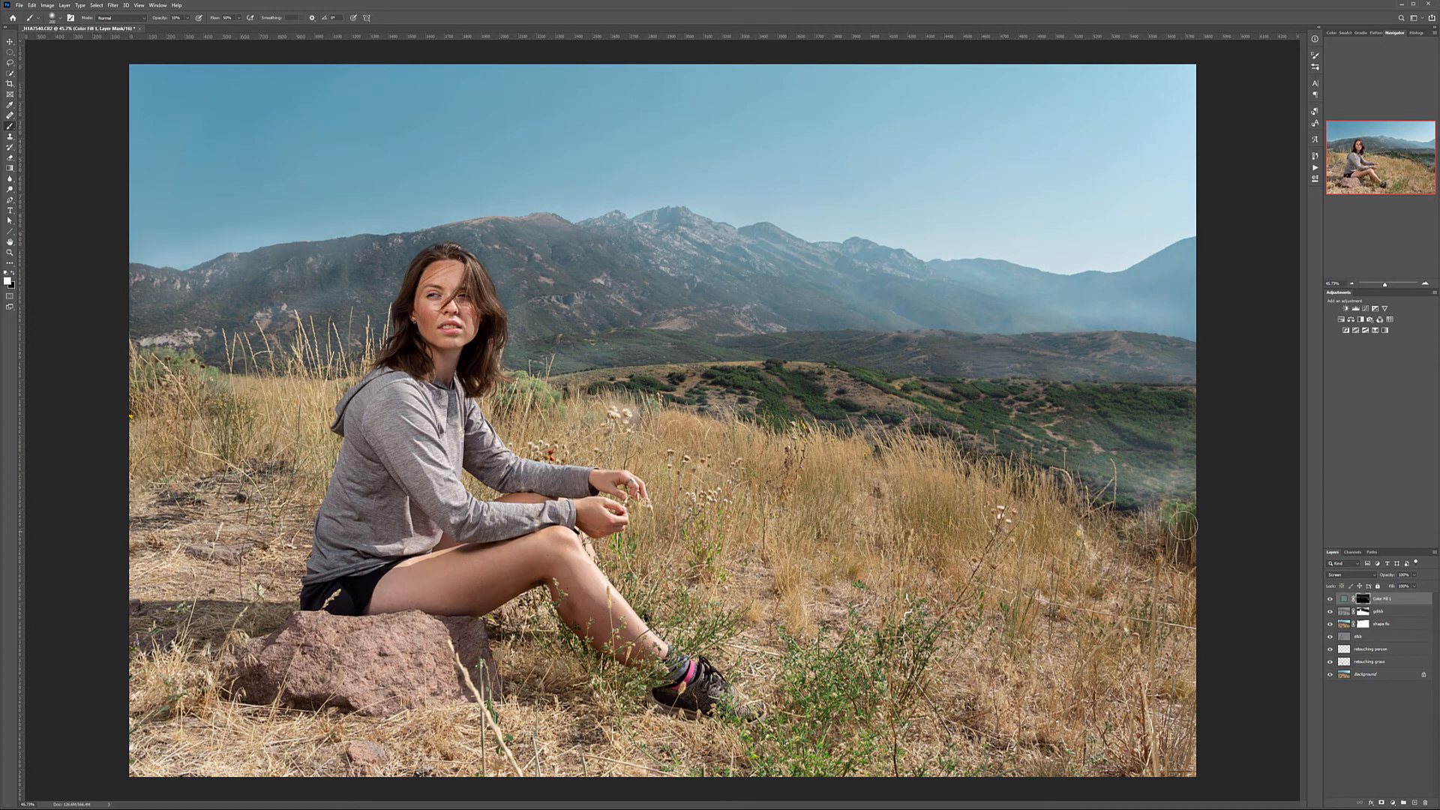
{"action": "left_click", "coordinate": [1331, 599]}
{"action": "left_click", "coordinate": [1330, 600]}
- Soften the brush strokes in the color fill layer's mask with a Gaussian Blur while viewing the mask alone
{"action": "left_click", "coordinate": [1362, 599], "text": "alt"}
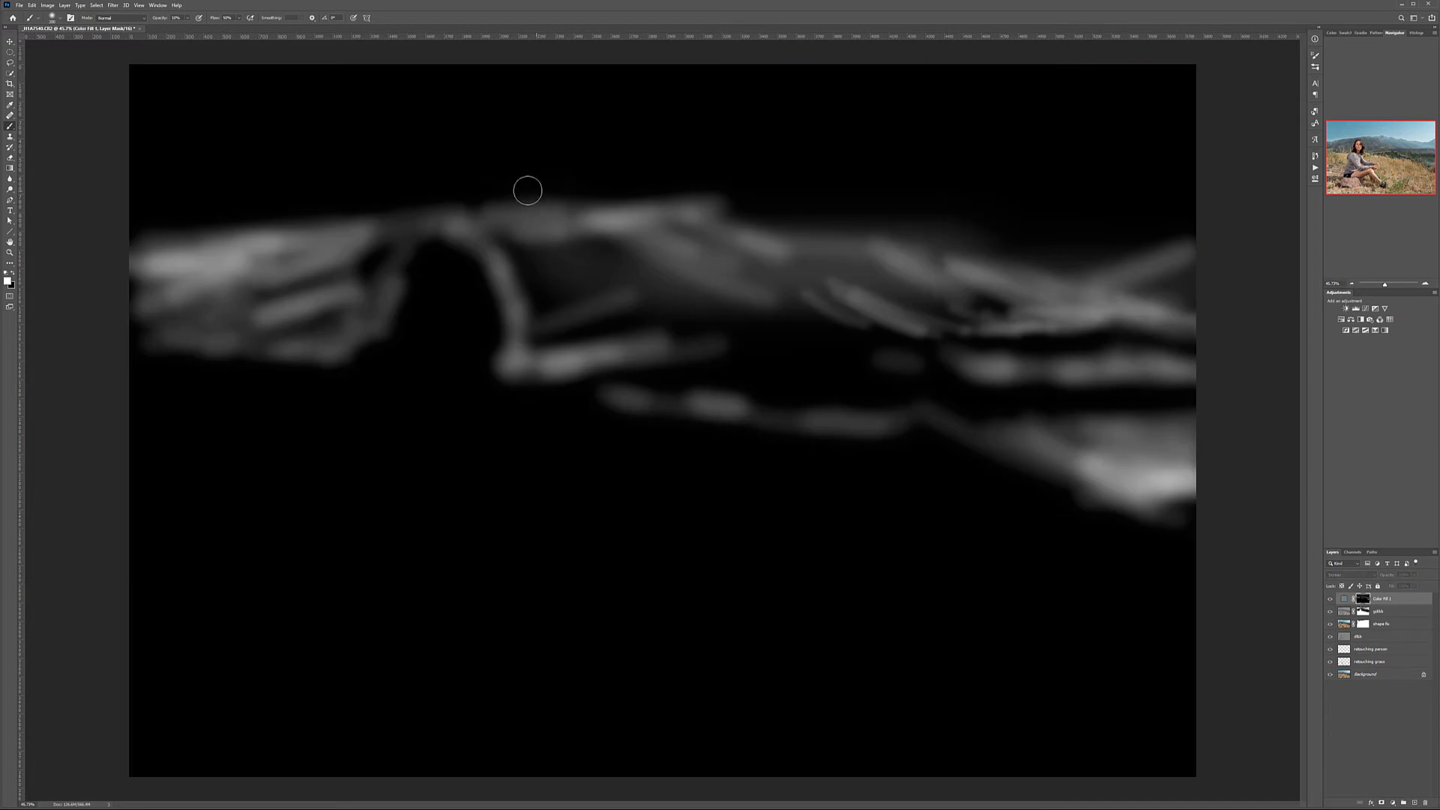
{"action": "left_click", "coordinate": [112, 6]}
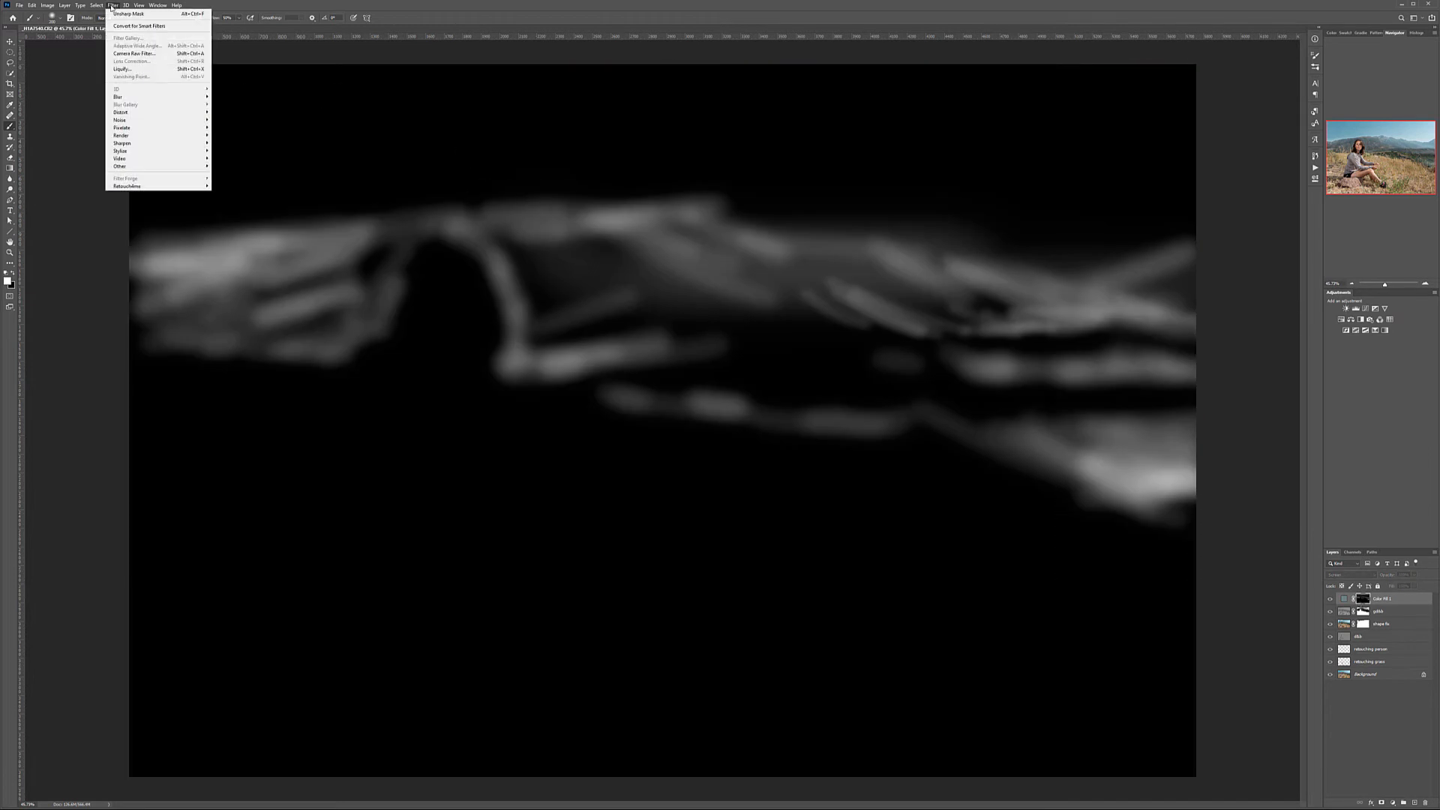
{"action": "mouse_move", "coordinate": [151, 98]}
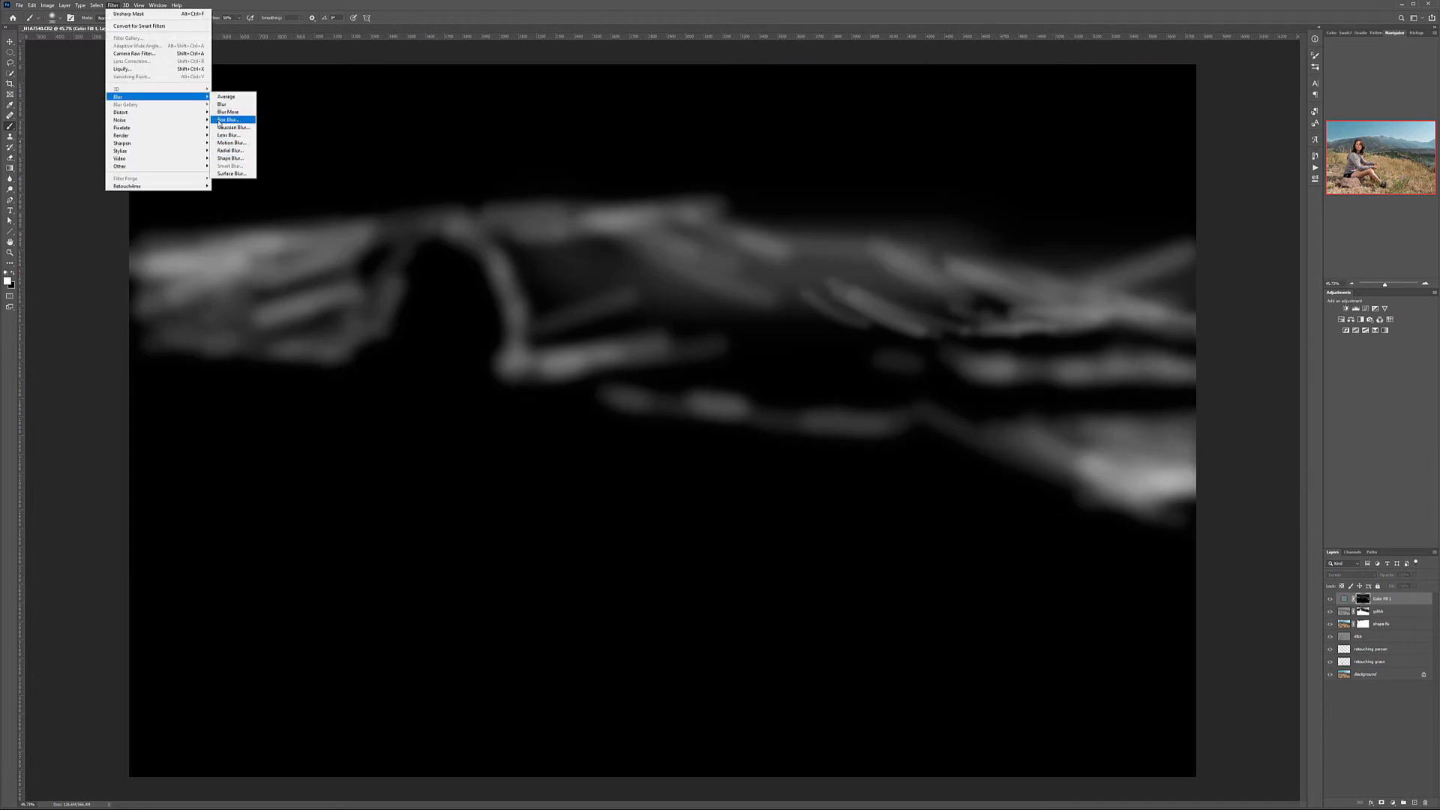
{"action": "left_click", "coordinate": [229, 128]}
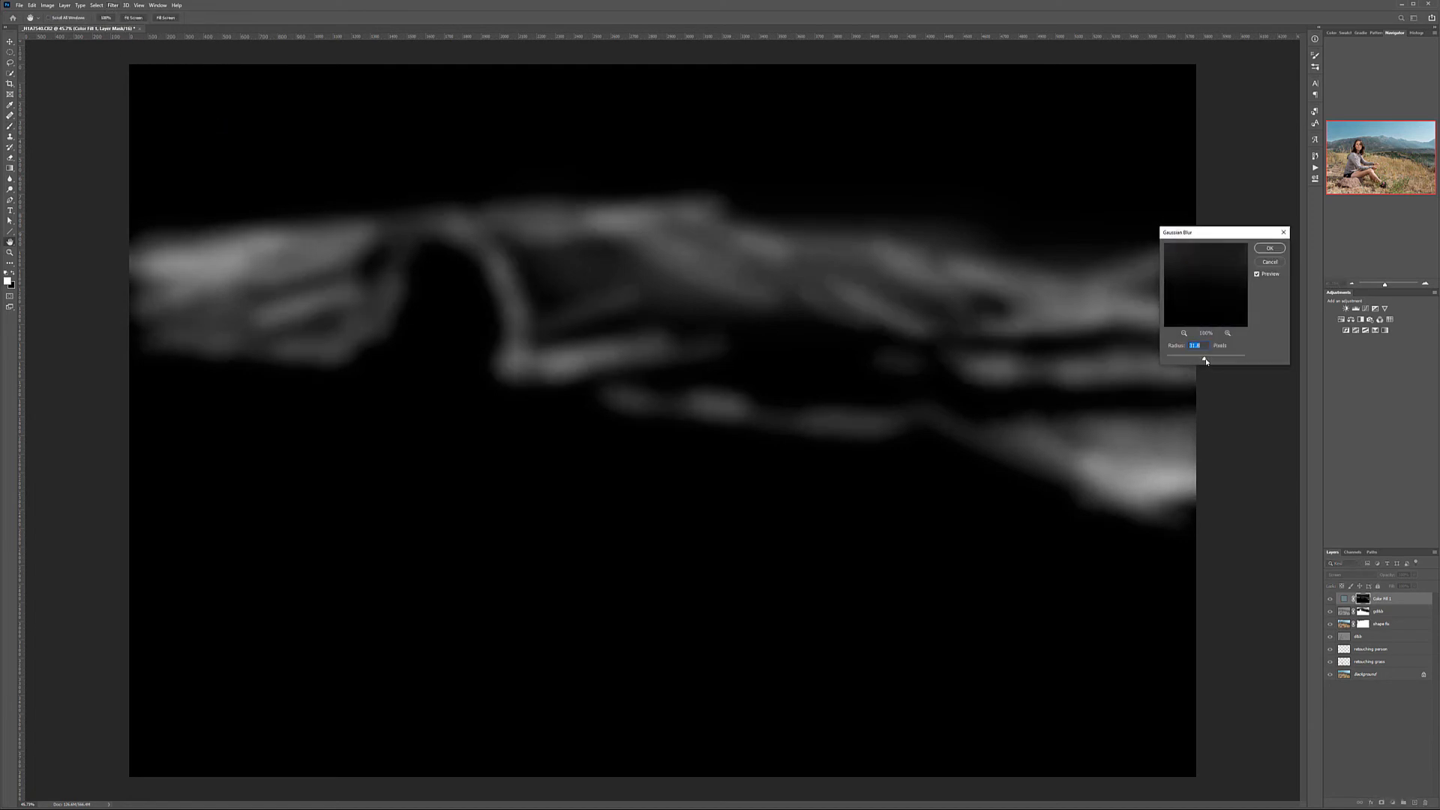
{"action": "left_click", "coordinate": [1207, 360]}
{"action": "left_click", "coordinate": [1268, 249]}
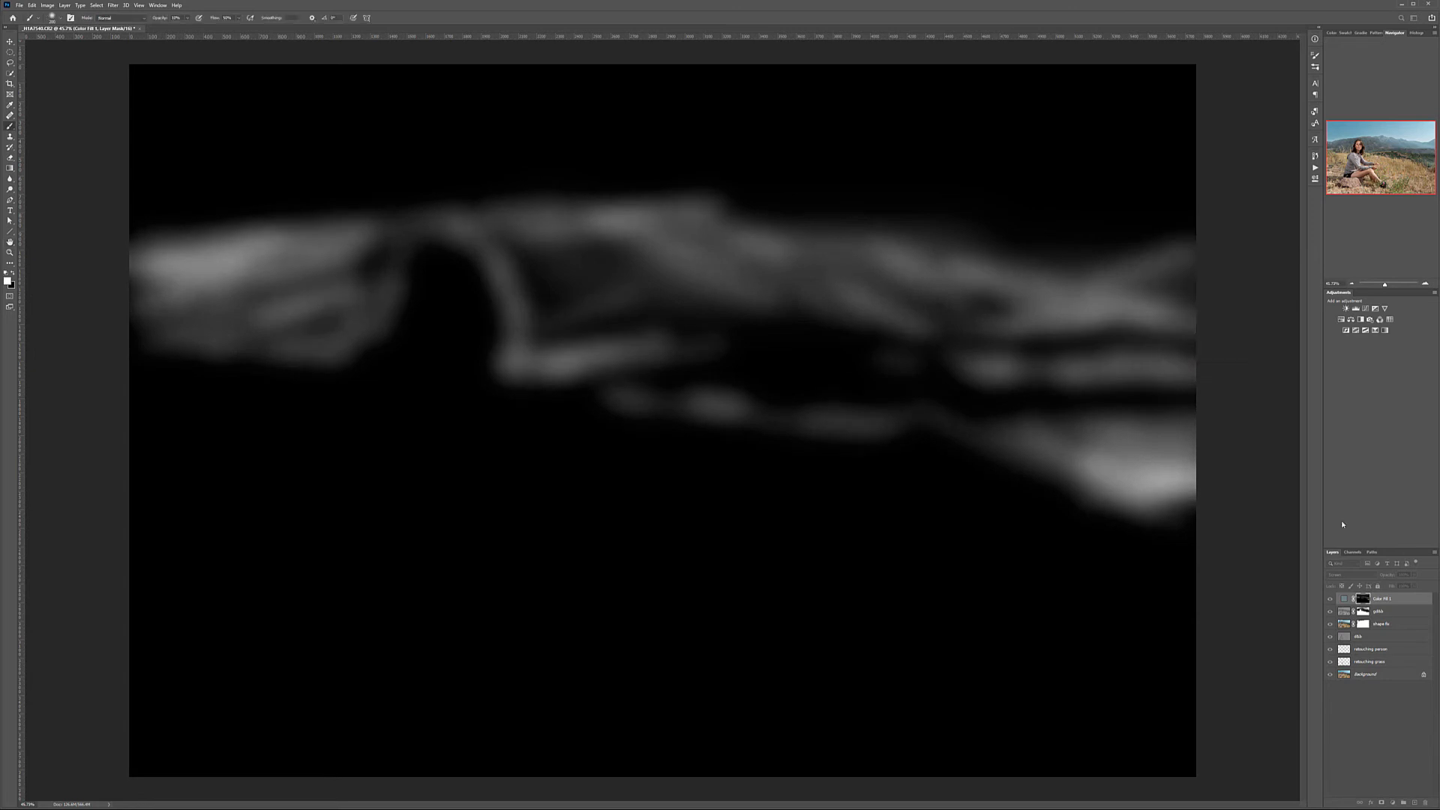
{"action": "left_click", "coordinate": [1364, 601], "text": "alt"}
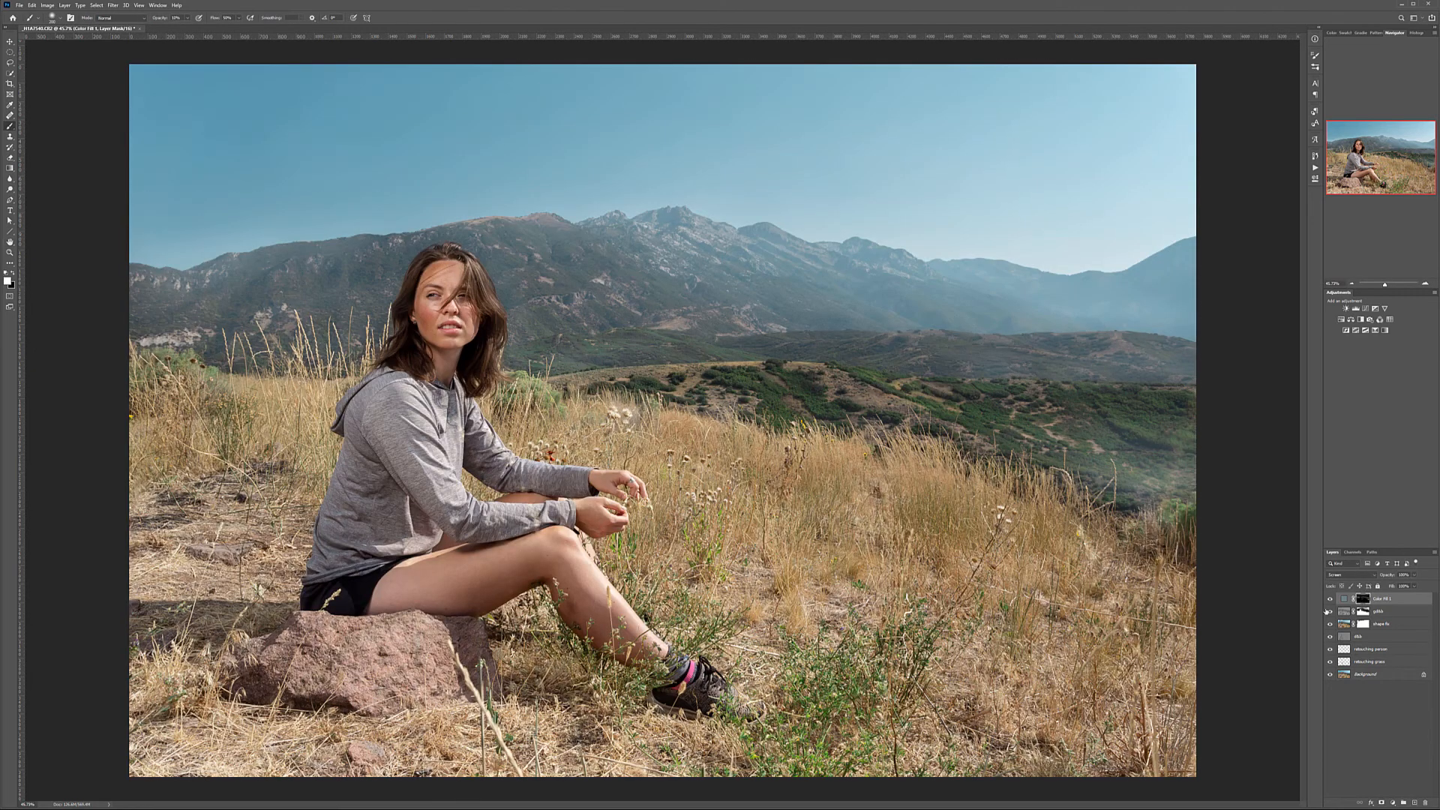
- Compare the photo with and without the blurred haze layer
{"action": "left_click", "coordinate": [1331, 600]}
{"action": "left_click", "coordinate": [1332, 600]}
{"action": "left_click", "coordinate": [1331, 599]}
{"action": "left_click", "coordinate": [1331, 599]}
{"action": "left_click", "coordinate": [1331, 599]}
{"action": "left_click", "coordinate": [1332, 599]}
- Add a top layer named "new d&b", fill it with 50% Gray and set its blending to Soft Light
{"action": "key", "text": "ctrl+minus"}
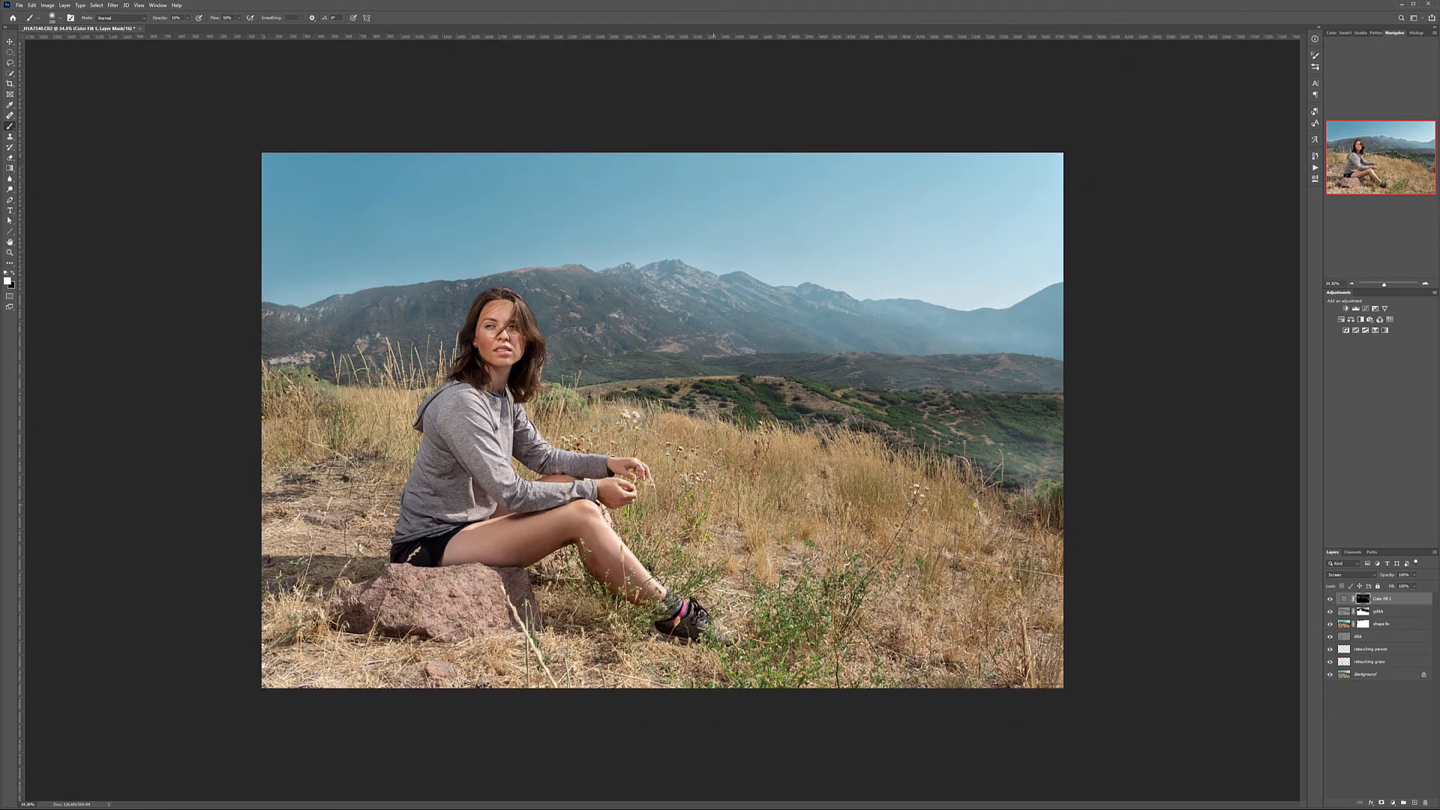
{"action": "left_click", "coordinate": [1415, 804]}
{"action": "key", "text": "shift+F5"}
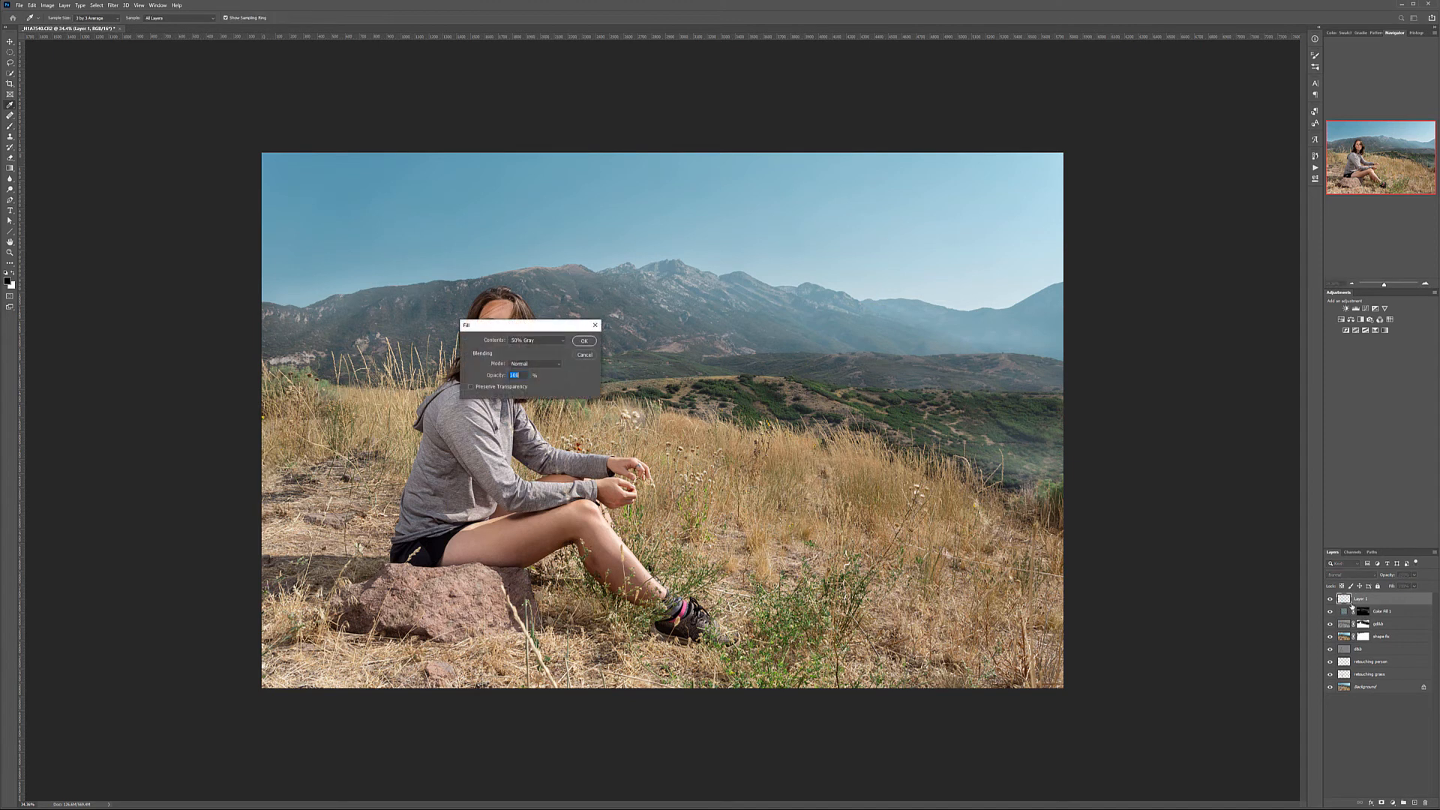
{"action": "key", "text": "Return"}
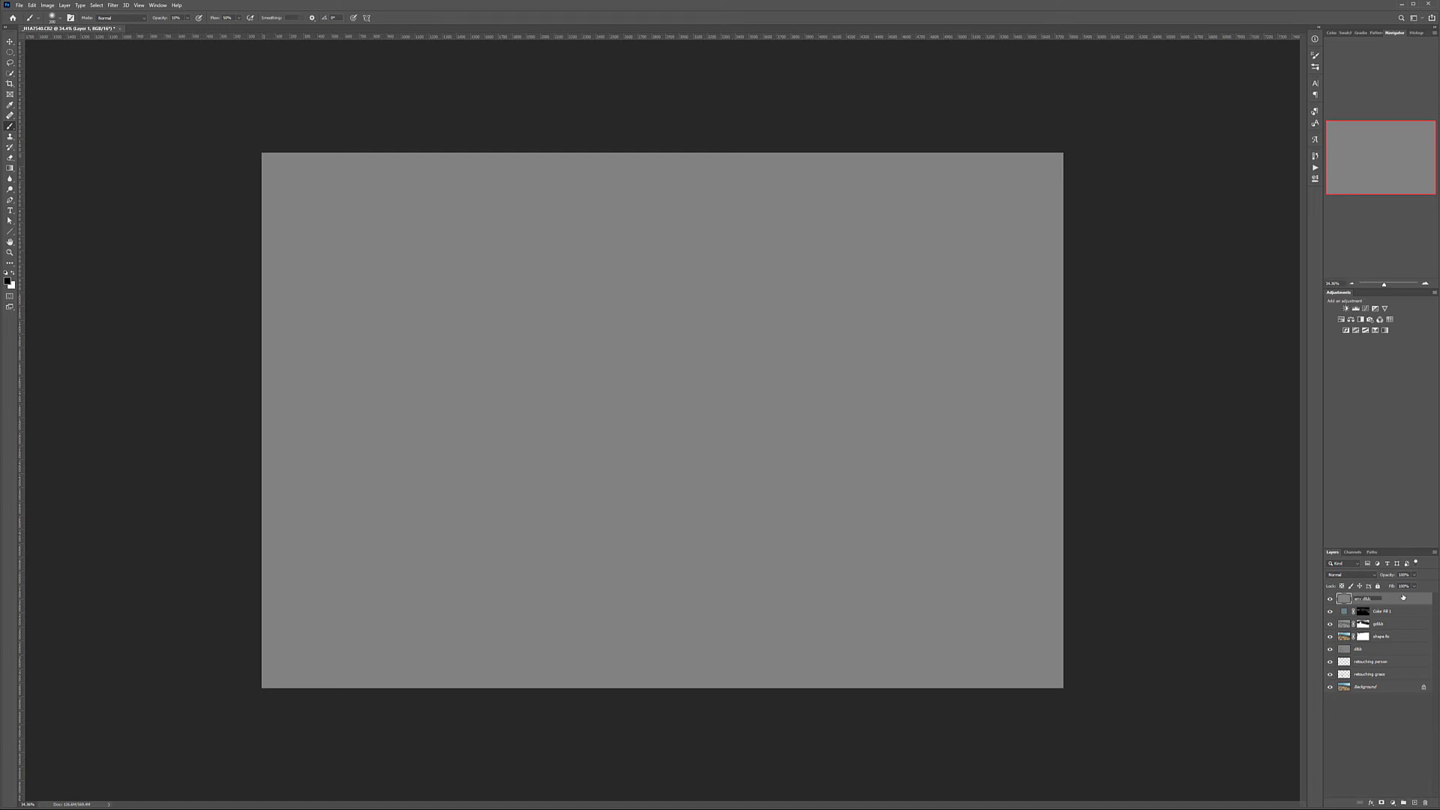
{"action": "left_click", "coordinate": [1365, 575]}
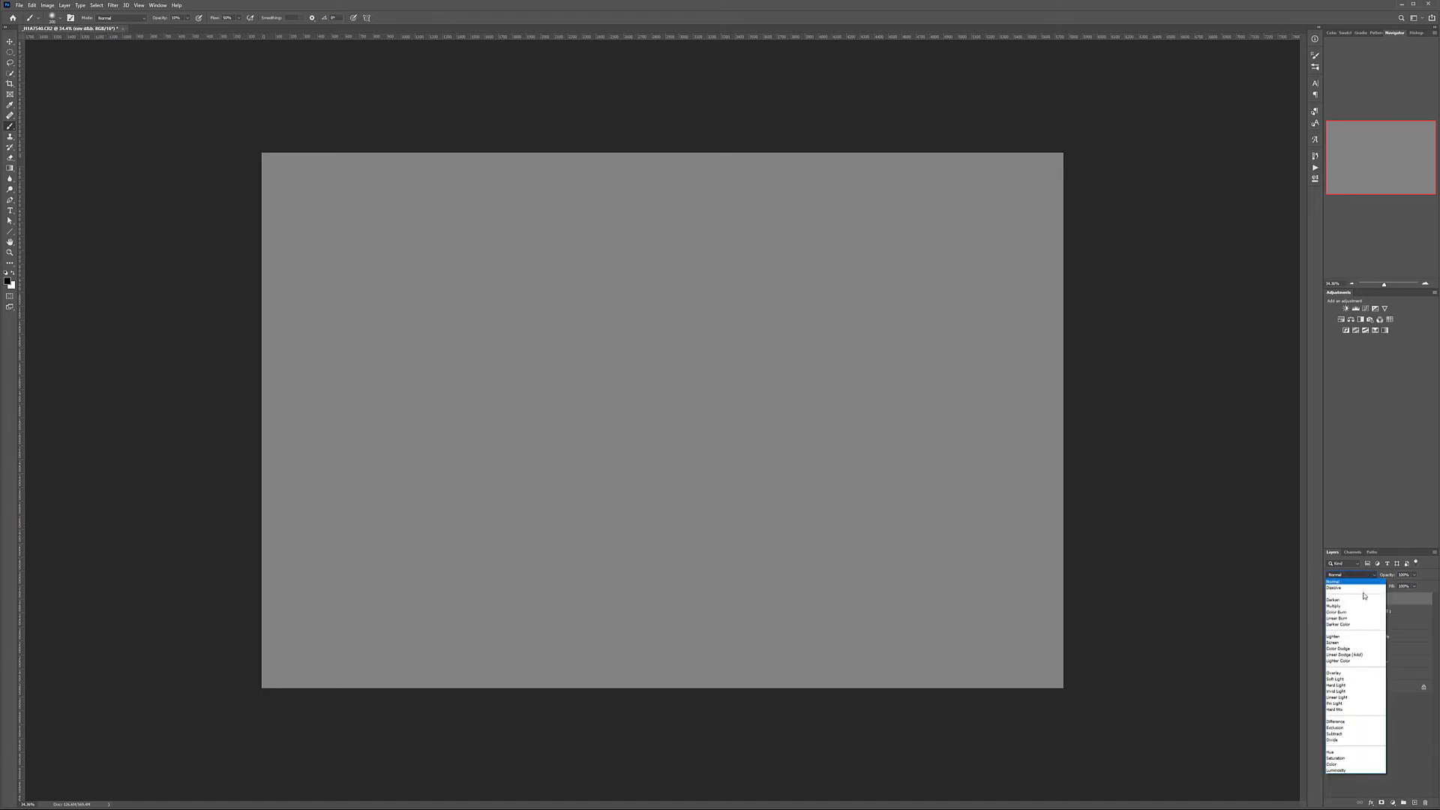
{"action": "left_click", "coordinate": [1348, 681]}
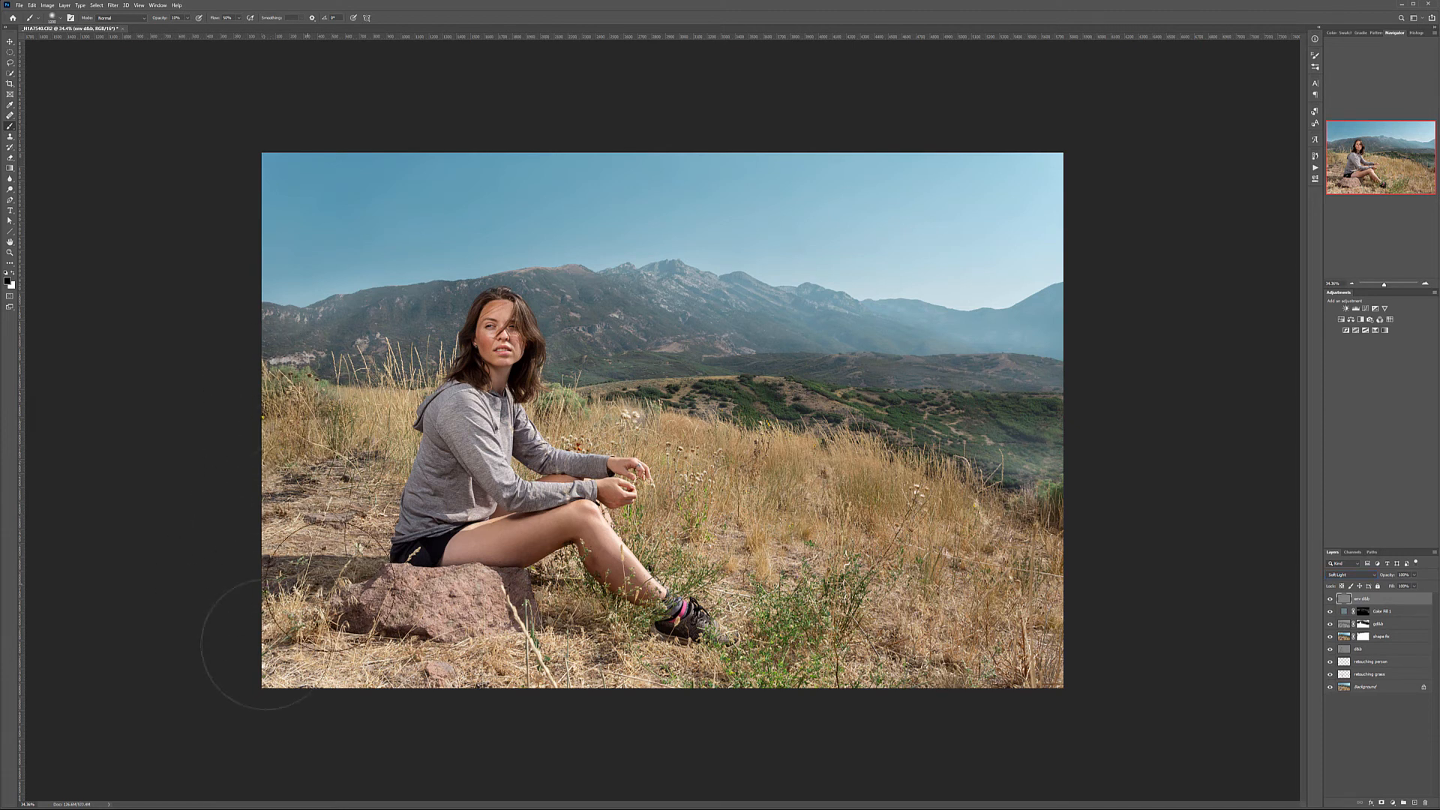
- Burn the foreground grass, the rock and the photo's outer edges with a large black brush on the gray layer
{"action": "mouse_move", "coordinate": [356, 663]}
{"action": "left_mouse_down"}
{"action": "mouse_move", "coordinate": [307, 627]}
{"action": "mouse_move", "coordinate": [491, 664]}
{"action": "mouse_move", "coordinate": [556, 647]}
{"action": "left_mouse_up"}
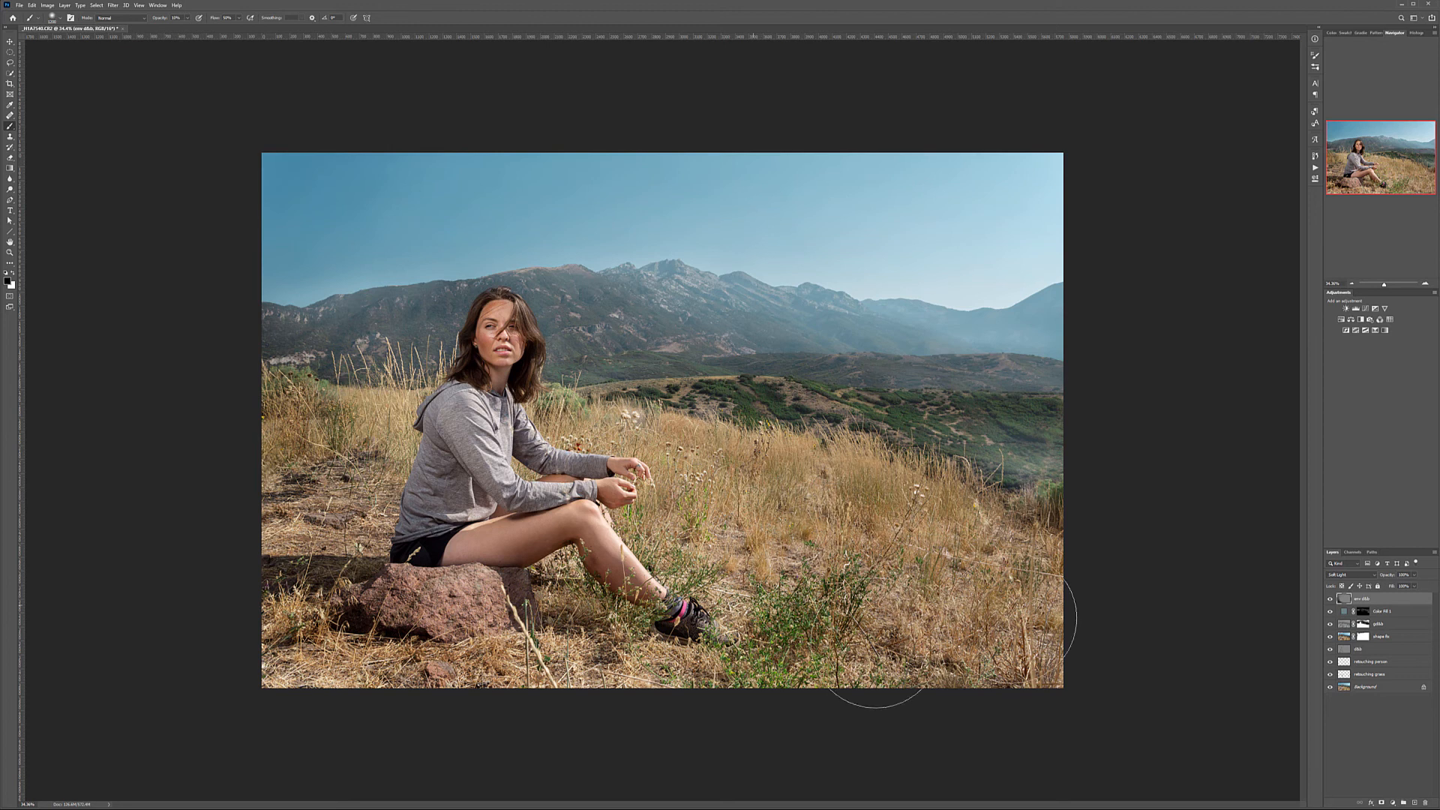
{"action": "mouse_move", "coordinate": [1097, 558]}
{"action": "left_mouse_down"}
{"action": "mouse_move", "coordinate": [913, 533]}
{"action": "mouse_move", "coordinate": [938, 499]}
{"action": "mouse_move", "coordinate": [831, 479]}
{"action": "left_mouse_up"}
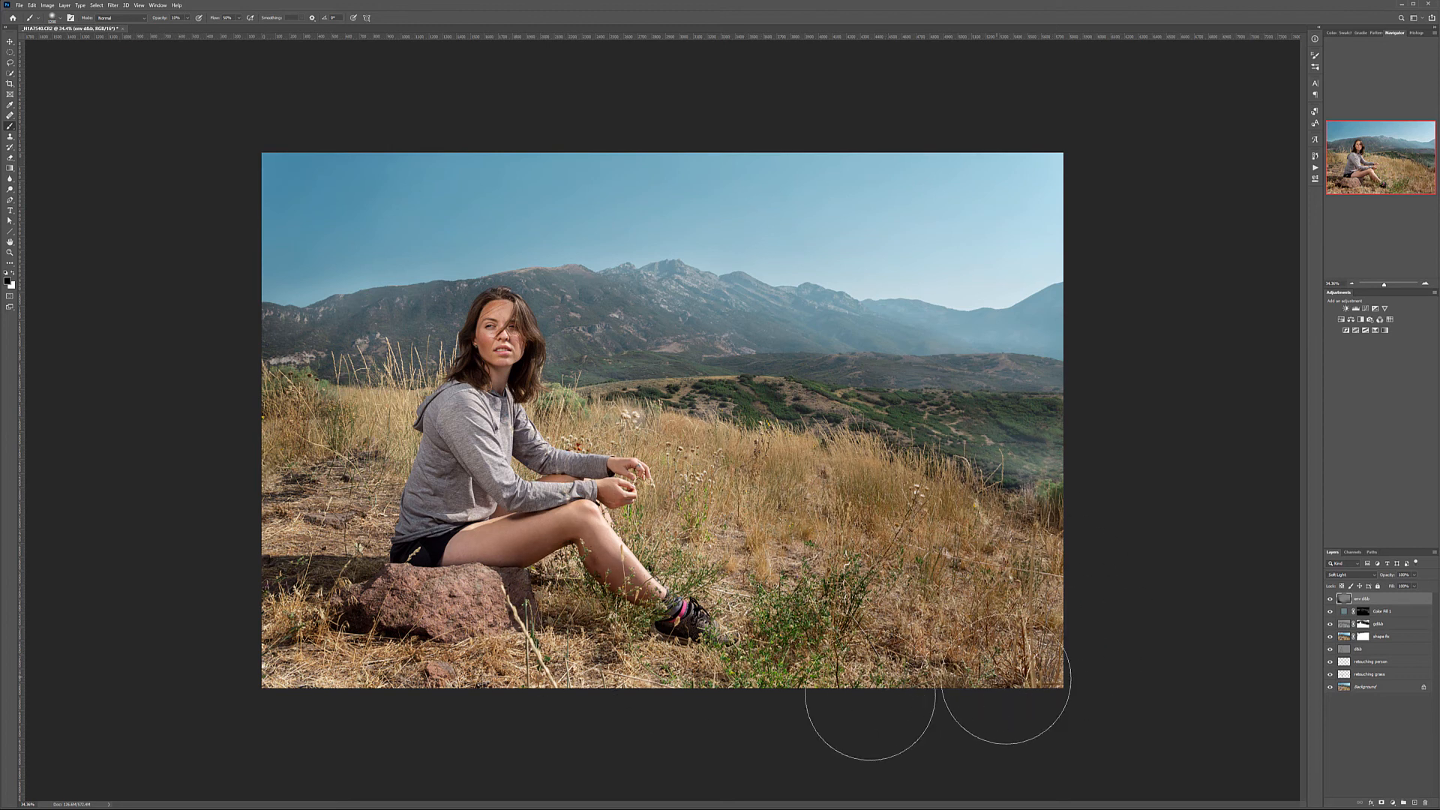
{"action": "mouse_move", "coordinate": [296, 656]}
{"action": "left_mouse_down"}
{"action": "mouse_move", "coordinate": [337, 629]}
{"action": "mouse_move", "coordinate": [370, 651]}
{"action": "left_mouse_up"}
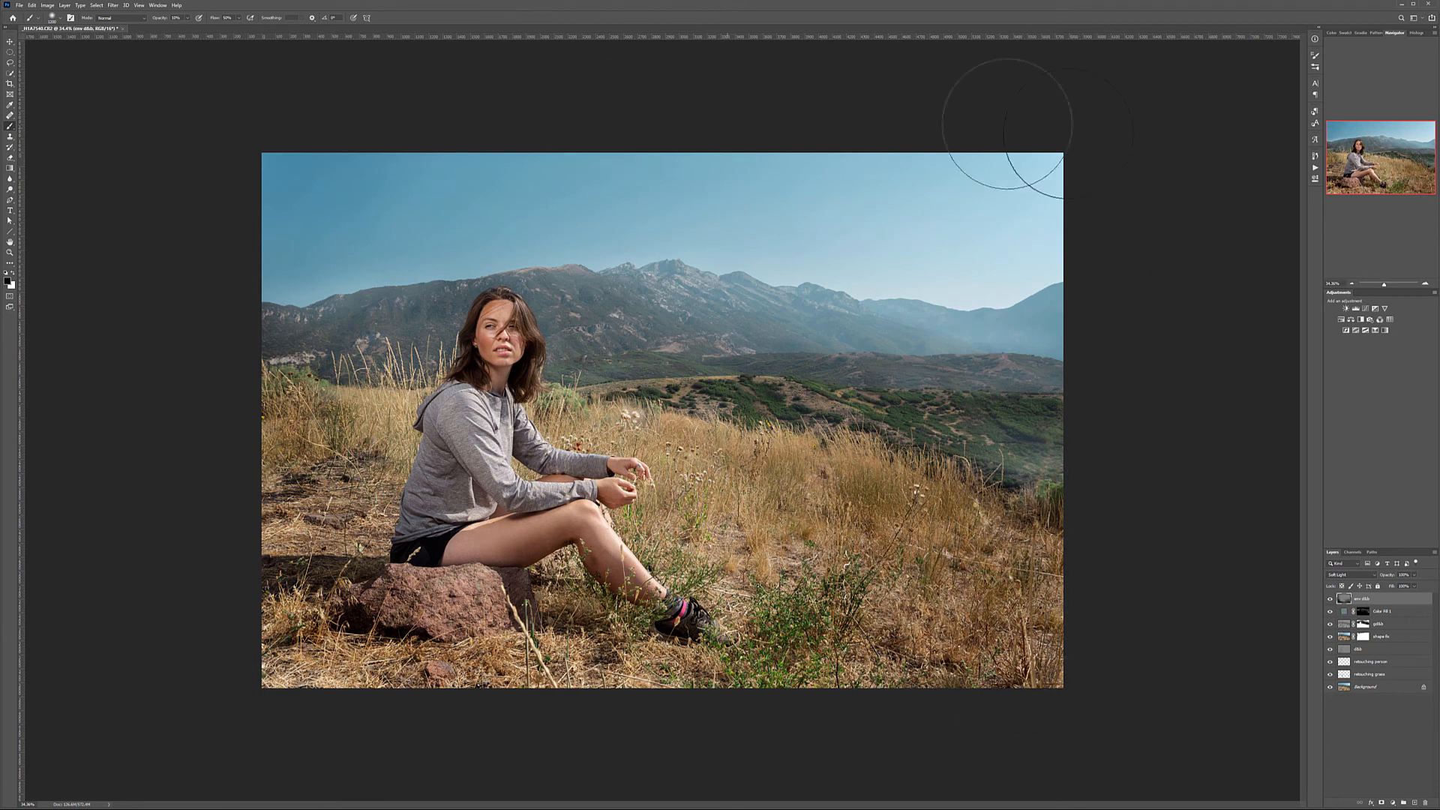
- Dodge around the woman's head with white, and burn the rock and ground beneath her with black
{"action": "key", "text": "x"}
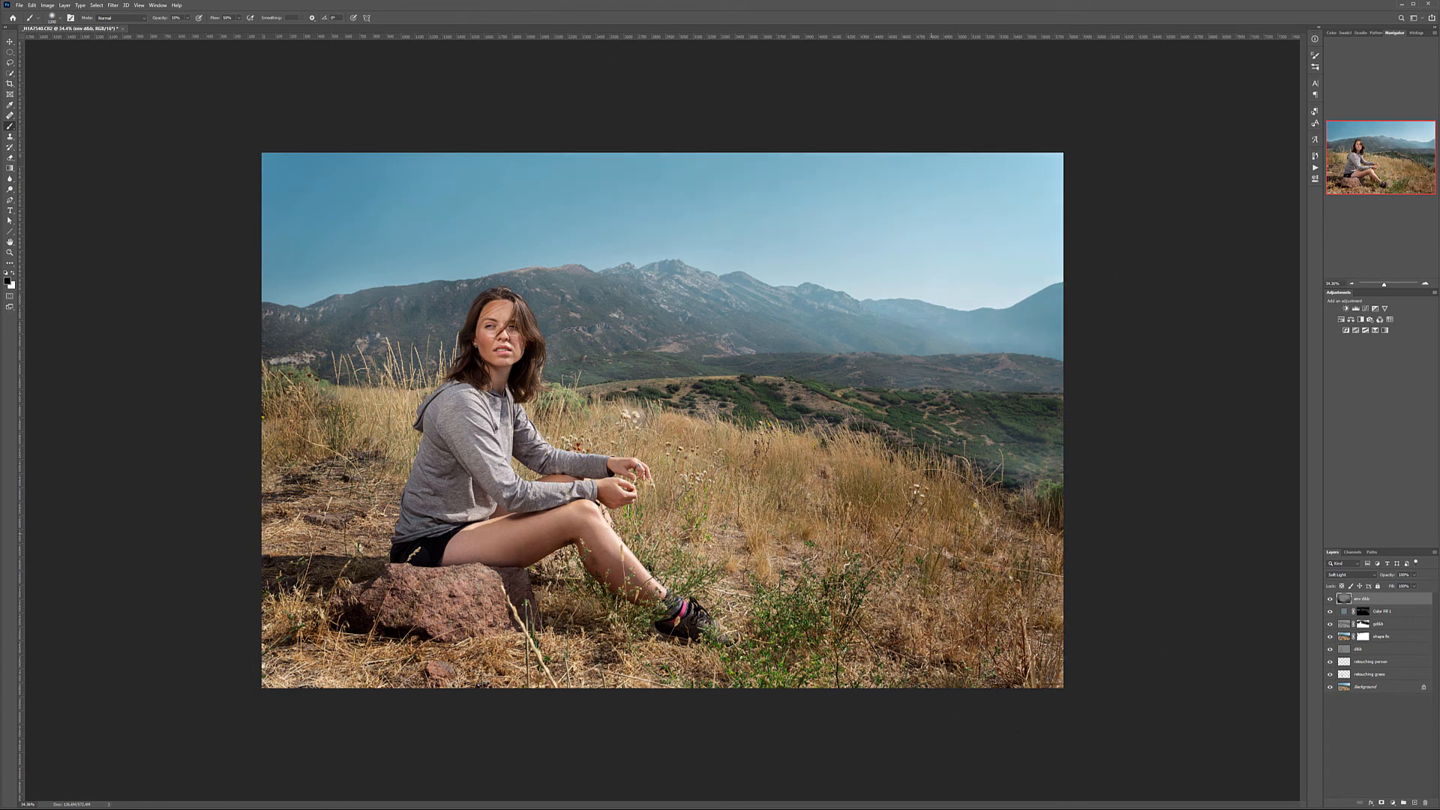
{"action": "mouse_move", "coordinate": [409, 364]}
{"action": "left_mouse_down"}
{"action": "mouse_move", "coordinate": [638, 373]}
{"action": "mouse_move", "coordinate": [538, 425]}
{"action": "mouse_move", "coordinate": [839, 333]}
{"action": "mouse_move", "coordinate": [784, 361]}
{"action": "mouse_move", "coordinate": [491, 357]}
{"action": "mouse_move", "coordinate": [557, 363]}
{"action": "mouse_move", "coordinate": [525, 336]}
{"action": "mouse_move", "coordinate": [463, 345]}
{"action": "left_mouse_up"}
{"action": "key", "text": "x"}
{"action": "mouse_move", "coordinate": [363, 635]}
{"action": "left_mouse_down"}
{"action": "mouse_move", "coordinate": [447, 617]}
{"action": "mouse_move", "coordinate": [294, 475]}
{"action": "mouse_move", "coordinate": [398, 513]}
{"action": "mouse_move", "coordinate": [391, 490]}
{"action": "mouse_move", "coordinate": [410, 557]}
{"action": "mouse_move", "coordinate": [593, 662]}
{"action": "mouse_move", "coordinate": [478, 546]}
{"action": "mouse_move", "coordinate": [421, 572]}
{"action": "mouse_move", "coordinate": [399, 448]}
{"action": "mouse_move", "coordinate": [376, 422]}
{"action": "mouse_move", "coordinate": [410, 419]}
{"action": "mouse_move", "coordinate": [383, 552]}
{"action": "left_mouse_up"}
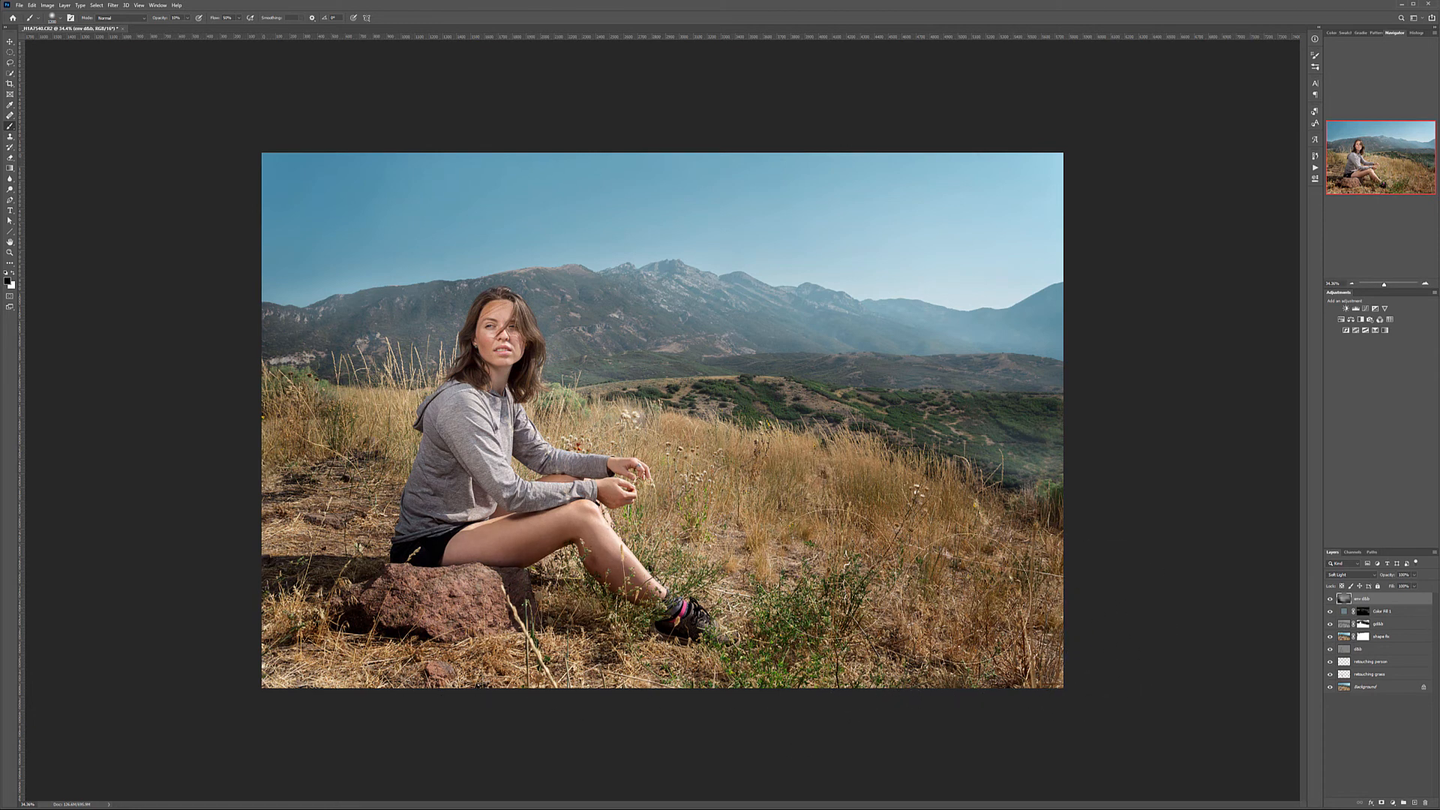
- Compare the photo before and after the new dodge and burn layer
{"action": "left_click", "coordinate": [1331, 599]}
{"action": "left_click", "coordinate": [1330, 600]}
{"action": "left_click", "coordinate": [1330, 599]}
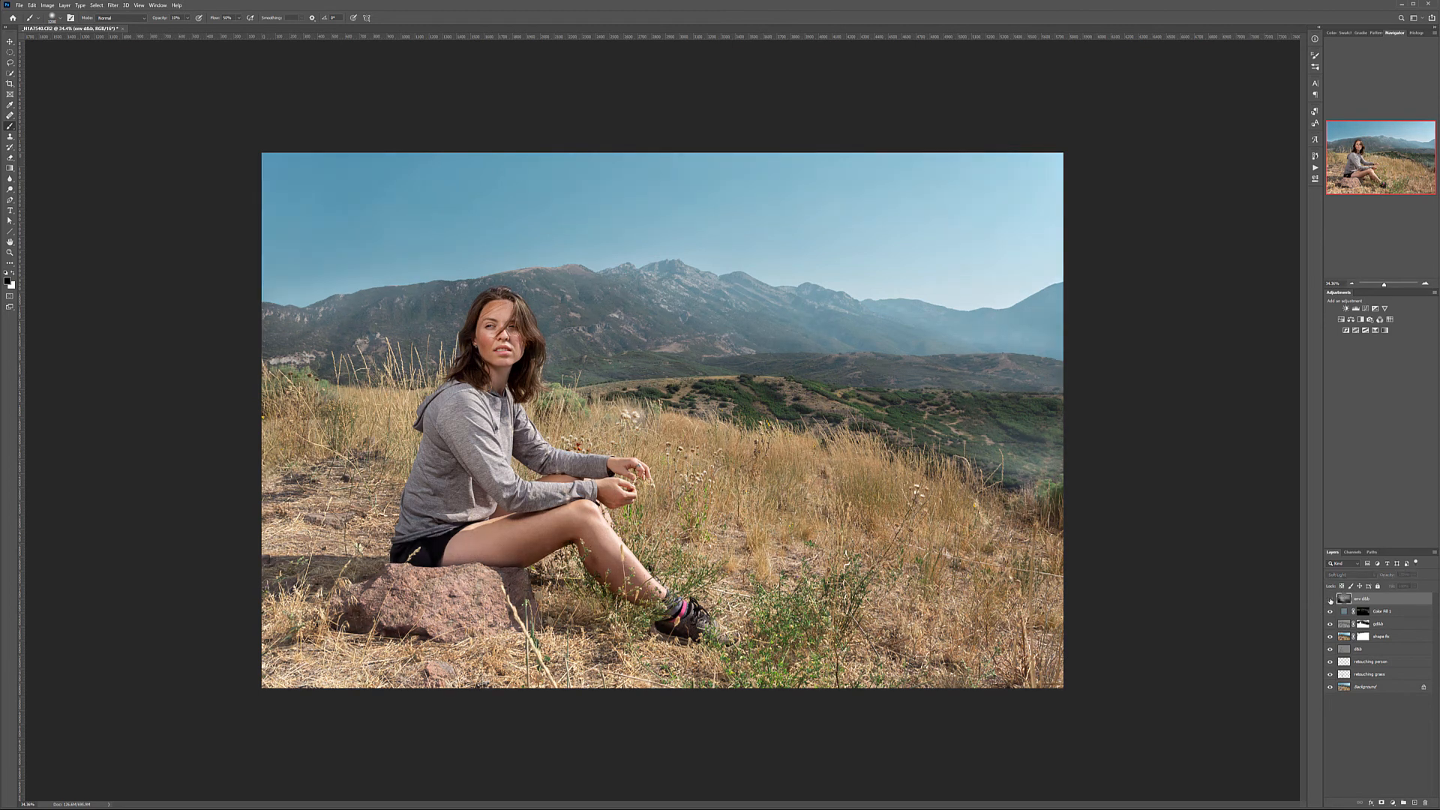
{"action": "left_click", "coordinate": [1331, 599]}
{"action": "left_click", "coordinate": [1331, 599]}
{"action": "left_click", "coordinate": [1331, 599]}
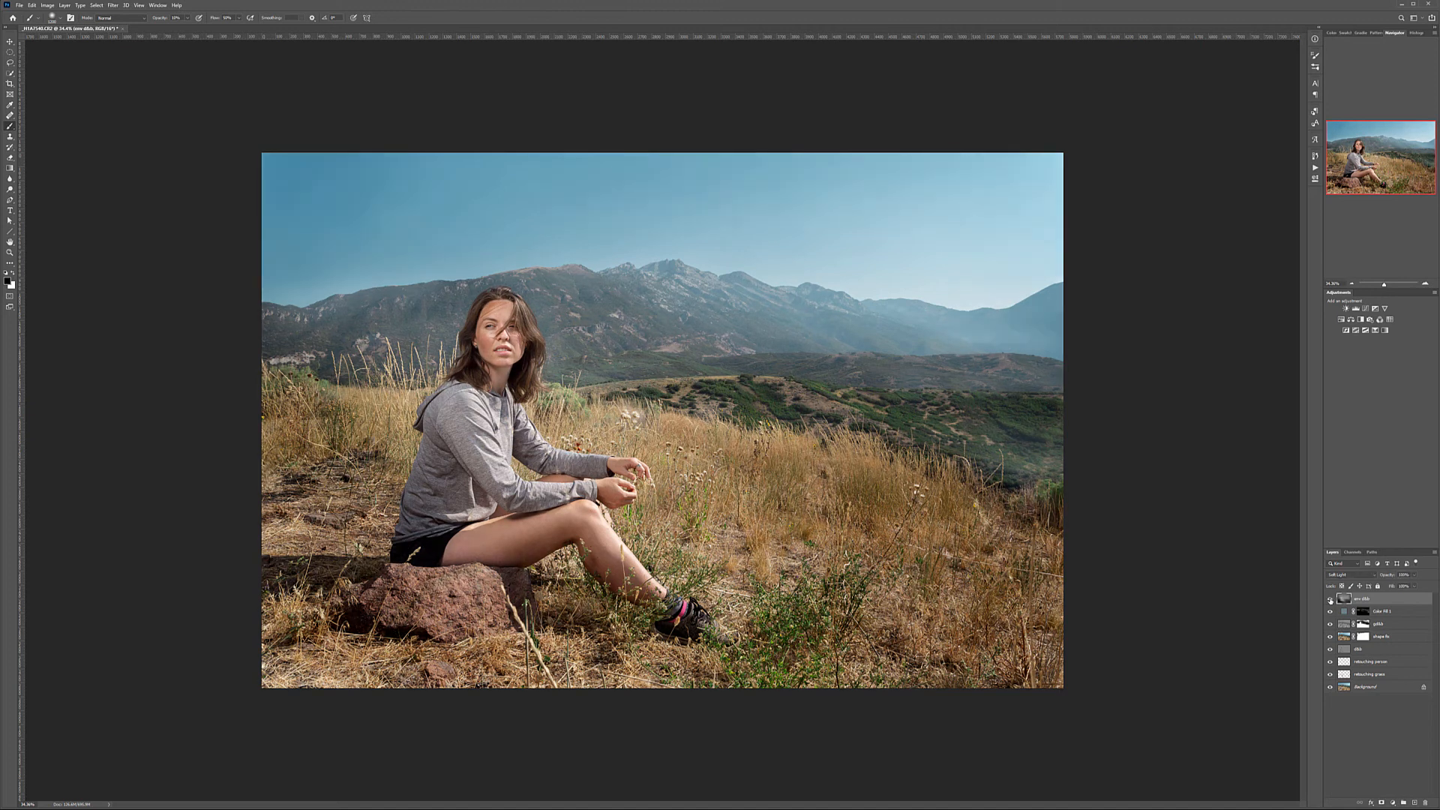
- Stamp the visible layers into a new top layer named "smooth" and apply Dust & Scratches with a 14-pixel radius
{"action": "left_click", "coordinate": [11, 42]}
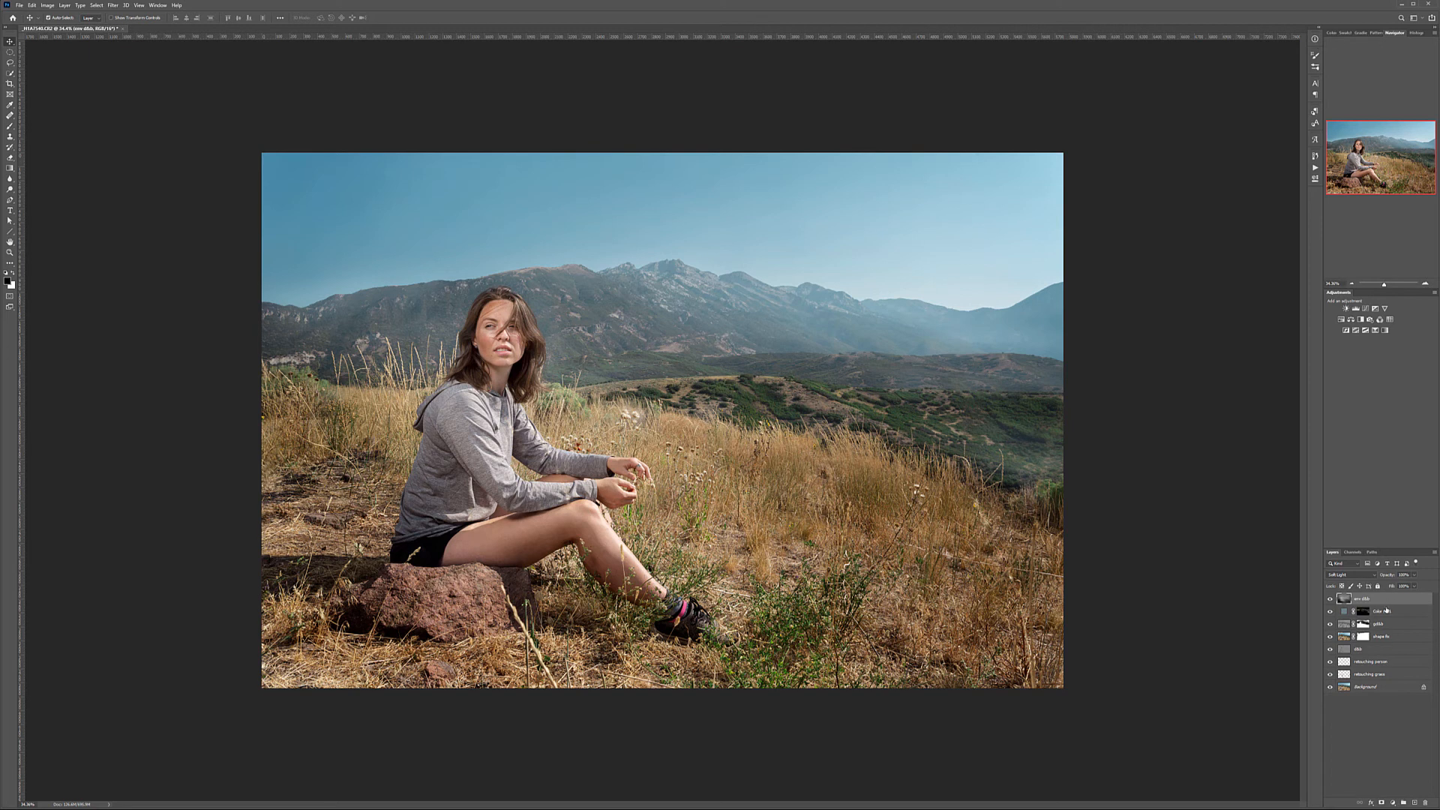
{"action": "key", "text": "ctrl+shift+alt+e"}
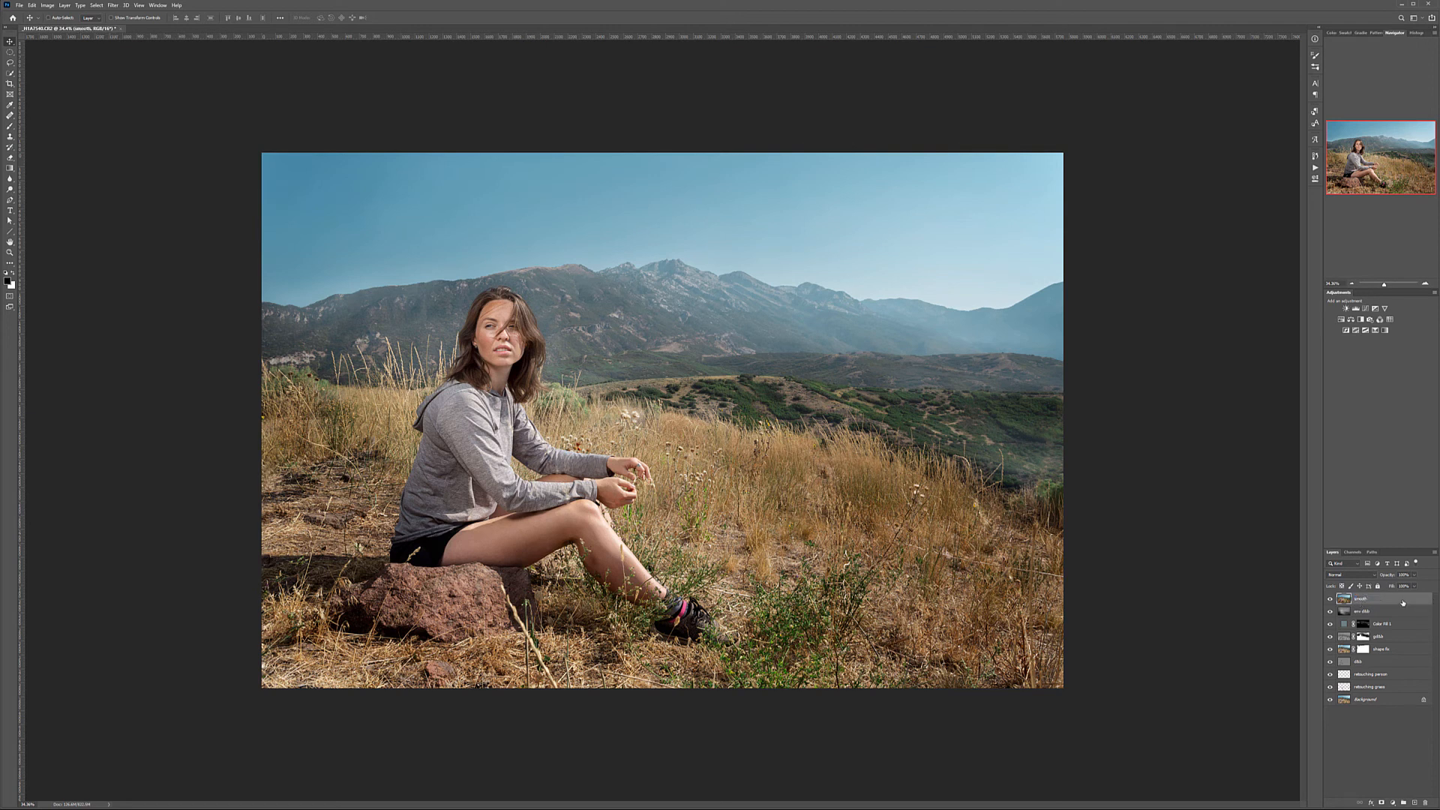
{"action": "left_click", "coordinate": [112, 5]}
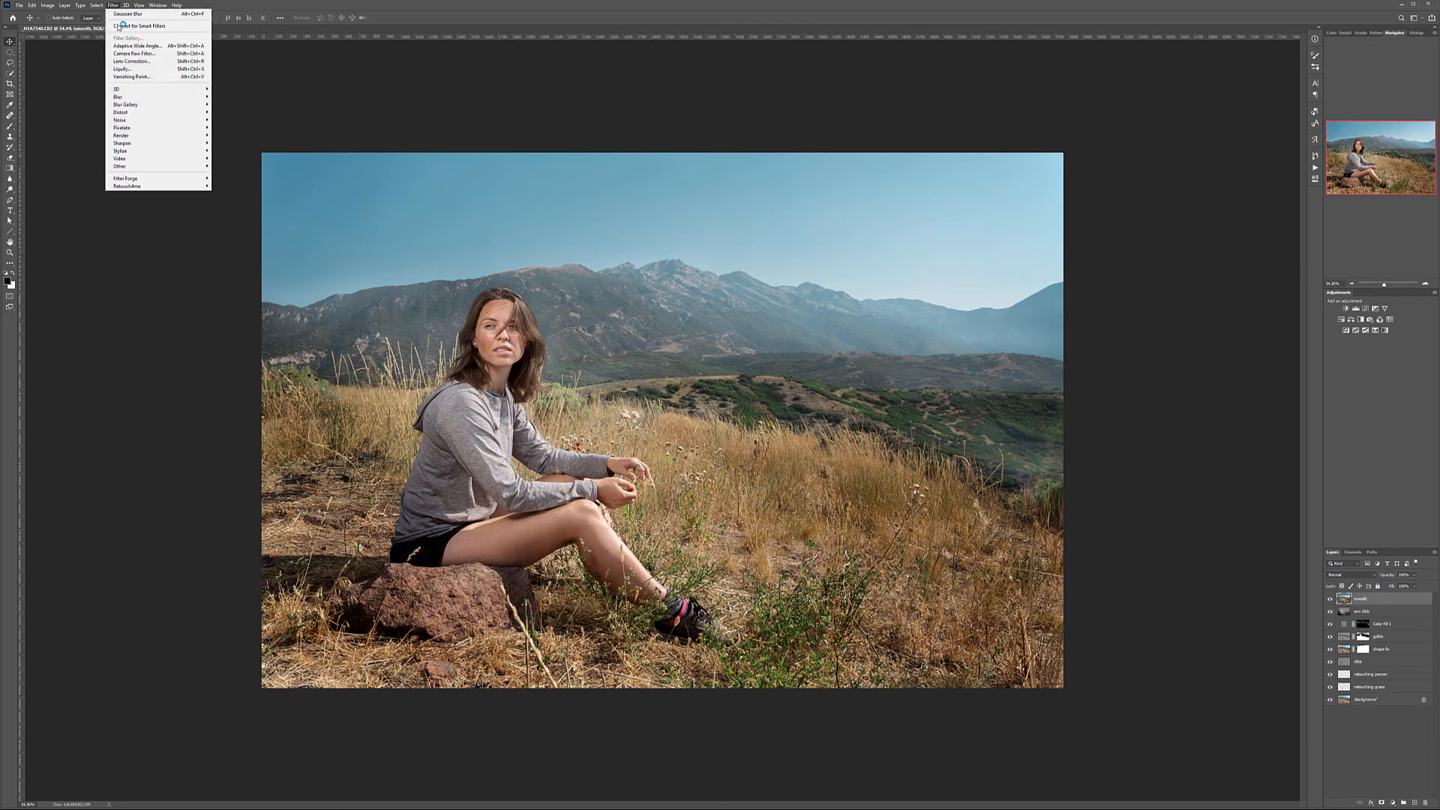
{"action": "mouse_move", "coordinate": [147, 113]}
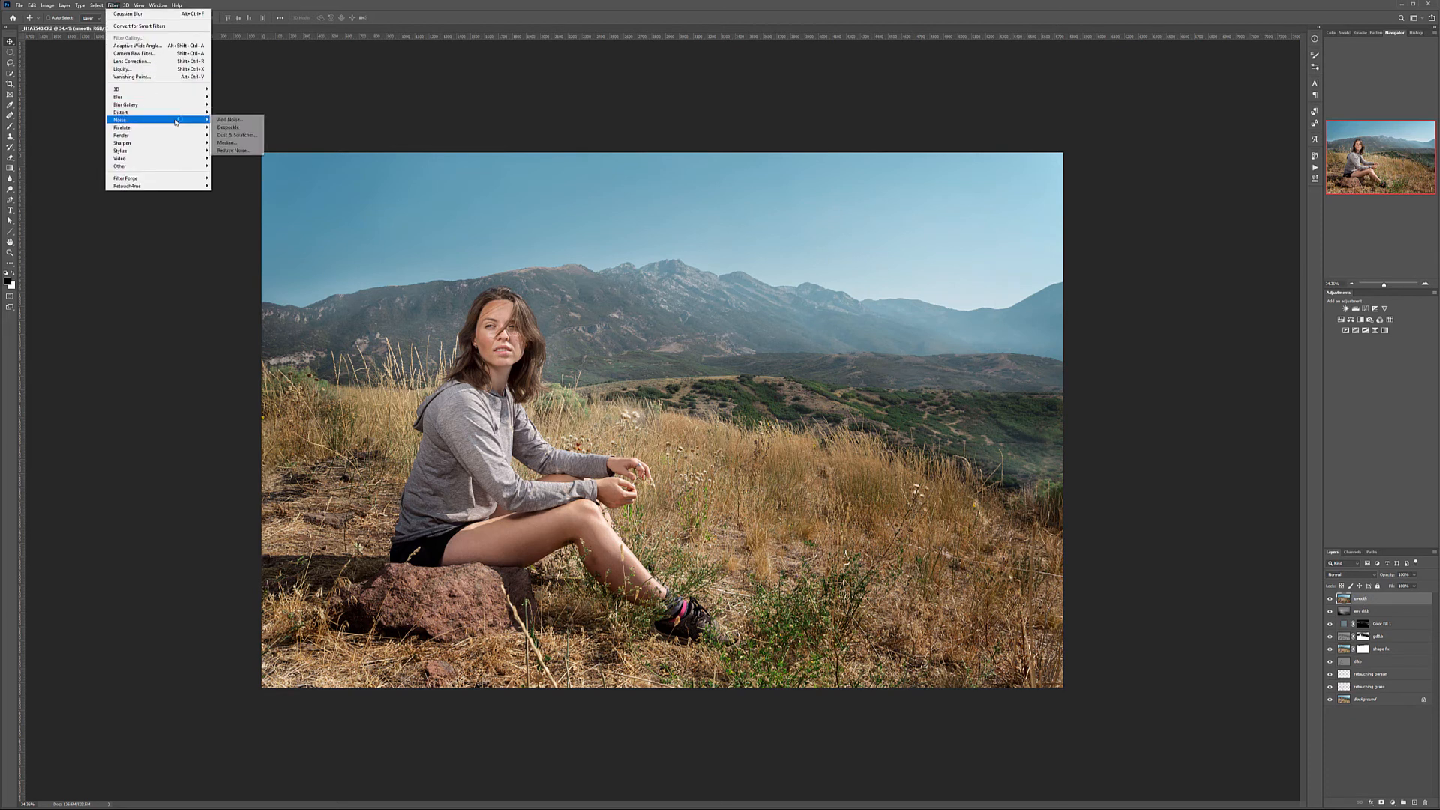
{"action": "left_click", "coordinate": [239, 136]}
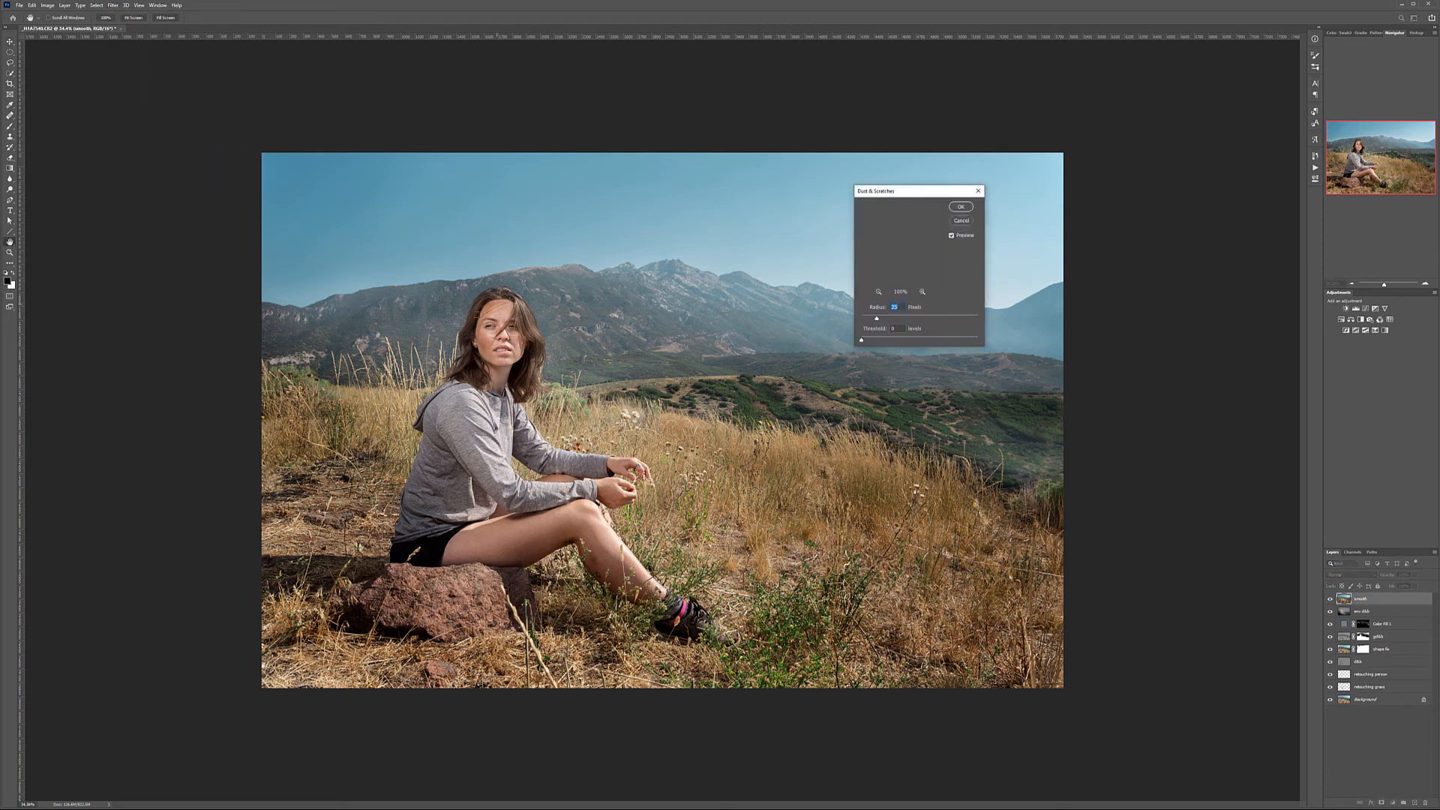
{"action": "left_click_drag", "start_coordinate": [876, 320], "coordinate": [872, 320]}
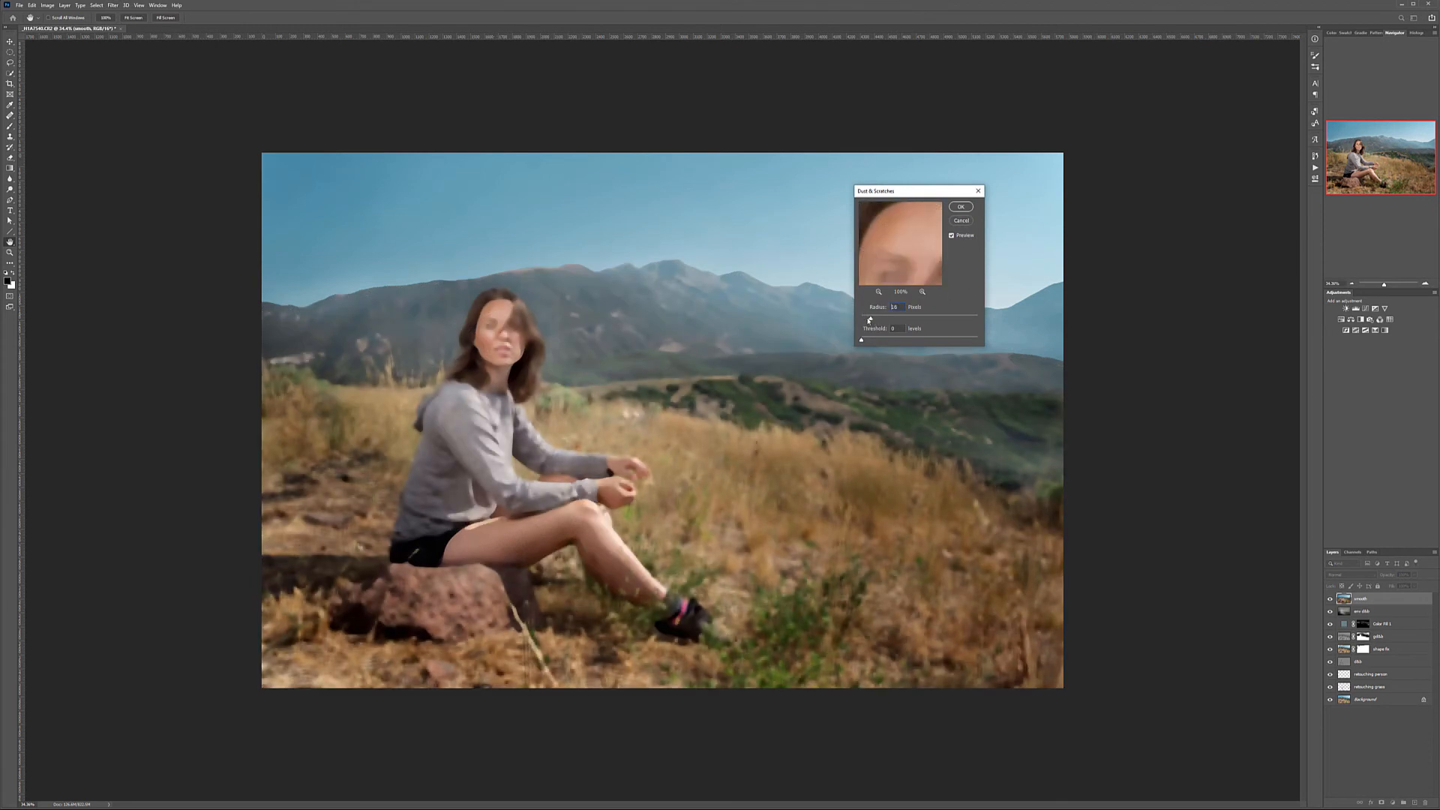
{"action": "left_click", "coordinate": [962, 207]}
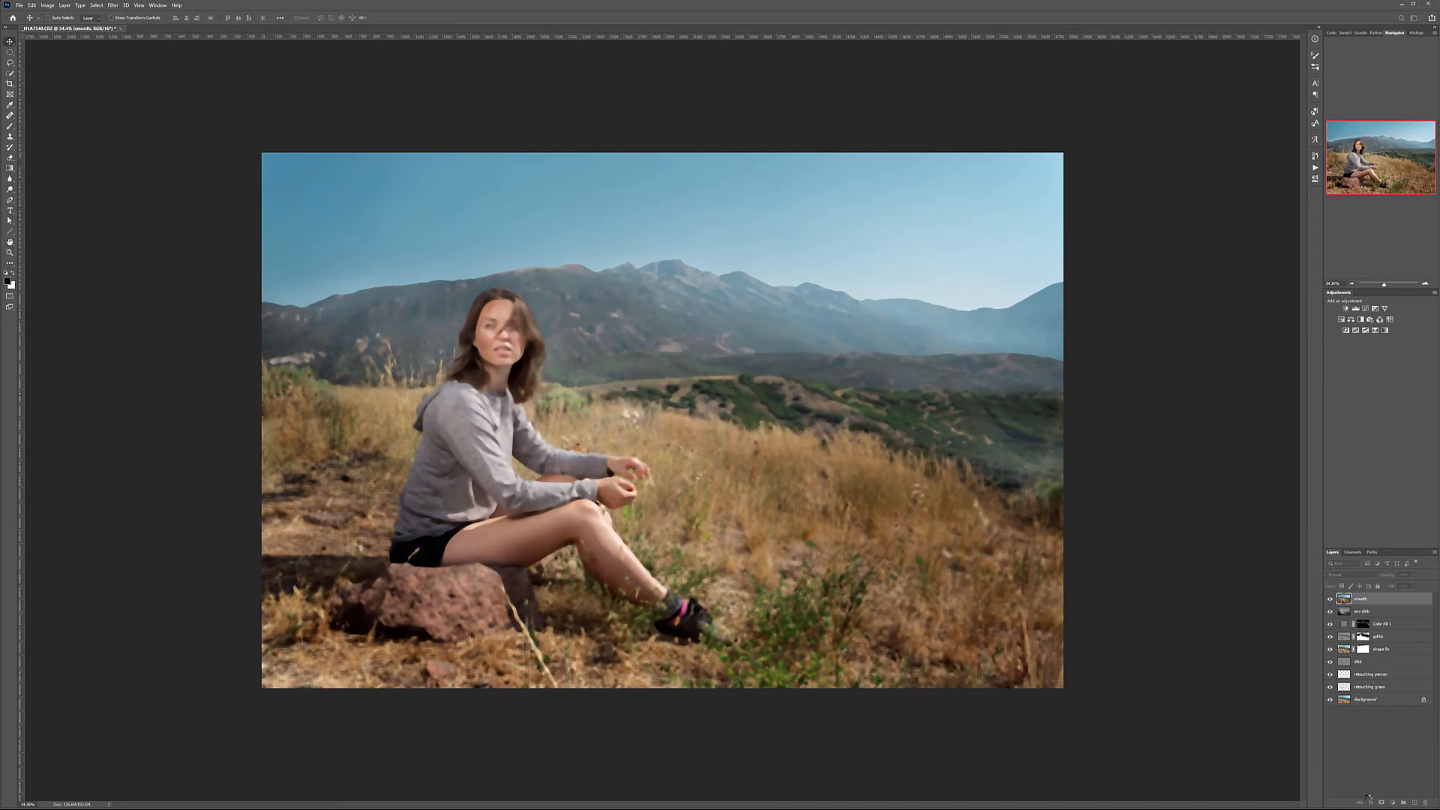
- Hide the smooth layer behind a black mask and paint the smoothing back onto the woman's face with a small white brush
{"action": "left_click", "coordinate": [1382, 803], "text": "alt"}
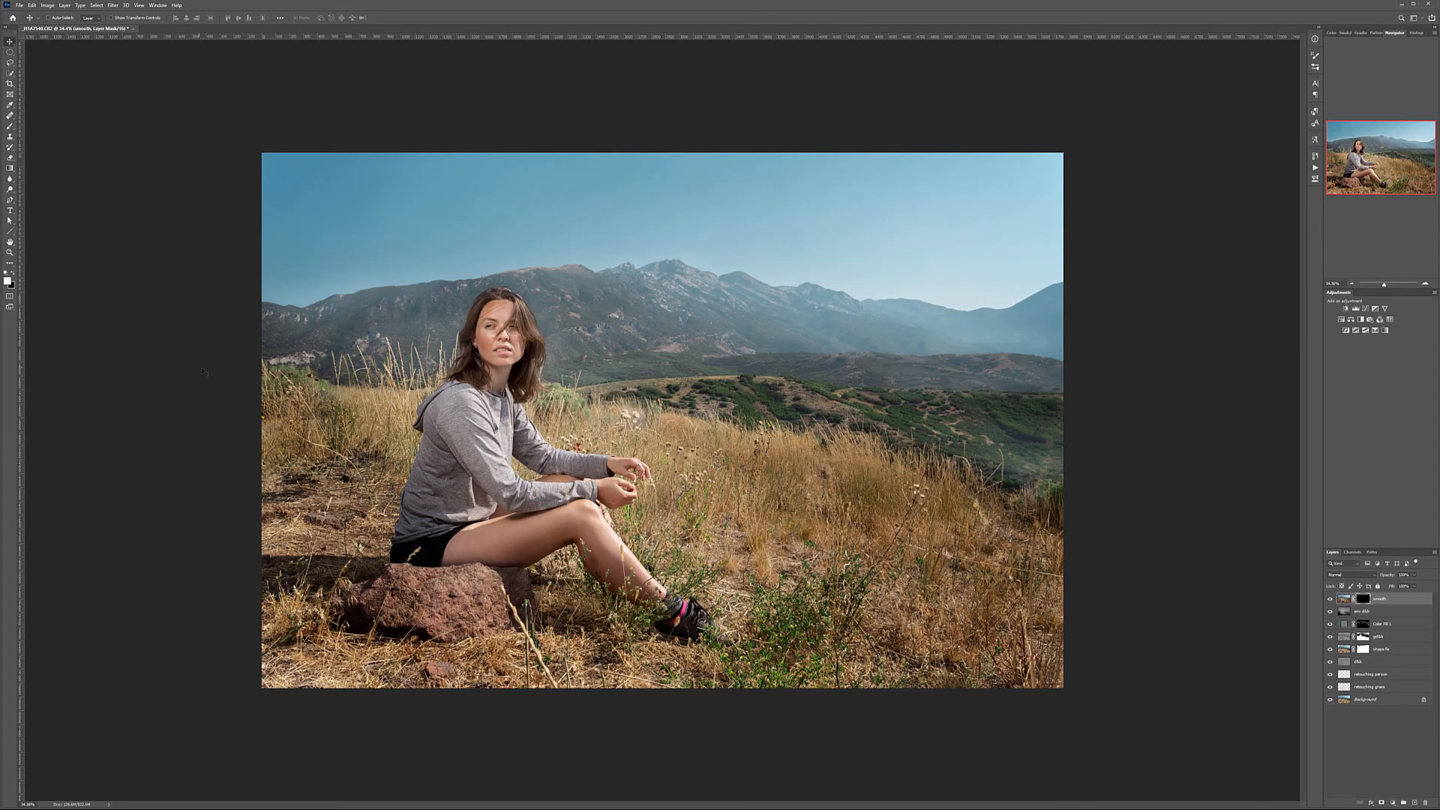
{"action": "scroll", "coordinate": [501, 312], "scroll_direction": "up", "scroll_amount": 3}
{"action": "left_click", "coordinate": [9, 126]}
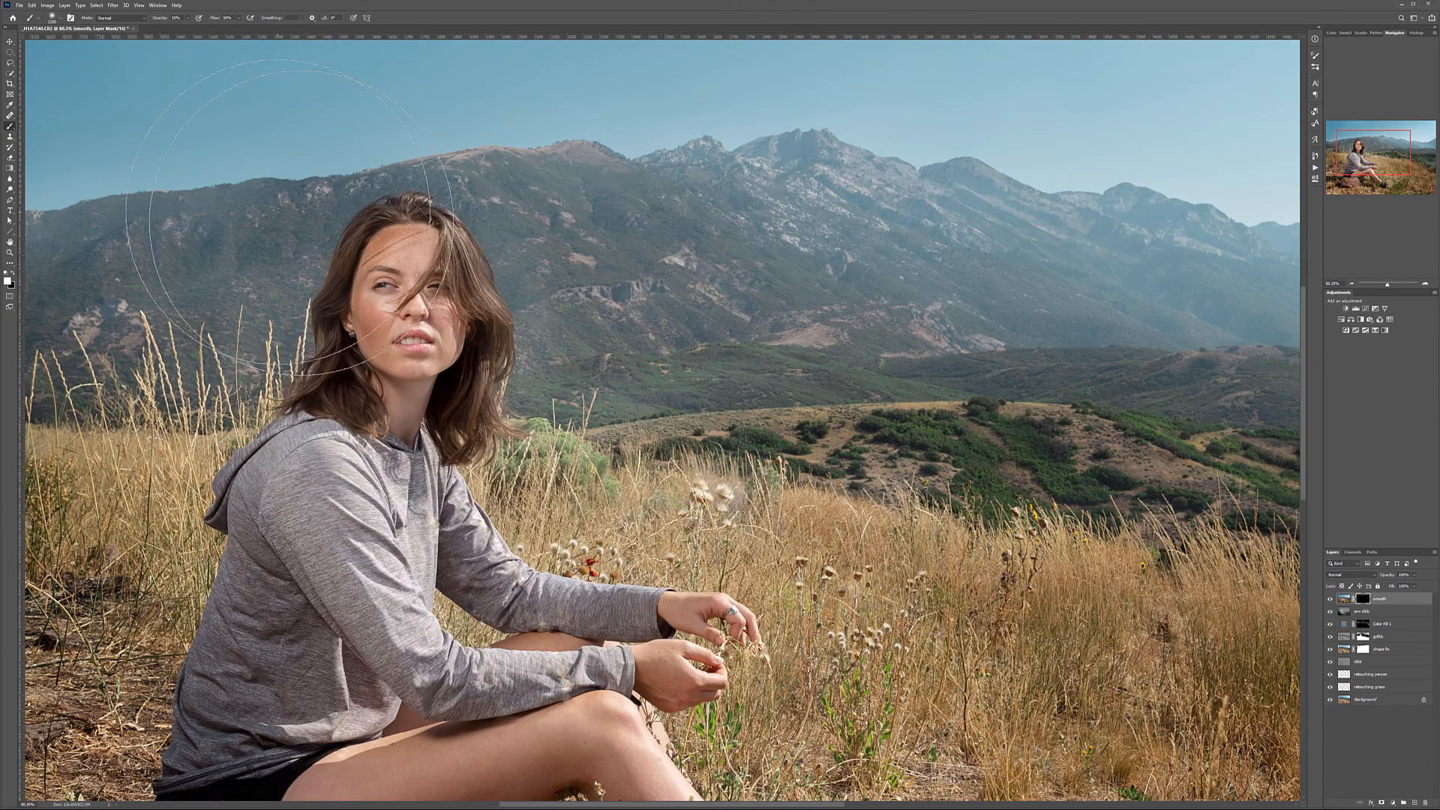
{"action": "scroll", "coordinate": [378, 298], "scroll_direction": "up", "scroll_amount": 5}
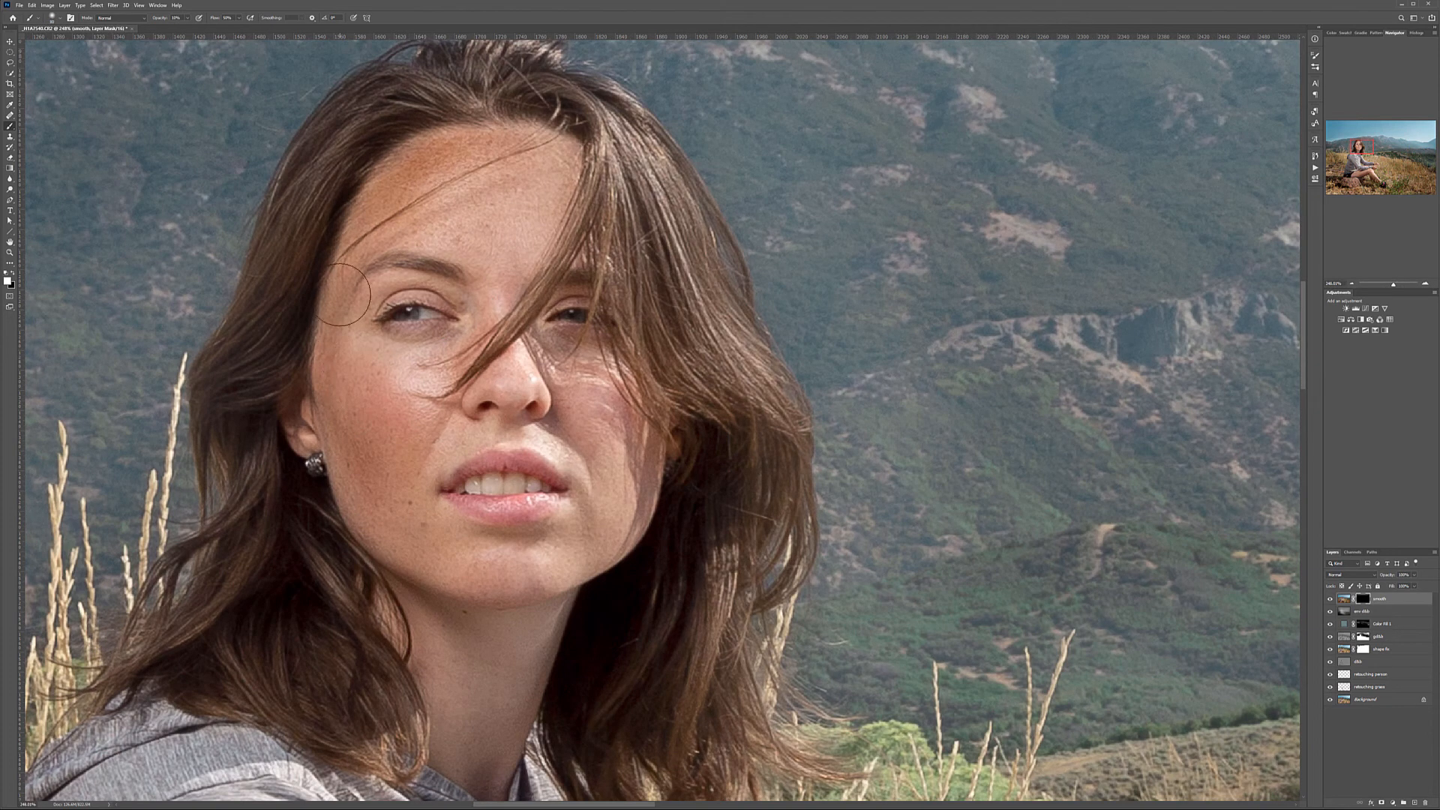
{"action": "key", "text": "bracketleft"}
{"action": "key", "text": "bracketleft"}
{"action": "key", "text": "bracketleft"}
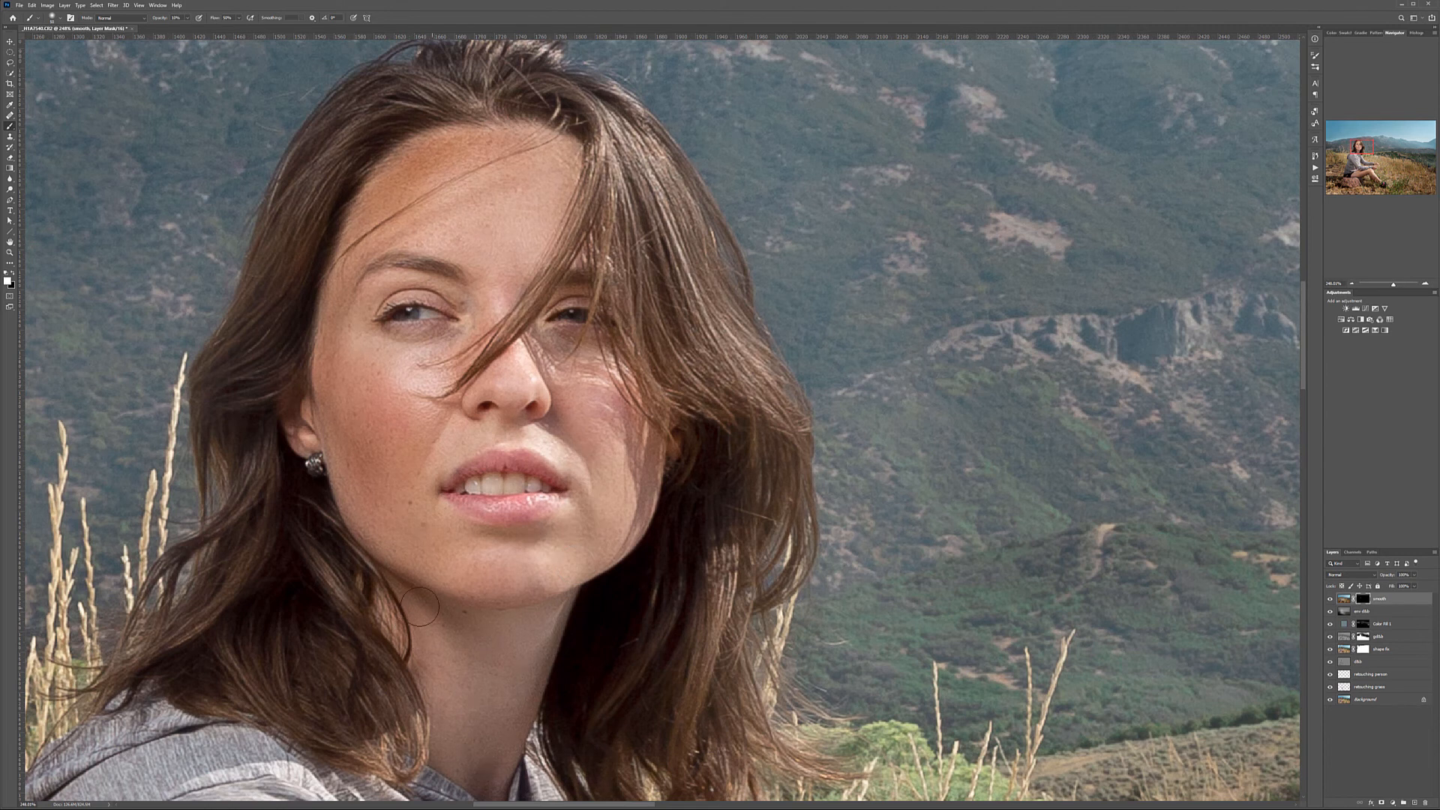
- Paint white on the smooth layer's mask over the skin of the woman's hands, thigh, knee and lower leg
{"action": "scroll", "coordinate": [509, 633], "scroll_direction": "down", "scroll_amount": 5}
{"action": "left_click_drag", "start_coordinate": [603, 678], "coordinate": [642, 156]}
{"action": "left_click_drag", "start_coordinate": [744, 654], "coordinate": [819, 376]}
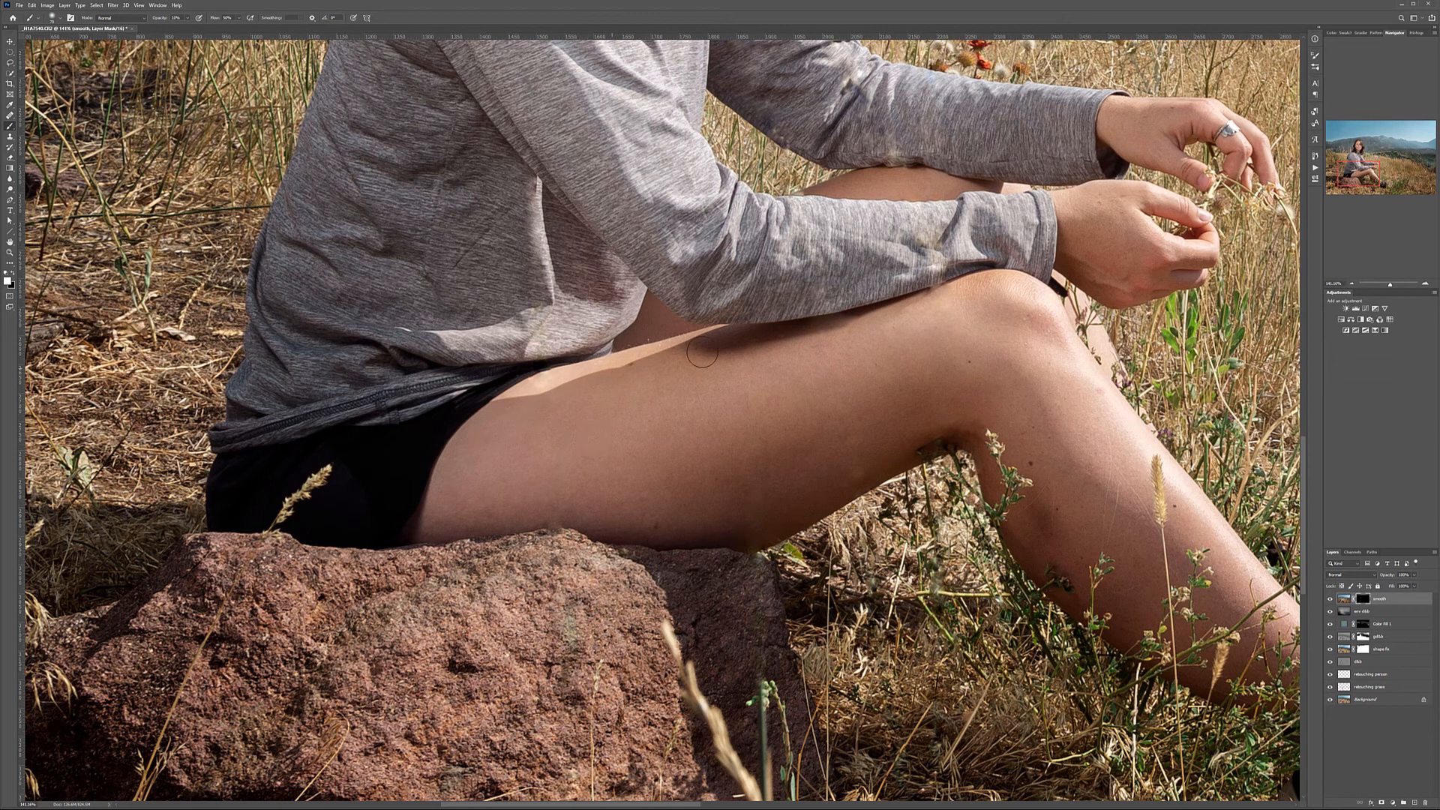
{"action": "mouse_move", "coordinate": [866, 349]}
{"action": "left_mouse_down"}
{"action": "mouse_move", "coordinate": [804, 335]}
{"action": "mouse_move", "coordinate": [888, 320]}
{"action": "mouse_move", "coordinate": [810, 333]}
{"action": "mouse_move", "coordinate": [714, 389]}
{"action": "mouse_move", "coordinate": [676, 433]}
{"action": "left_mouse_up"}
{"action": "left_click_drag", "start_coordinate": [1220, 567], "coordinate": [902, 422]}
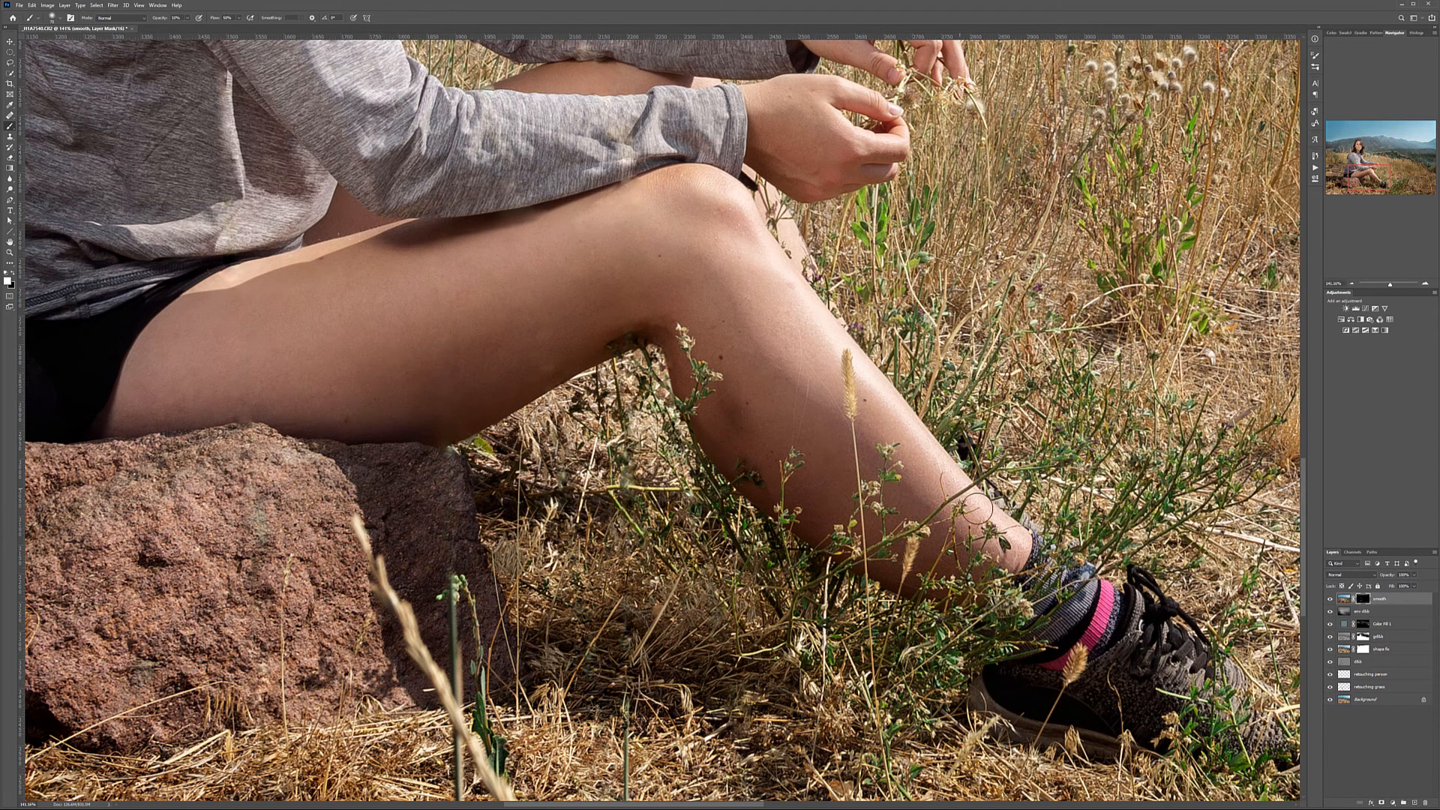
- Display the smooth layer's mask on its own and fill the unpainted gaps inside the leg area with white
{"action": "left_click", "coordinate": [1363, 598], "text": "alt"}
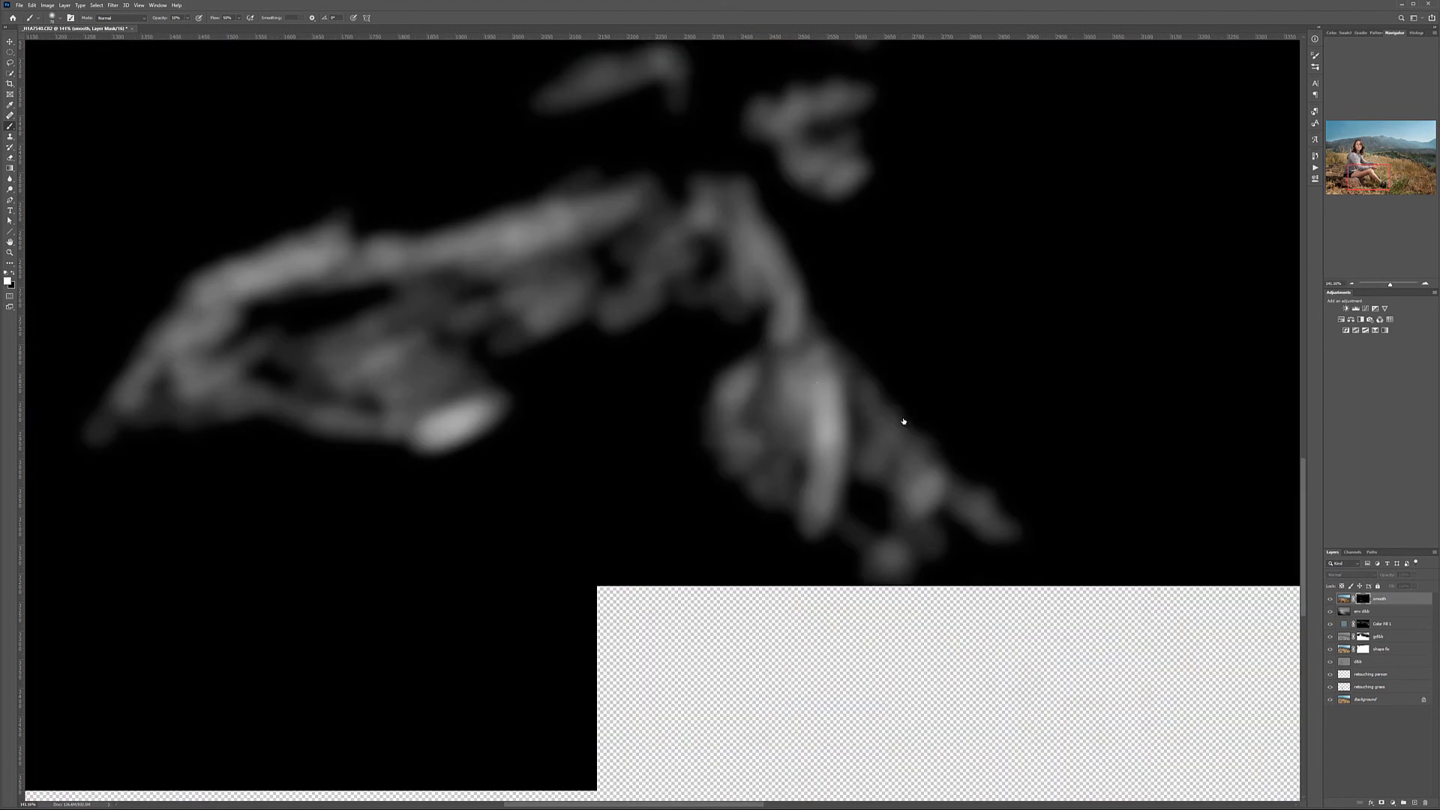
{"action": "mouse_move", "coordinate": [723, 222]}
{"action": "left_mouse_down"}
{"action": "mouse_move", "coordinate": [567, 276]}
{"action": "mouse_move", "coordinate": [624, 251]}
{"action": "mouse_move", "coordinate": [252, 318]}
{"action": "mouse_move", "coordinate": [308, 308]}
{"action": "mouse_move", "coordinate": [238, 357]}
{"action": "mouse_move", "coordinate": [373, 300]}
{"action": "mouse_move", "coordinate": [344, 299]}
{"action": "mouse_move", "coordinate": [376, 402]}
{"action": "mouse_move", "coordinate": [351, 364]}
{"action": "mouse_move", "coordinate": [390, 285]}
{"action": "mouse_move", "coordinate": [523, 308]}
{"action": "mouse_move", "coordinate": [647, 251]}
{"action": "mouse_move", "coordinate": [637, 232]}
{"action": "mouse_move", "coordinate": [643, 277]}
{"action": "mouse_move", "coordinate": [711, 263]}
{"action": "mouse_move", "coordinate": [717, 208]}
{"action": "mouse_move", "coordinate": [644, 203]}
{"action": "mouse_move", "coordinate": [664, 197]}
{"action": "left_mouse_up"}
{"action": "left_click_drag", "start_coordinate": [713, 267], "coordinate": [718, 405]}
{"action": "mouse_move", "coordinate": [831, 339]}
{"action": "left_mouse_down"}
{"action": "mouse_move", "coordinate": [840, 313]}
{"action": "mouse_move", "coordinate": [588, 270]}
{"action": "mouse_move", "coordinate": [665, 296]}
{"action": "mouse_move", "coordinate": [902, 252]}
{"action": "left_mouse_up"}
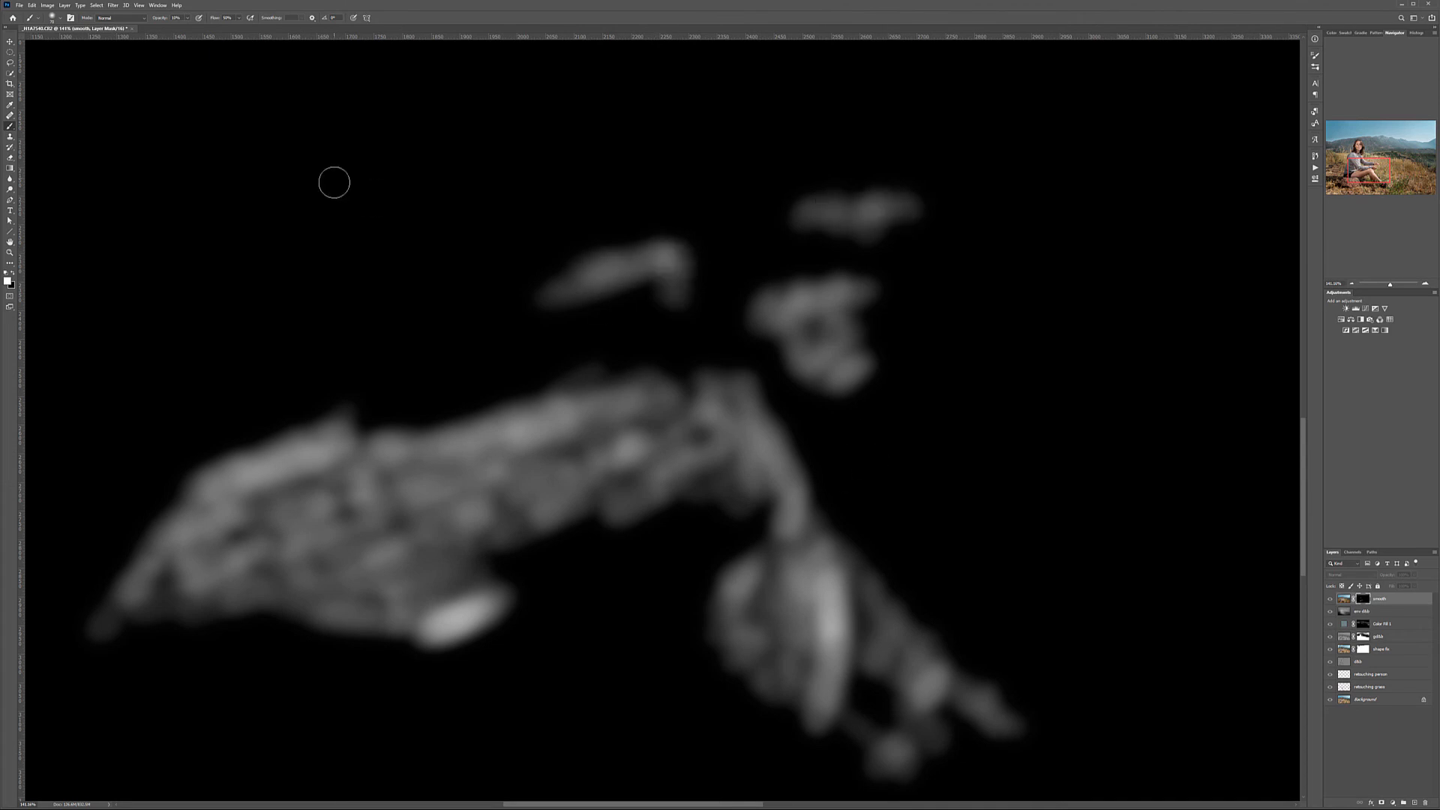
- Soften the smooth layer's mask with a Gaussian Blur of about 8 pixels and return to the normal image view
{"action": "left_click", "coordinate": [111, 6]}
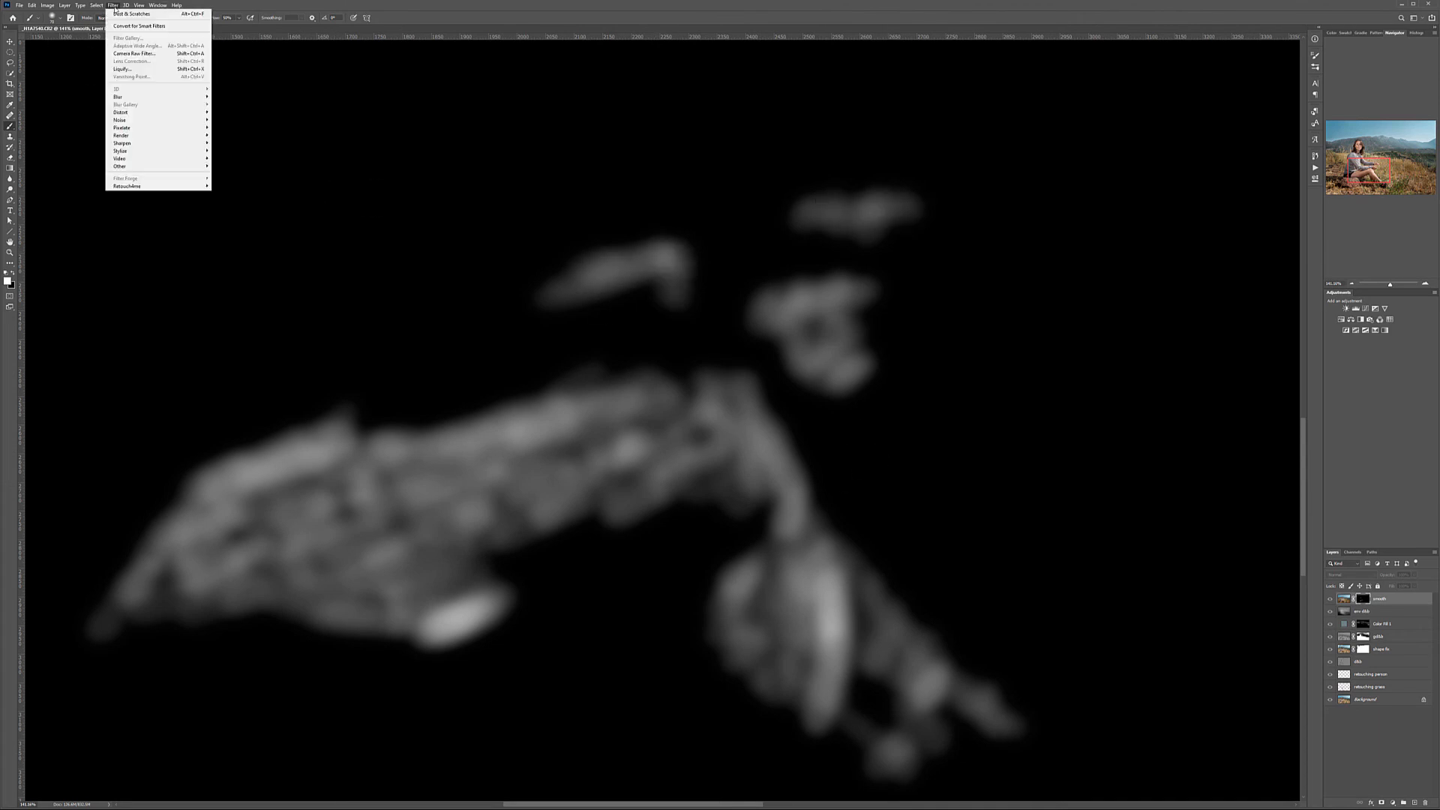
{"action": "mouse_move", "coordinate": [180, 97]}
{"action": "left_click", "coordinate": [229, 129]}
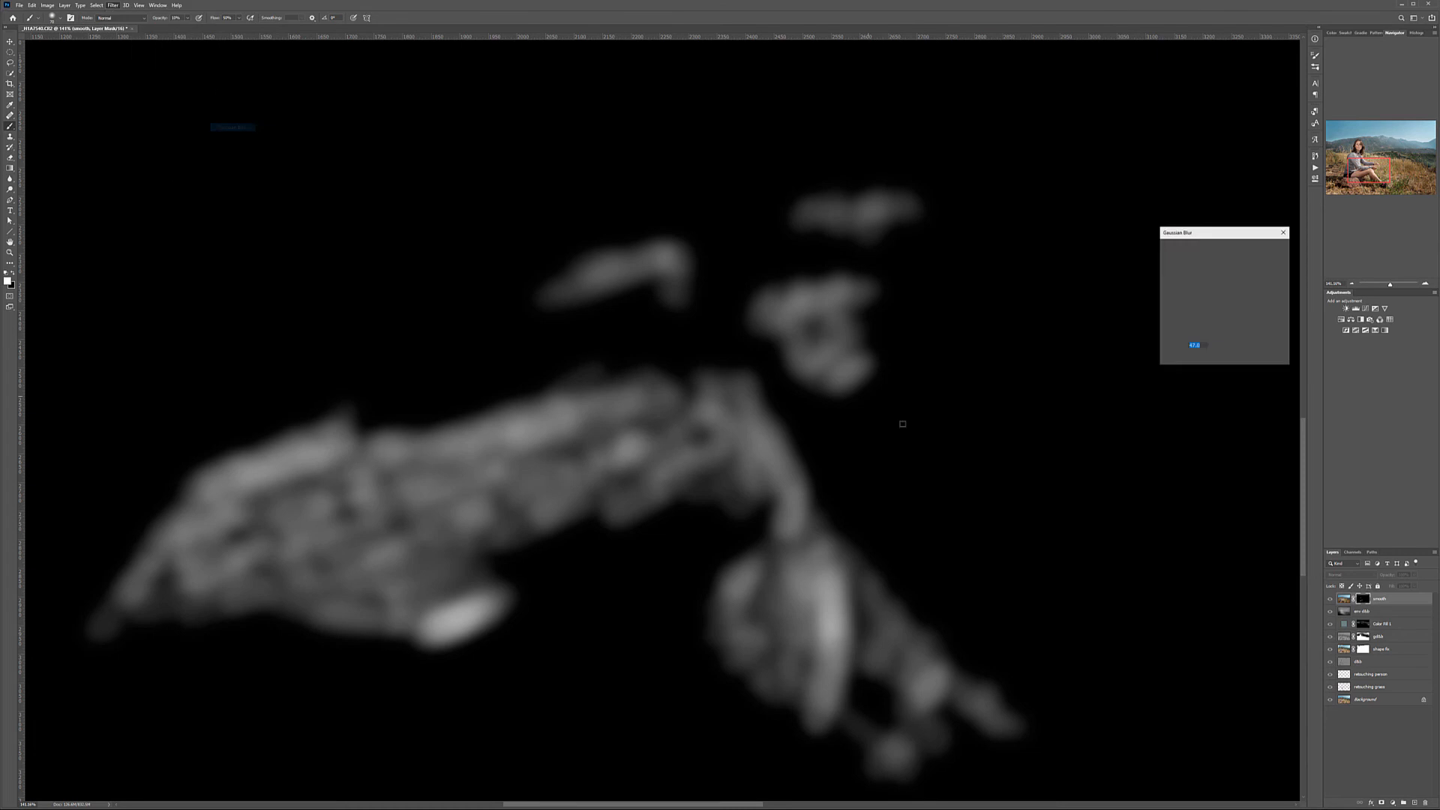
{"action": "left_click_drag", "start_coordinate": [1208, 357], "coordinate": [1194, 359]}
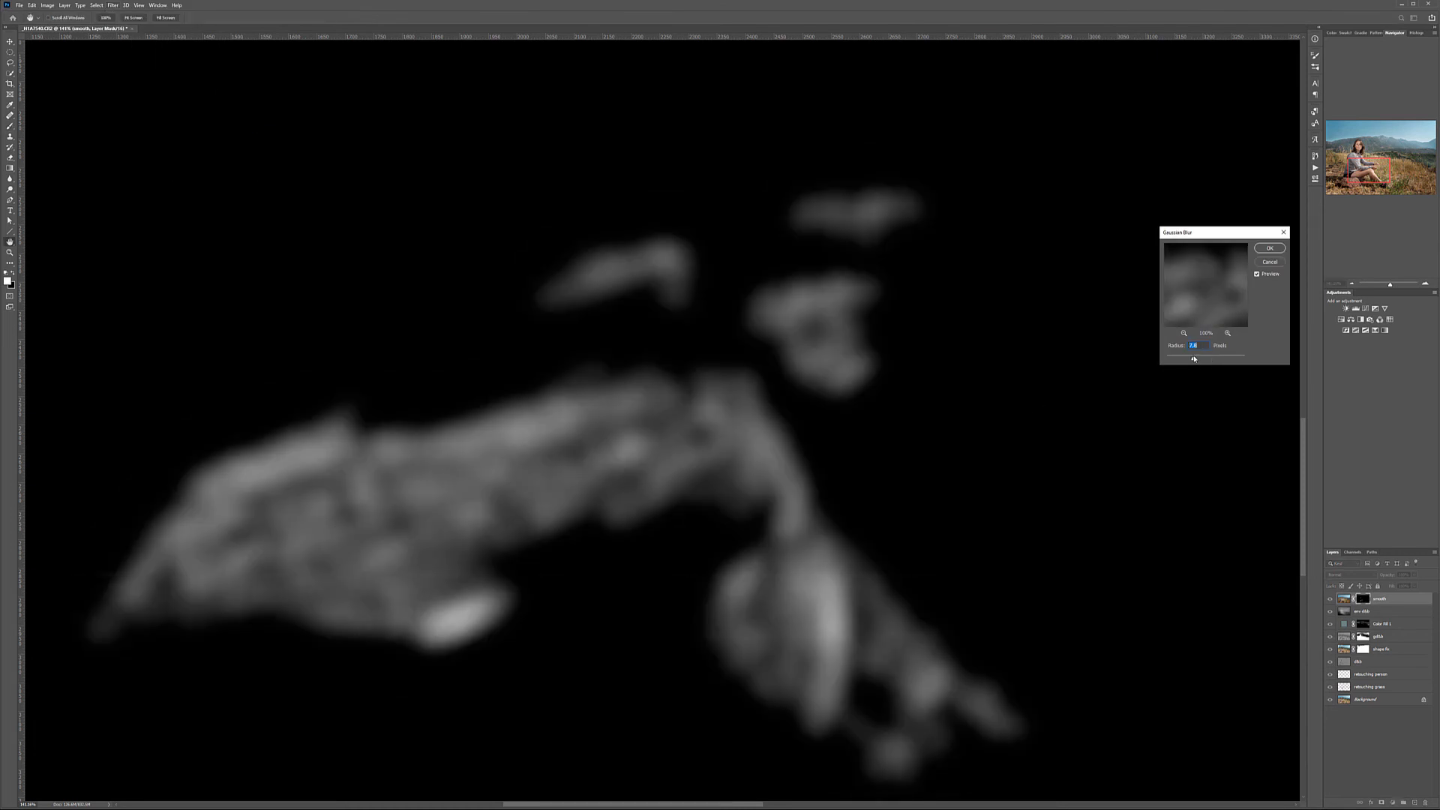
{"action": "left_click", "coordinate": [1270, 248]}
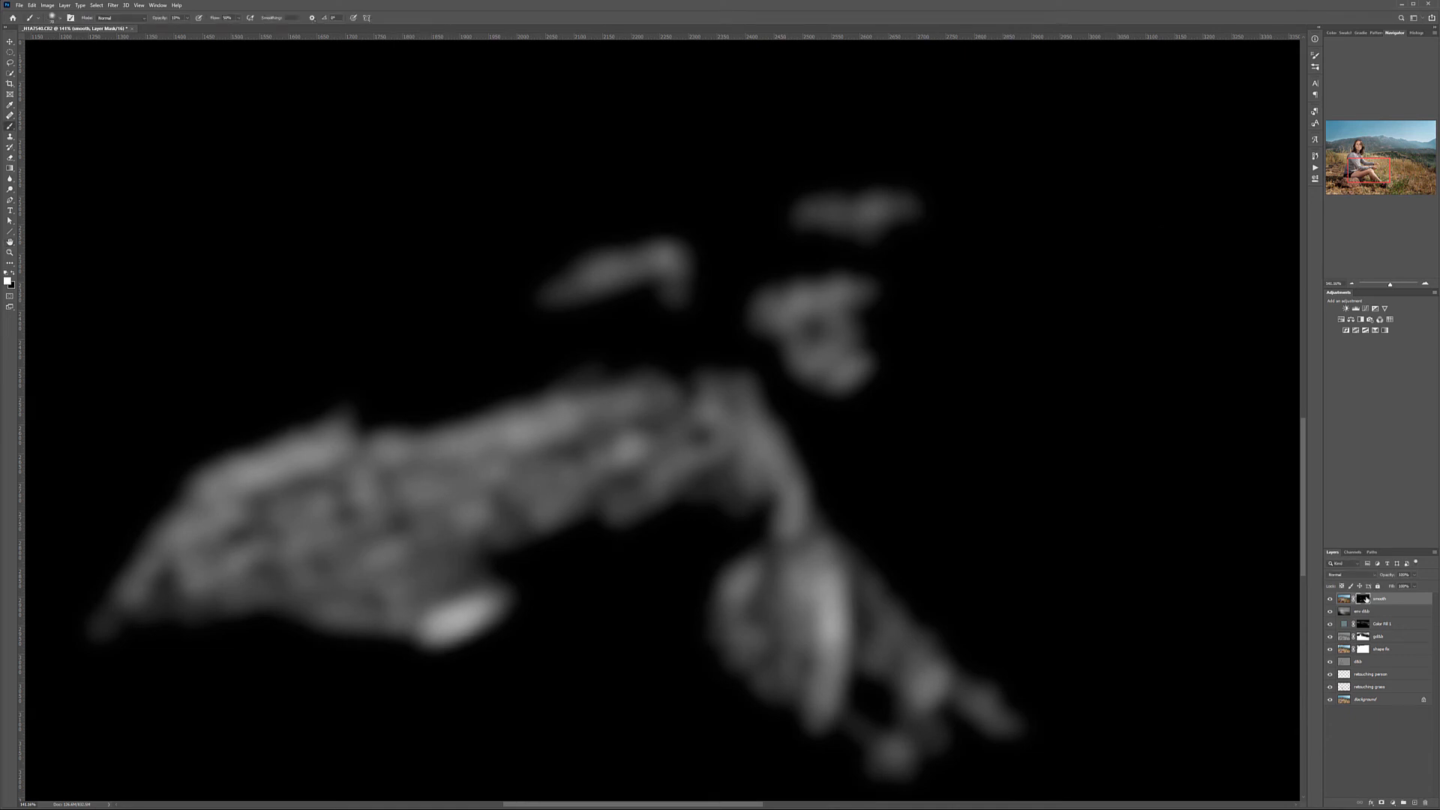
{"action": "left_click", "coordinate": [1364, 598], "text": "alt"}
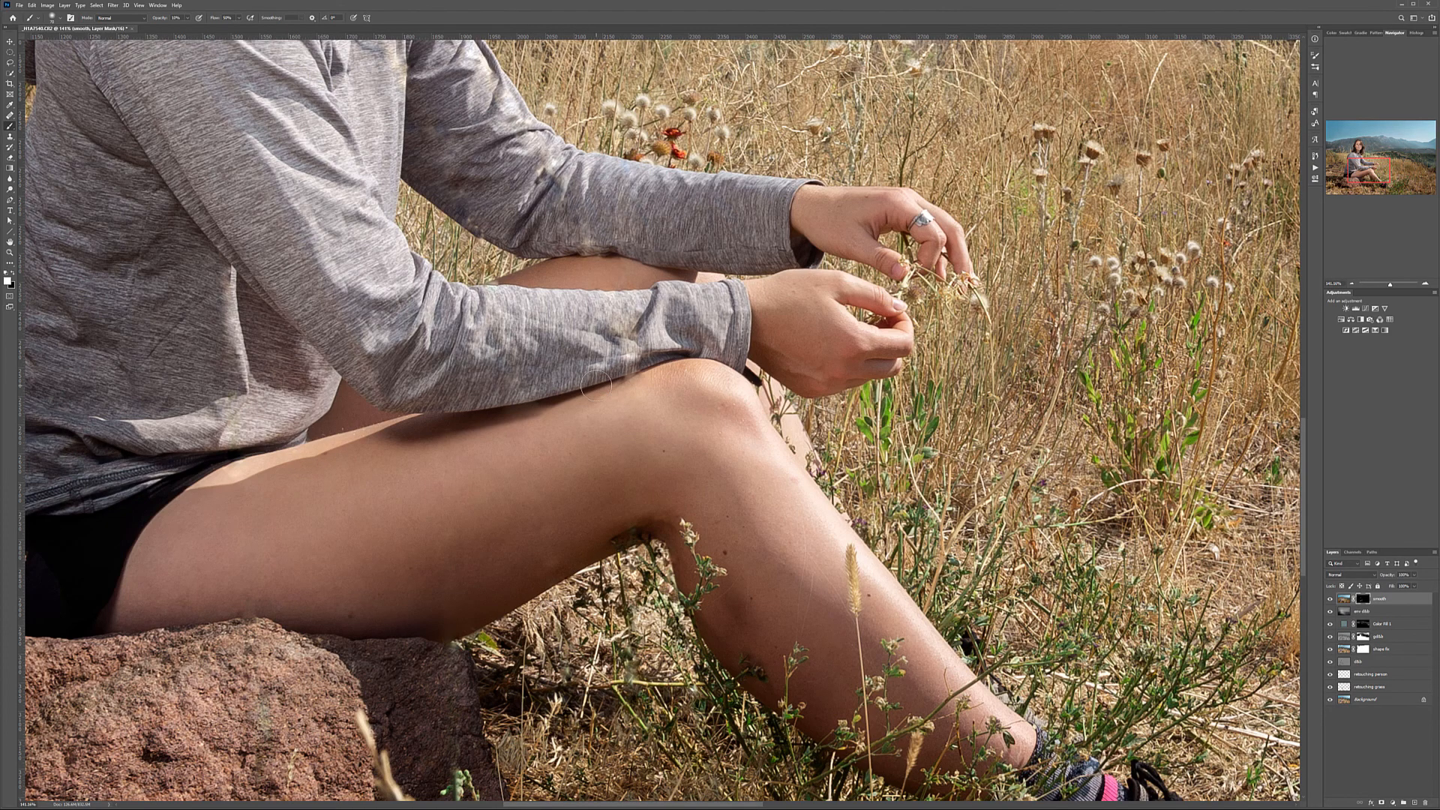
- Stamp the visible layers into a new renamed top layer and open it in Filter Forge, skipping the update check
{"action": "scroll", "coordinate": [600, 339], "scroll_direction": "down", "scroll_amount": 3}
{"action": "scroll", "coordinate": [577, 368], "scroll_direction": "down", "scroll_amount": 3}
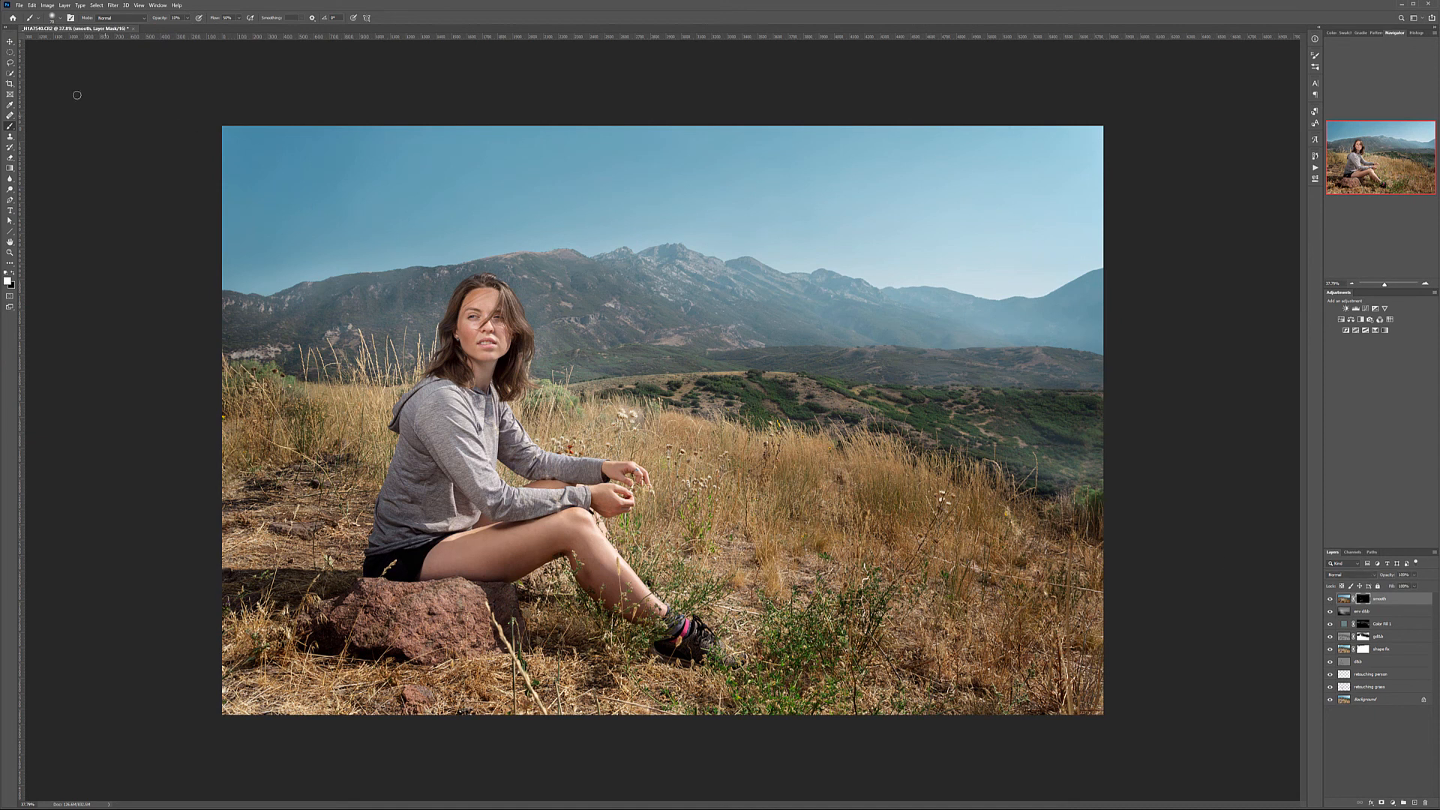
{"action": "left_click", "coordinate": [12, 42]}
{"action": "key", "text": "ctrl+minus"}
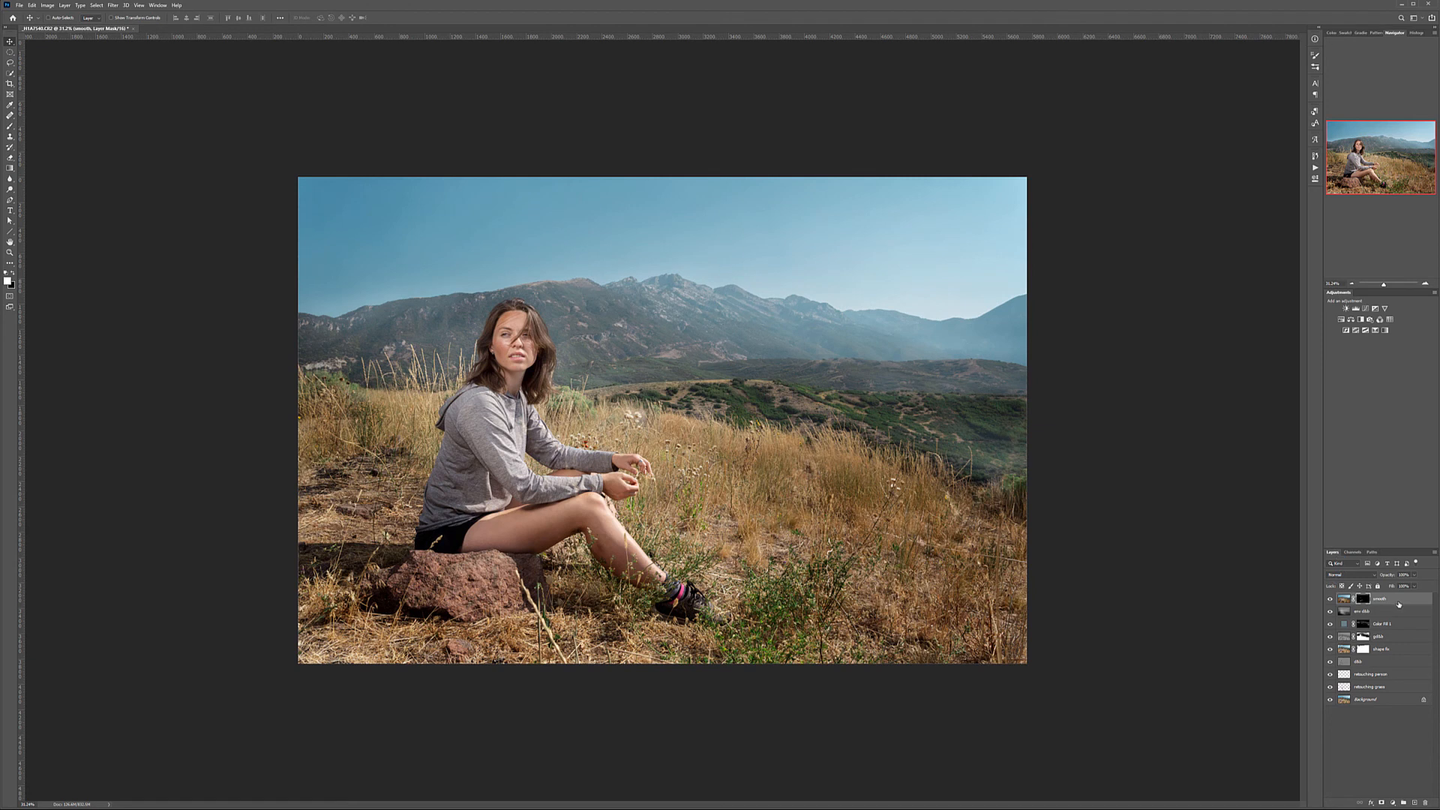
{"action": "key", "text": "ctrl+shift+alt+e"}
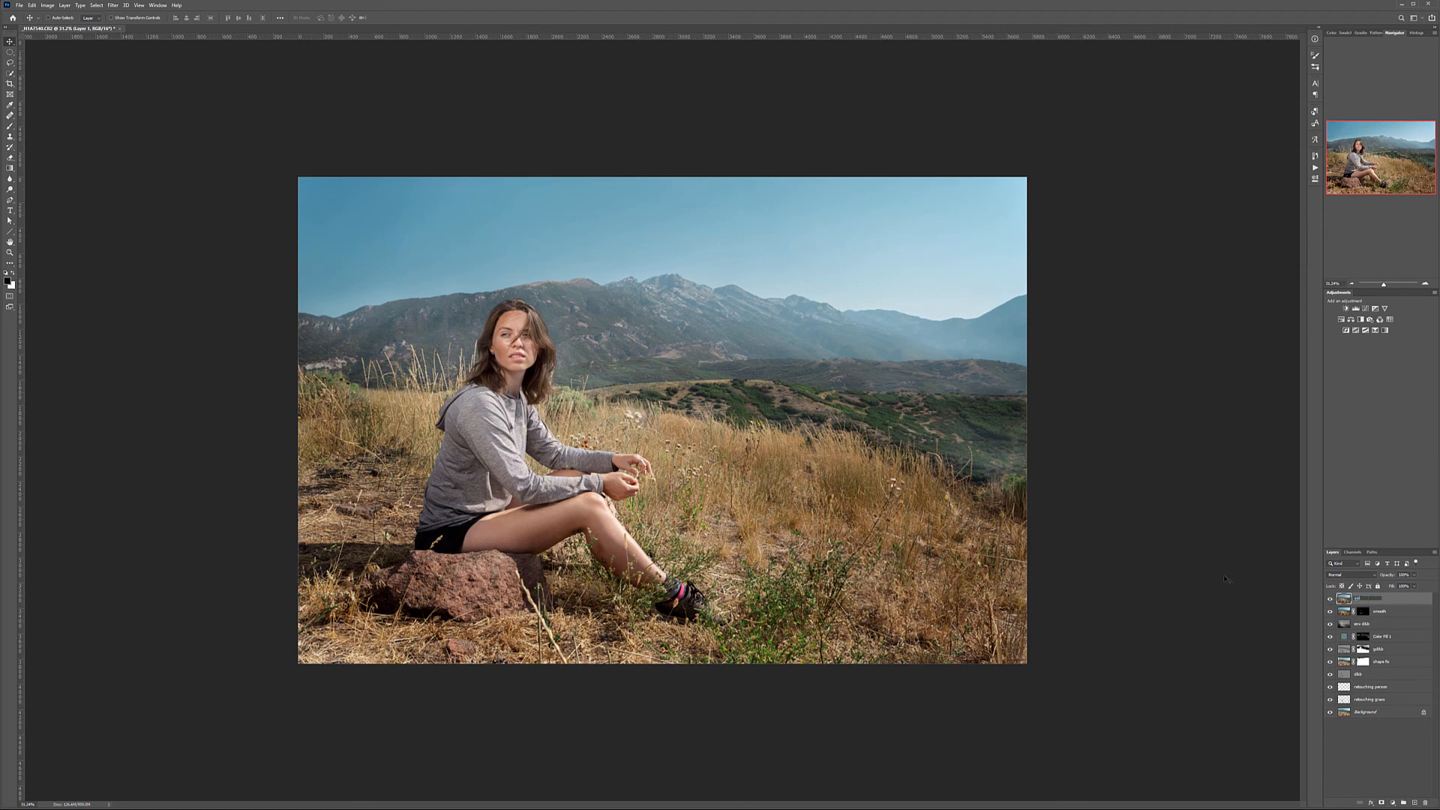
{"action": "key", "text": "Return"}
{"action": "left_click", "coordinate": [113, 5]}
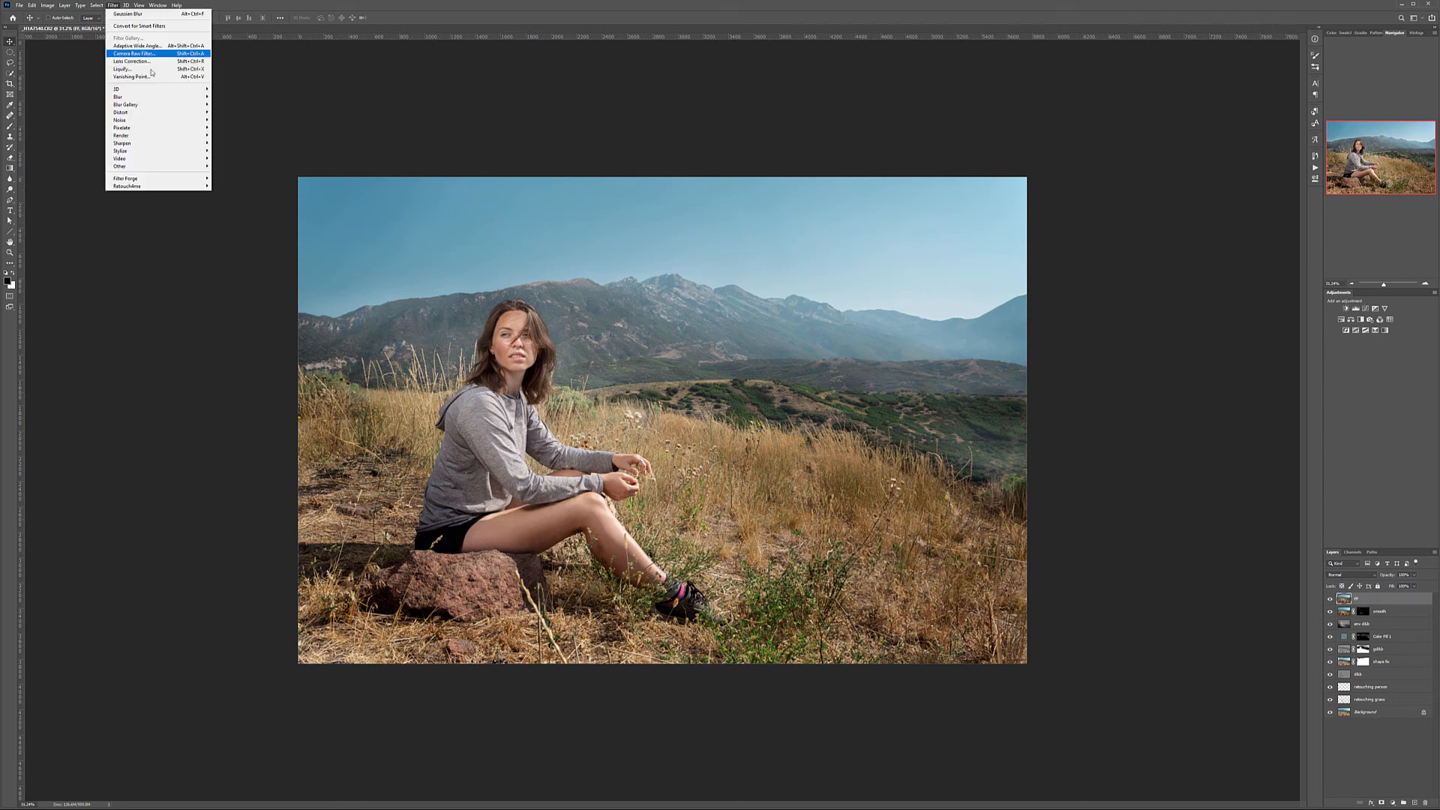
{"action": "left_click", "coordinate": [231, 179]}
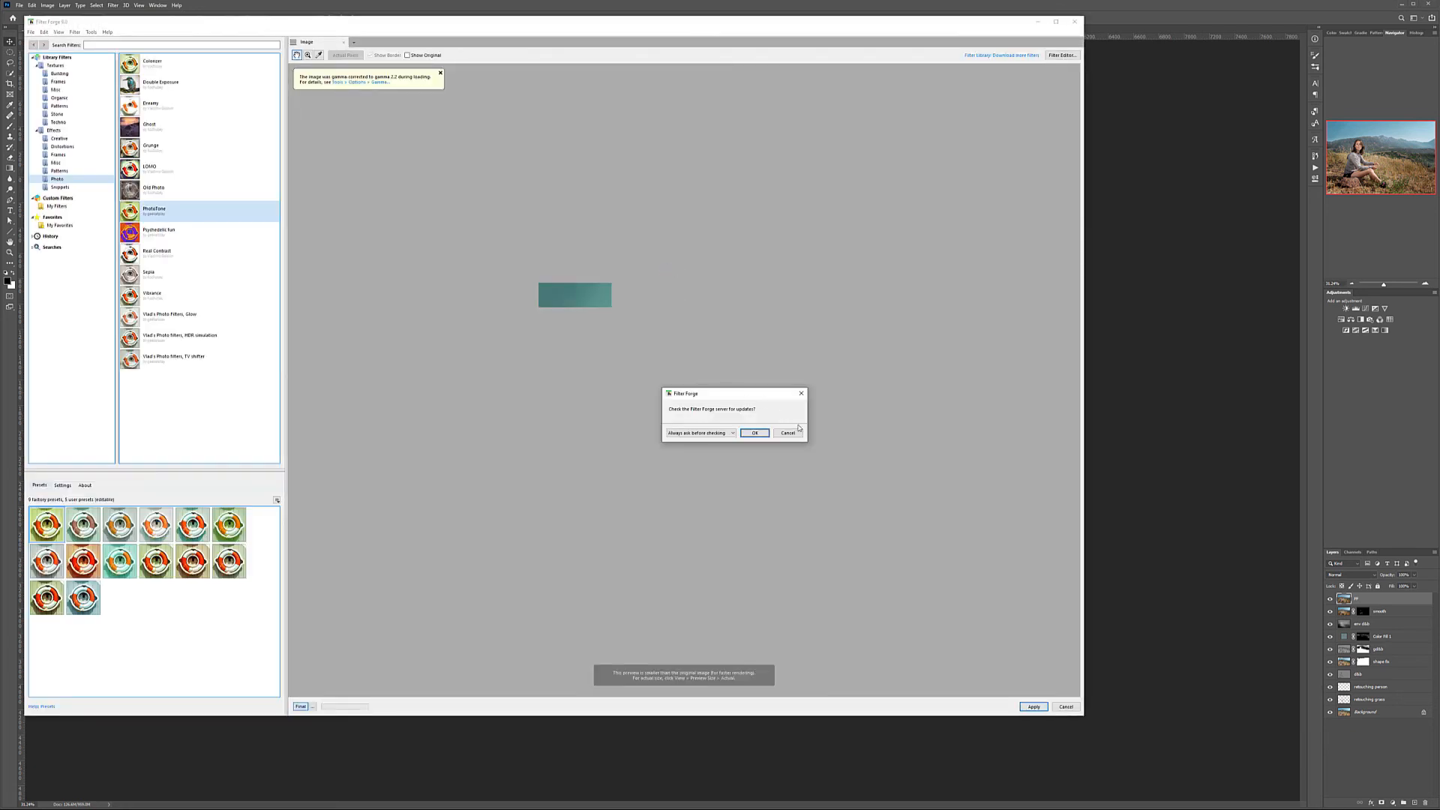
{"action": "left_click", "coordinate": [788, 433]}
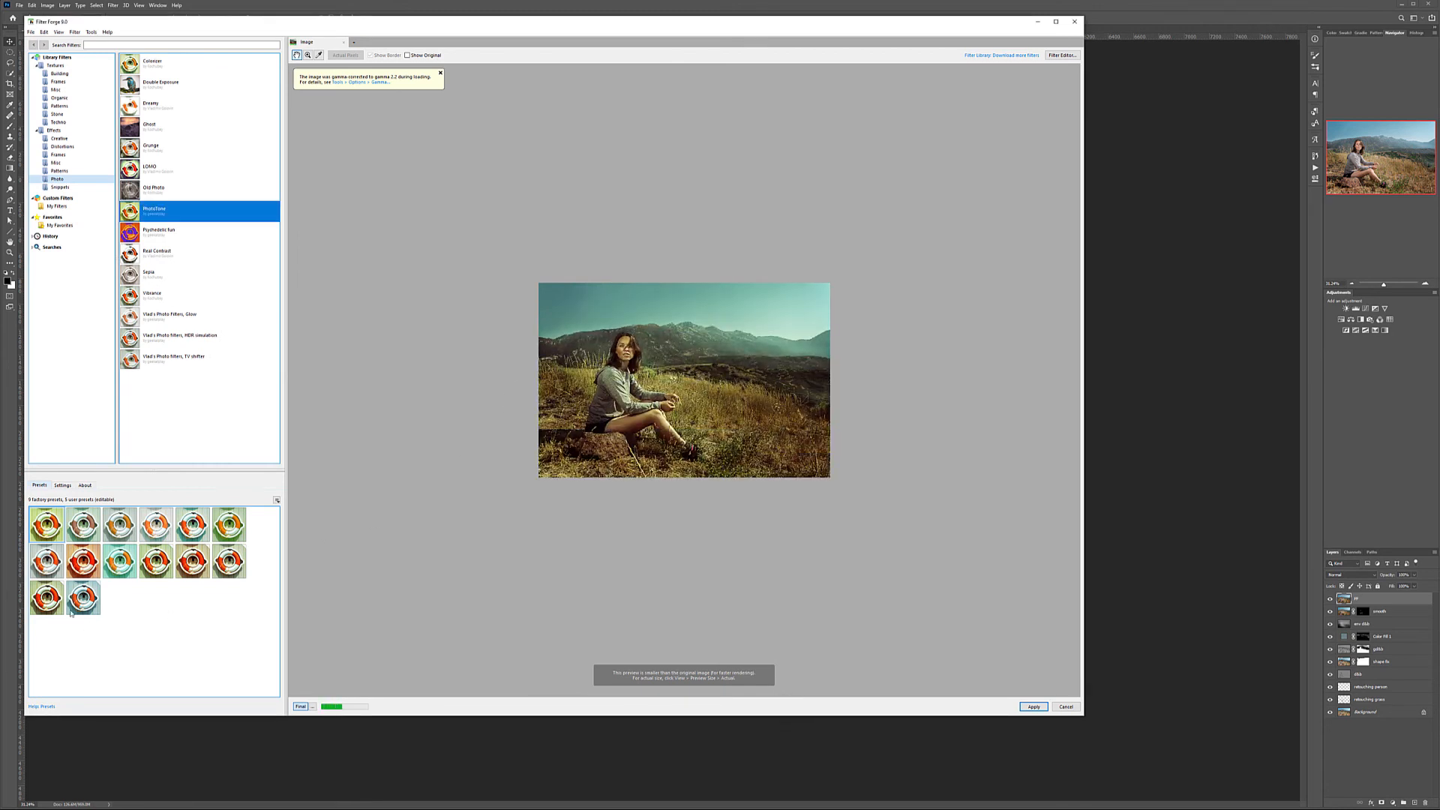
- In the PhotoTone filter's settings, set Red to 60, Green to 40 and W Cycle to 20, and raise B Cycle
{"action": "left_click", "coordinate": [60, 486]}
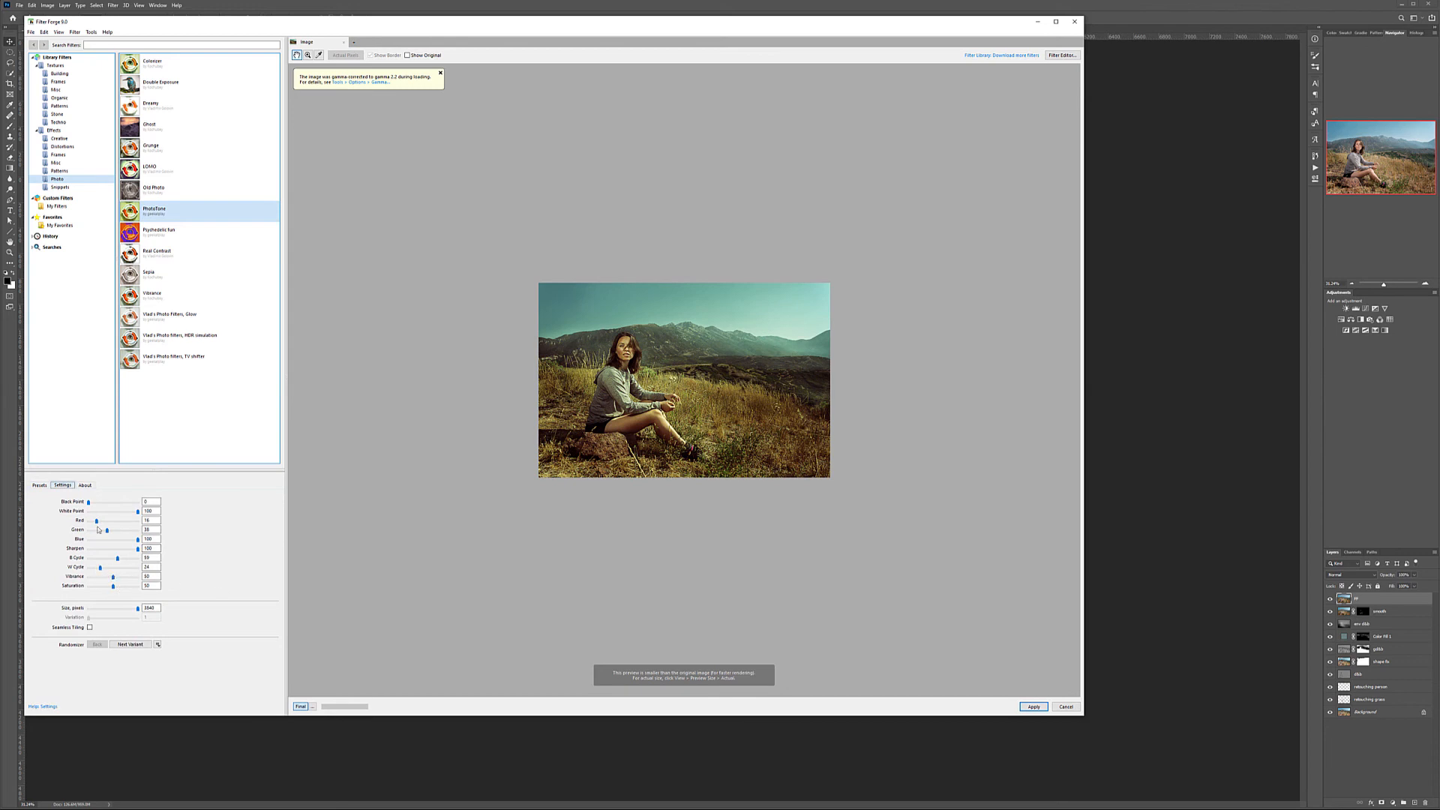
{"action": "mouse_move", "coordinate": [96, 521]}
{"action": "left_mouse_down"}
{"action": "mouse_move", "coordinate": [120, 526]}
{"action": "mouse_move", "coordinate": [109, 532]}
{"action": "left_mouse_up"}
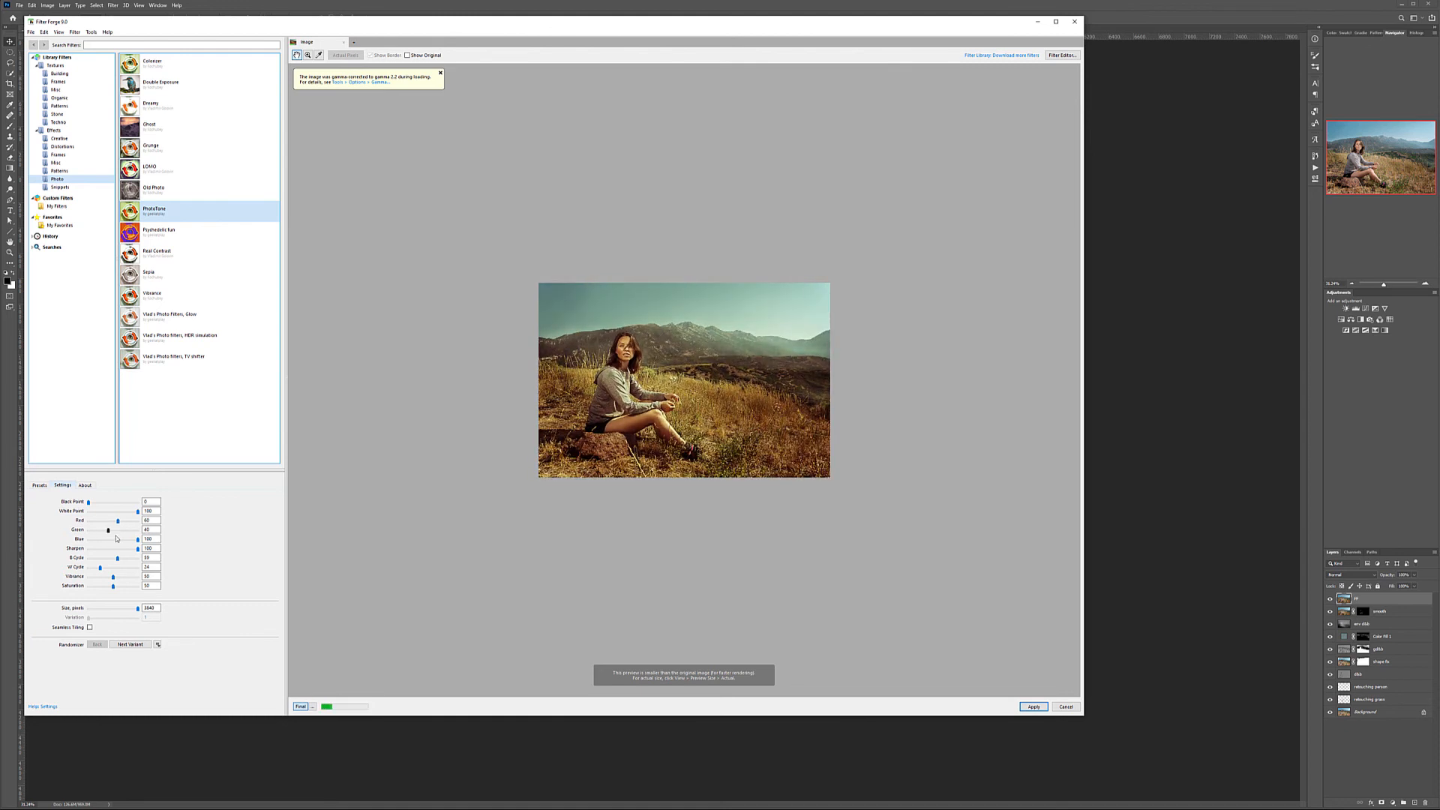
{"action": "left_click_drag", "start_coordinate": [137, 538], "coordinate": [222, 547]}
{"action": "mouse_move", "coordinate": [117, 562]}
{"action": "left_mouse_down"}
{"action": "mouse_move", "coordinate": [135, 559]}
{"action": "mouse_move", "coordinate": [98, 569]}
{"action": "left_mouse_up"}
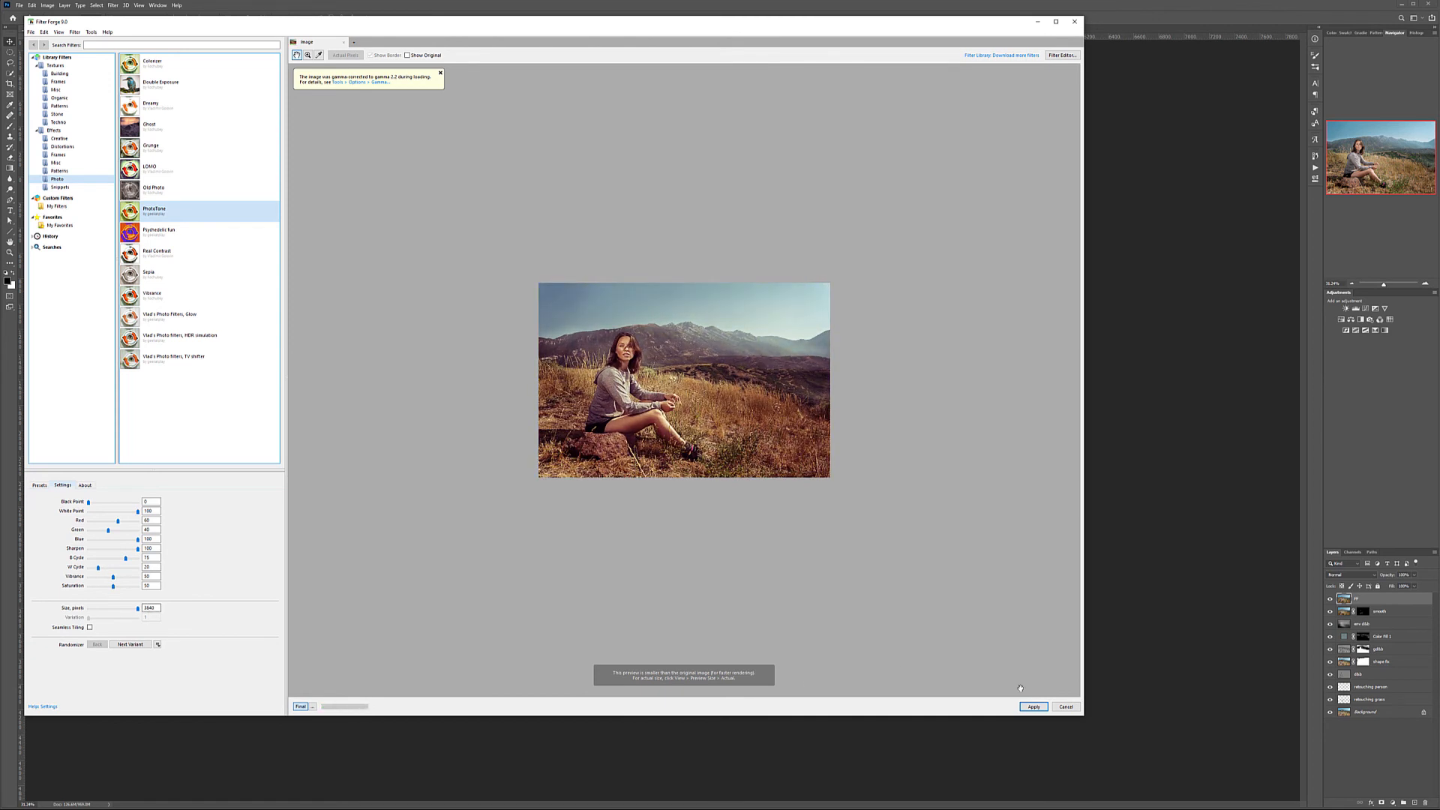
- Apply the PhotoTone filter to the stamped layer and reduce that layer's opacity to weaken the toning
{"action": "left_click", "coordinate": [1034, 707]}
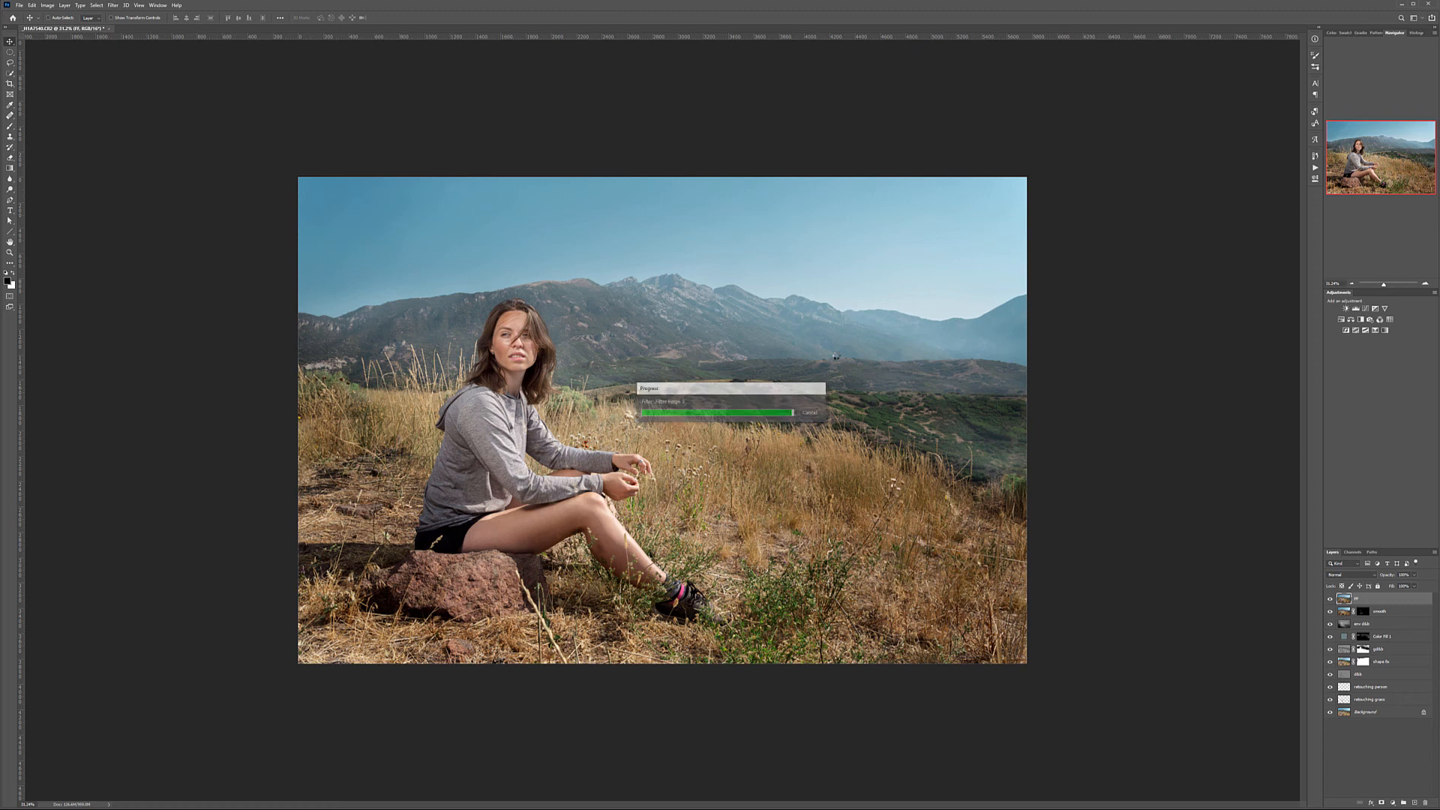
{"action": "left_click", "coordinate": [1414, 575]}
{"action": "left_click_drag", "start_coordinate": [1389, 585], "coordinate": [1380, 587]}
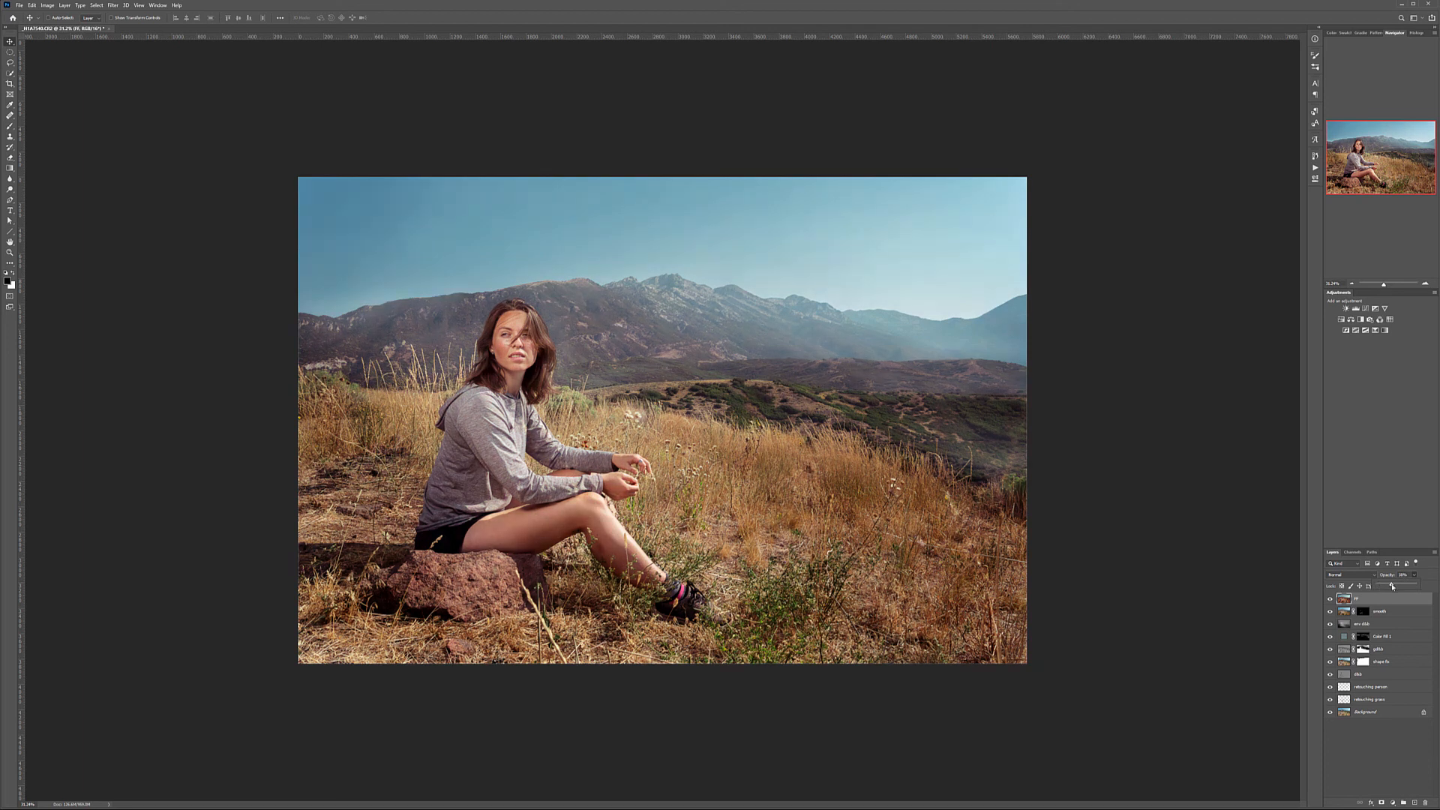
- Add a Selective Color adjustment layer above the toned layer and rename it
{"action": "left_click", "coordinate": [1393, 803]}
{"action": "left_click", "coordinate": [1410, 797]}
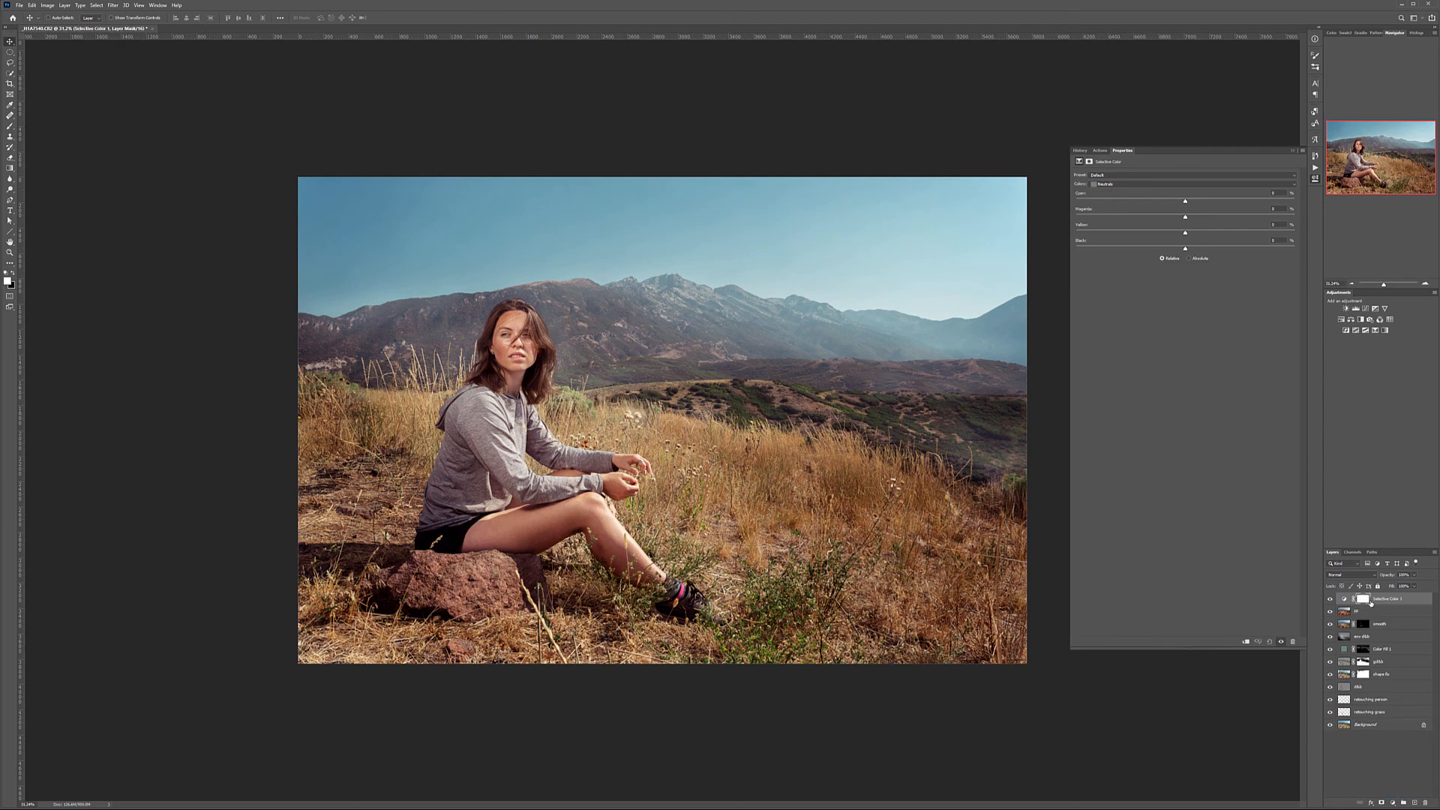
{"action": "double_click", "coordinate": [1384, 600]}
{"action": "type", "text": "yel"}
{"action": "key", "text": "Return"}
- For the Blacks in Selective Color, slightly lower Black, Yellow and Magenta and raise Cyan to tint the shadows blue
{"action": "left_click", "coordinate": [1140, 184]}
{"action": "left_click", "coordinate": [1179, 249]}
{"action": "left_click_drag", "start_coordinate": [1179, 251], "coordinate": [1176, 250]}
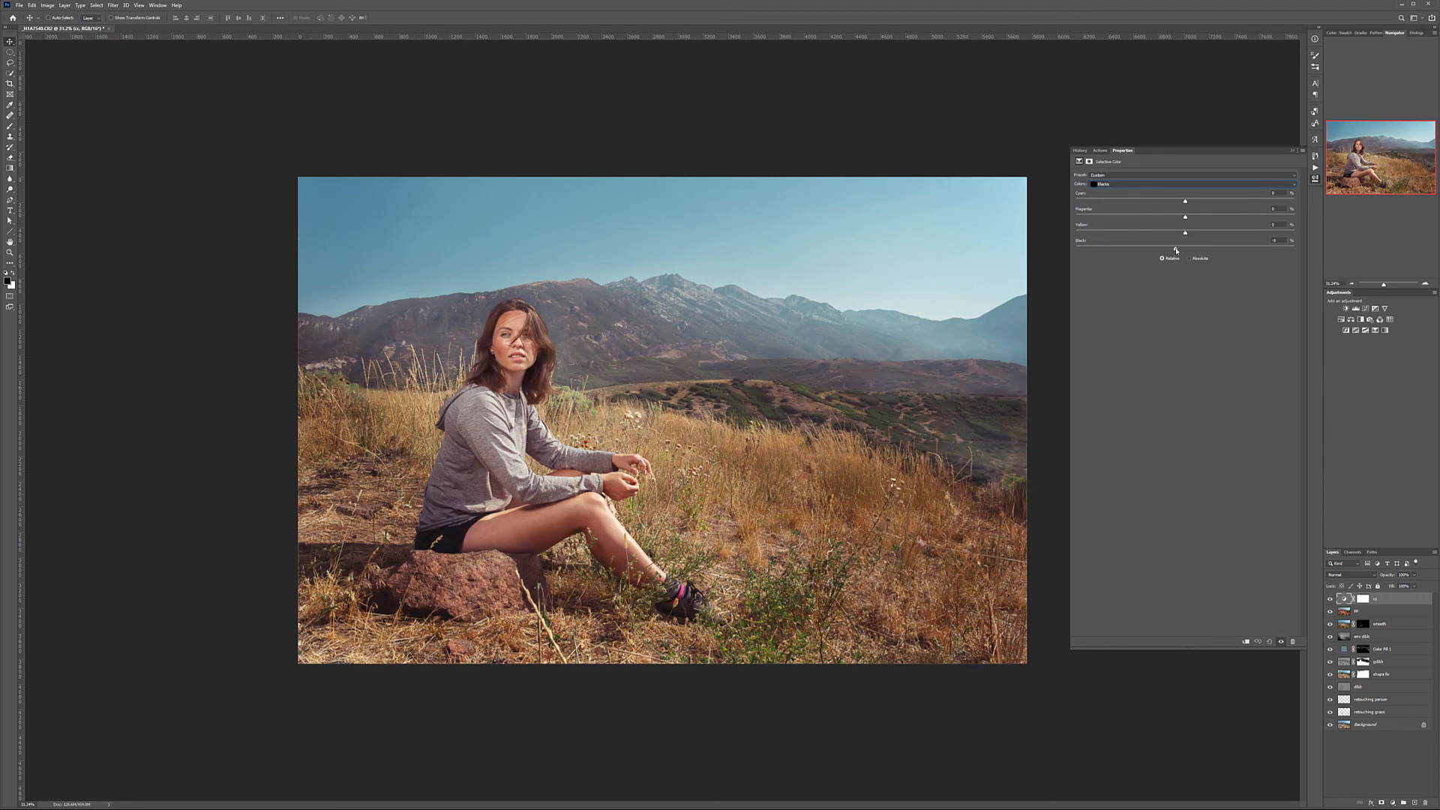
{"action": "left_click_drag", "start_coordinate": [1186, 235], "coordinate": [1194, 203]}
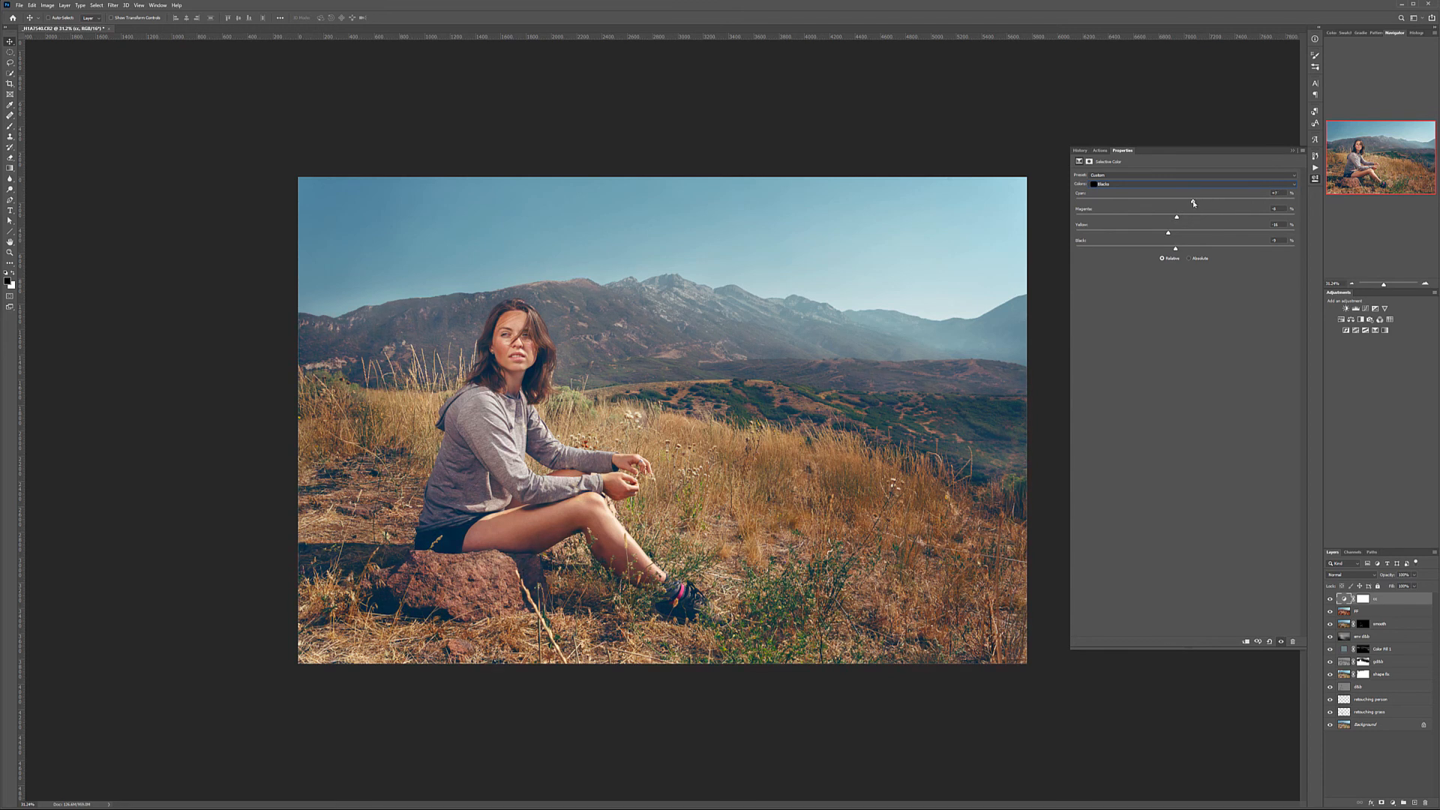
- For the Neutrals in Selective Color, slightly lower Black, raise Yellow a little and fine-tune Magenta and Cyan
{"action": "left_click", "coordinate": [1127, 184]}
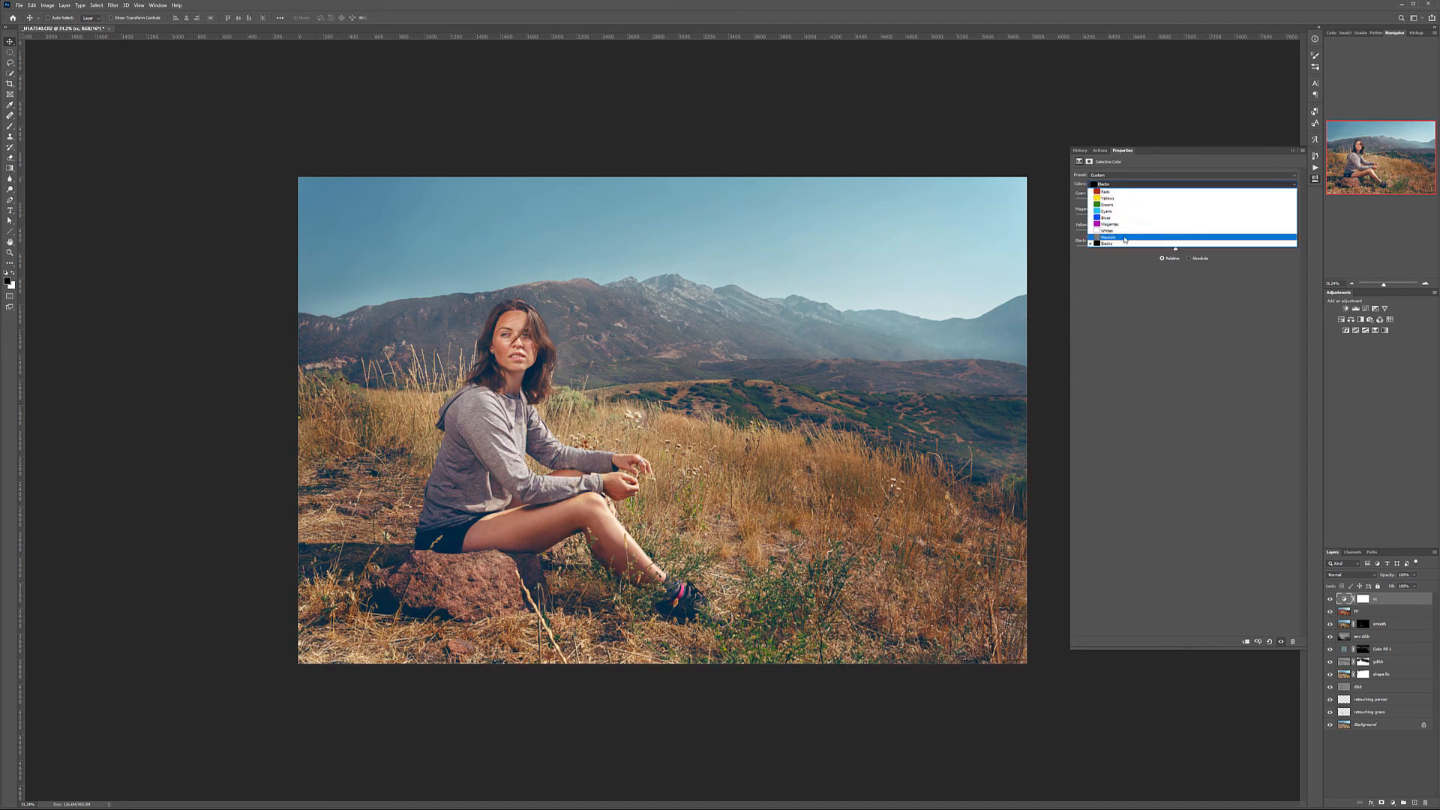
{"action": "left_click", "coordinate": [1123, 237]}
{"action": "left_click_drag", "start_coordinate": [1186, 251], "coordinate": [1183, 252]}
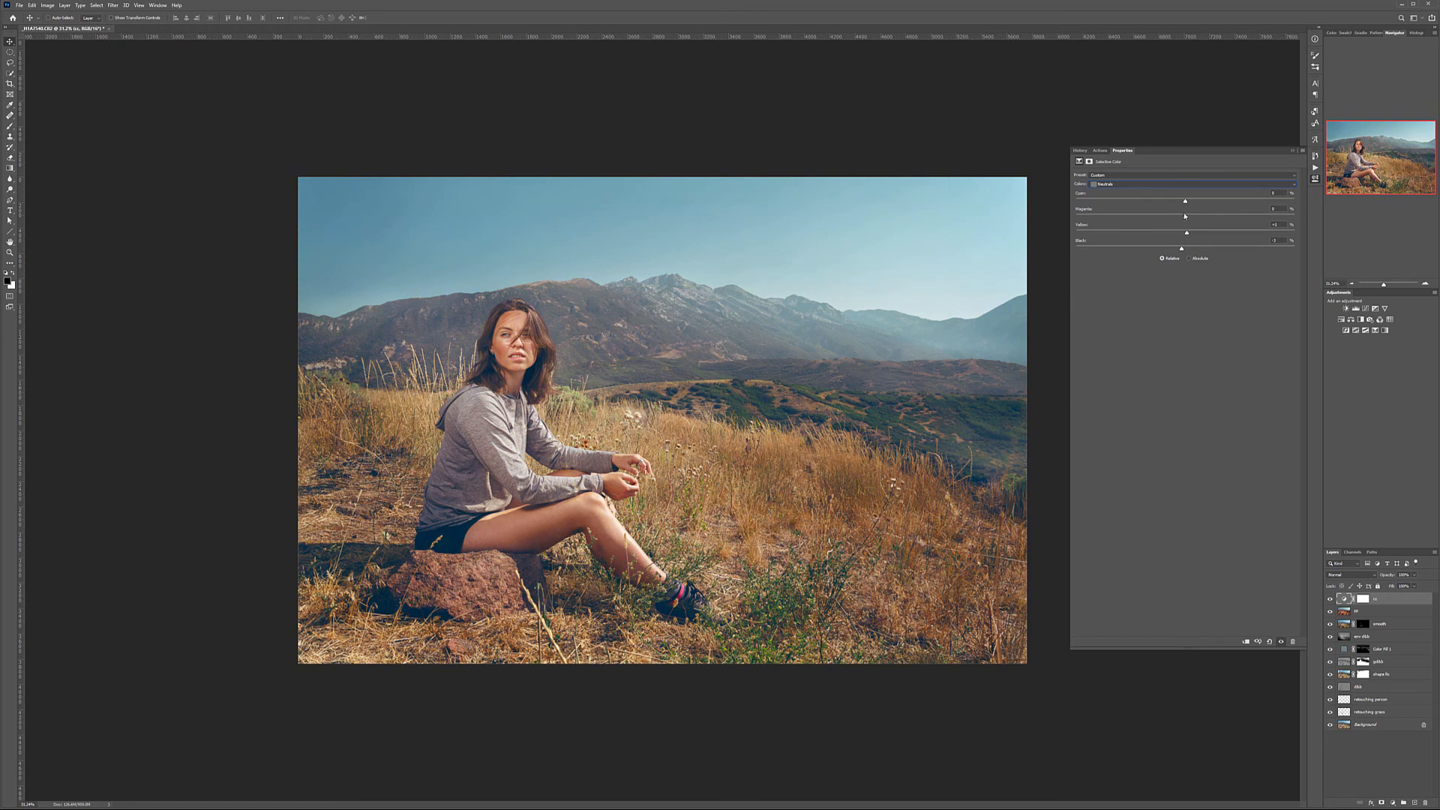
{"action": "mouse_move", "coordinate": [1194, 220]}
{"action": "left_mouse_down"}
{"action": "mouse_move", "coordinate": [1174, 202]}
{"action": "mouse_move", "coordinate": [1192, 205]}
{"action": "left_mouse_up"}
- For the Whites in Selective Color, lower Black and Cyan, raise Yellow and Magenta slightly, and compare the image with and without the adjustment
{"action": "left_click", "coordinate": [1163, 185]}
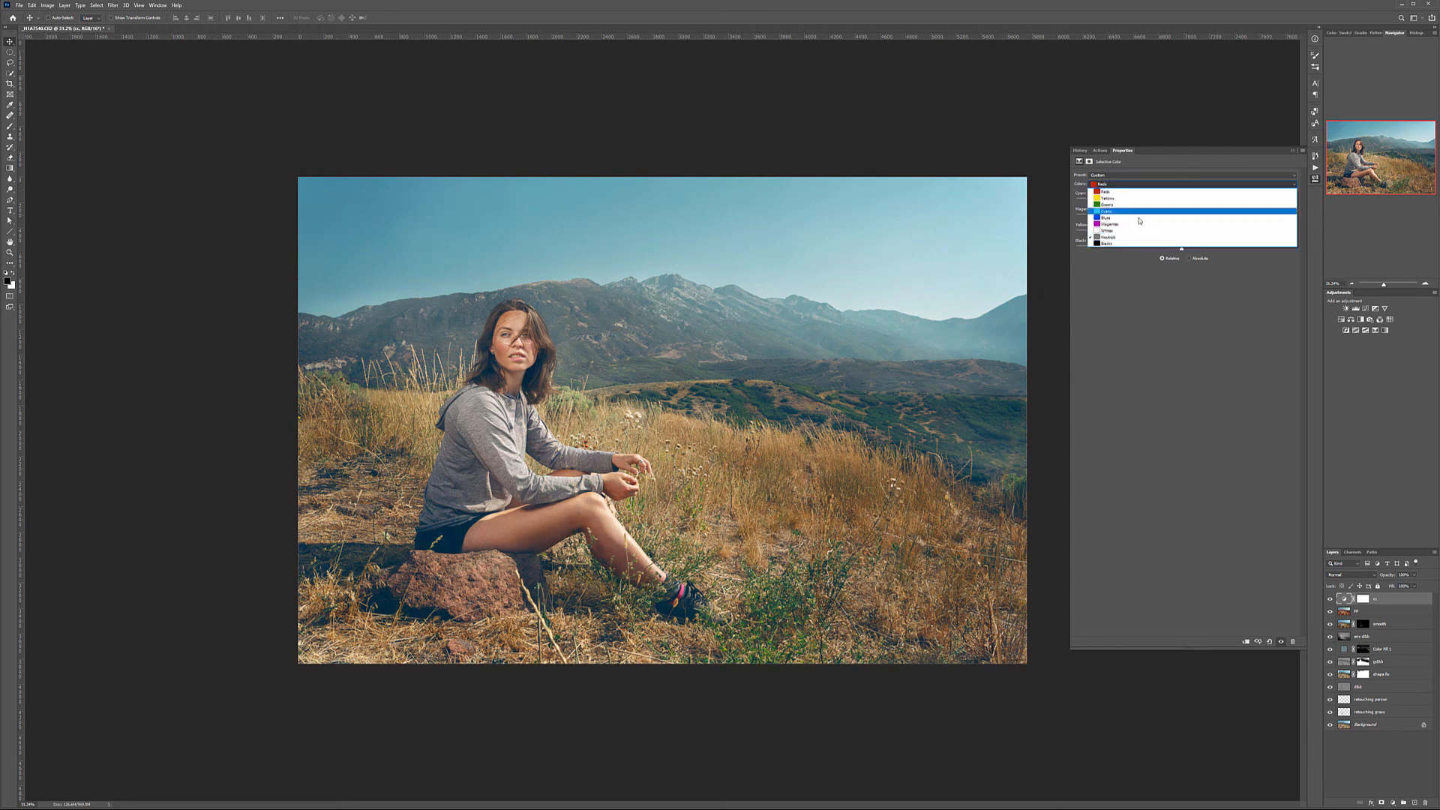
{"action": "left_click", "coordinate": [1167, 226]}
{"action": "mouse_move", "coordinate": [1186, 250]}
{"action": "left_mouse_down"}
{"action": "mouse_move", "coordinate": [1066, 258]}
{"action": "mouse_move", "coordinate": [1161, 259]}
{"action": "left_mouse_up"}
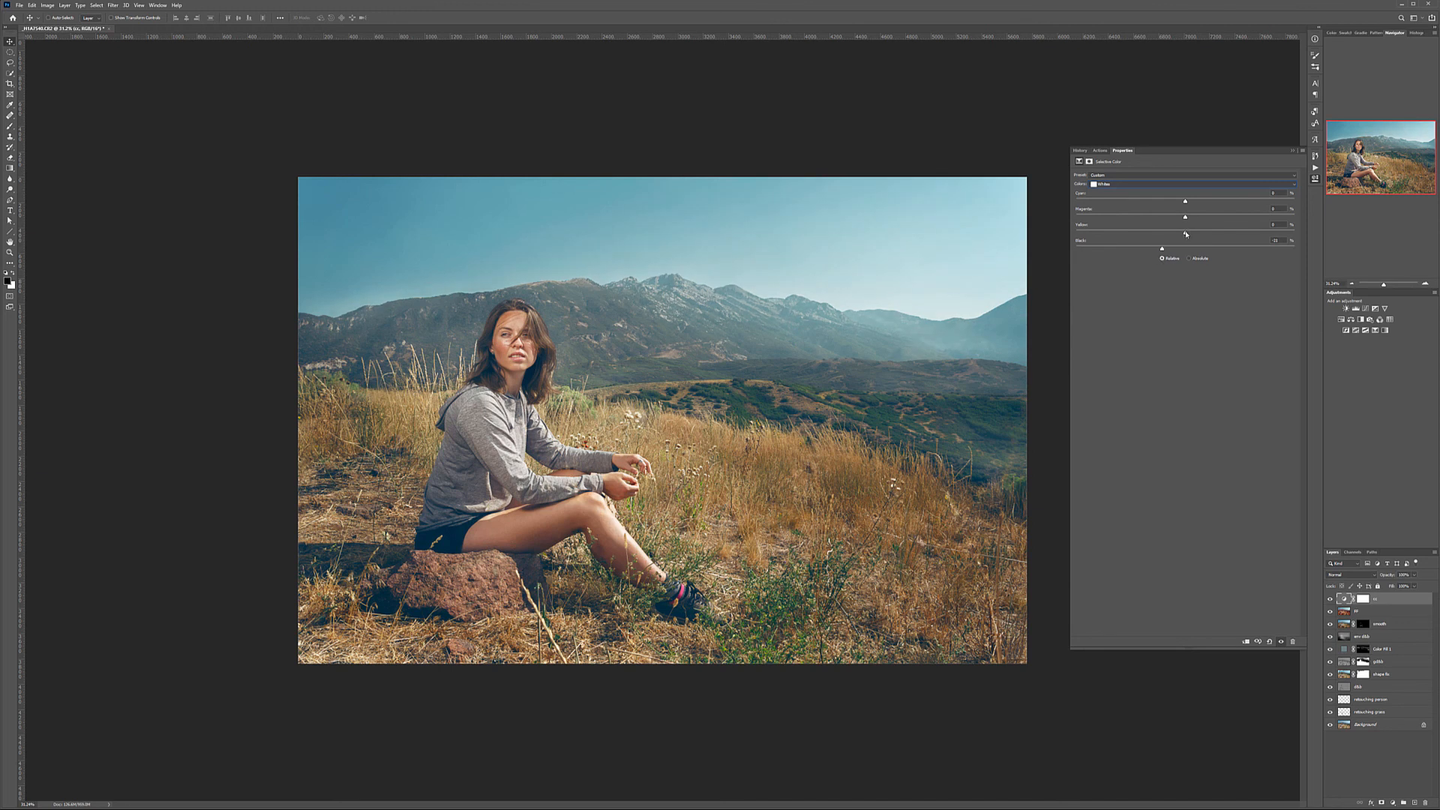
{"action": "left_click", "coordinate": [1195, 235]}
{"action": "left_click_drag", "start_coordinate": [1186, 204], "coordinate": [1180, 202]}
{"action": "left_click", "coordinate": [1329, 599]}
{"action": "left_click", "coordinate": [1330, 600]}
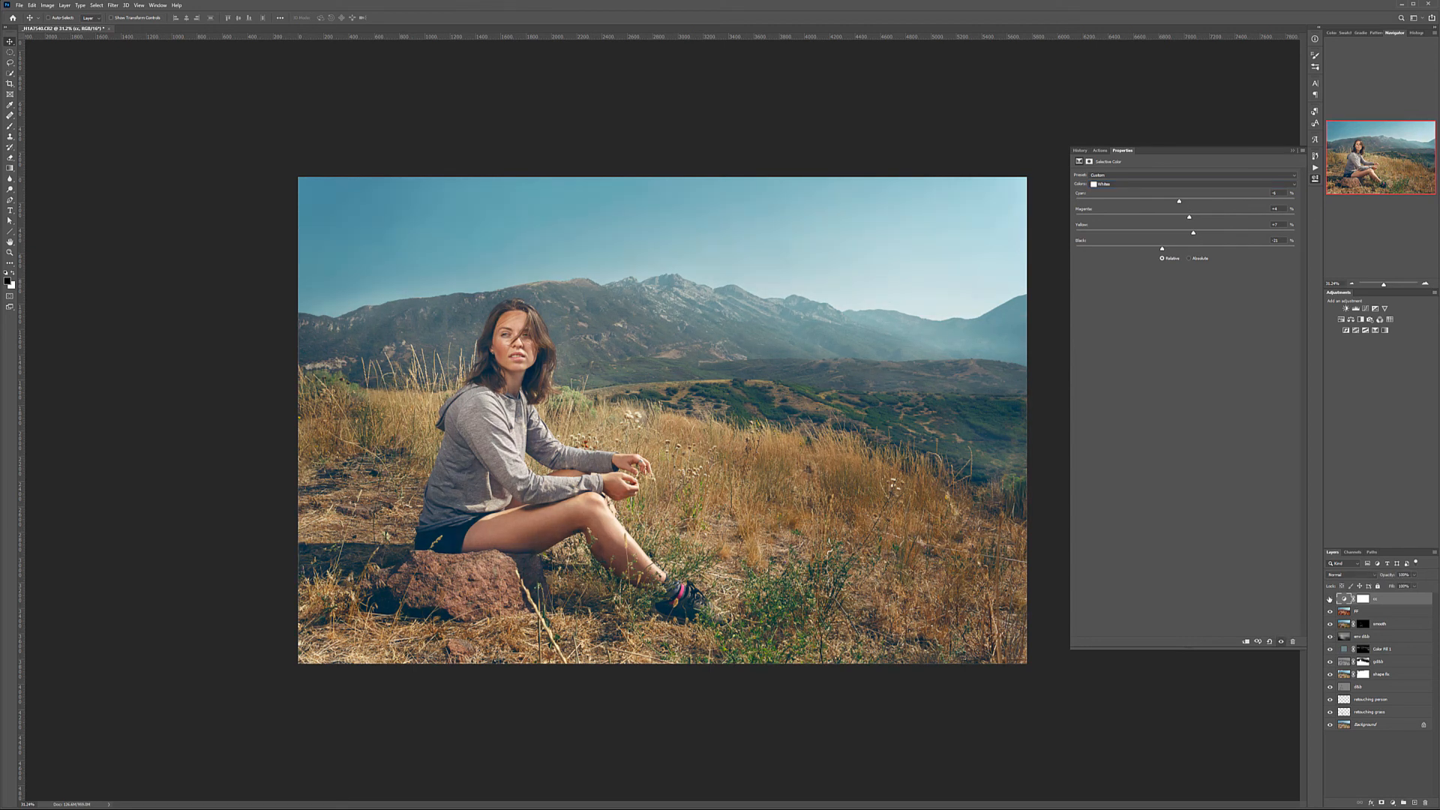
- Add a Curves adjustment layer above the Selective Color layer, rename it cc and set its blending mode to Color
{"action": "left_click", "coordinate": [1392, 802]}
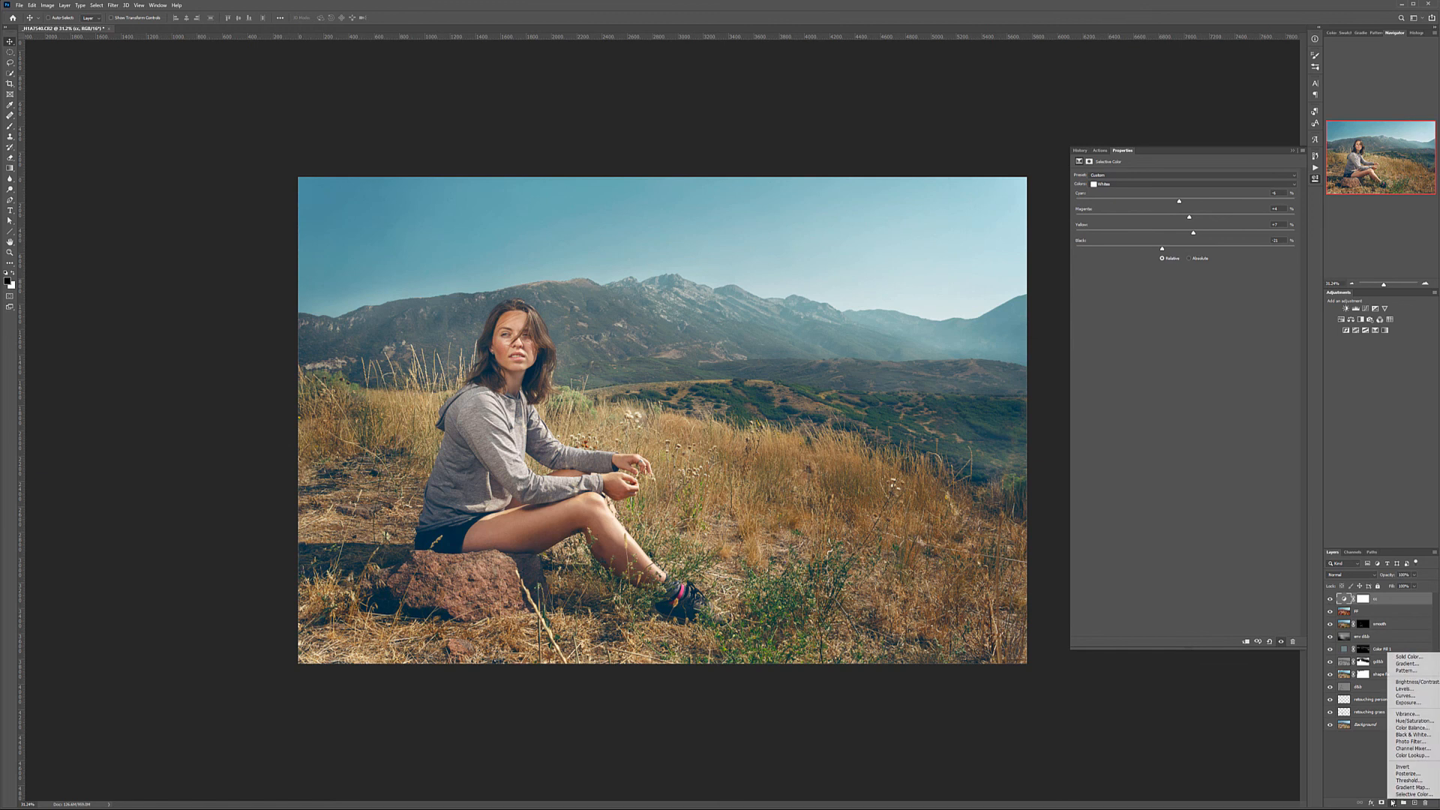
{"action": "left_click", "coordinate": [1423, 696]}
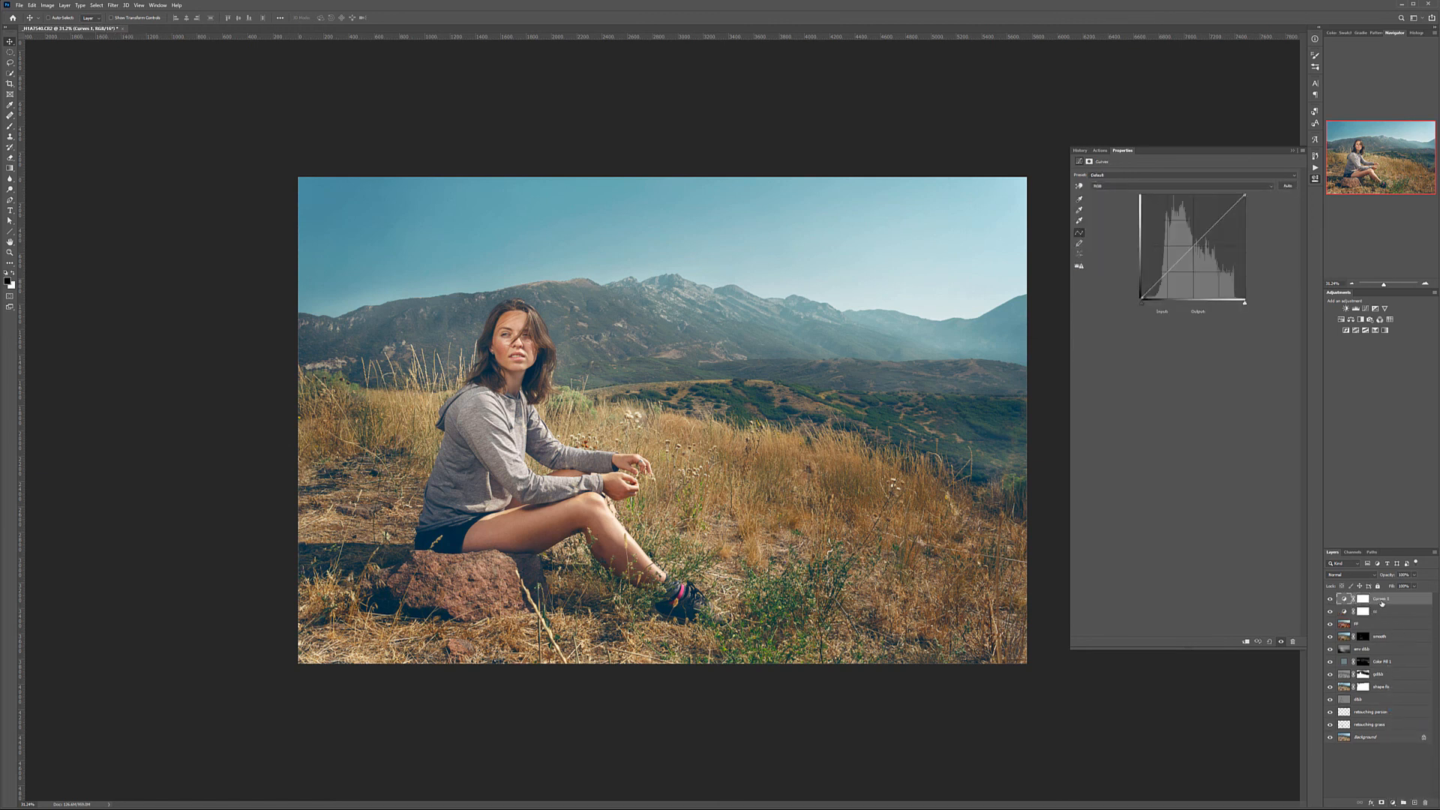
{"action": "double_click", "coordinate": [1382, 598]}
{"action": "type", "text": "cc"}
{"action": "key", "text": "Return"}
{"action": "left_click", "coordinate": [1369, 575]}
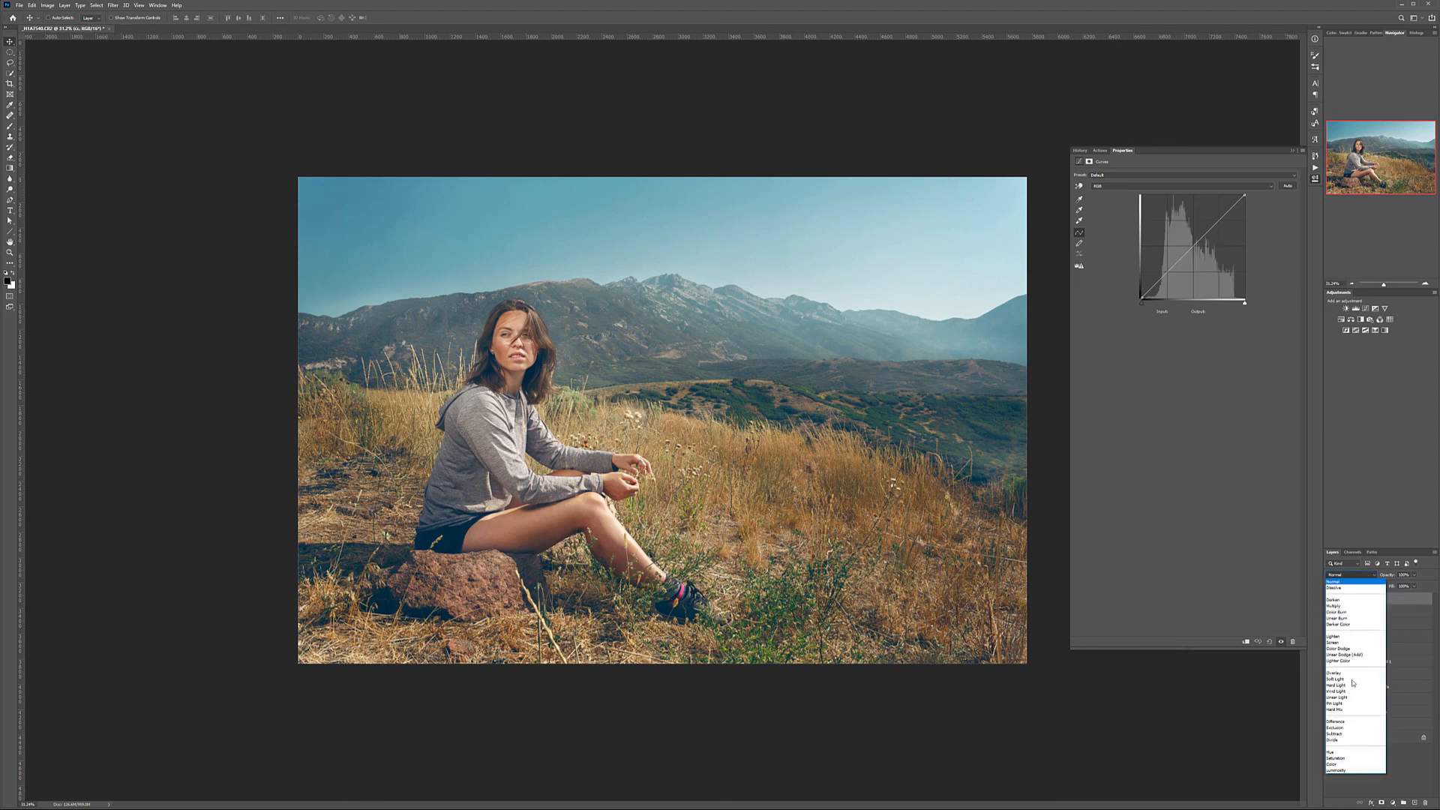
{"action": "left_click", "coordinate": [1351, 758]}
- On the Blue curve, raise the black point slightly to tint the shadows
{"action": "left_click", "coordinate": [1182, 185]}
{"action": "left_click", "coordinate": [1125, 210]}
{"action": "left_click_drag", "start_coordinate": [1141, 296], "coordinate": [1131, 285]}
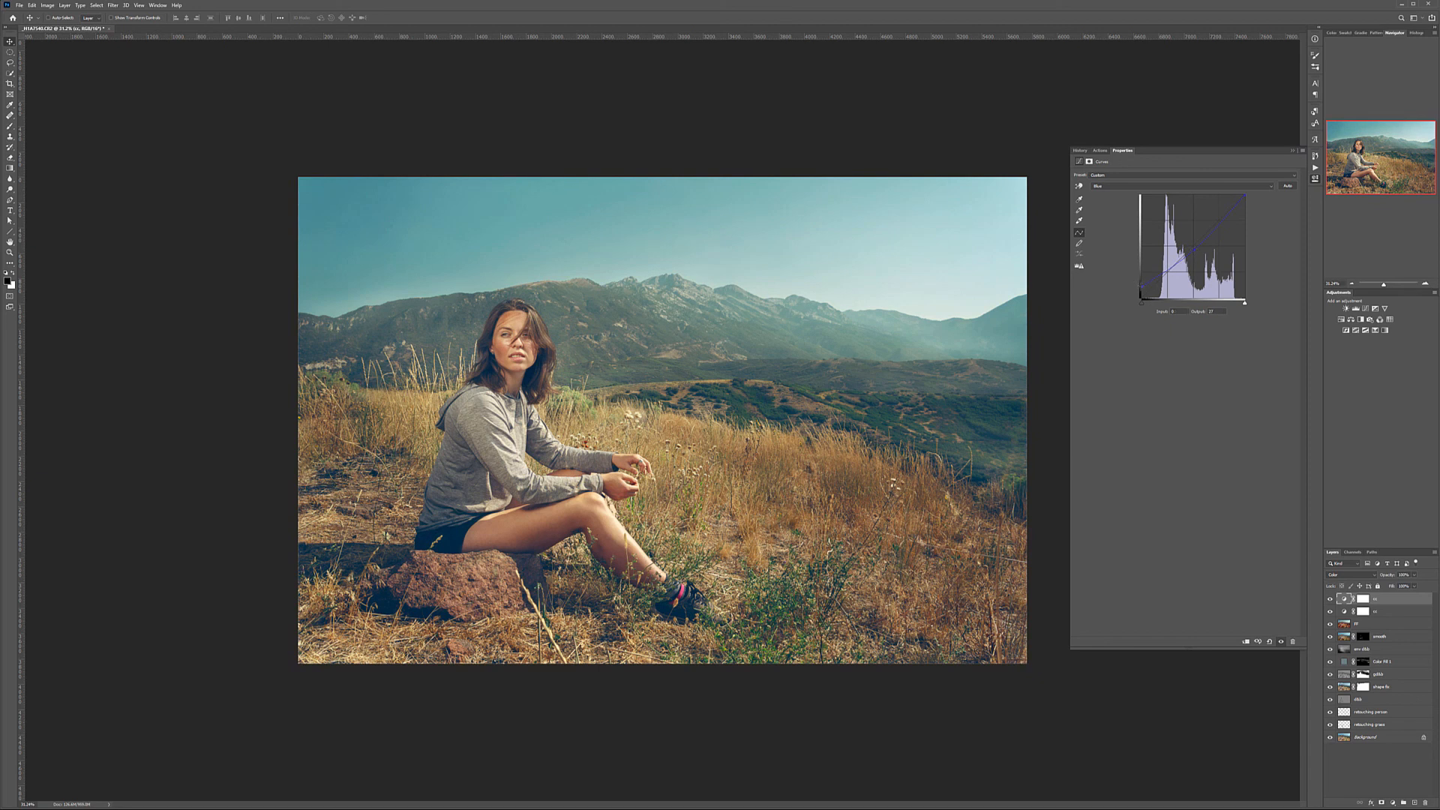
- On the Red curve, adjust the black point and a lower-tone point, and compare the color layers on and off
{"action": "left_click", "coordinate": [1136, 186]}
{"action": "left_click", "coordinate": [1135, 195]}
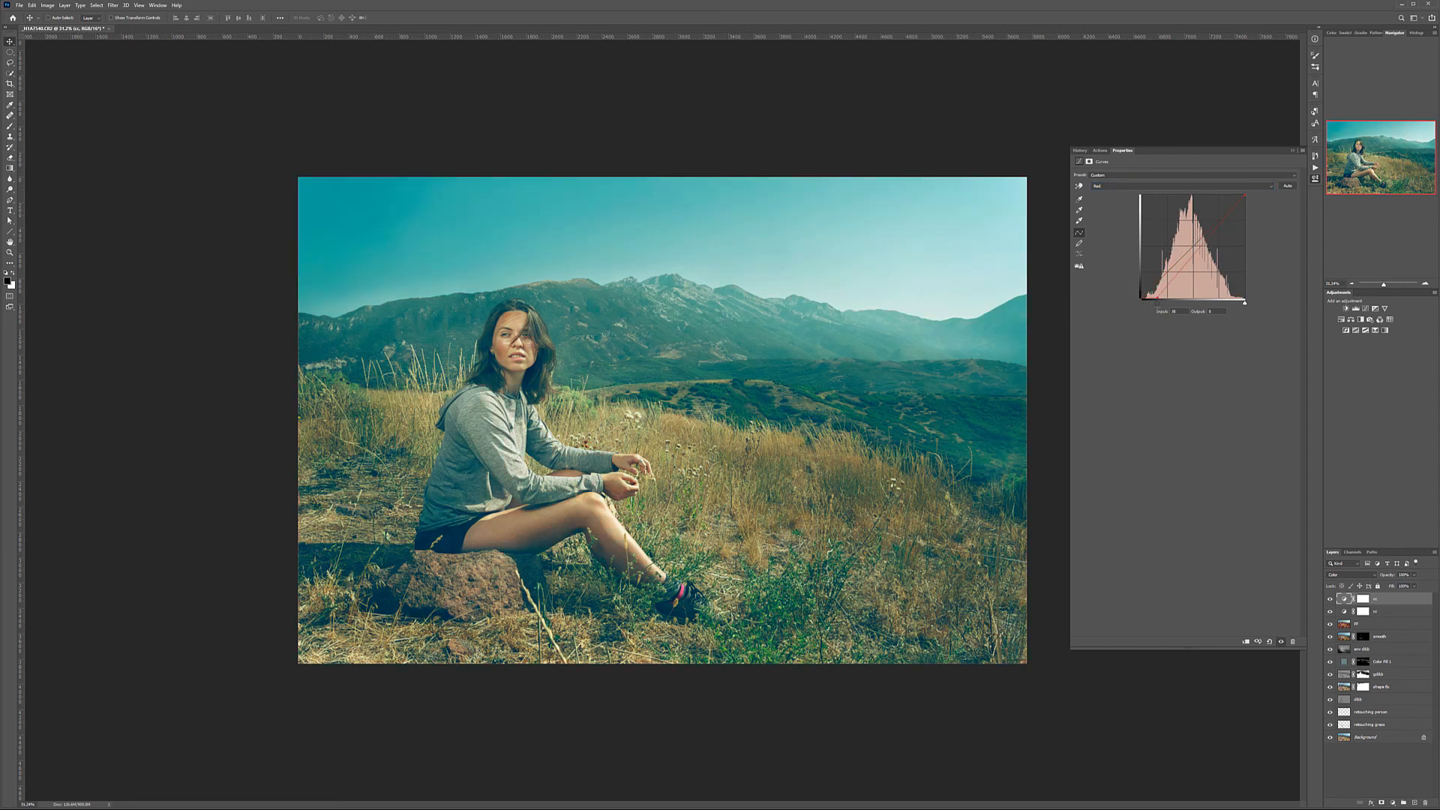
{"action": "left_click_drag", "start_coordinate": [1157, 299], "coordinate": [1141, 297]}
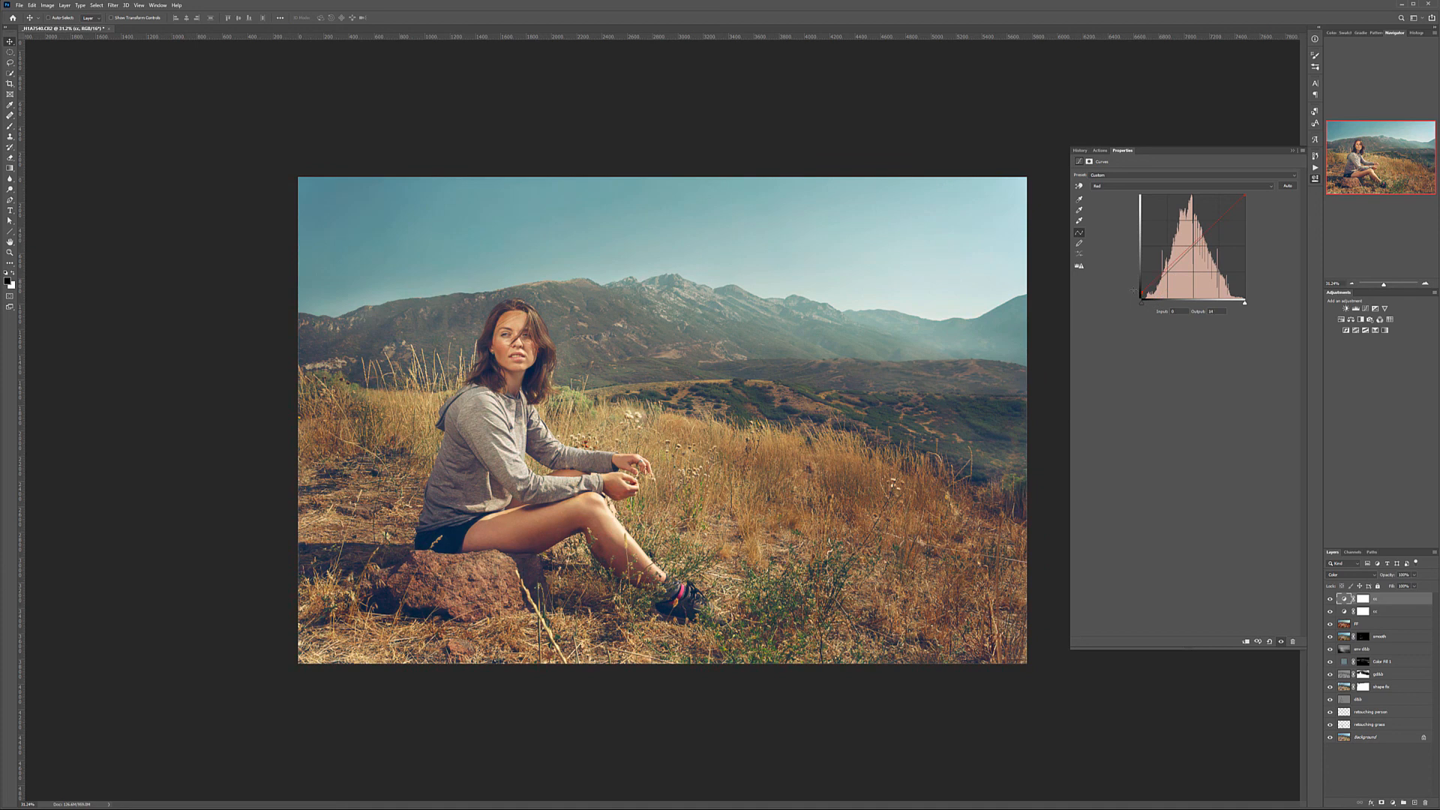
{"action": "left_click_drag", "start_coordinate": [1180, 256], "coordinate": [1165, 276]}
{"action": "left_click", "coordinate": [1330, 599]}
{"action": "left_click", "coordinate": [1330, 612]}
{"action": "left_click", "coordinate": [1330, 611]}
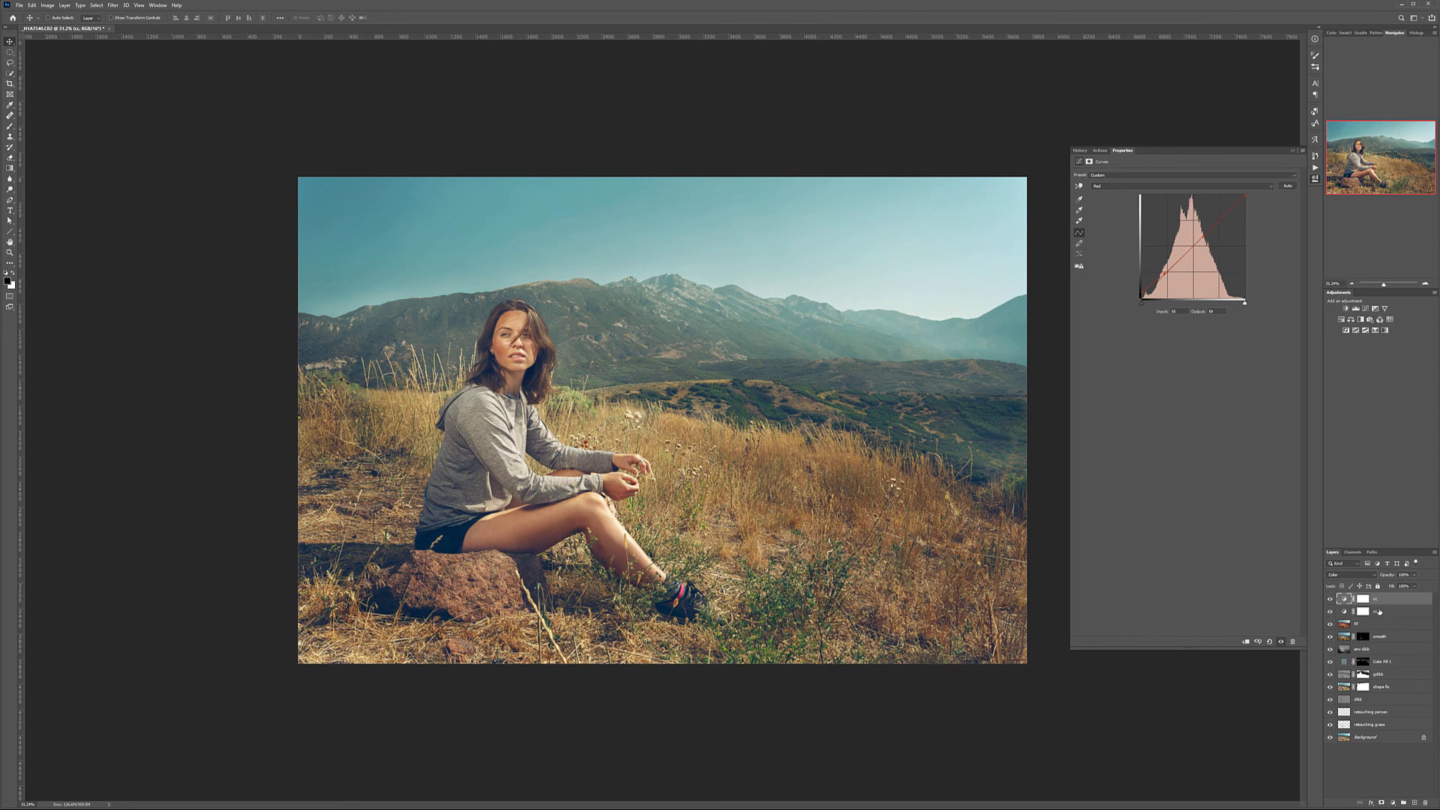
- Reduce the opacity of the Selective Color layer and readjust the opacity of the PhotoTone layer to balance the grading
{"action": "left_click", "coordinate": [1374, 612]}
{"action": "left_click", "coordinate": [1416, 575]}
{"action": "mouse_move", "coordinate": [1416, 586]}
{"action": "left_mouse_down"}
{"action": "mouse_move", "coordinate": [1380, 586]}
{"action": "mouse_move", "coordinate": [1407, 588]}
{"action": "left_mouse_up"}
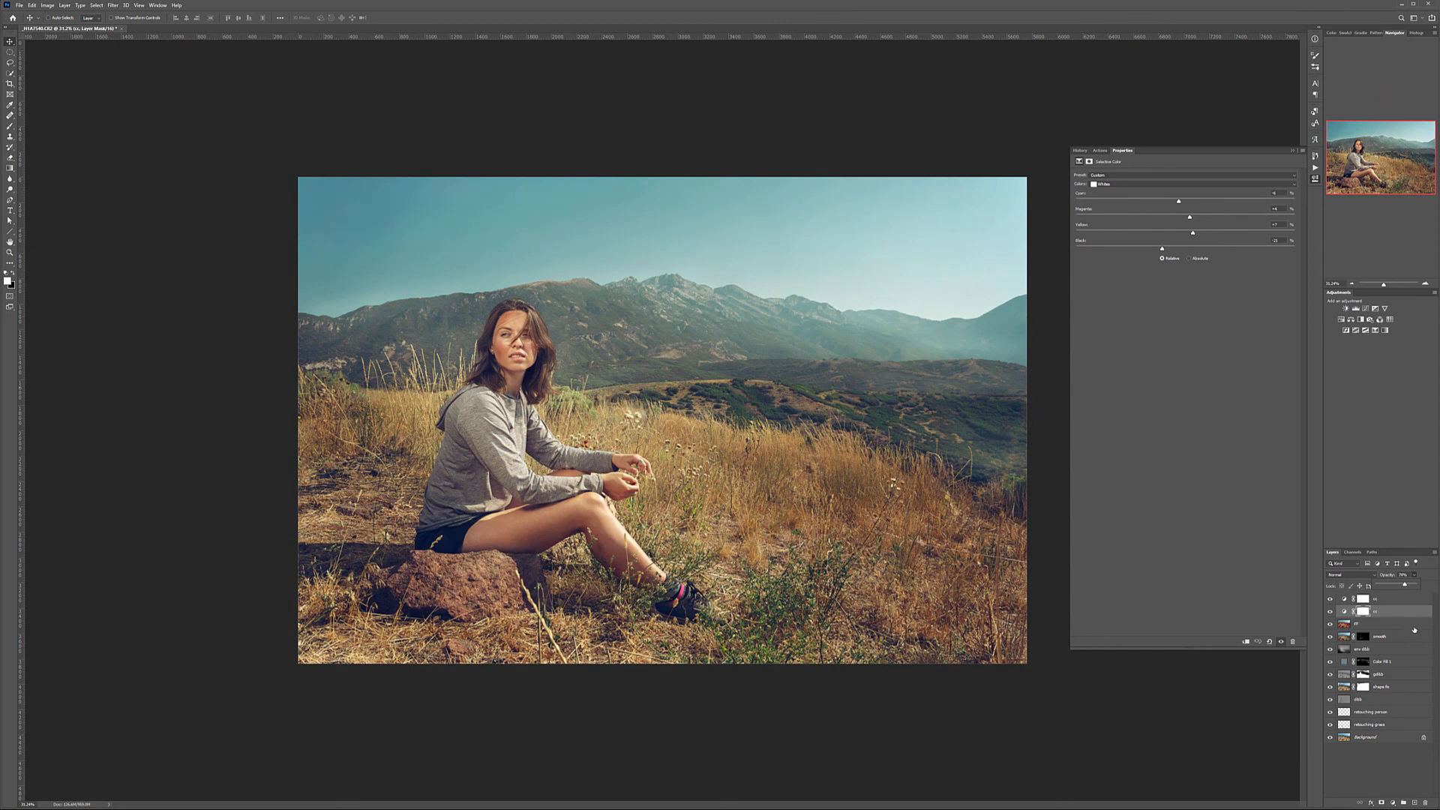
{"action": "left_click", "coordinate": [1412, 628]}
{"action": "left_click", "coordinate": [1416, 575]}
{"action": "mouse_move", "coordinate": [1414, 587]}
{"action": "left_mouse_down"}
{"action": "mouse_move", "coordinate": [1377, 587]}
{"action": "mouse_move", "coordinate": [1415, 591]}
{"action": "left_mouse_up"}
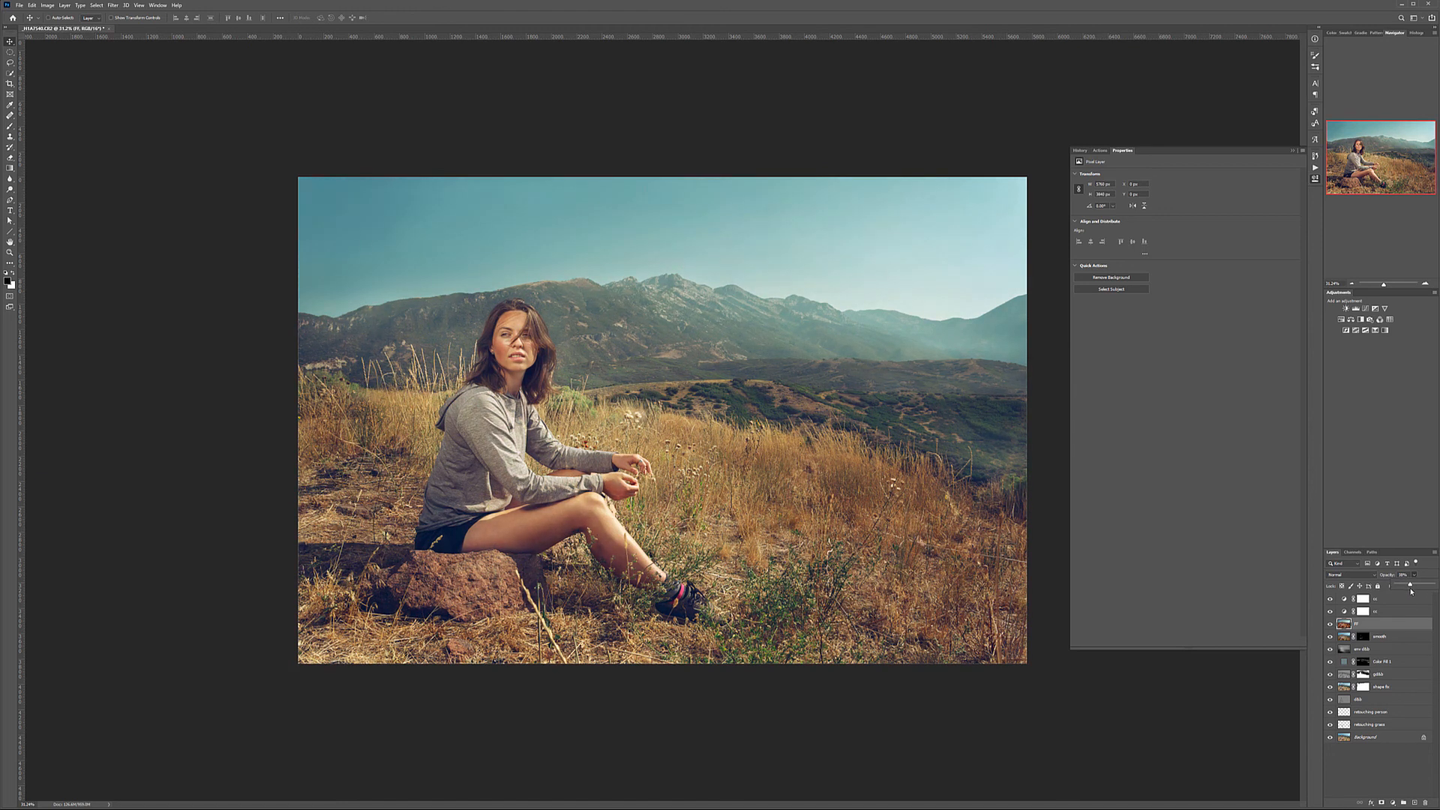
{"action": "left_click", "coordinate": [1404, 600]}
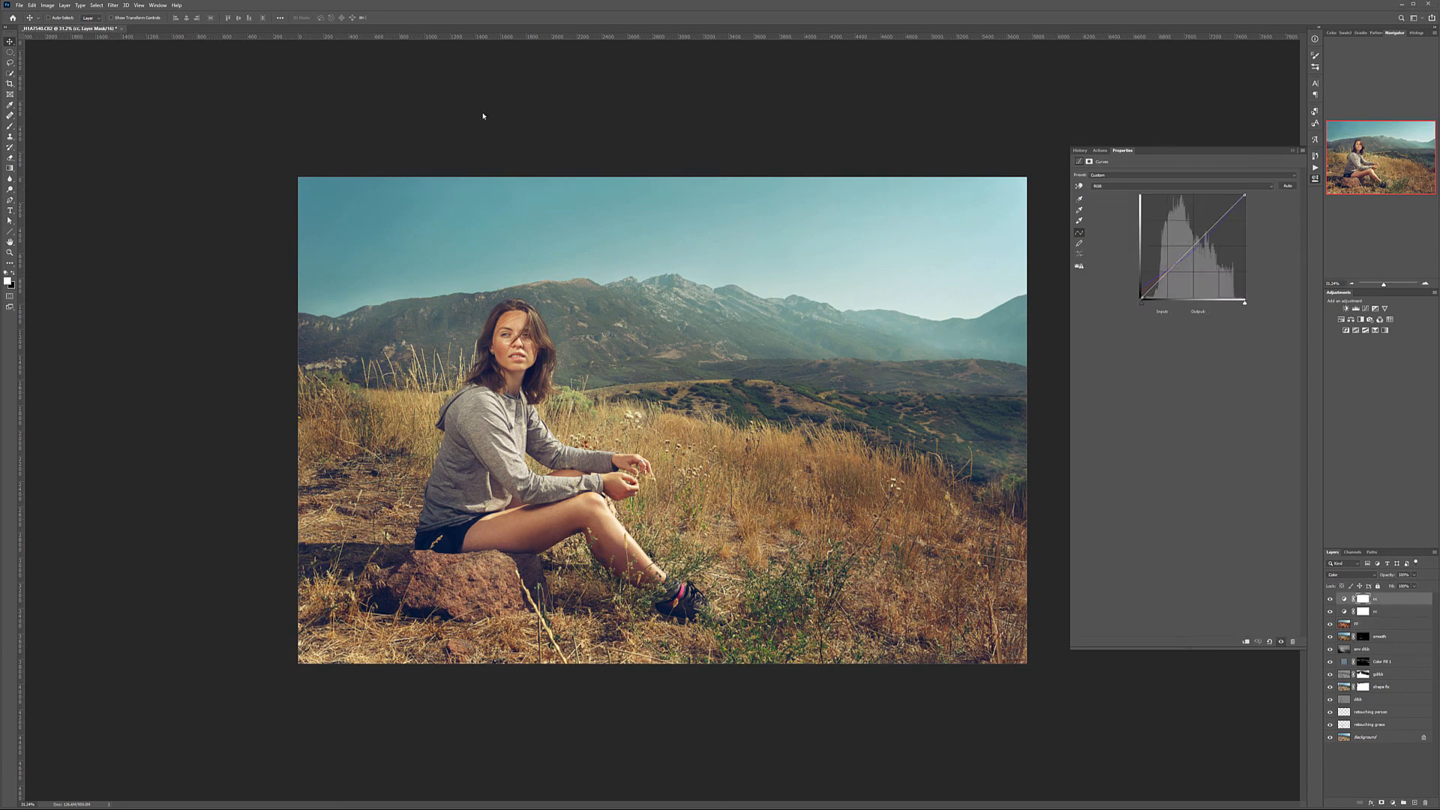
- Examine the woman's face, clothing, hands and the surrounding landscape up close, and review the whole photo with the adjustment settings collapsed
{"action": "scroll", "coordinate": [559, 357], "scroll_direction": "up", "scroll_amount": 3}
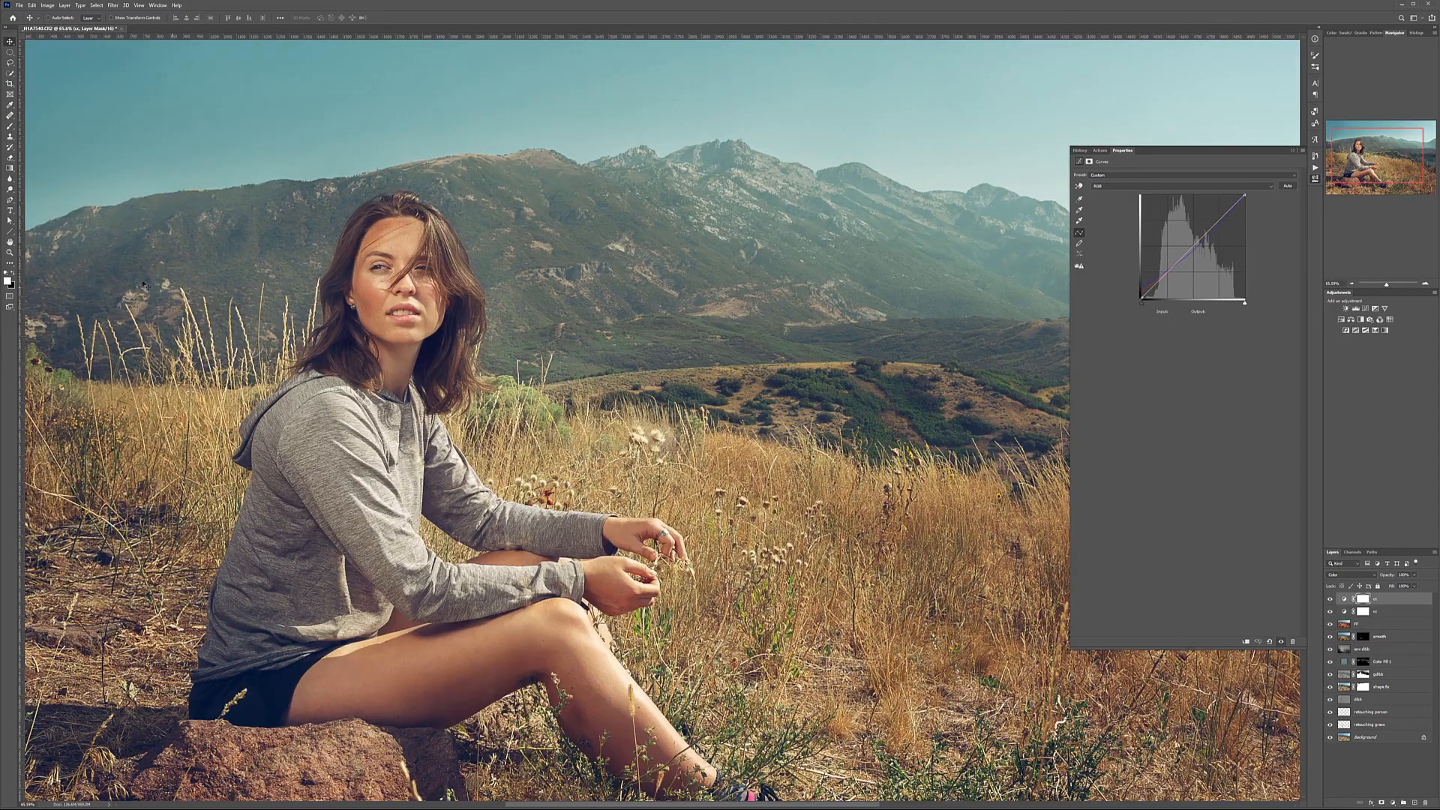
{"action": "double_click", "coordinate": [11, 253]}
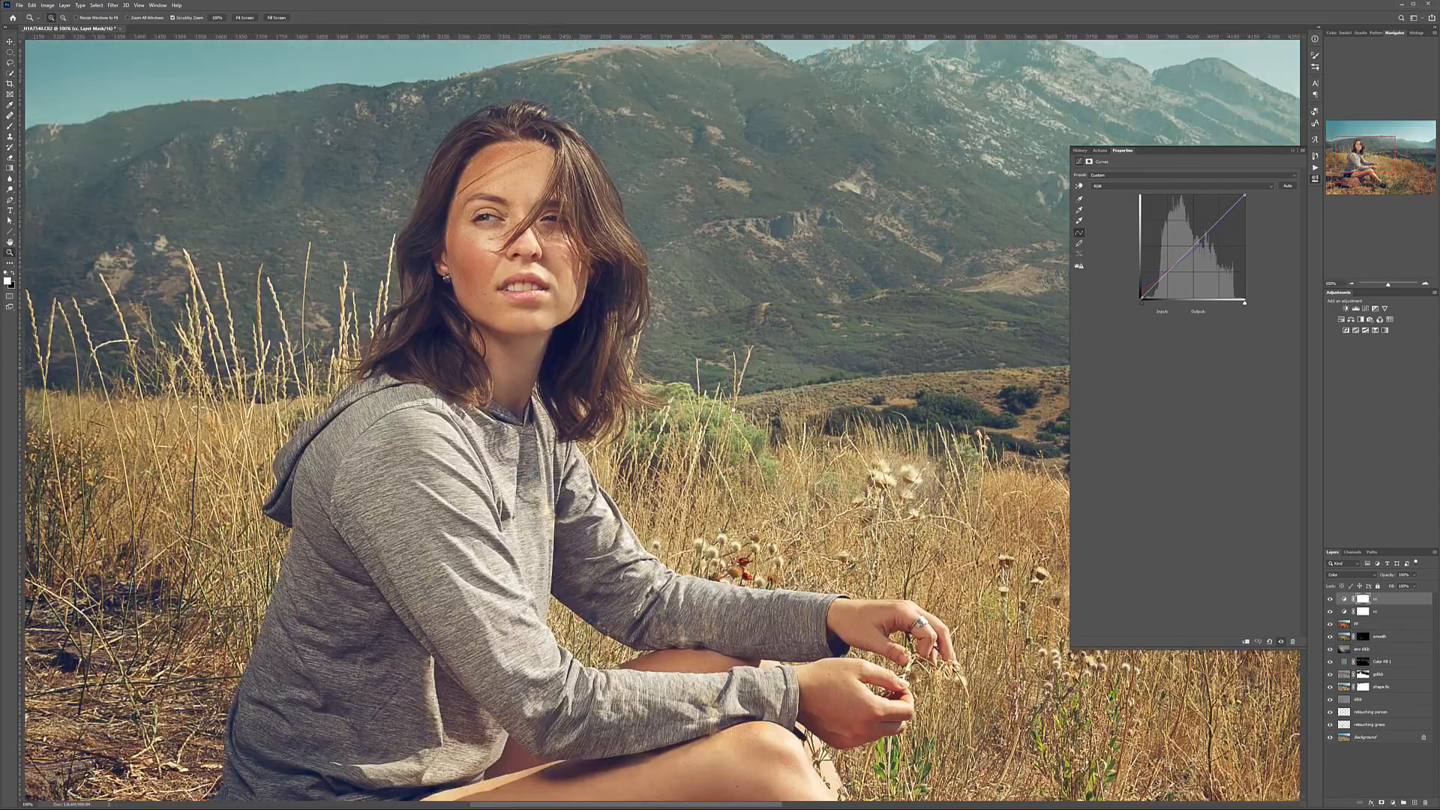
{"action": "left_click_drag", "start_coordinate": [734, 410], "coordinate": [862, 150]}
{"action": "left_click_drag", "start_coordinate": [866, 650], "coordinate": [323, 615]}
{"action": "left_click_drag", "start_coordinate": [984, 240], "coordinate": [634, 447]}
{"action": "scroll", "coordinate": [634, 447], "scroll_direction": "down", "scroll_amount": 11}
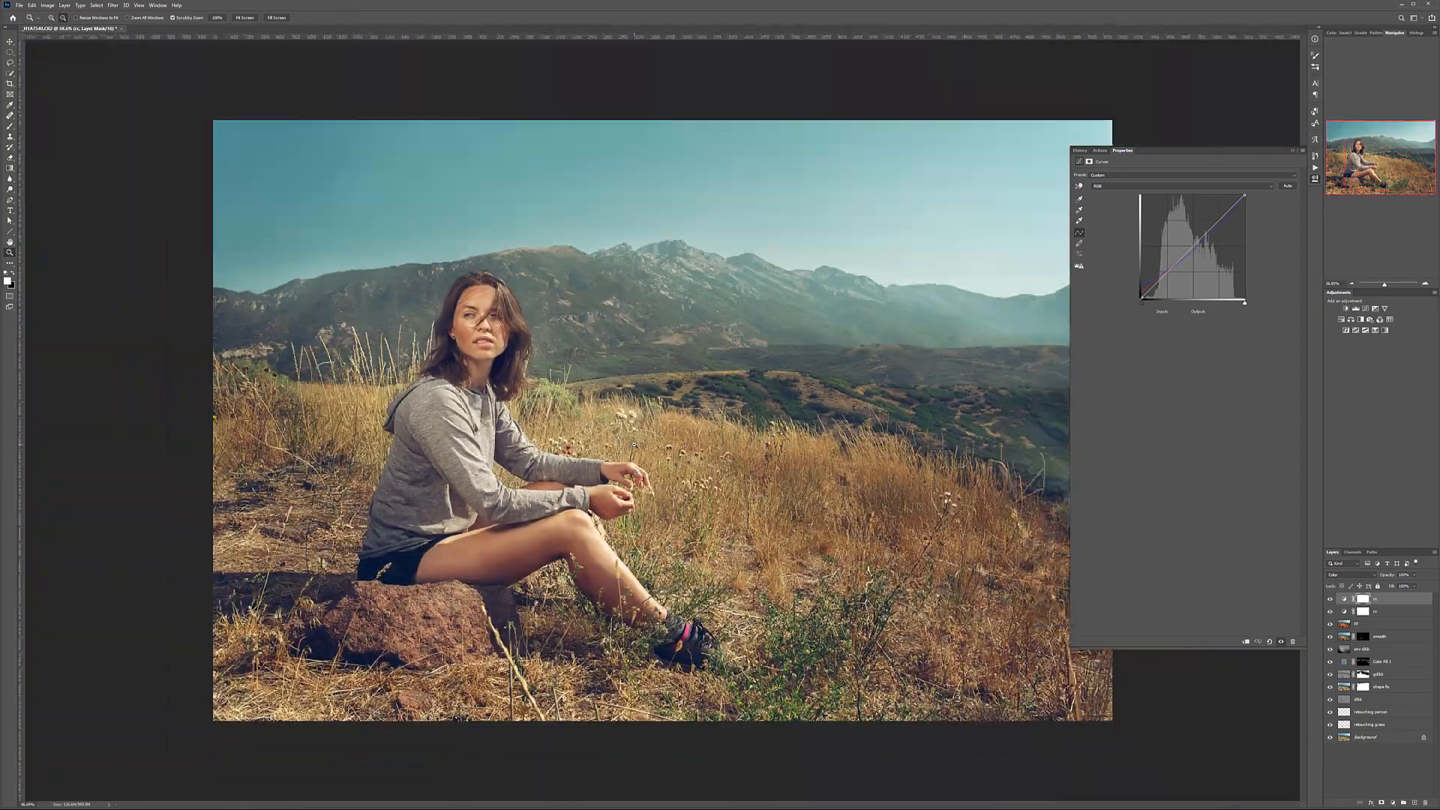
{"action": "left_click", "coordinate": [1317, 179]}
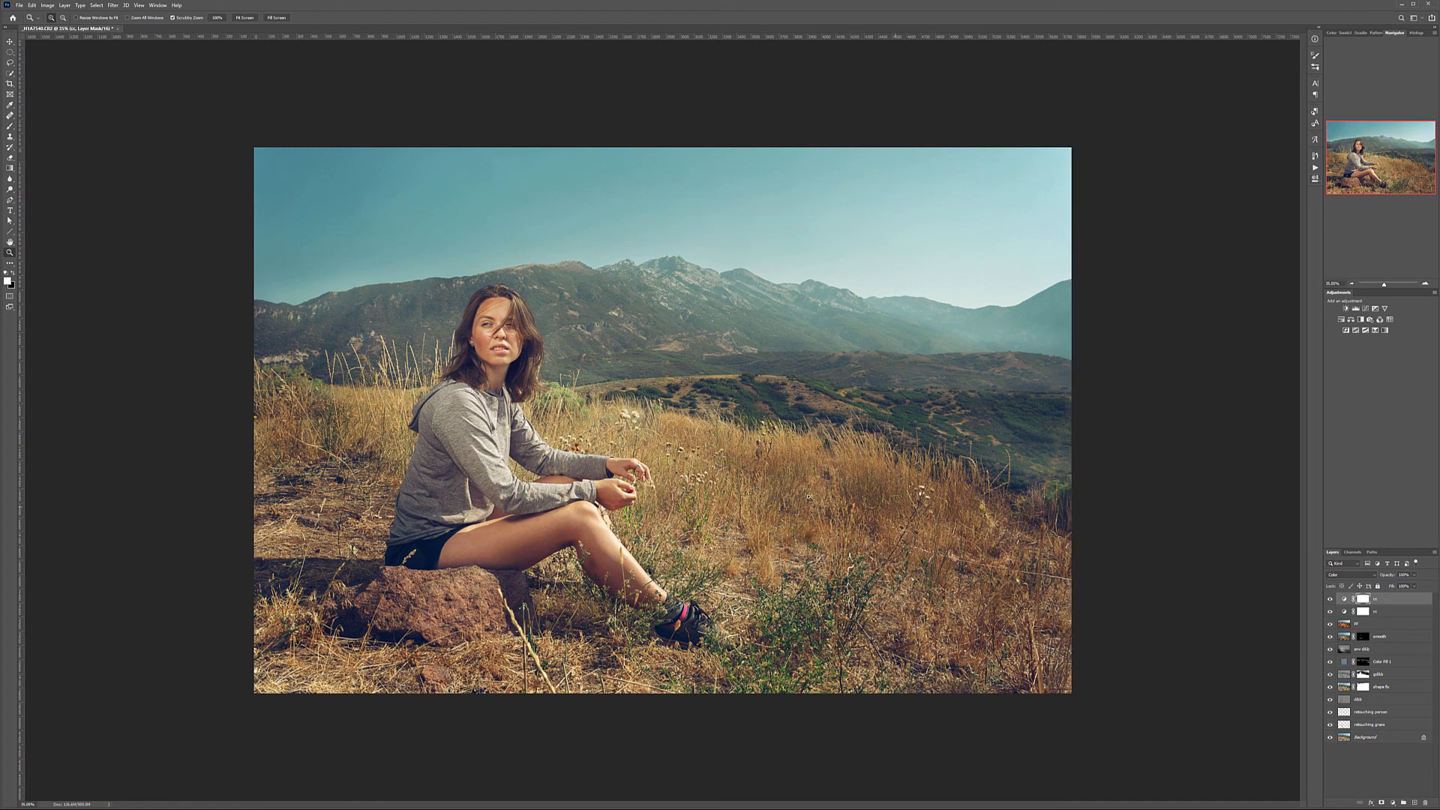
- Add a text signature with the photographer's name followed by "Photography" and color it white (ffffff)
{"action": "left_click", "coordinate": [10, 210]}
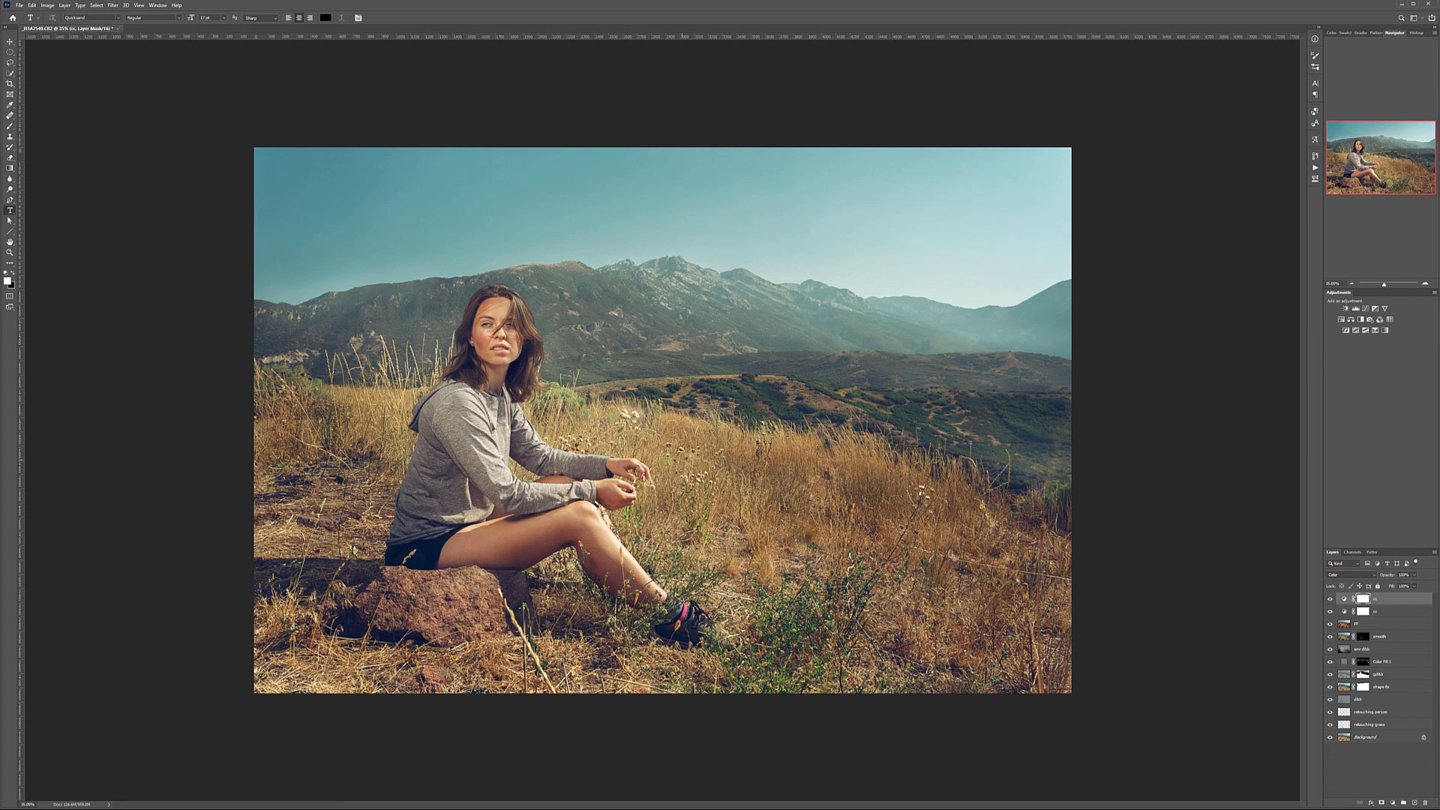
{"action": "left_click", "coordinate": [653, 456]}
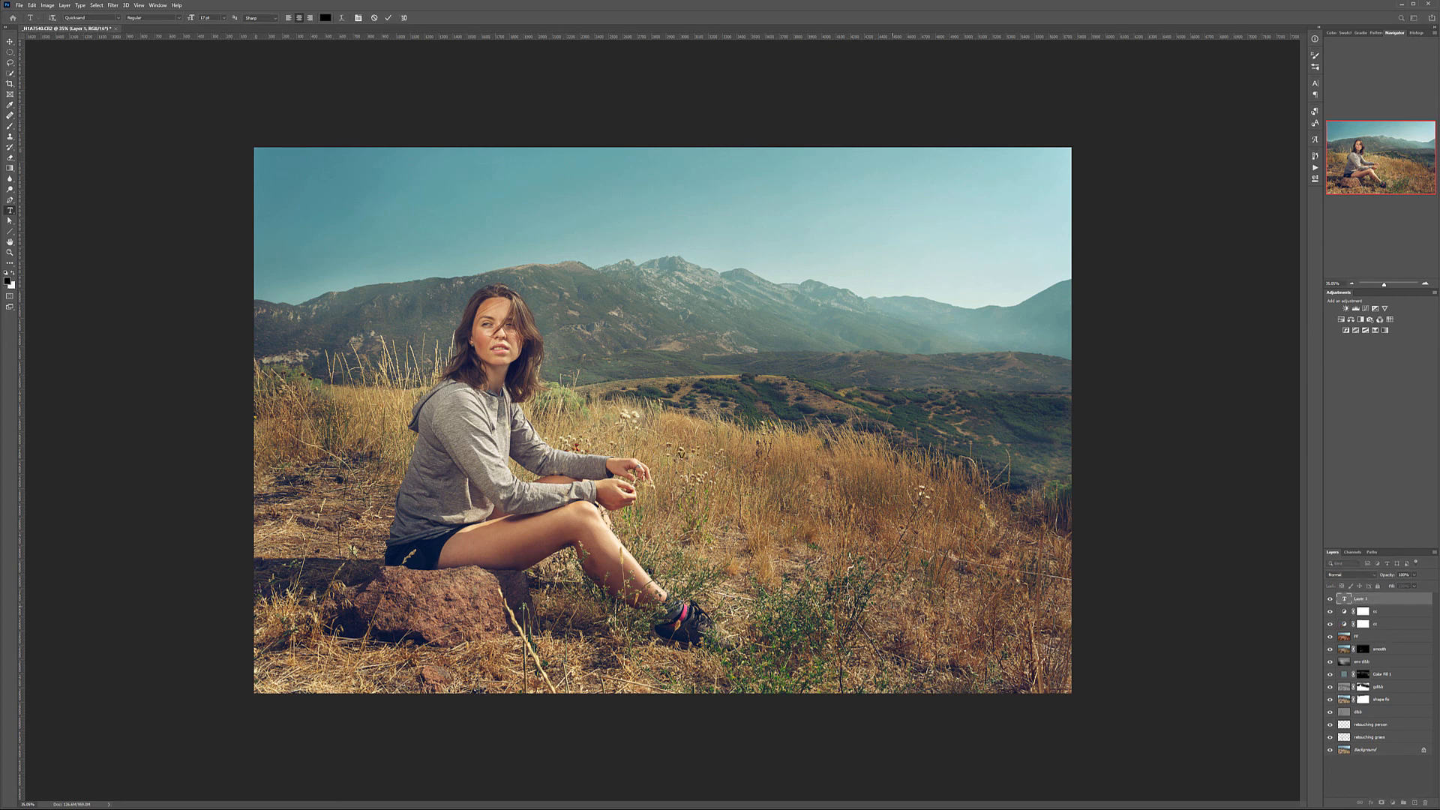
{"action": "type", "text": "Vladimir Chopine Photography"}
{"action": "double_click", "coordinate": [1345, 600]}
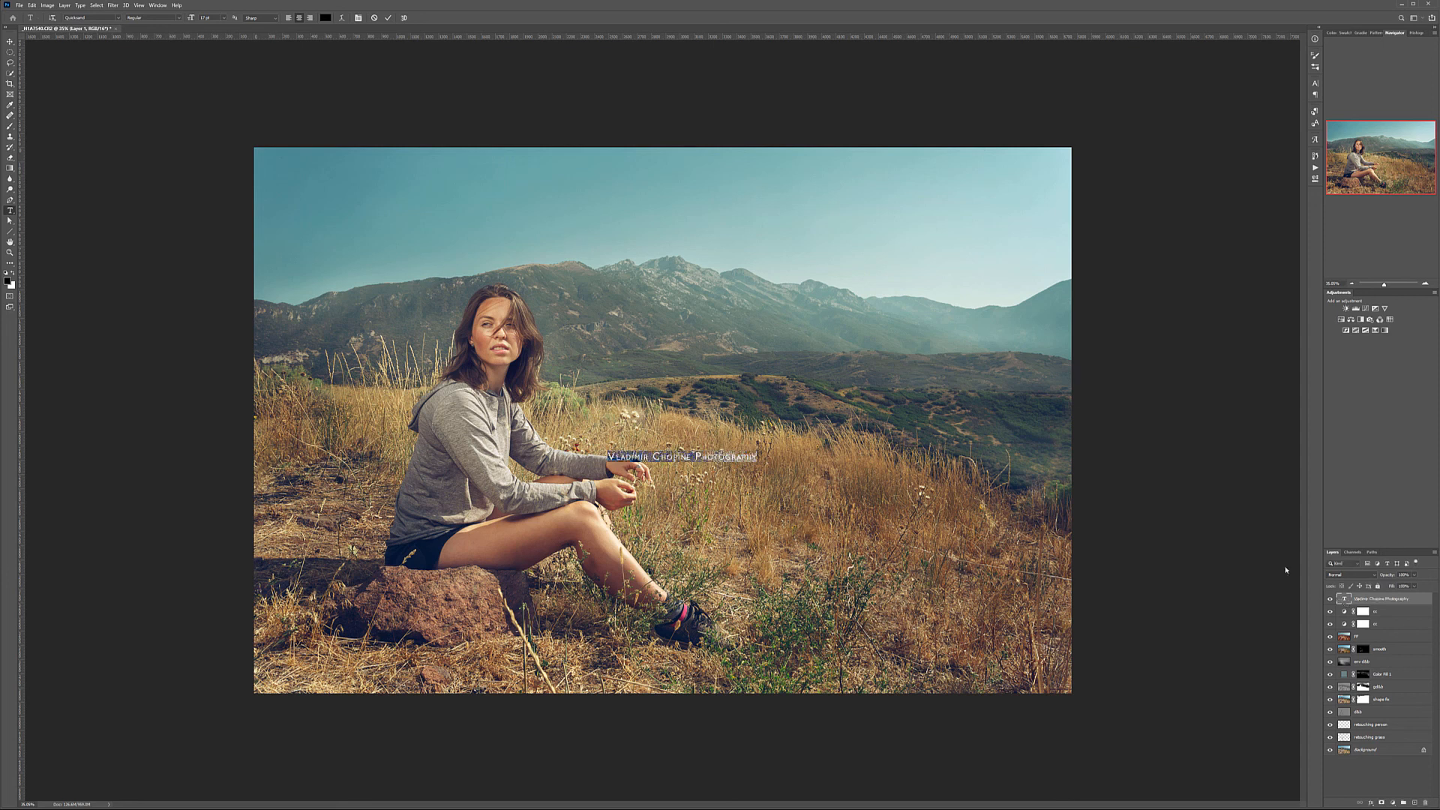
{"action": "left_click", "coordinate": [325, 18]}
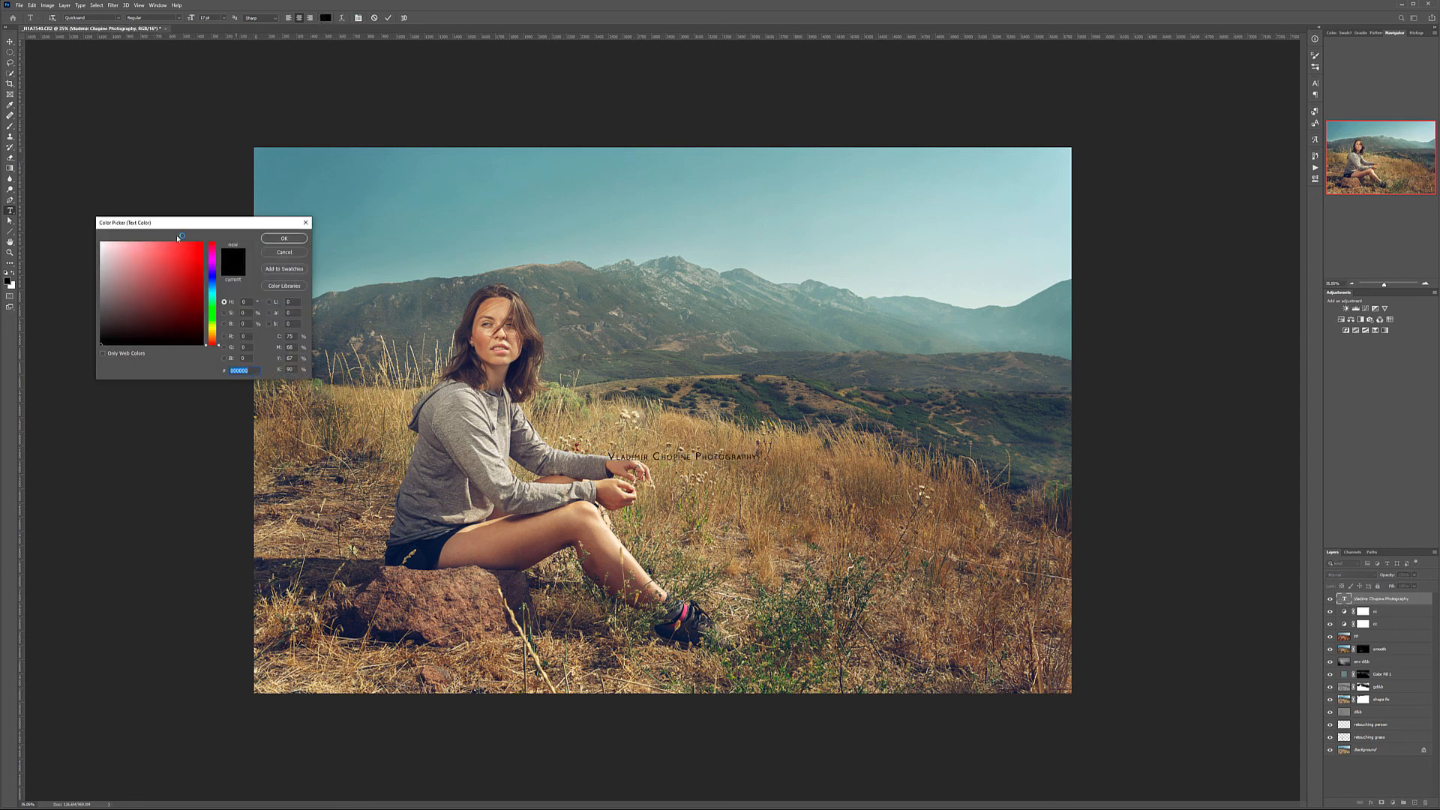
{"action": "type", "text": "ffffff"}
{"action": "left_click", "coordinate": [284, 239]}
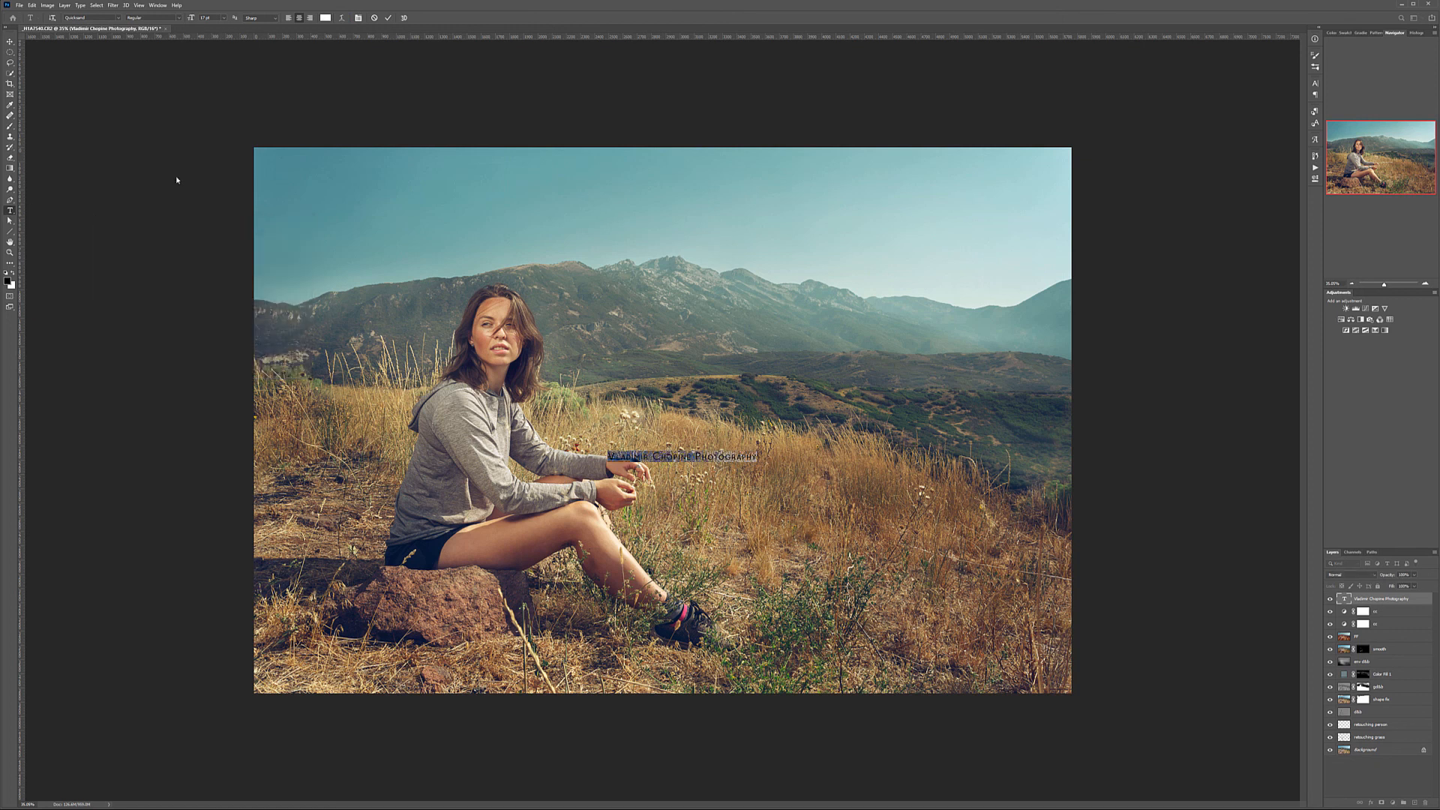
- Move the signature text to the photo's lower-right corner and reduce its layer opacity
{"action": "left_click", "coordinate": [10, 42]}
{"action": "left_click_drag", "start_coordinate": [713, 435], "coordinate": [1017, 659]}
{"action": "left_click", "coordinate": [1415, 574]}
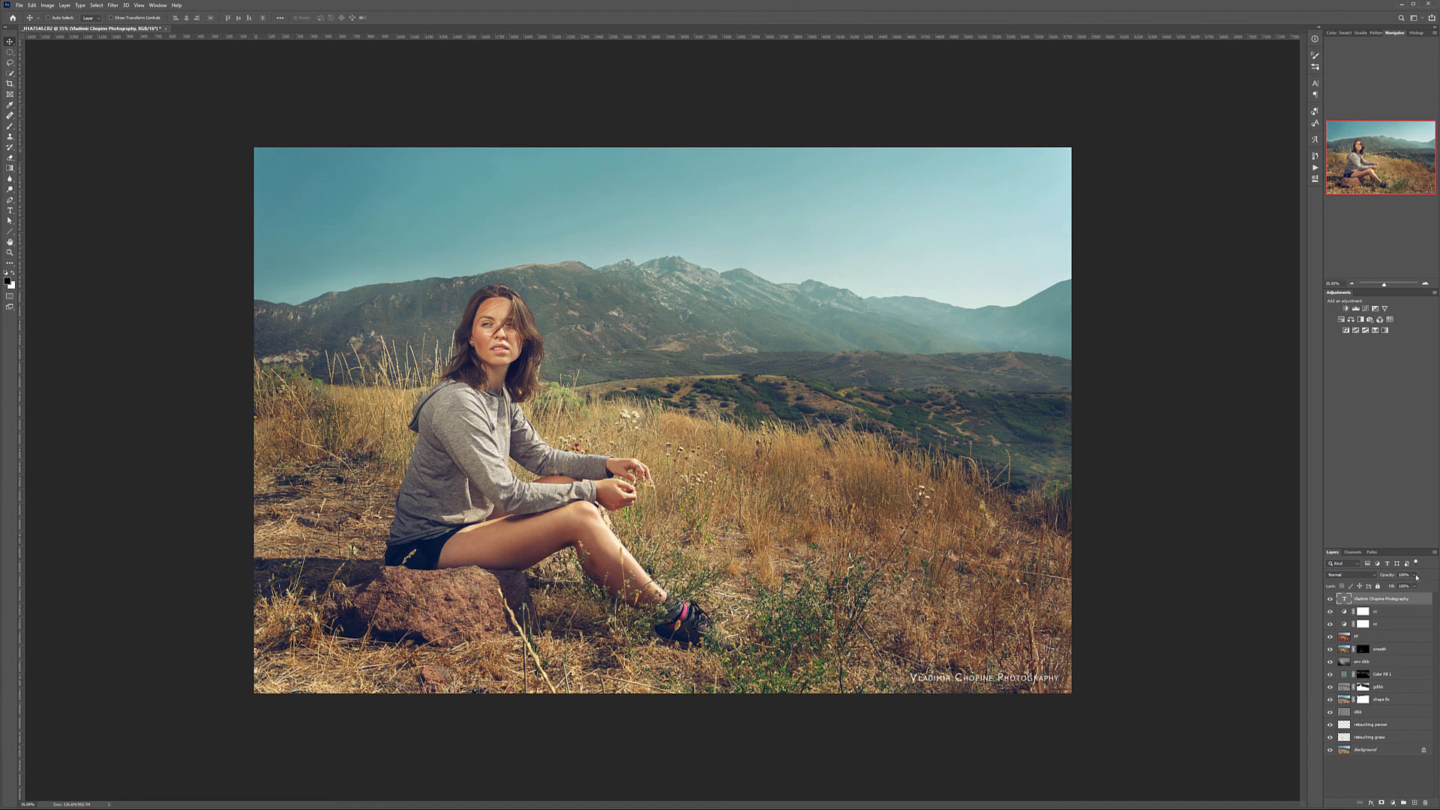
{"action": "mouse_move", "coordinate": [1415, 585]}
{"action": "left_mouse_down"}
{"action": "mouse_move", "coordinate": [1386, 585]}
{"action": "mouse_move", "coordinate": [1405, 587]}
{"action": "left_mouse_up"}
{"action": "left_click", "coordinate": [1425, 600]}
- Group all layers above the Background and name the group retouching
{"action": "key", "text": "ctrl+alt+a"}
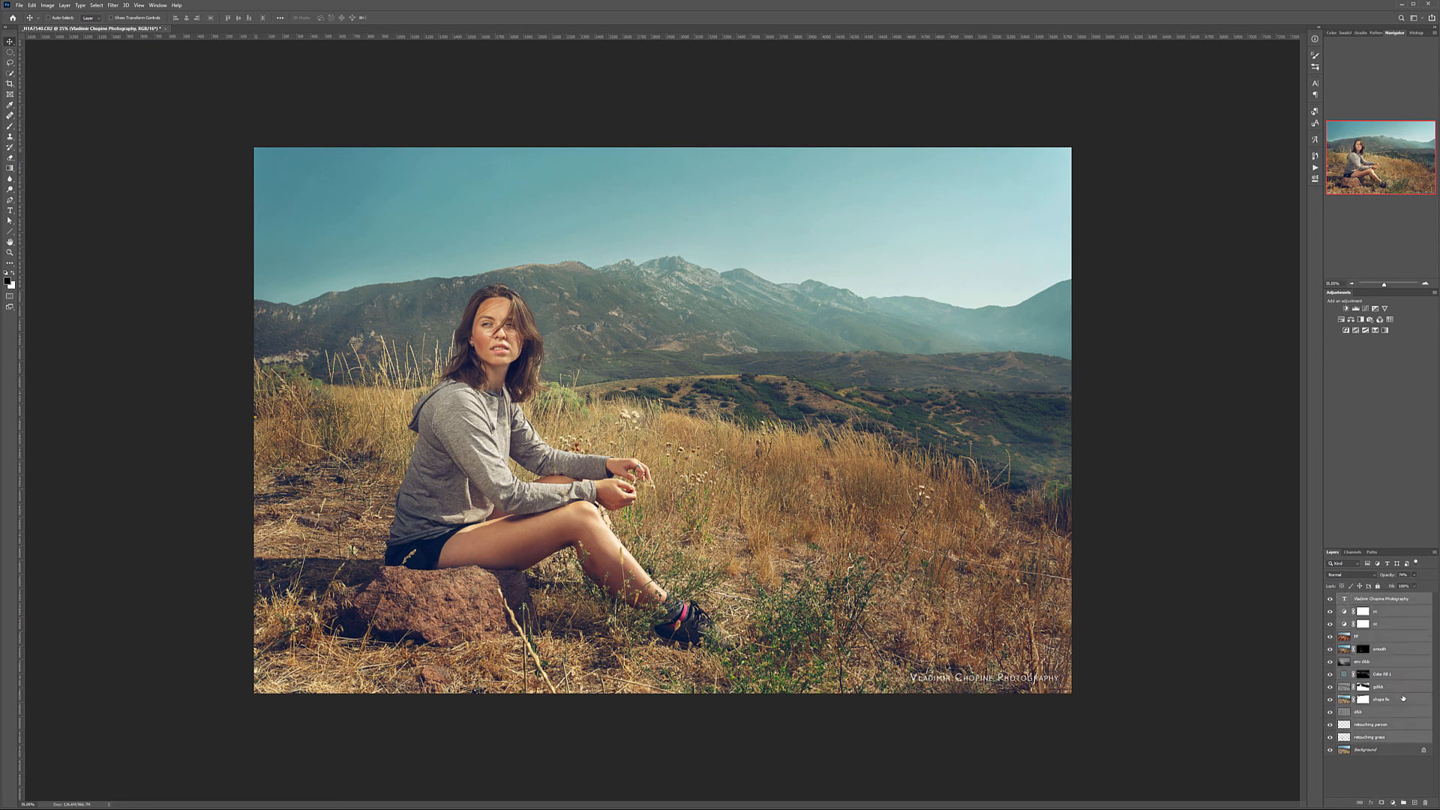
{"action": "key", "text": "ctrl+g"}
{"action": "double_click", "coordinate": [1368, 597]}
{"action": "type", "text": "retou"}
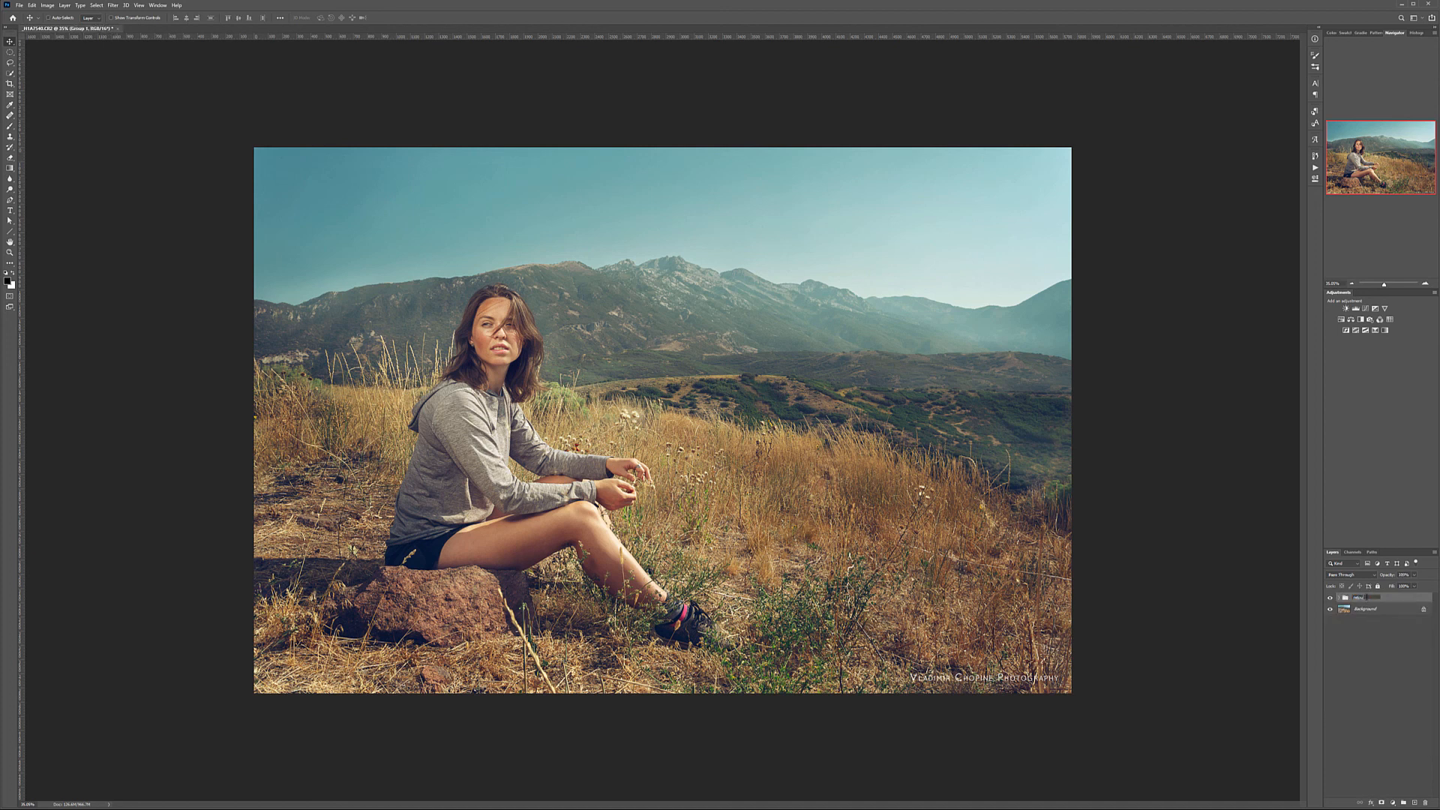
{"action": "key", "text": "Return"}
- Compare the original and the finished photo by repeatedly hiding and showing the retouching group
{"action": "left_click", "coordinate": [1330, 598]}
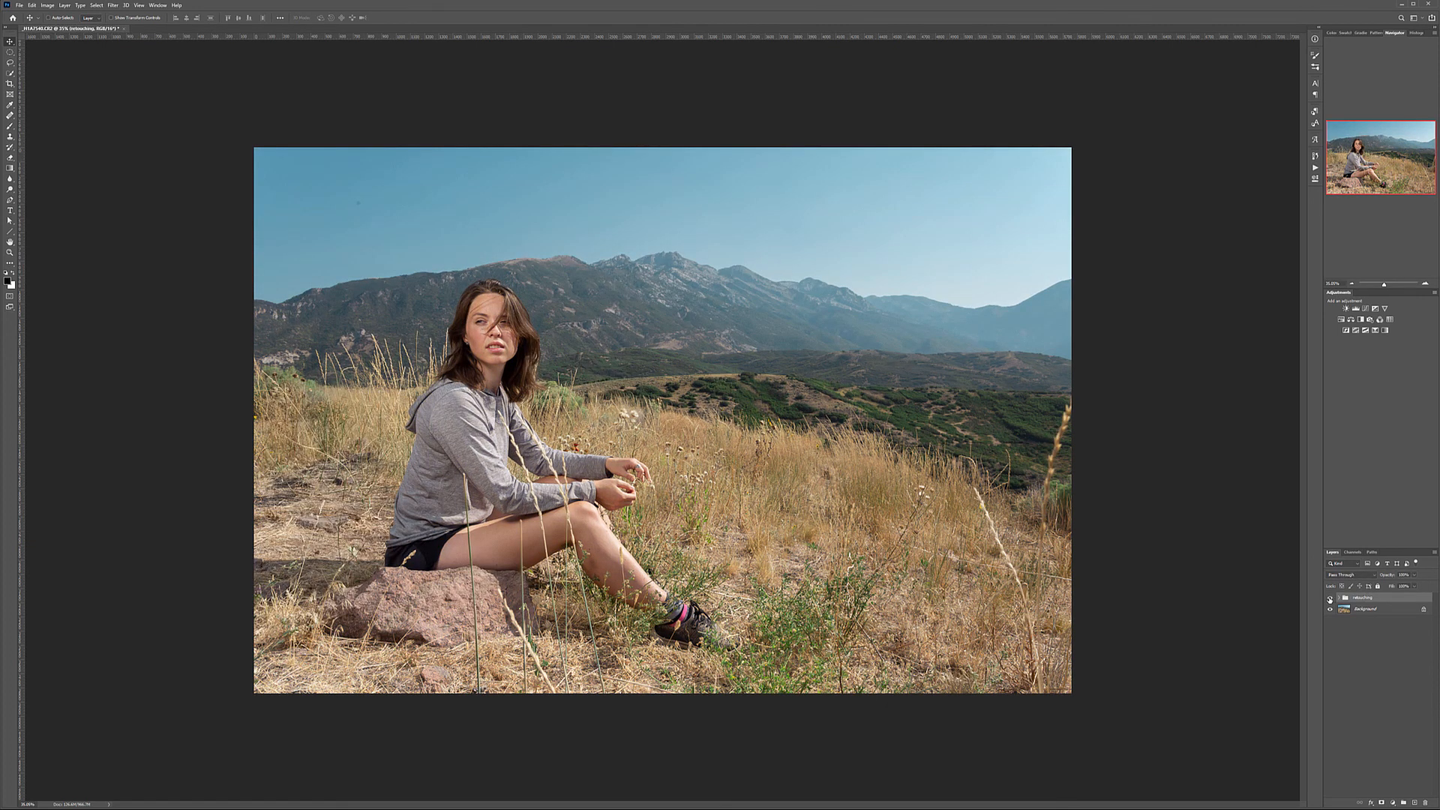
{"action": "left_click", "coordinate": [1330, 599]}
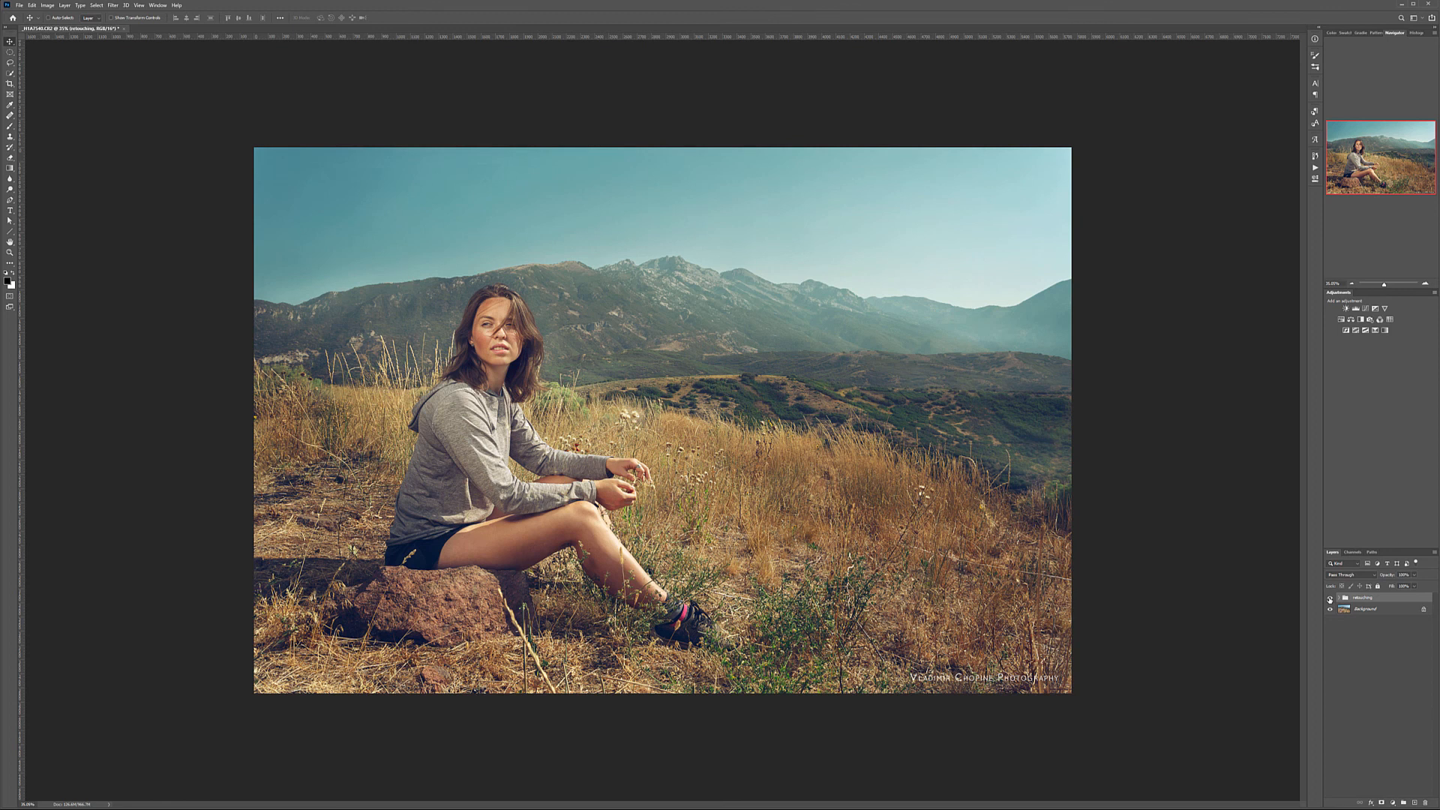
{"action": "left_click", "coordinate": [1330, 598]}
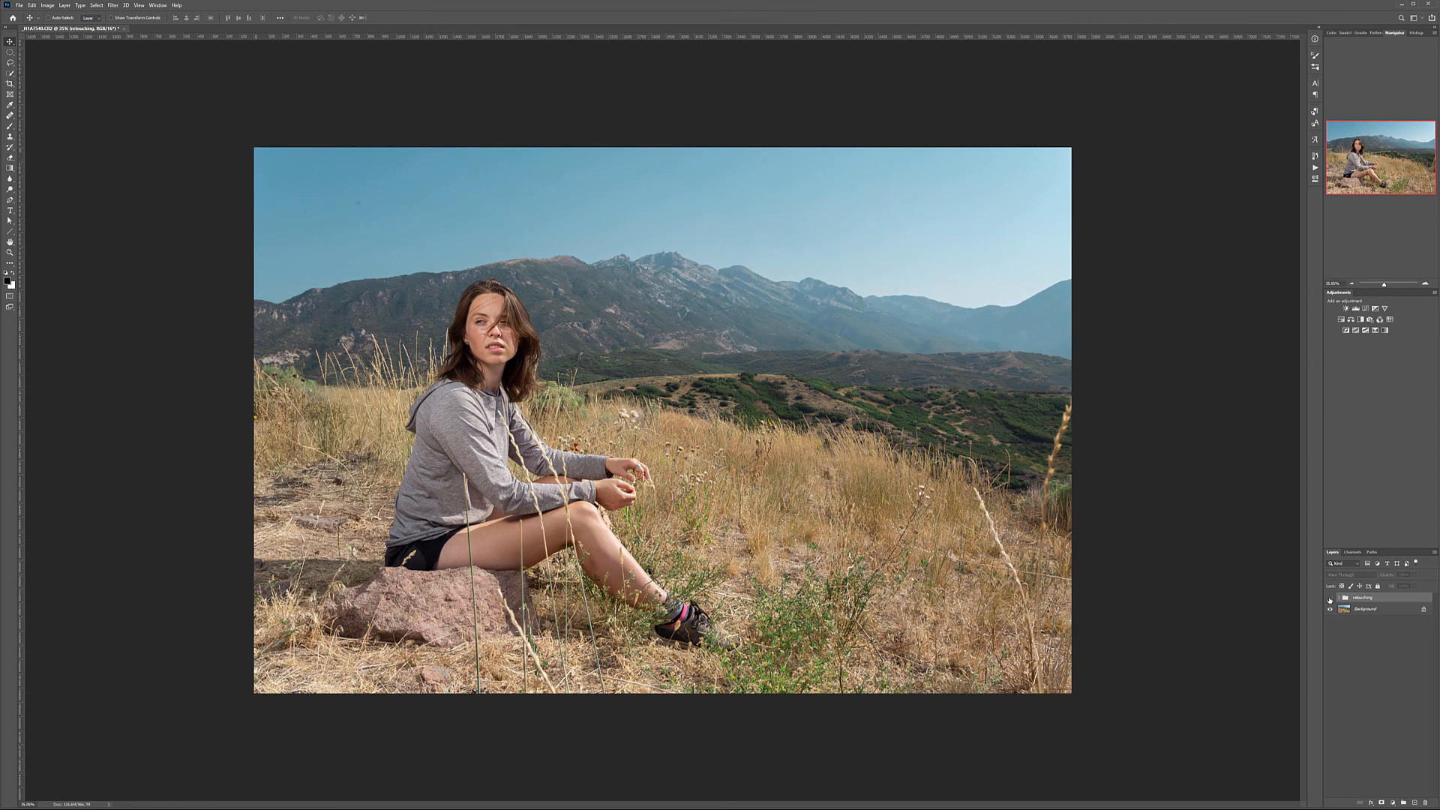
{"action": "left_click", "coordinate": [1330, 599]}
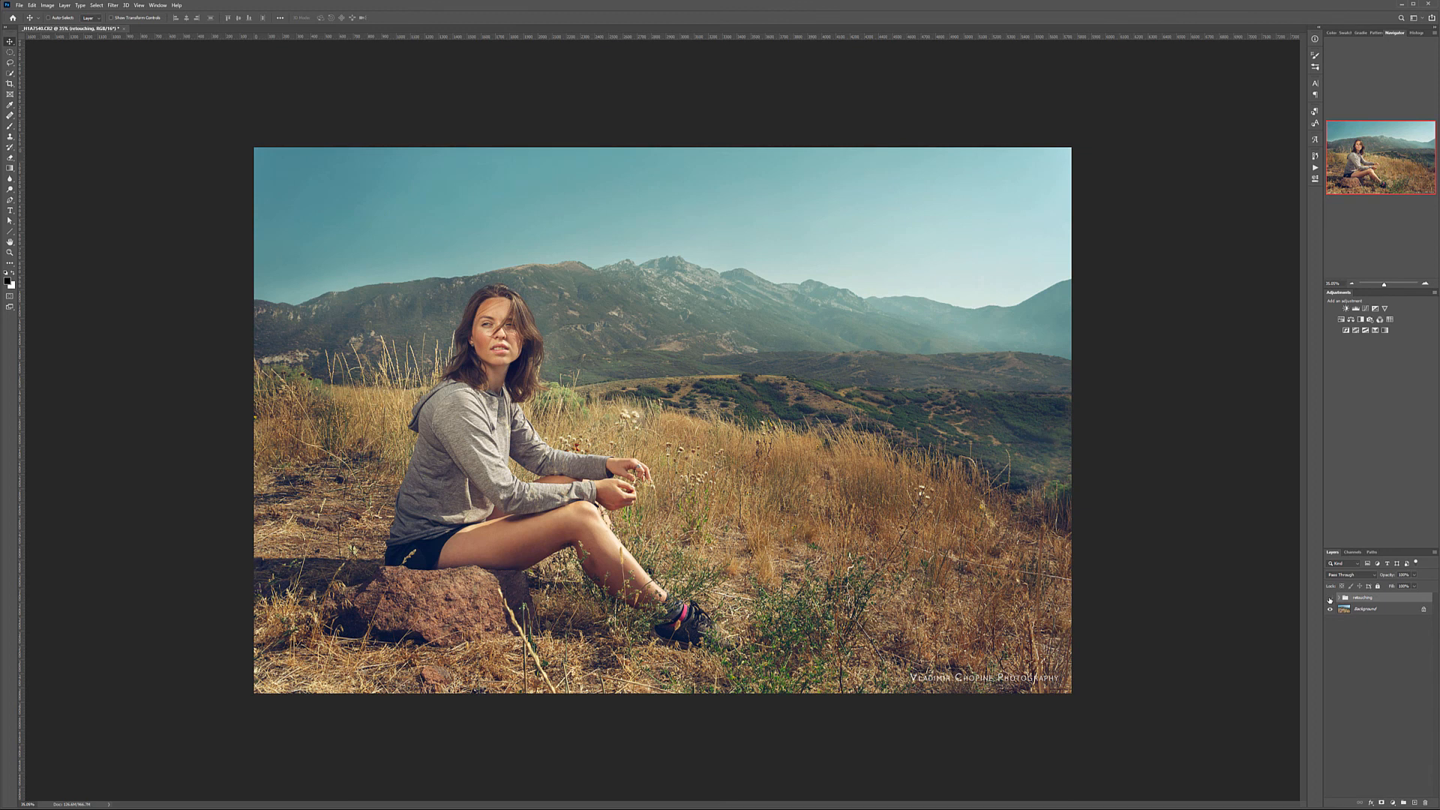
{"action": "left_click", "coordinate": [1330, 599]}
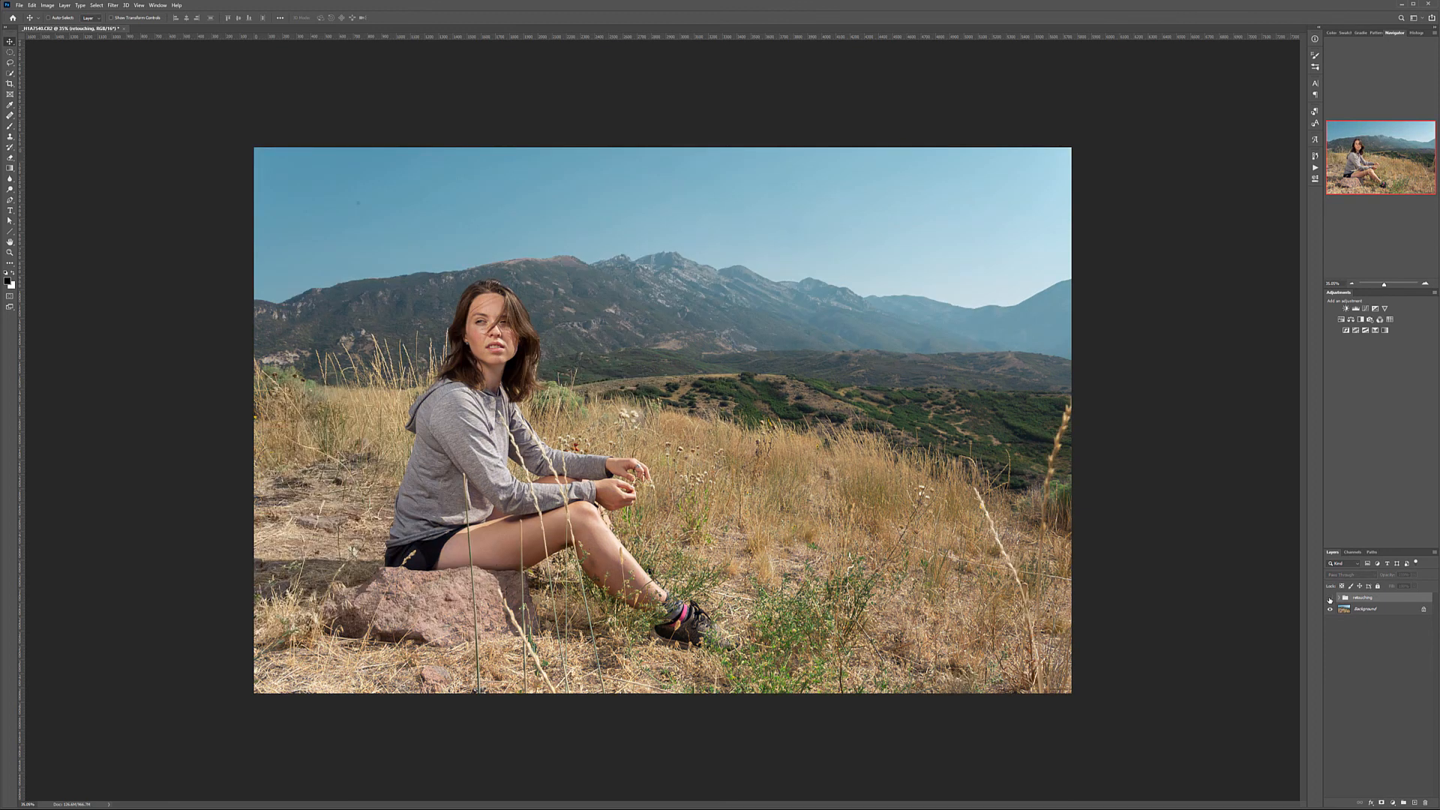
{"action": "left_click", "coordinate": [1330, 598]}
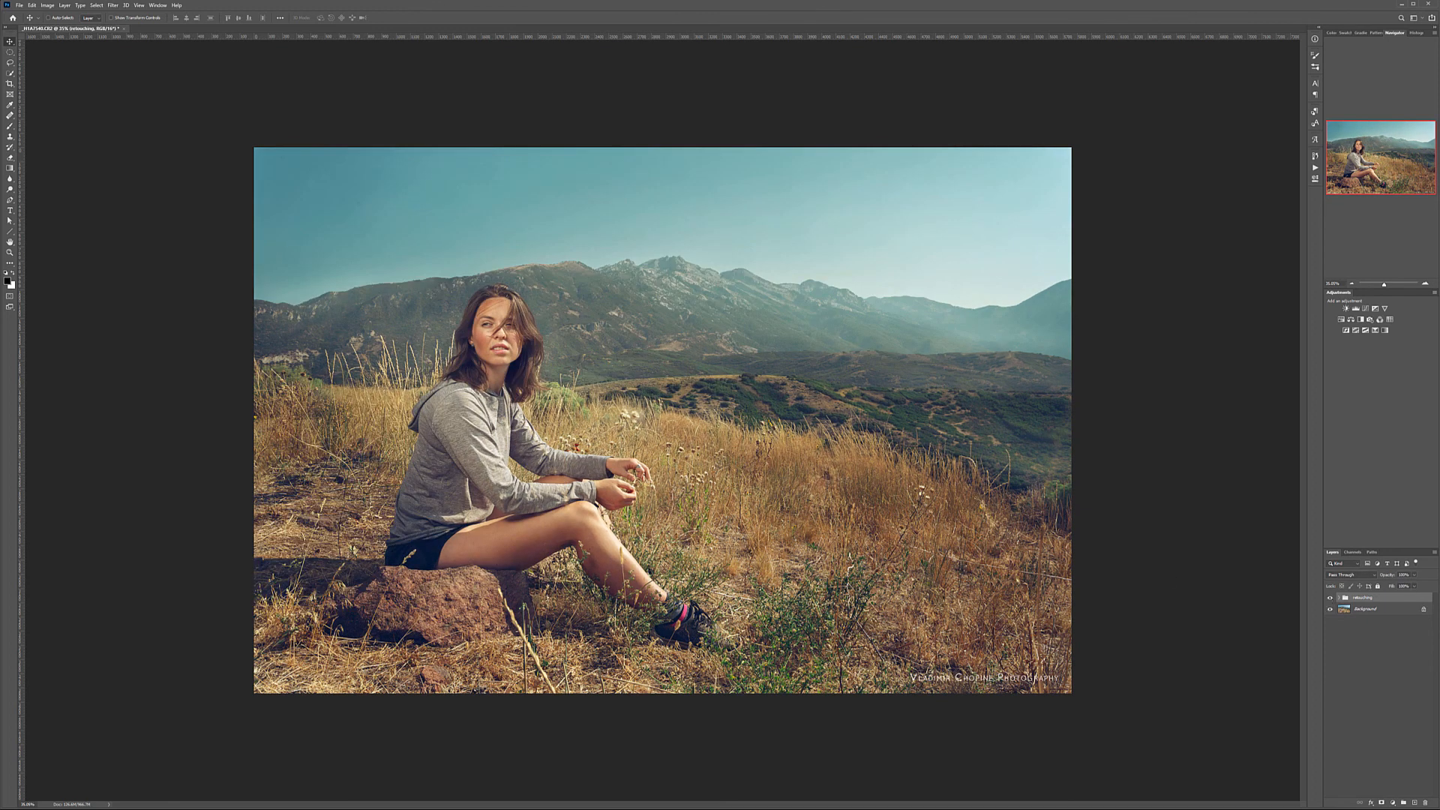